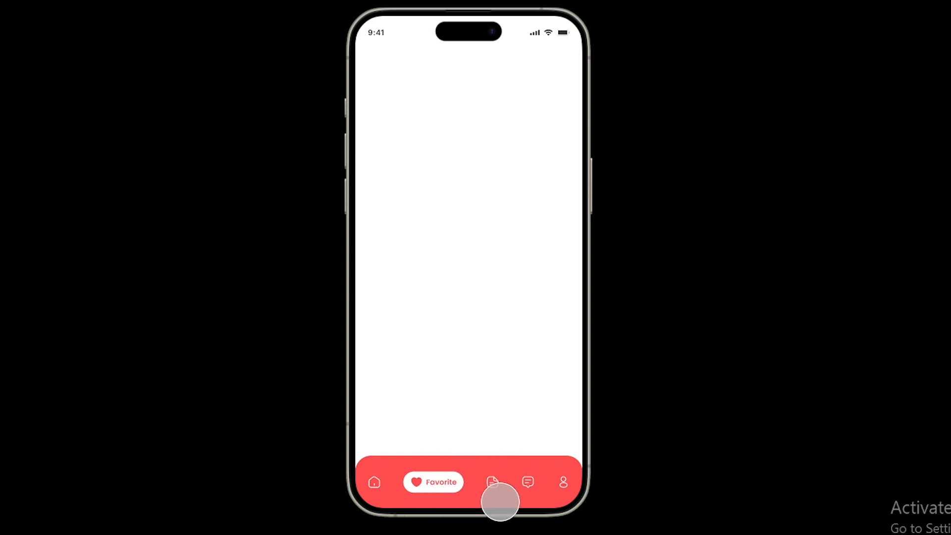
- Test the red navigation bar prototype by switching between the Order, Massage, Profile and Favorite tabs
left_click(492, 482)
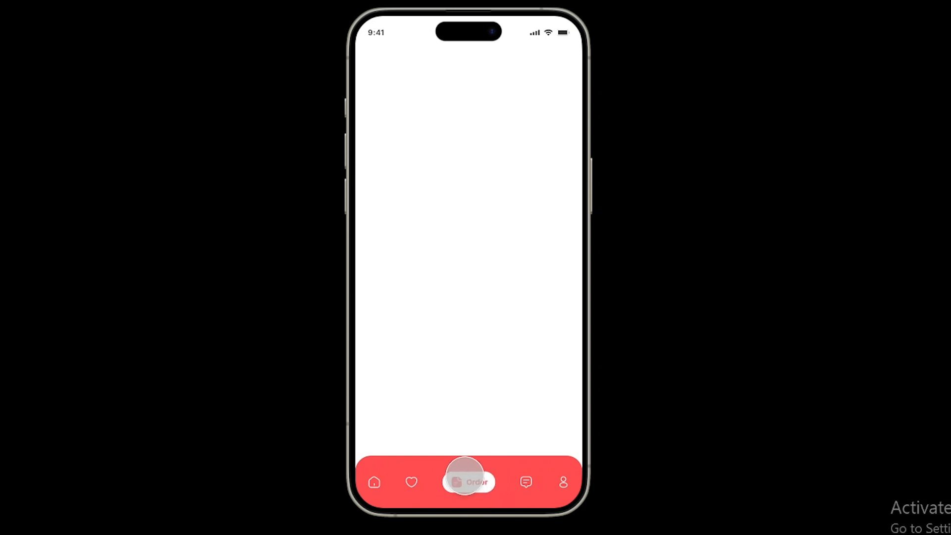
left_click(527, 482)
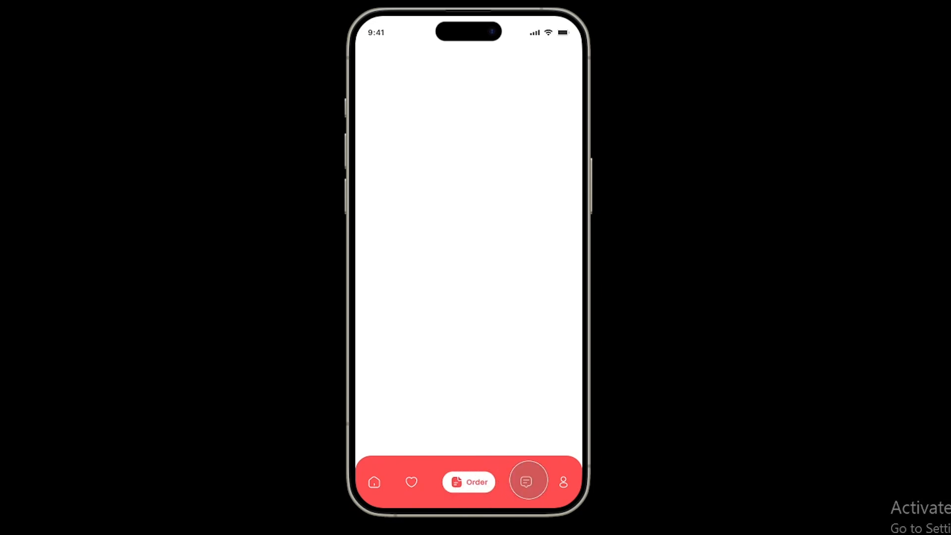
left_click(562, 483)
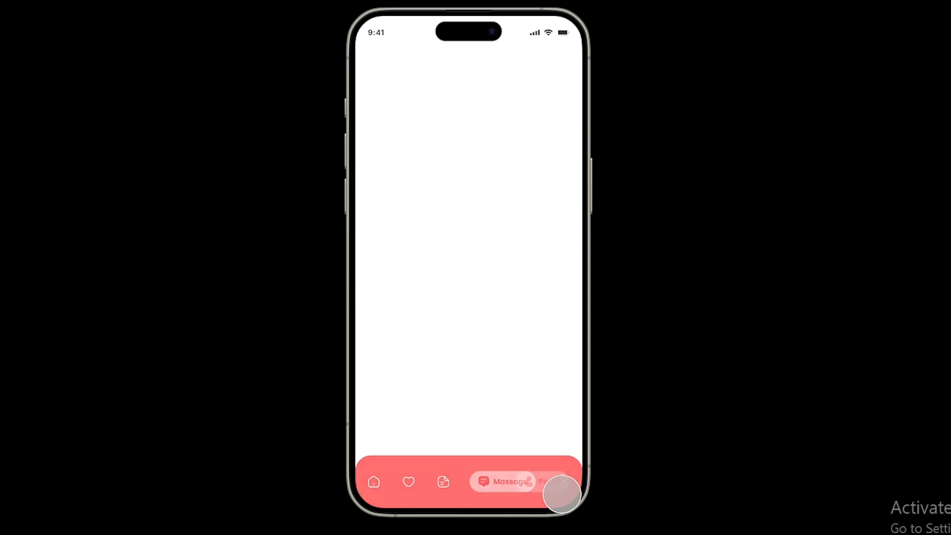
left_click(485, 482)
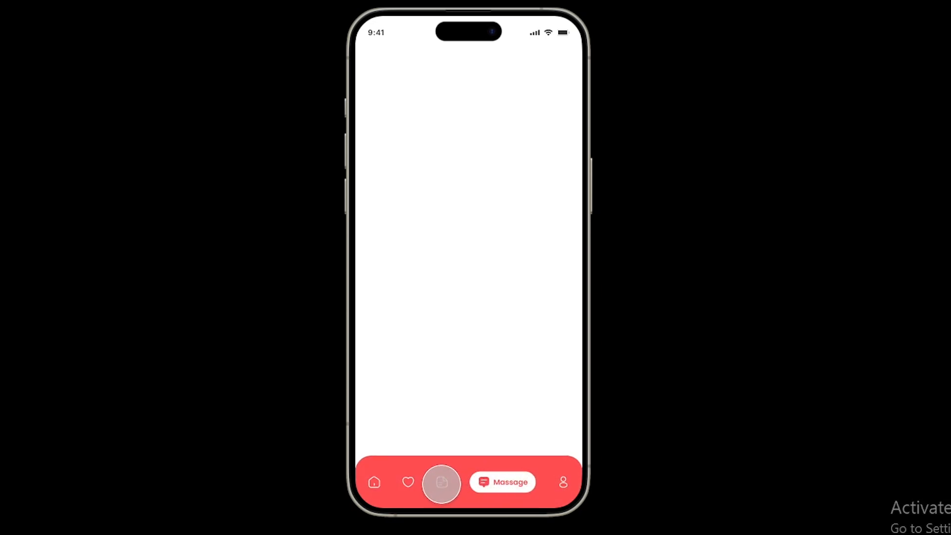
left_click(440, 482)
left_click(406, 482)
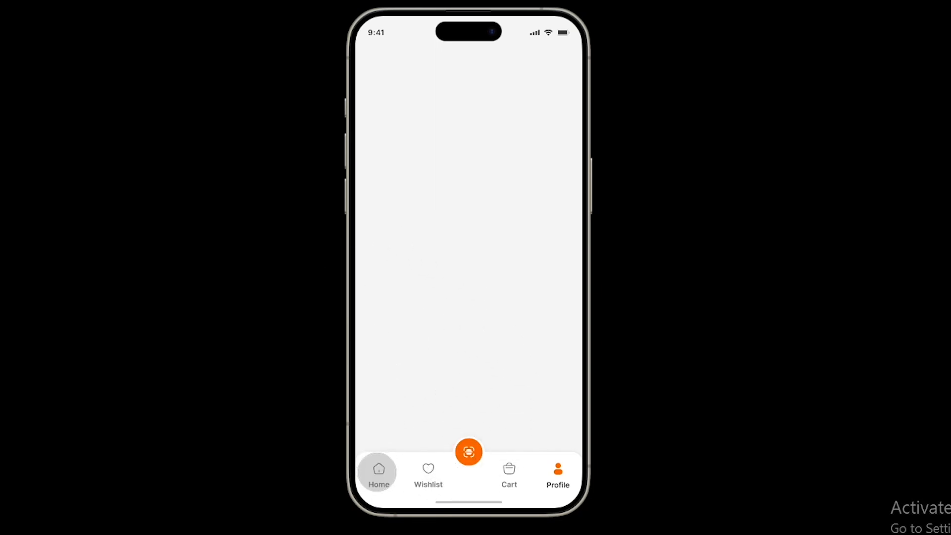
- Test the orange-accented navigation bar by switching through Home, Wishlist, Cart and Profile
left_click(378, 470)
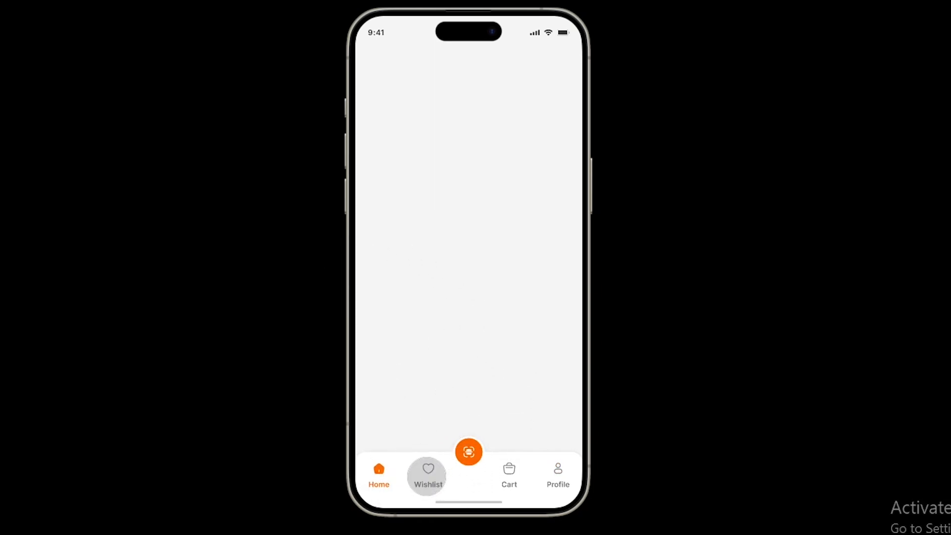
left_click(427, 475)
left_click(509, 473)
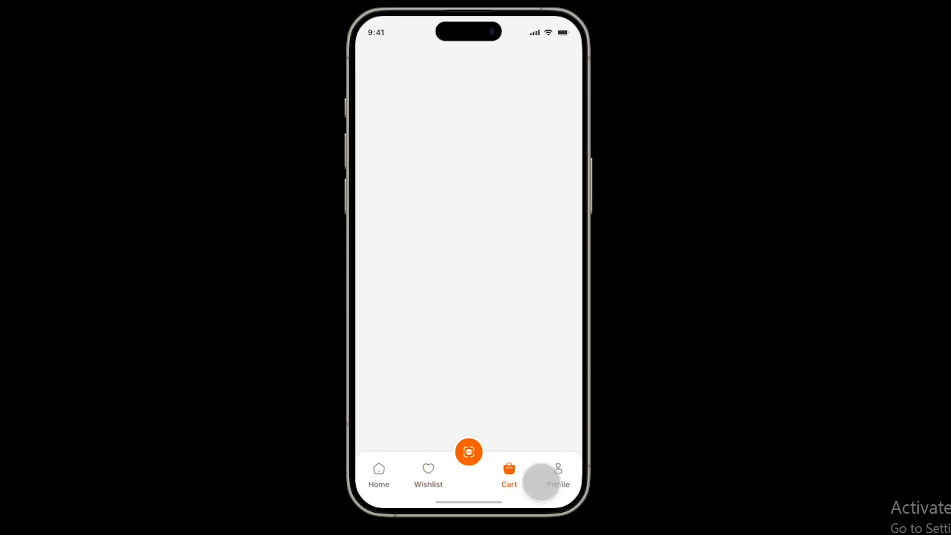
left_click(558, 471)
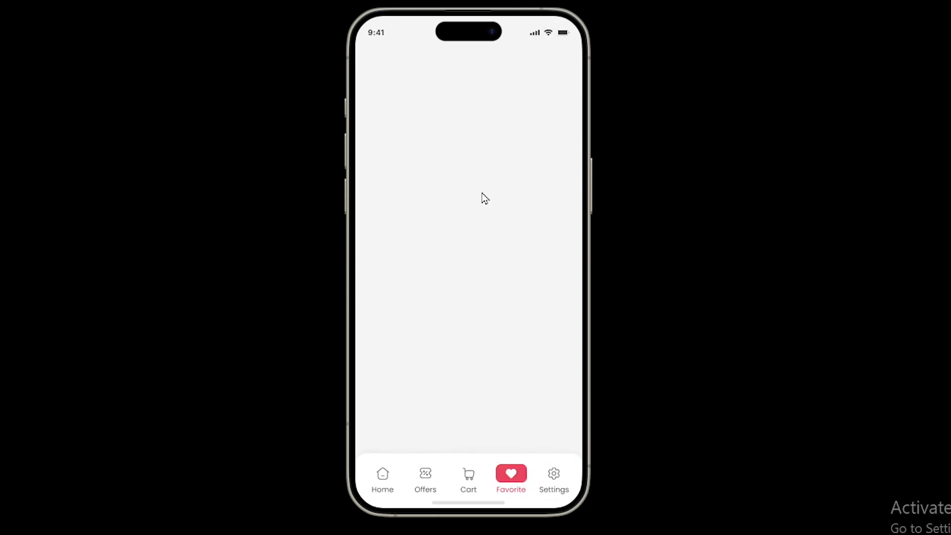
- Test the pink-accented navigation bar by switching through Home, Offers, Cart and Settings
left_click(382, 472)
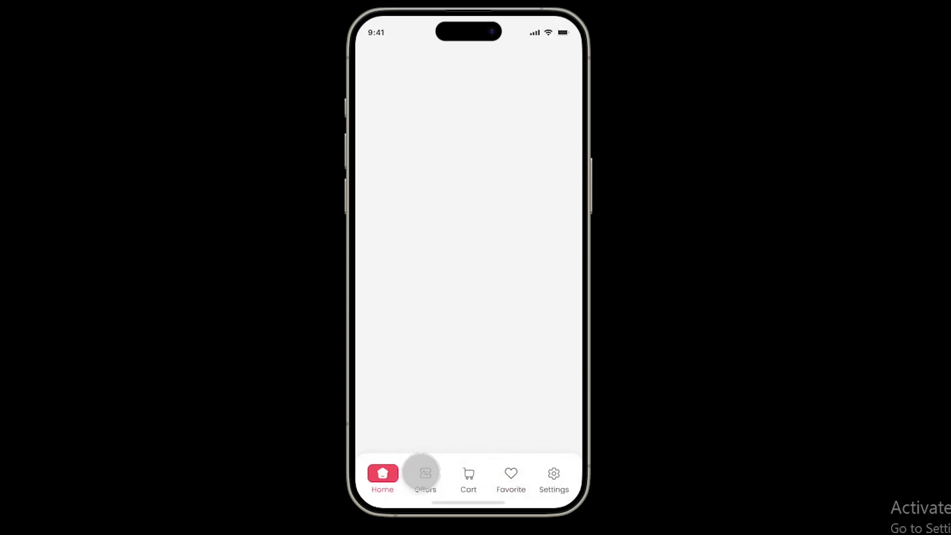
left_click(425, 471)
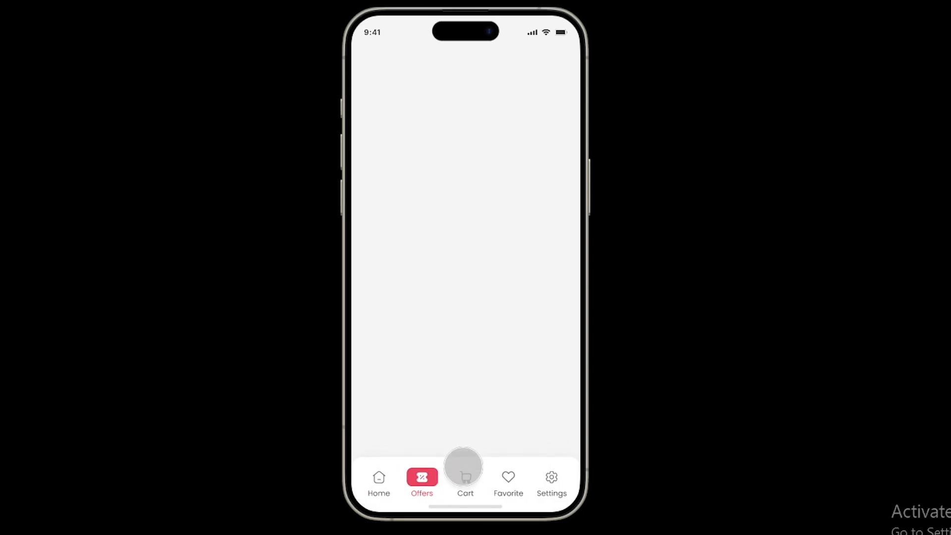
left_click(465, 477)
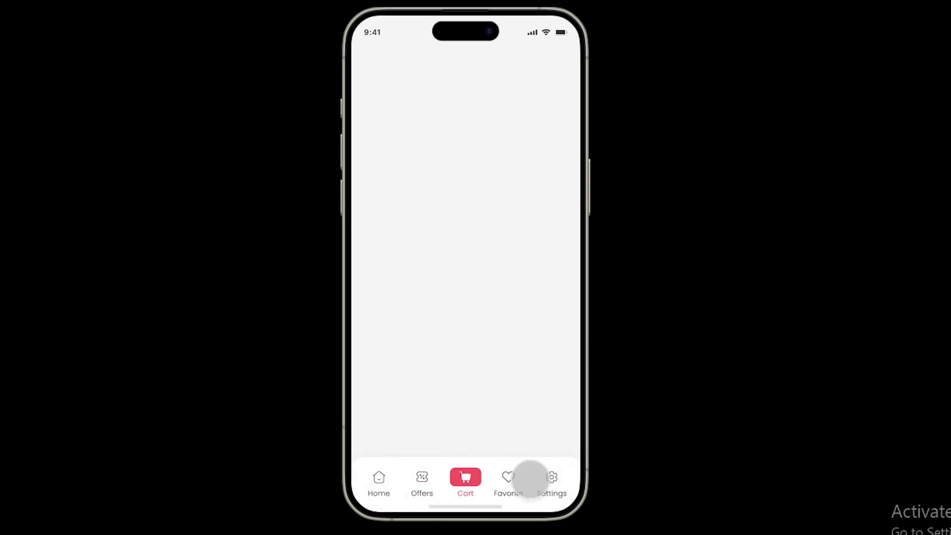
left_click(551, 476)
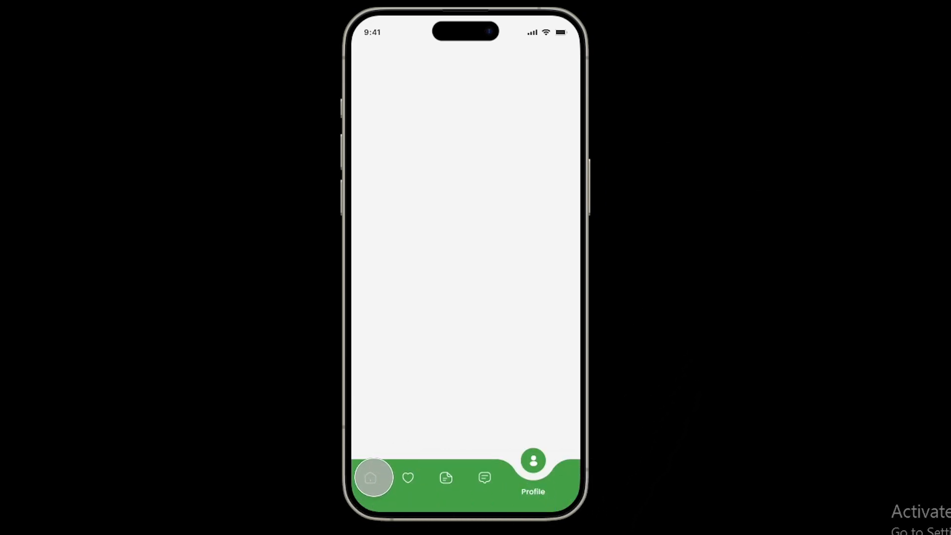
- Test the green curved navigation bar by switching from Home through Favorite and the remaining icons to Profile
left_click(373, 477)
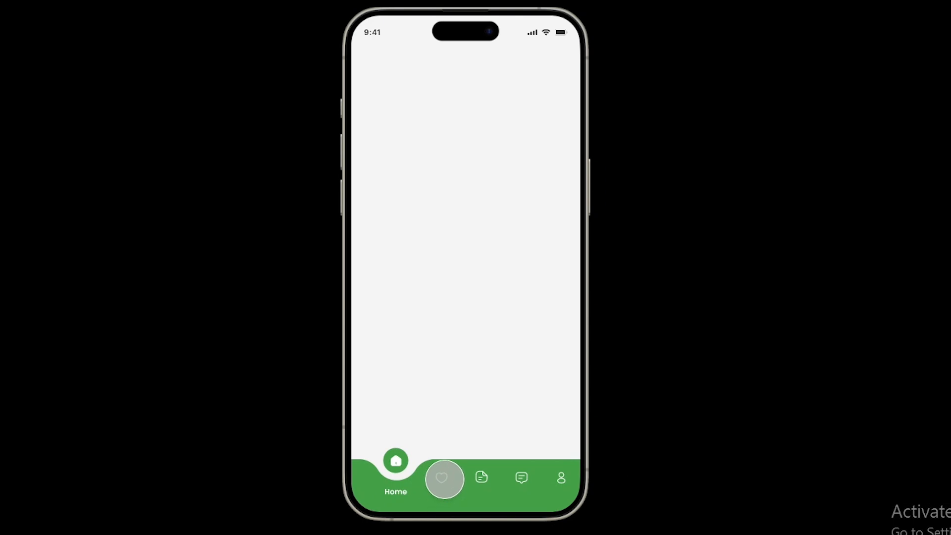
left_click(444, 479)
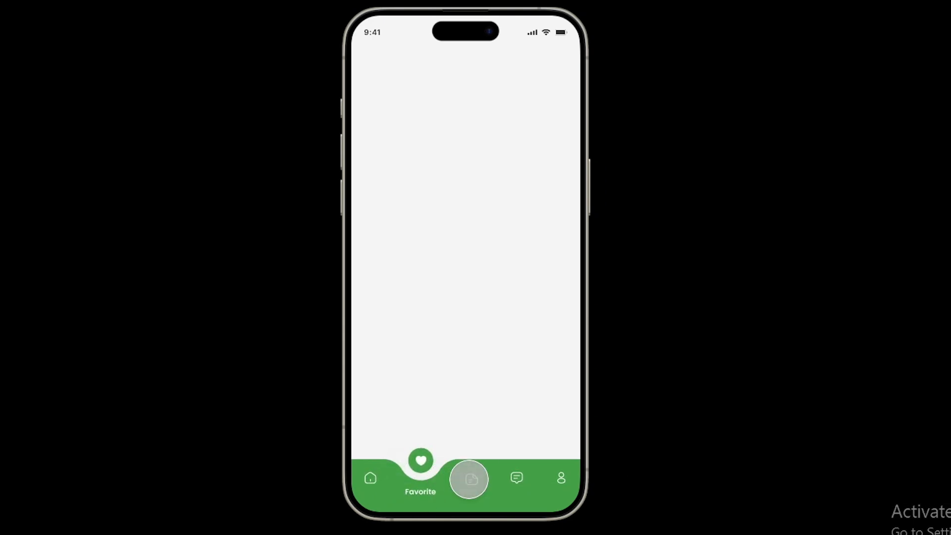
left_click(479, 478)
left_click(512, 478)
left_click(561, 477)
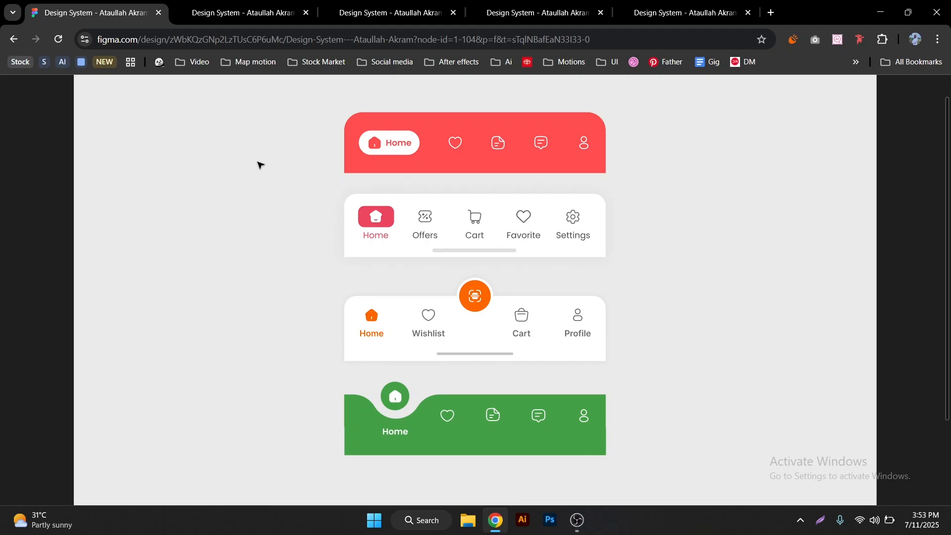
- Restore the hidden interface panels around the canvas with the whole of Section 1 in view
scroll(264, 164, "down", 5)
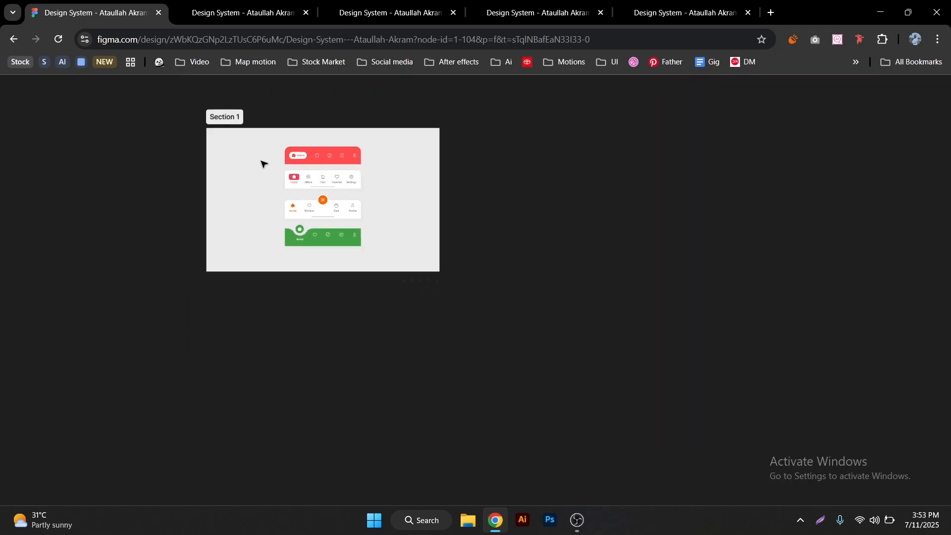
key("ctrl+backslash")
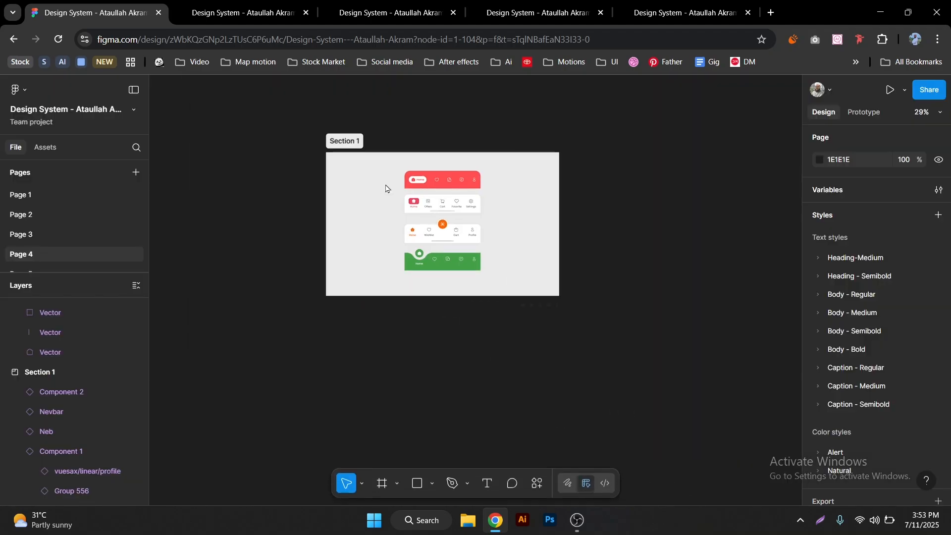
left_click_drag(264, 157, 384, 187)
- Move all four navigation bar components out of Section 1 and place them beside its left edge
left_click(465, 271)
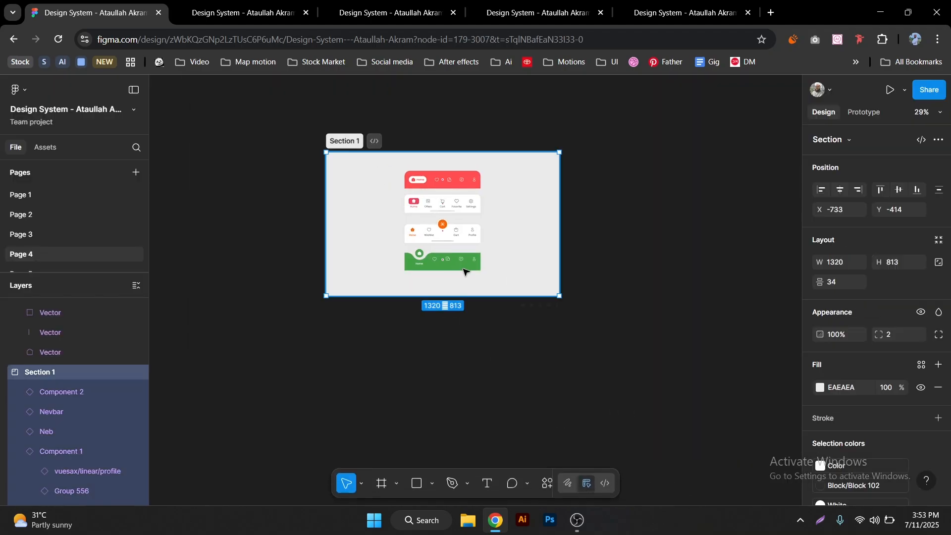
key("ctrl+z")
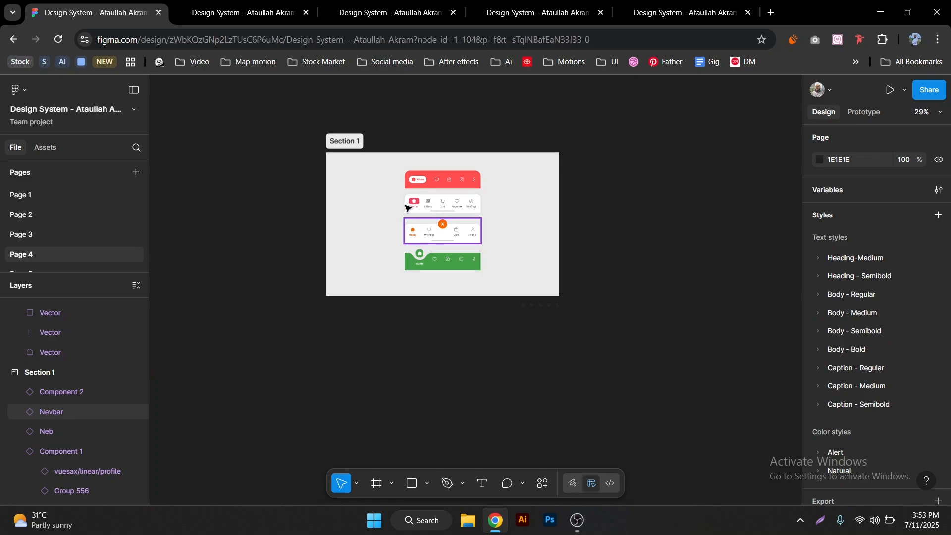
left_click(390, 174)
scroll(391, 175, "up", 5)
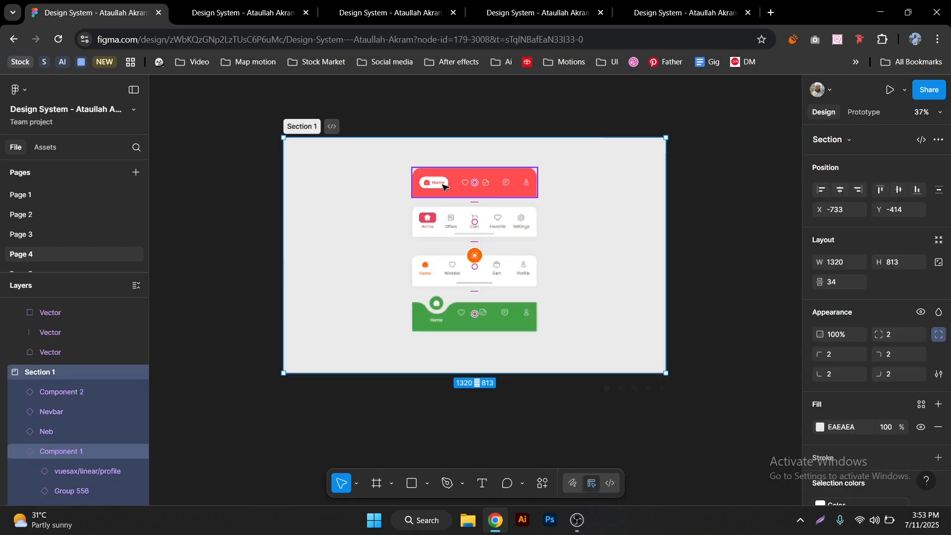
left_click(416, 184)
left_click(441, 230, "shift")
left_click(447, 267, "shift")
left_click(459, 307, "shift")
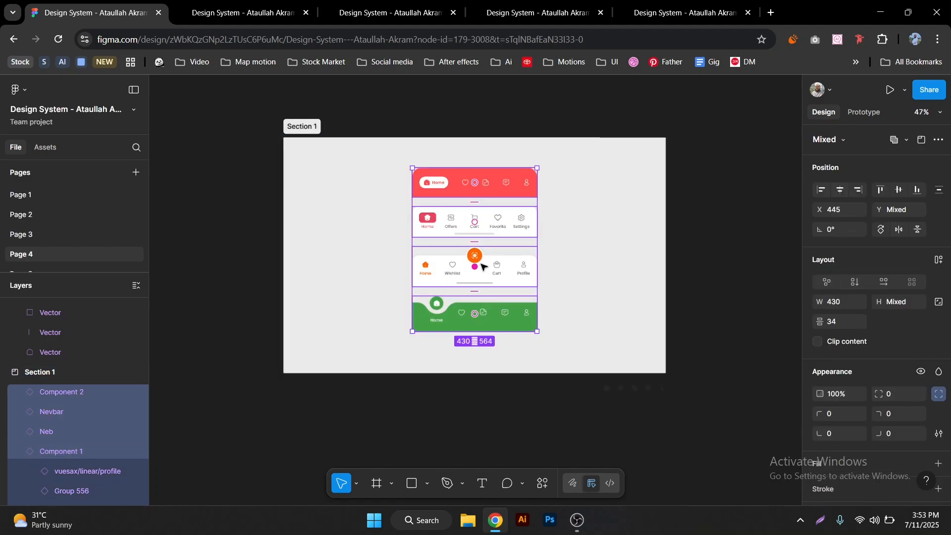
left_click_drag(481, 264, 219, 276)
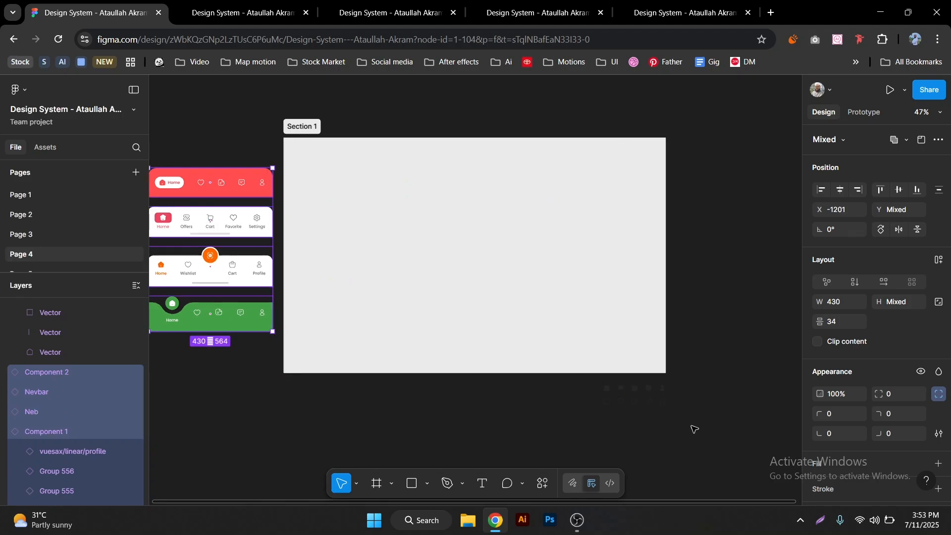
- Bring the two rows of icons from below Section 1 into the right half of the empty section
left_click_drag(691, 425, 551, 235)
scroll(551, 236, "up", 3)
scroll(551, 237, "up", 4)
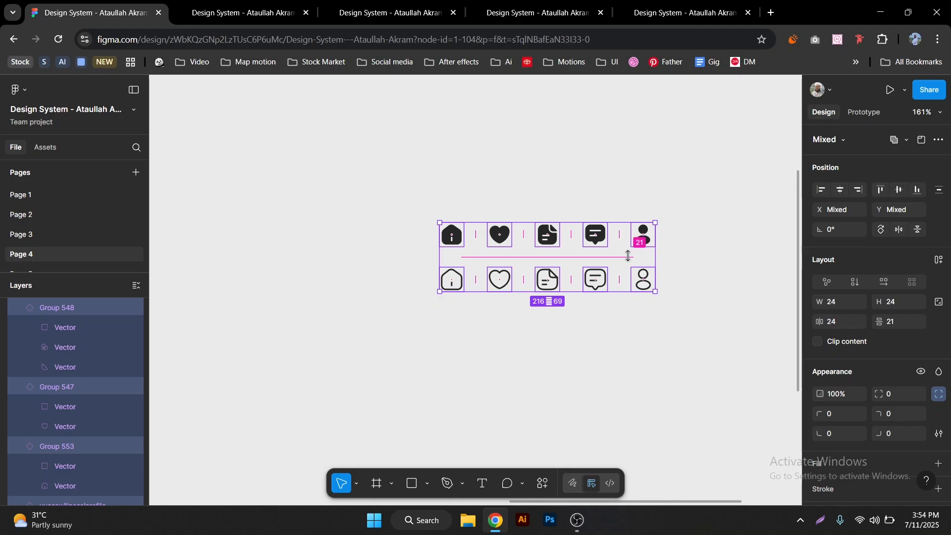
- Shift the filled and outlined icon rows together toward the lower right of Section 1, leaving them deselected
scroll(633, 266, "down", 5)
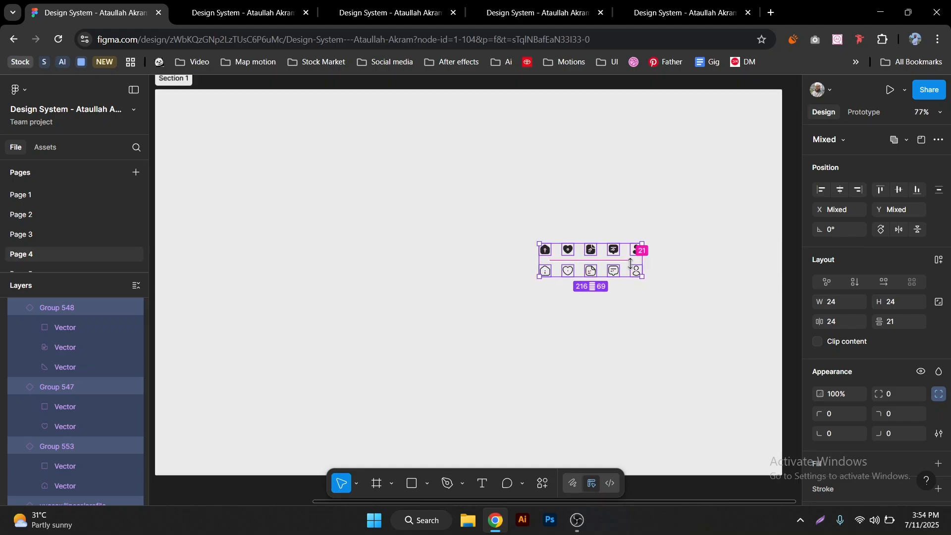
left_click_drag(633, 260, 650, 295)
left_click_drag(571, 238, 613, 272)
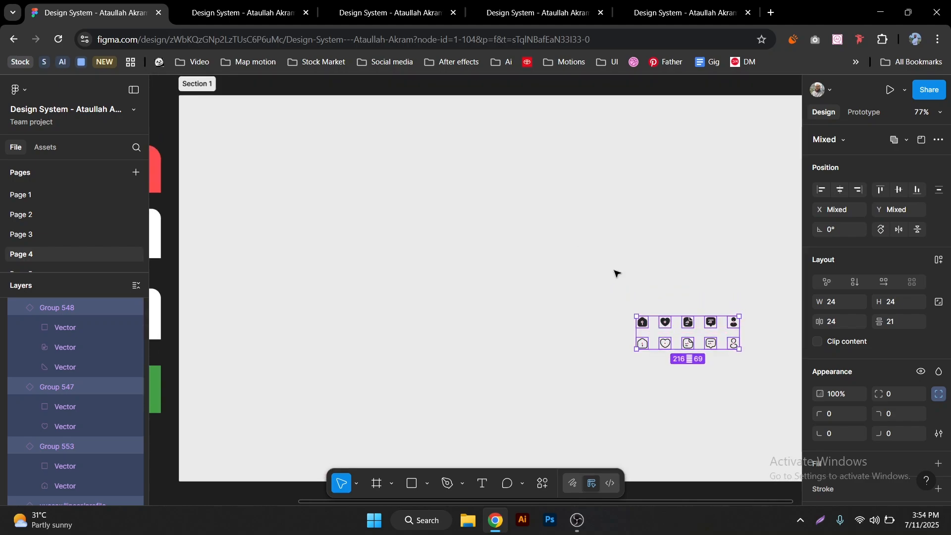
left_click_drag(573, 254, 594, 257)
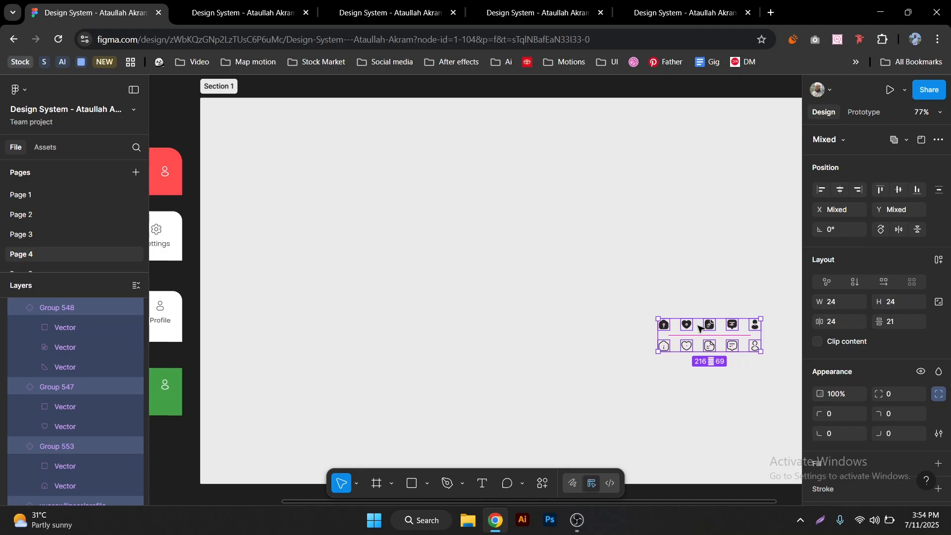
scroll(700, 328, "up", 5)
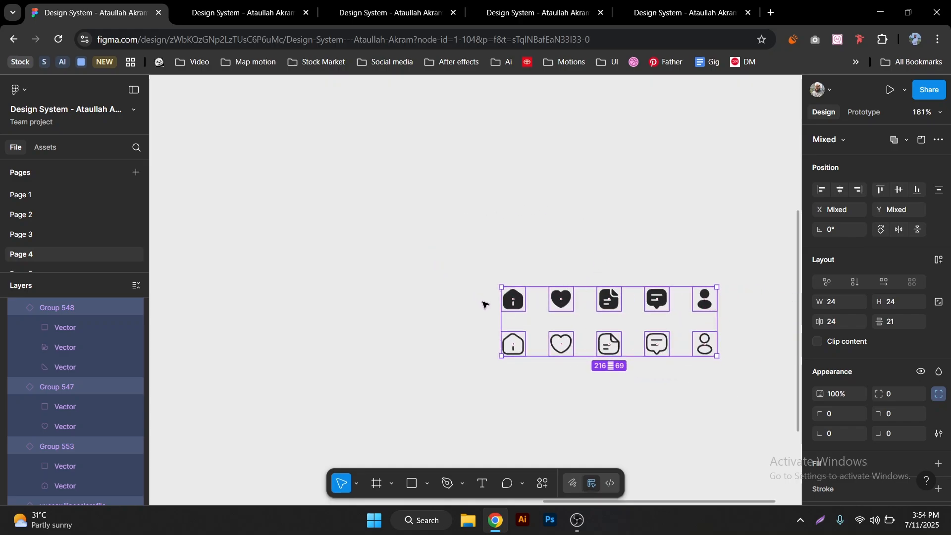
scroll(453, 280, "down", 2)
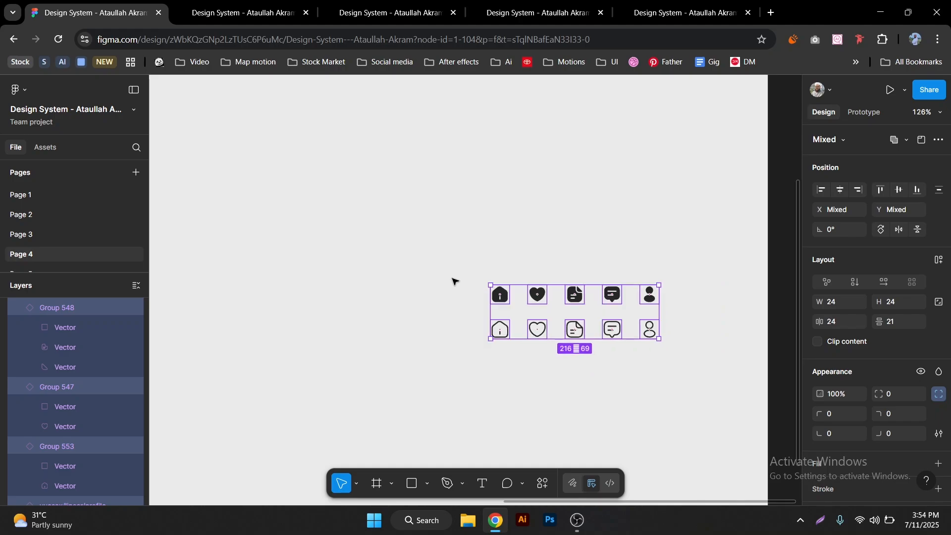
scroll(452, 279, "down", 2)
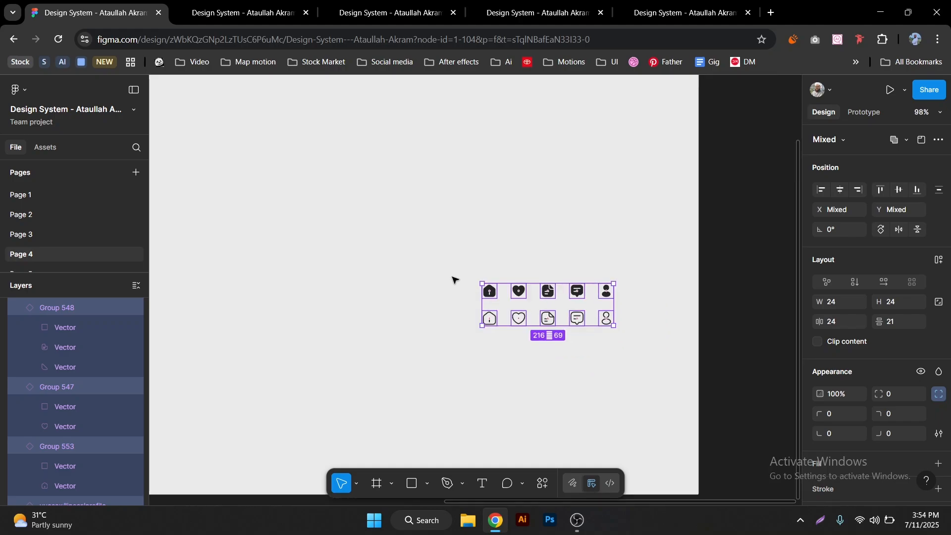
left_click_drag(469, 278, 574, 326)
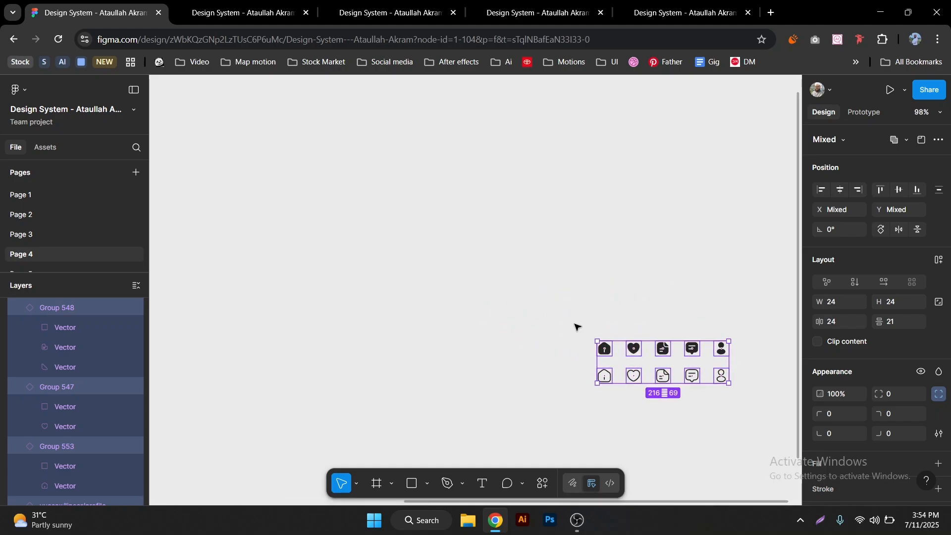
left_click(582, 313)
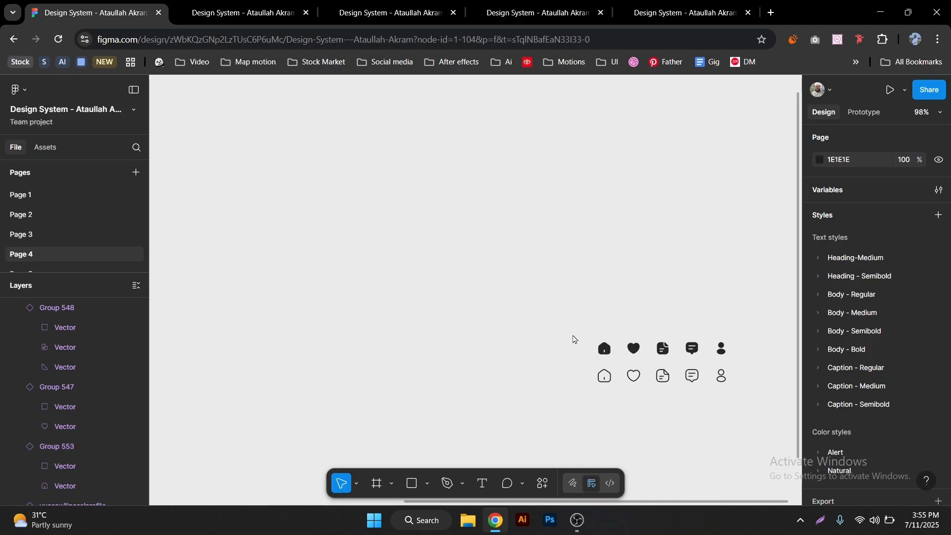
- Move all ten icons up and slightly to the right within Section 1, keeping both rows together
left_click_drag(514, 289, 737, 424)
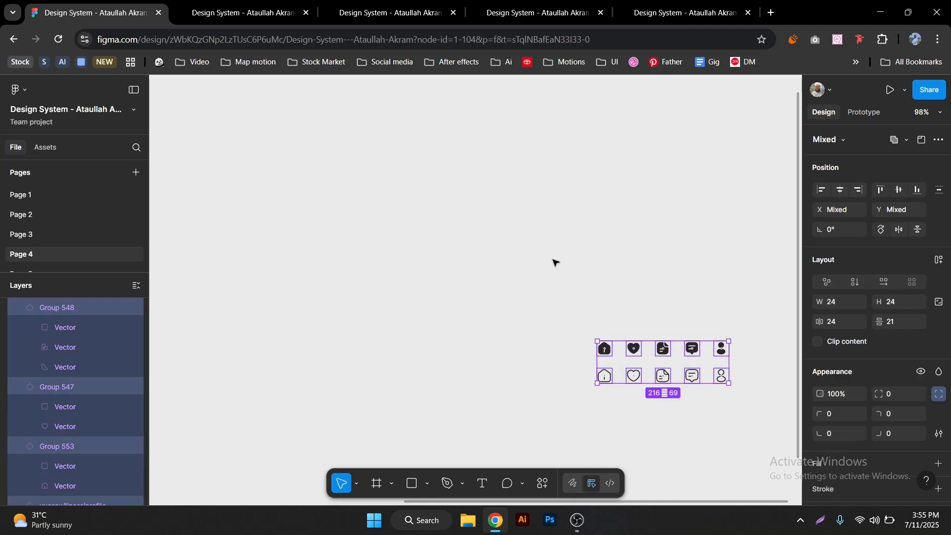
left_click_drag(646, 347, 665, 282)
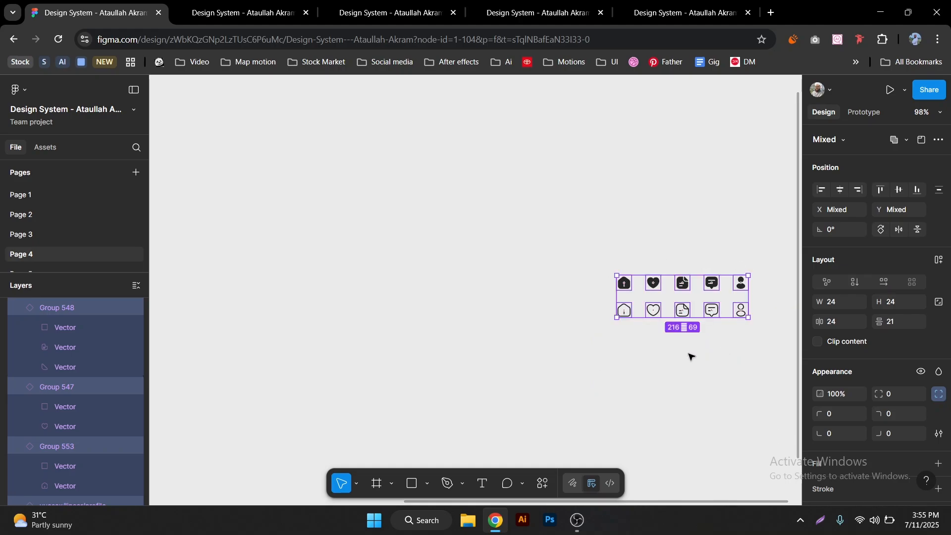
left_click(689, 355)
left_click(646, 289)
left_click_drag(603, 257, 757, 326)
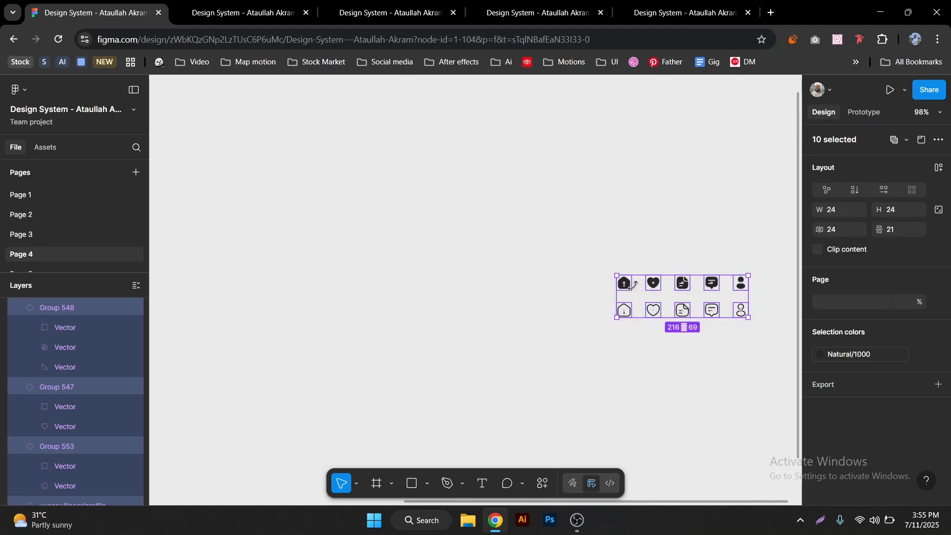
left_click(554, 302)
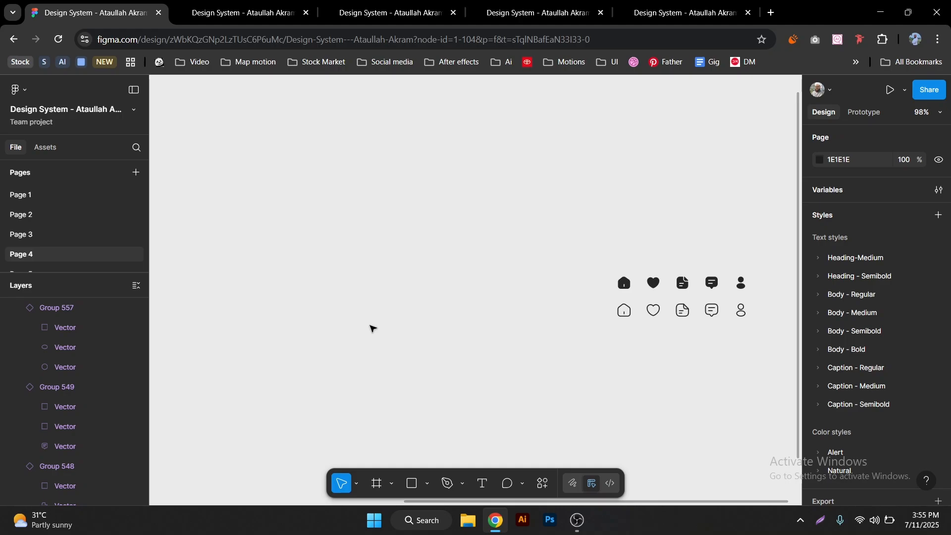
- Add an iPhone 14 & 15 Pro Max frame and position it just outside the section's right edge, leaving it deselected
left_click(389, 485)
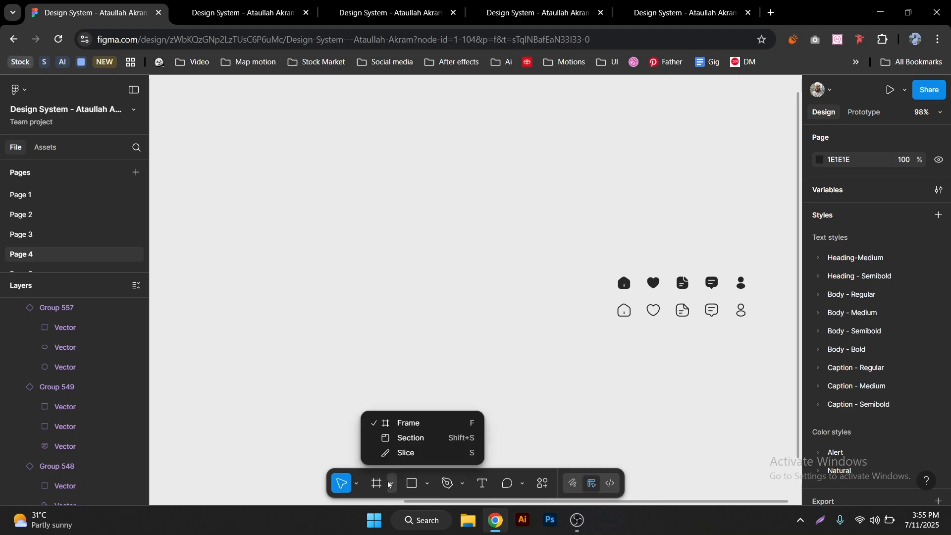
left_click(379, 484)
left_click(381, 484)
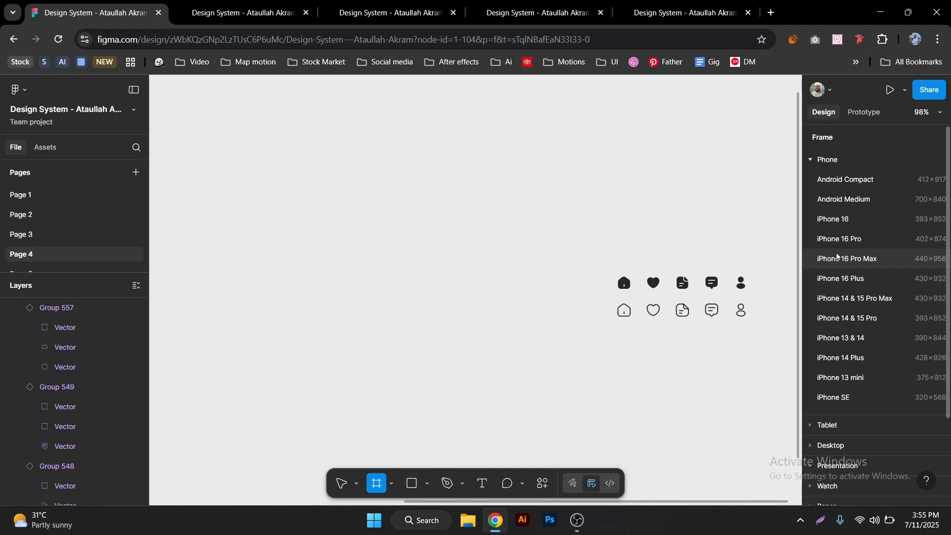
left_click(850, 300)
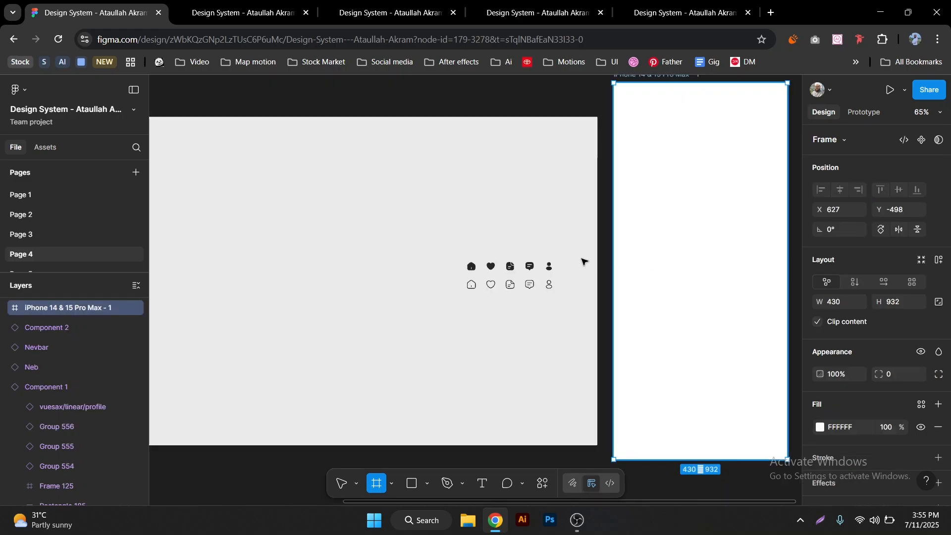
left_click_drag(489, 240, 630, 222)
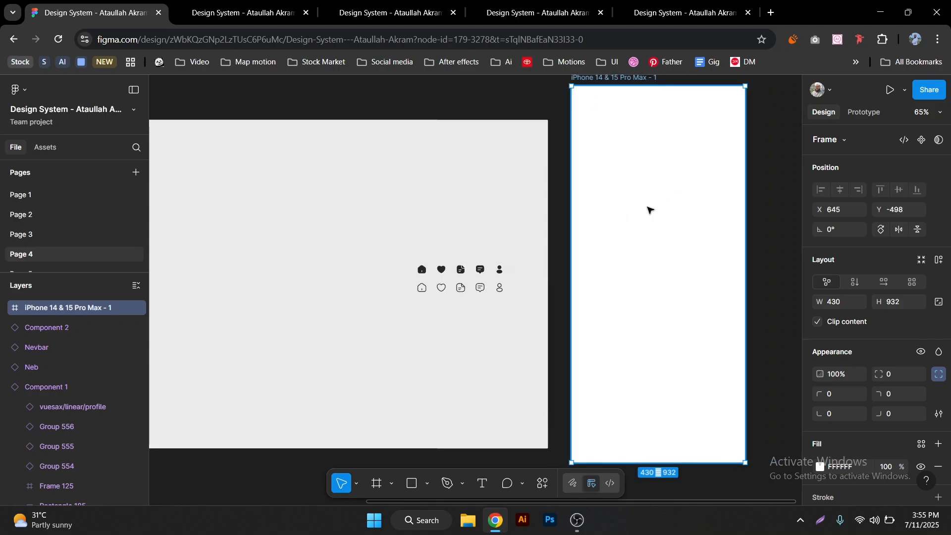
left_click(755, 191)
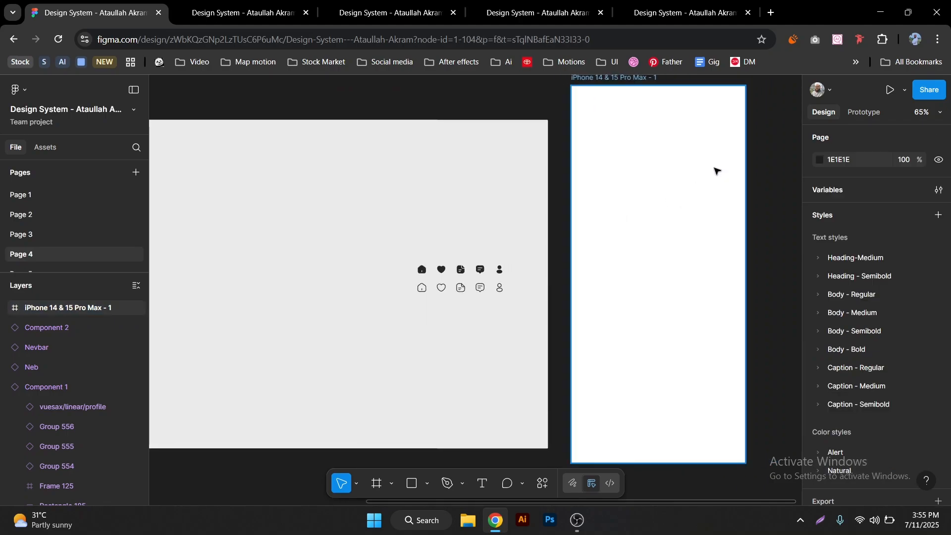
- Place a rectangle inside the phone frame and size it to 24 wide by 50 high
scroll(718, 169, "up", 3)
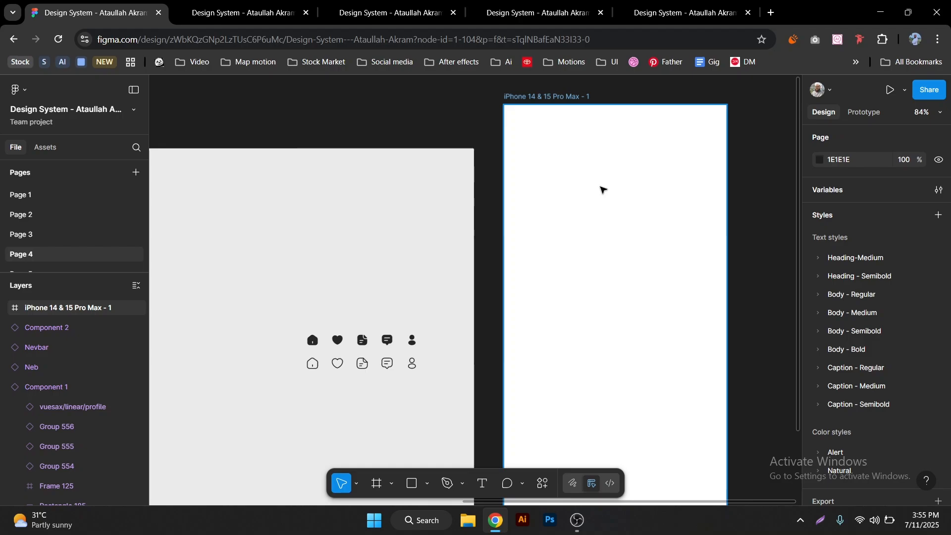
key("r")
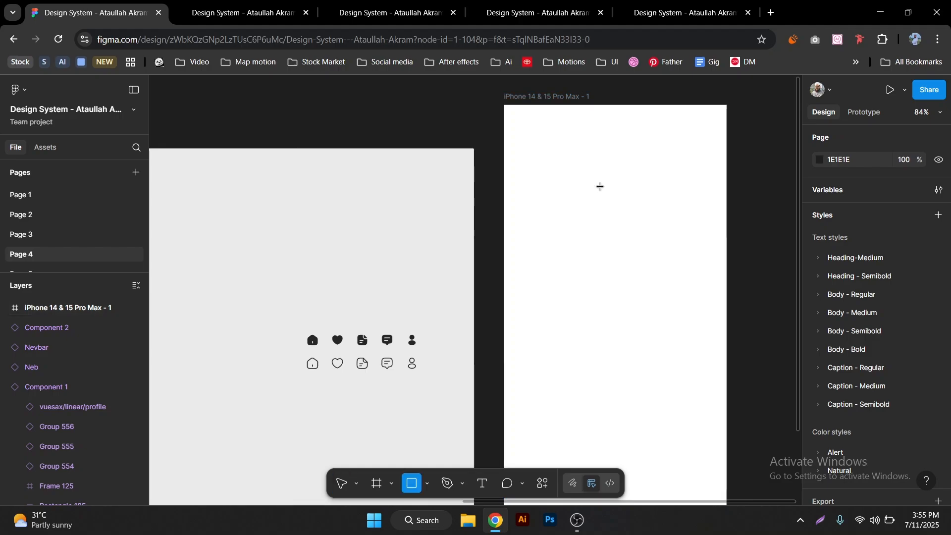
left_click(591, 187)
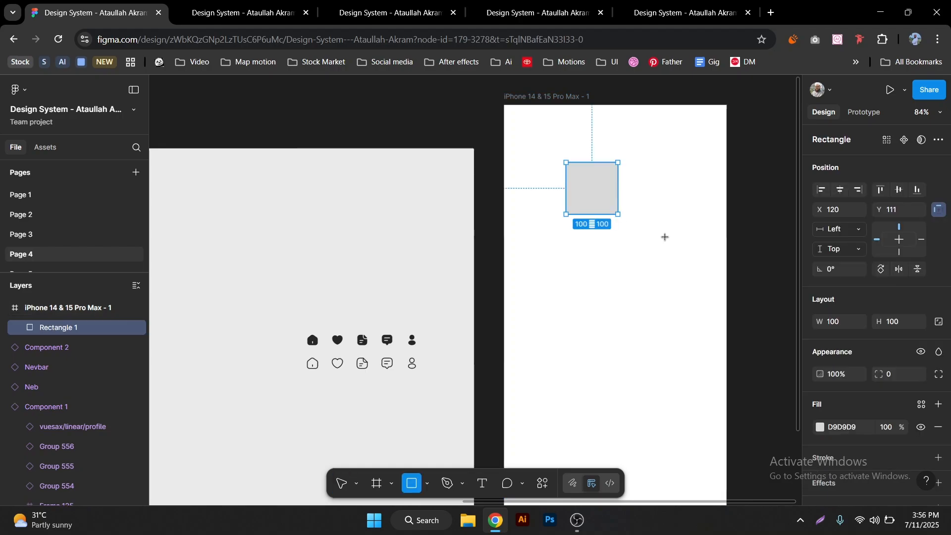
left_click(839, 323)
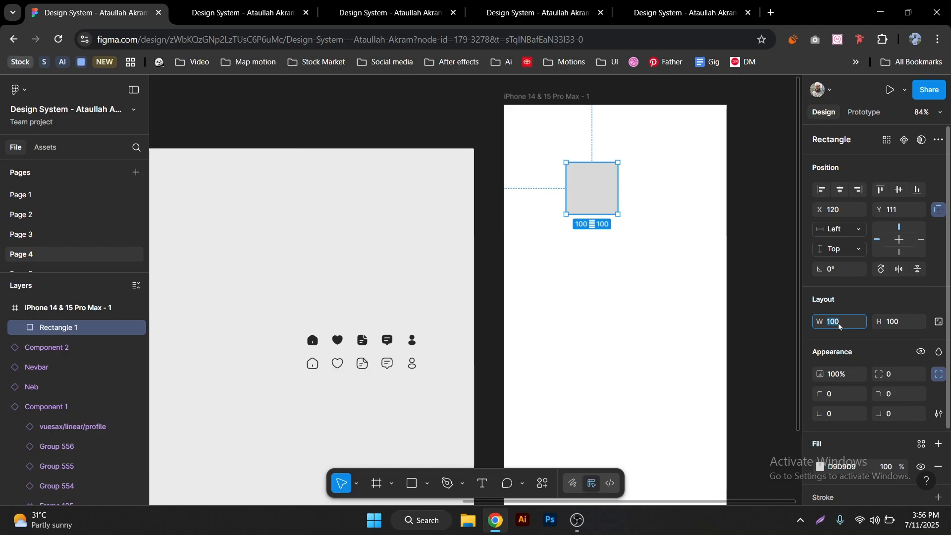
type("24")
key("Return")
left_click(909, 323)
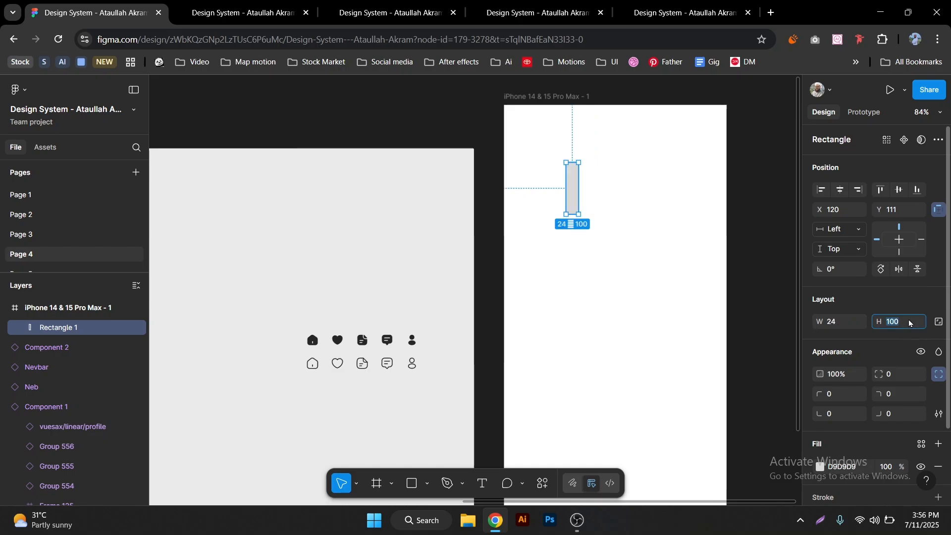
type("50")
key("Return")
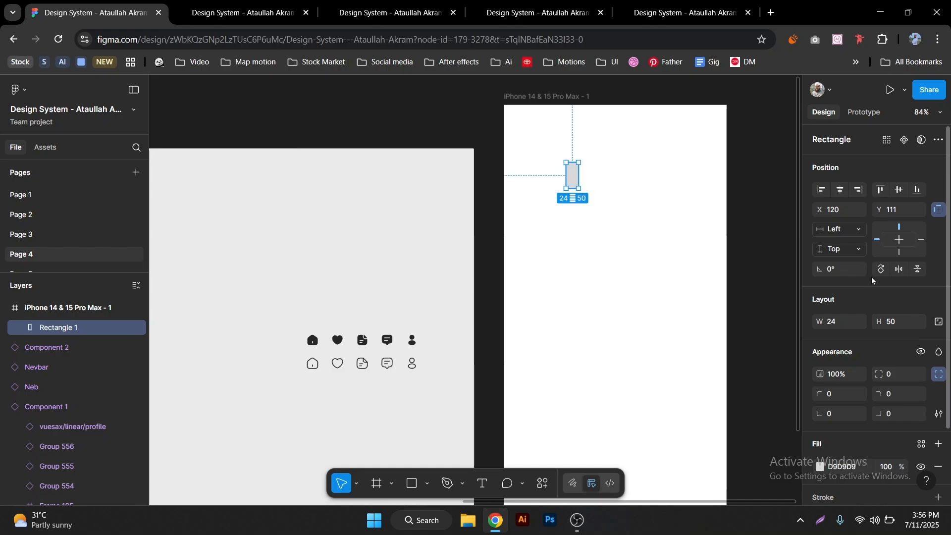
- Align the small rectangle to the bottom-left corner of the phone frame
left_click(918, 190)
left_click(821, 190)
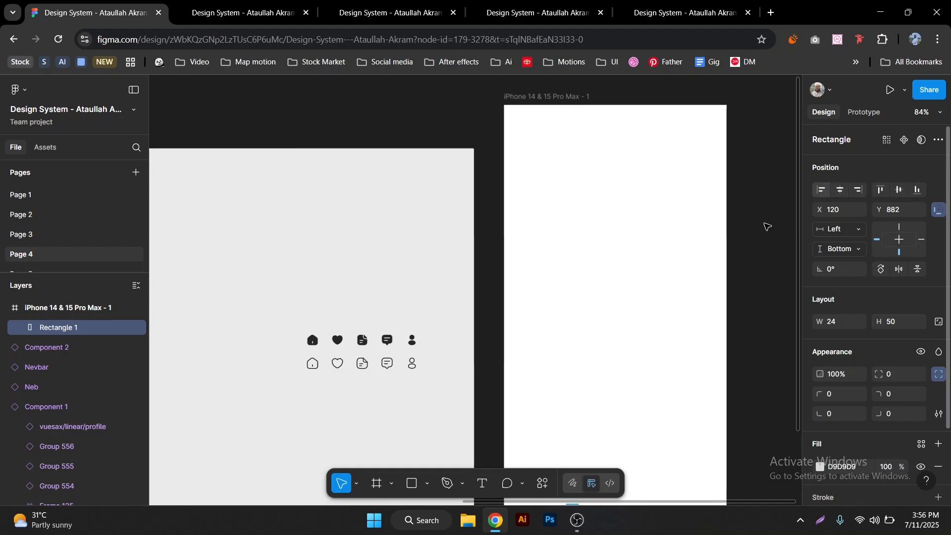
left_click_drag(603, 247, 584, 199)
scroll(584, 199, "down", 3)
scroll(480, 392, "up", 4)
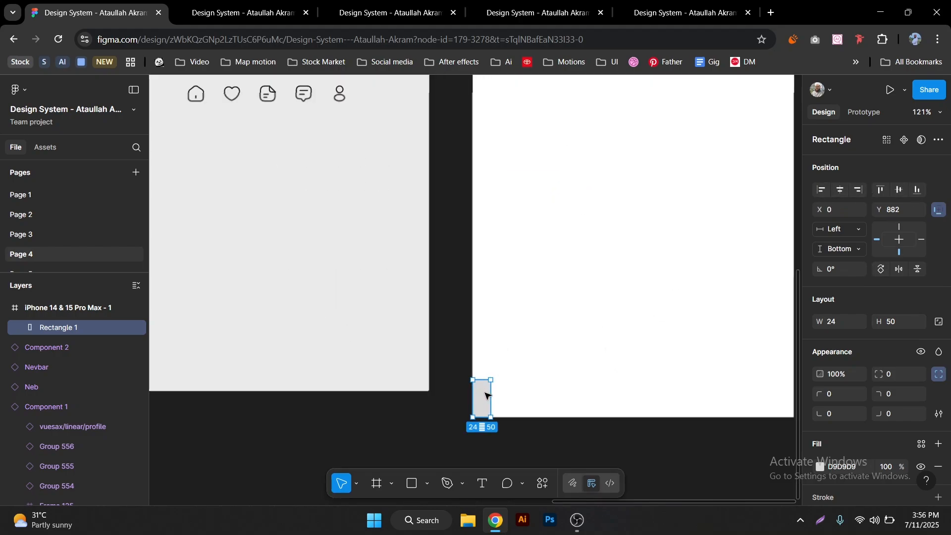
- Show the rulers and place a vertical guide at the rectangle's right edge and a horizontal guide along its top edge
key("shift+r")
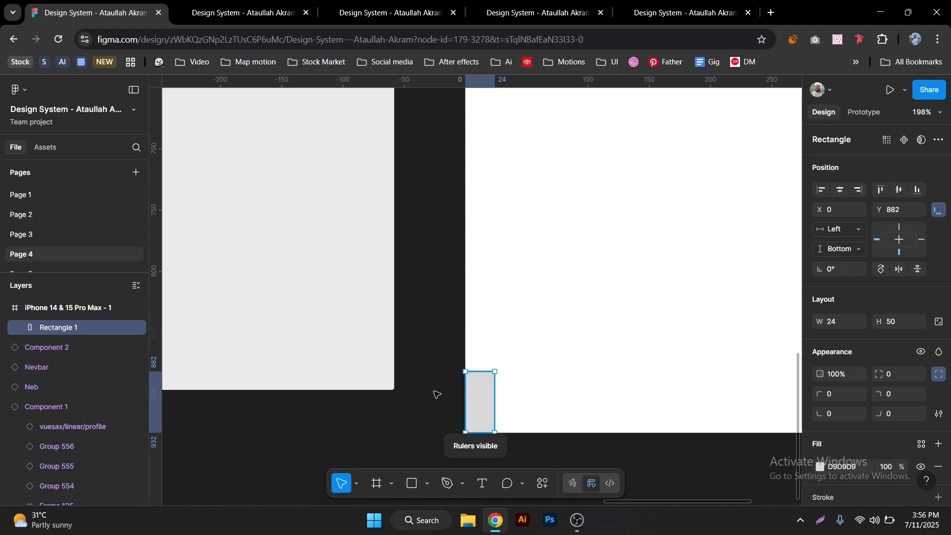
left_click_drag(155, 351, 497, 361)
key("space")
left_click_drag(618, 345, 410, 342)
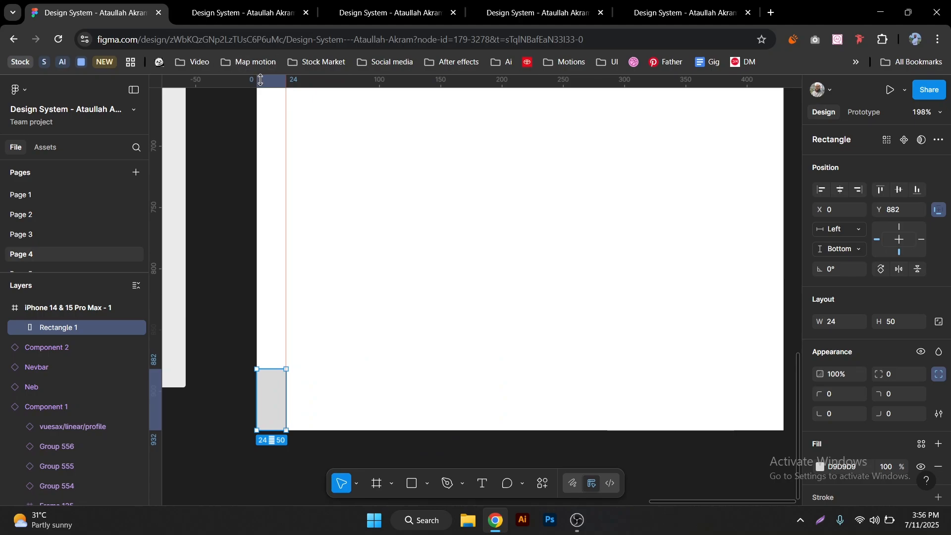
left_click_drag(260, 81, 289, 369)
key("Escape")
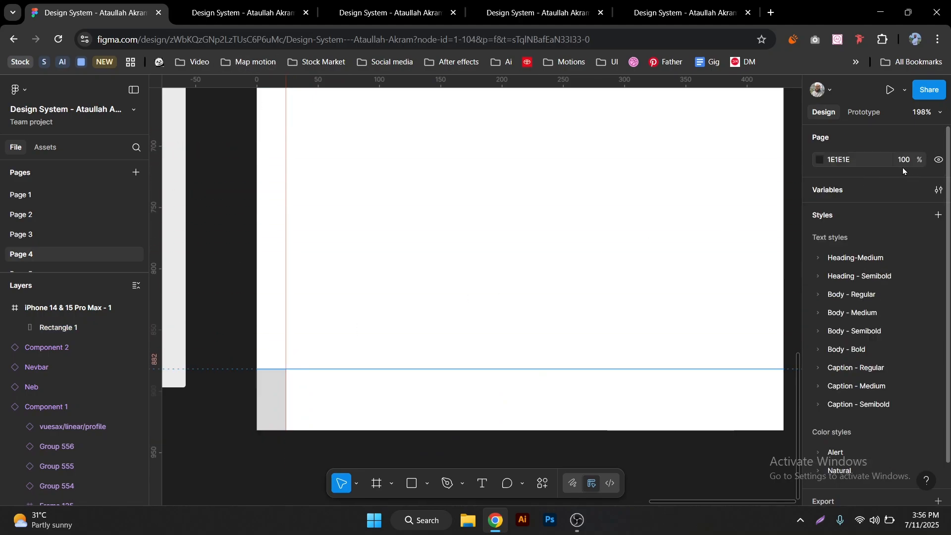
- Align the rectangle to the phone frame's right edge and place a vertical guide along the rectangle's left edge
left_click(272, 398)
left_click(858, 190)
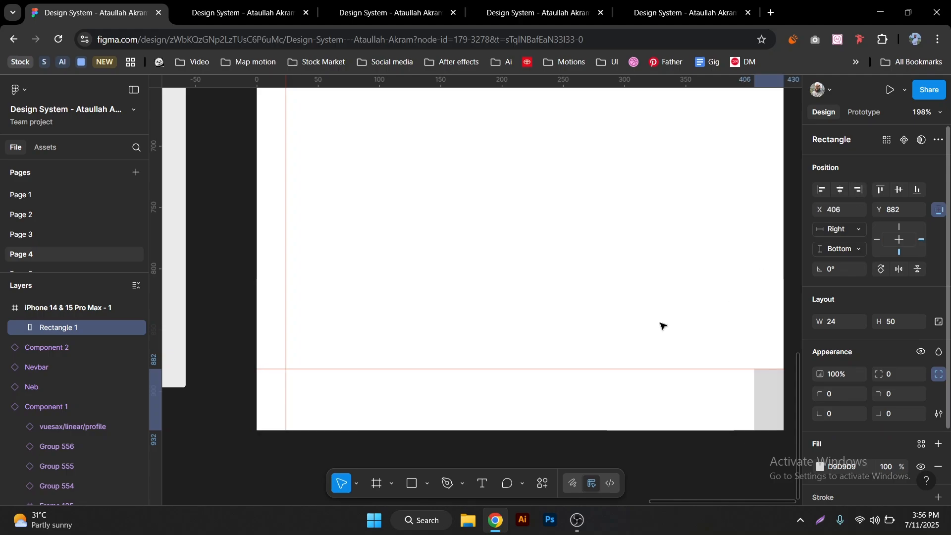
scroll(580, 325, "right", 1)
left_click_drag(152, 402, 728, 359)
- Move the spacing rectangle out of the phone frame and delete it, keeping the guides
left_click(747, 375)
scroll(728, 389, "down", 5)
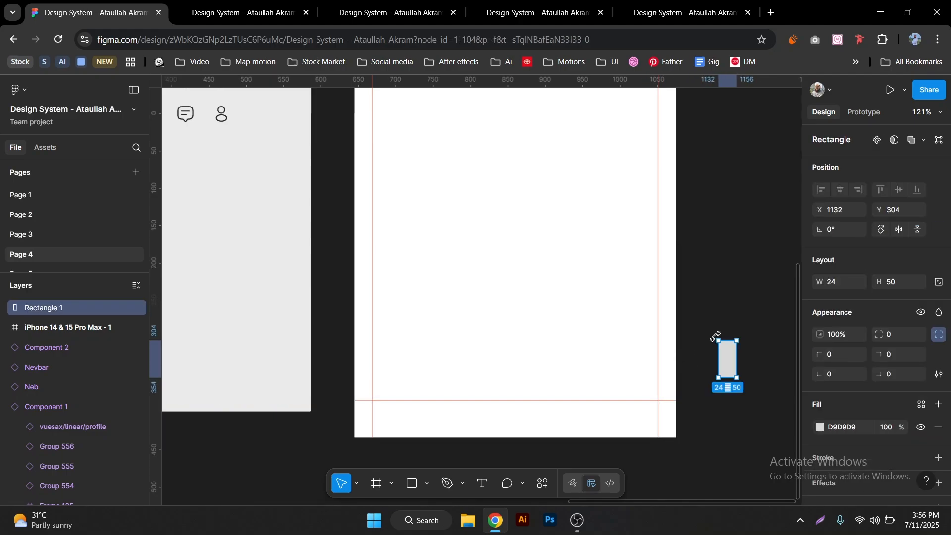
key("Delete")
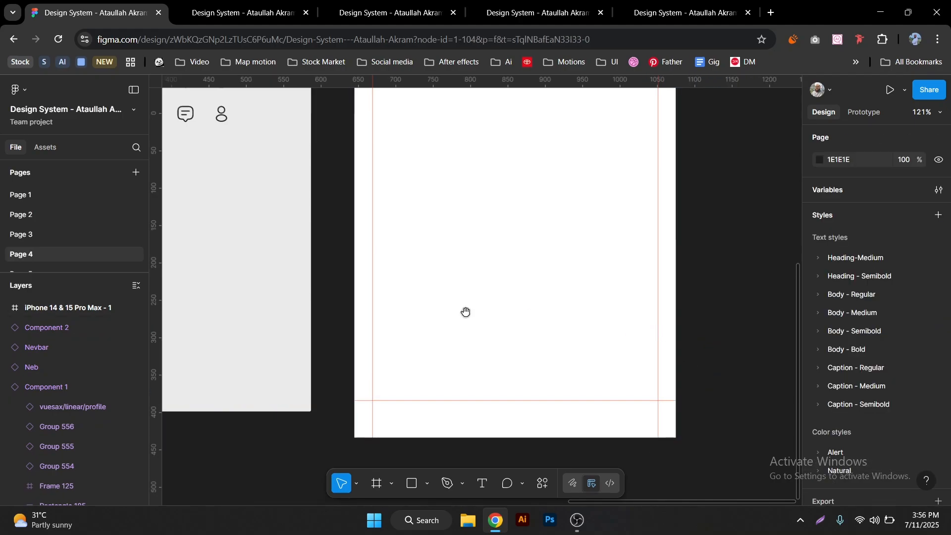
left_click_drag(465, 312, 486, 300)
left_click(484, 350)
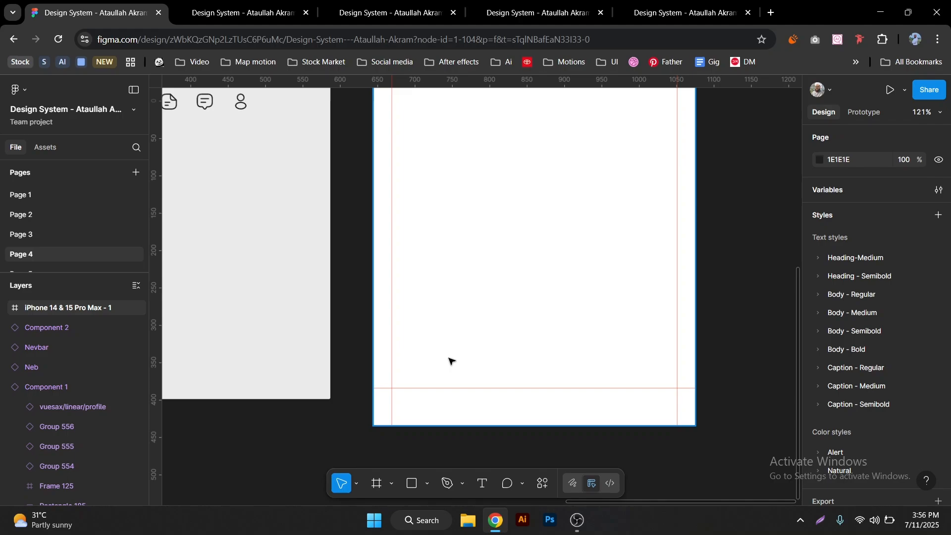
- Activate the Rectangle tool, review the orange, red and green navigation bar prototypes, and return to the design file
key("r")
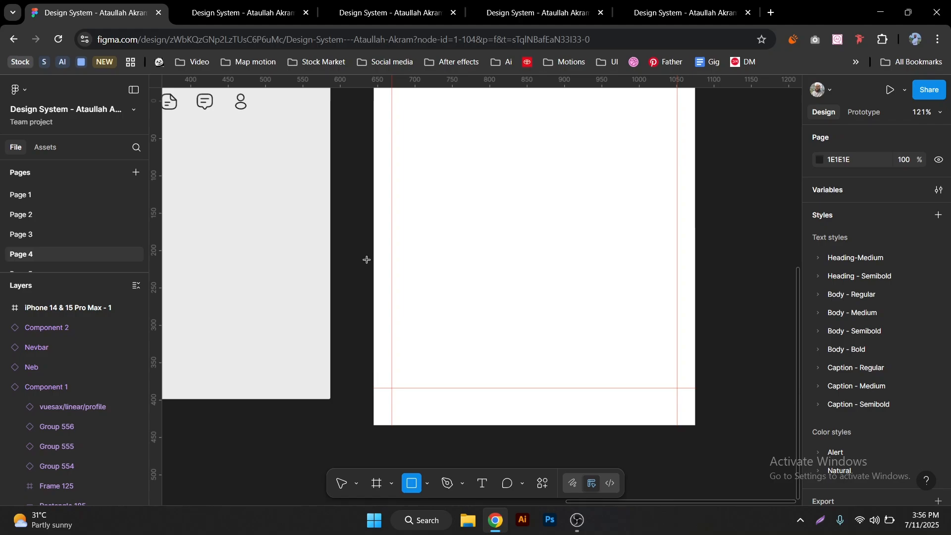
left_click(384, 12)
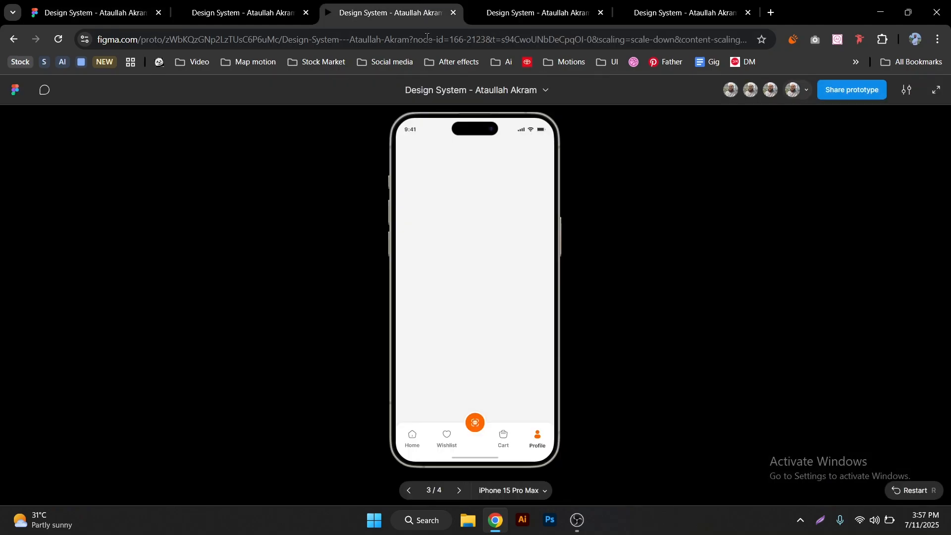
left_click(242, 5)
left_click(382, 12)
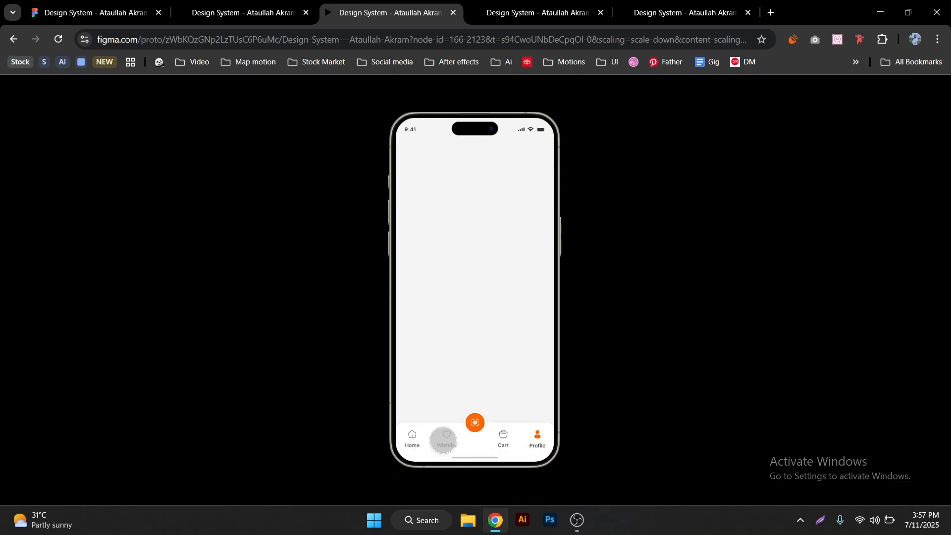
left_click(292, 7)
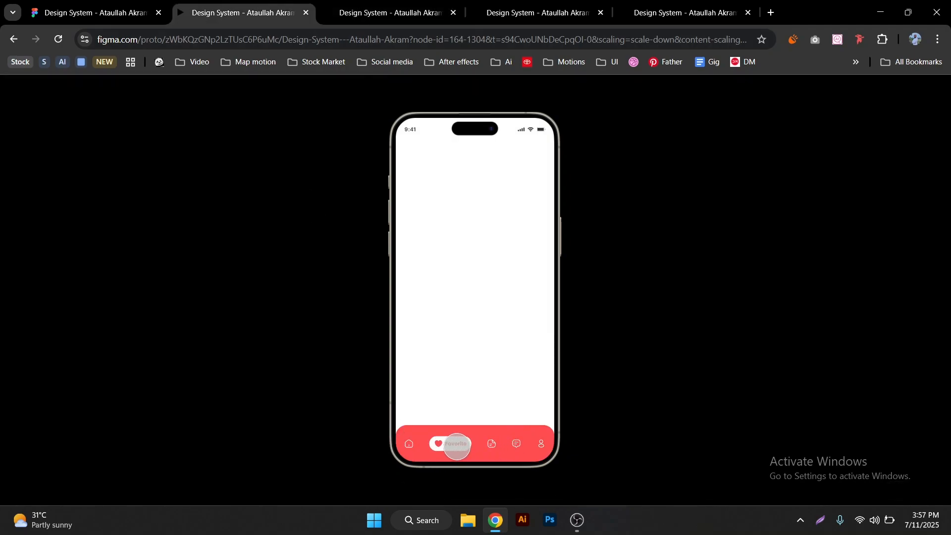
left_click(647, 7)
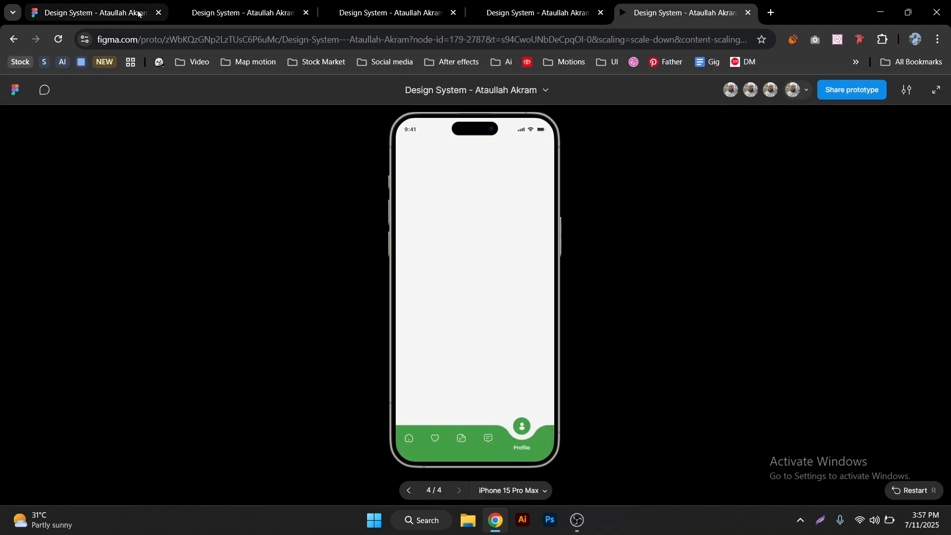
left_click(138, 10)
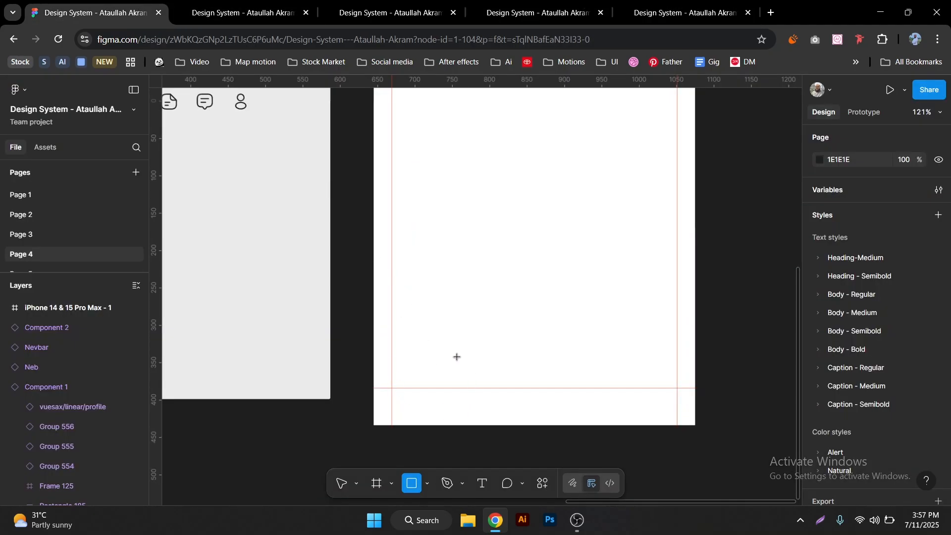
- Draw a full-width 430 by 85 rectangle at the phone frame's base, set its height to 86 and align it to the frame's bottom
left_click_drag(373, 361, 695, 425)
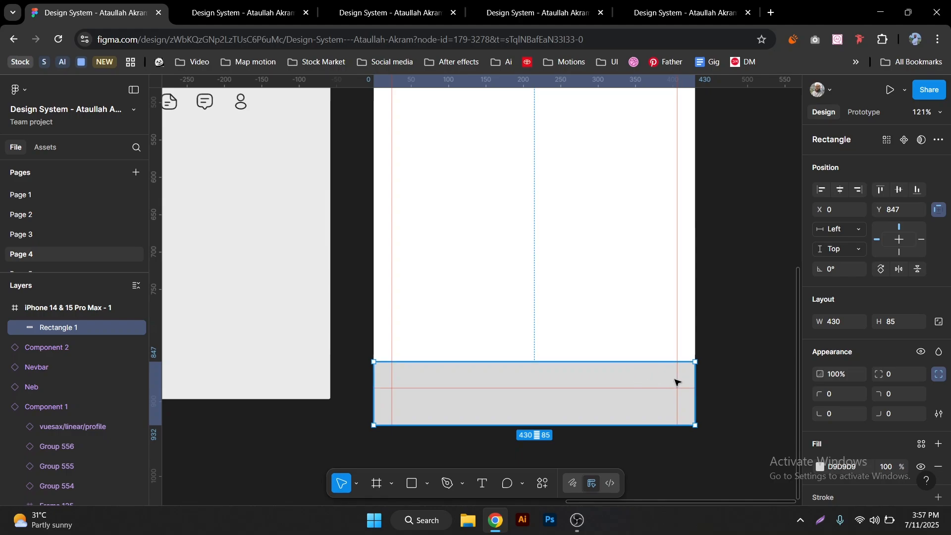
left_click(894, 322)
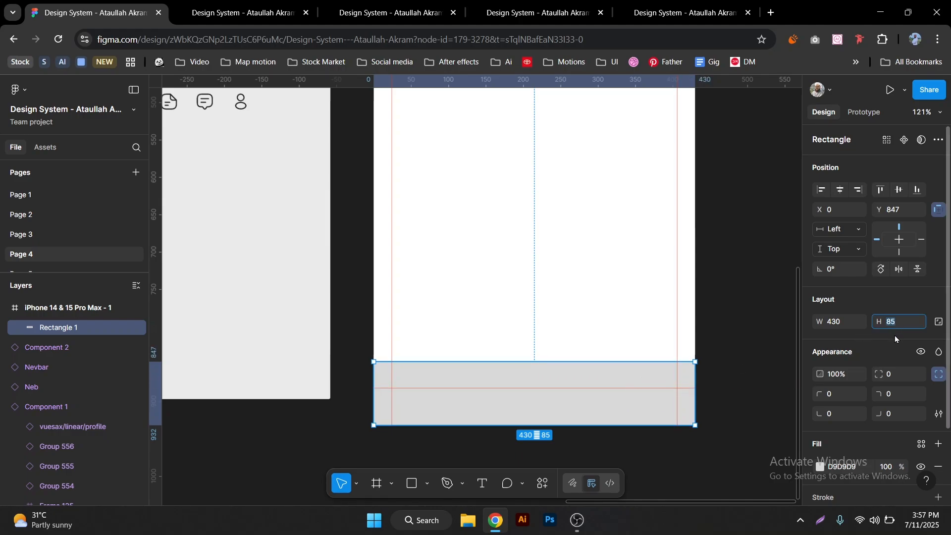
type("86")
key("Return")
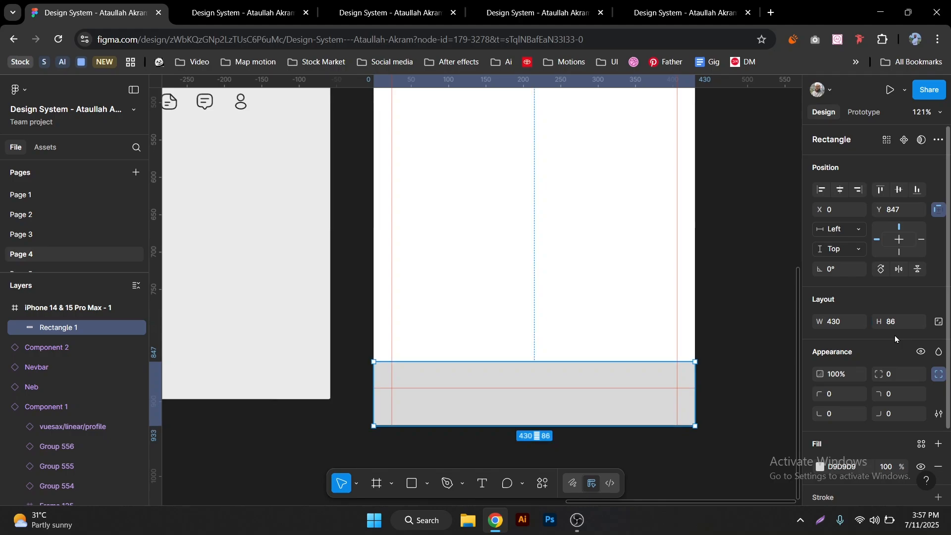
left_click(917, 191)
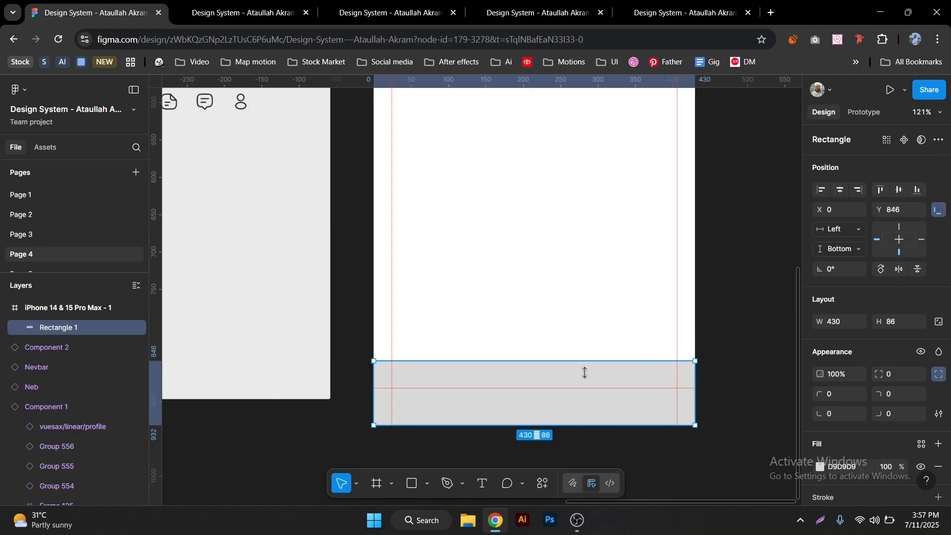
- Fill the full-width bar rectangle with the white library style named Color
scroll(894, 407, "down", 3)
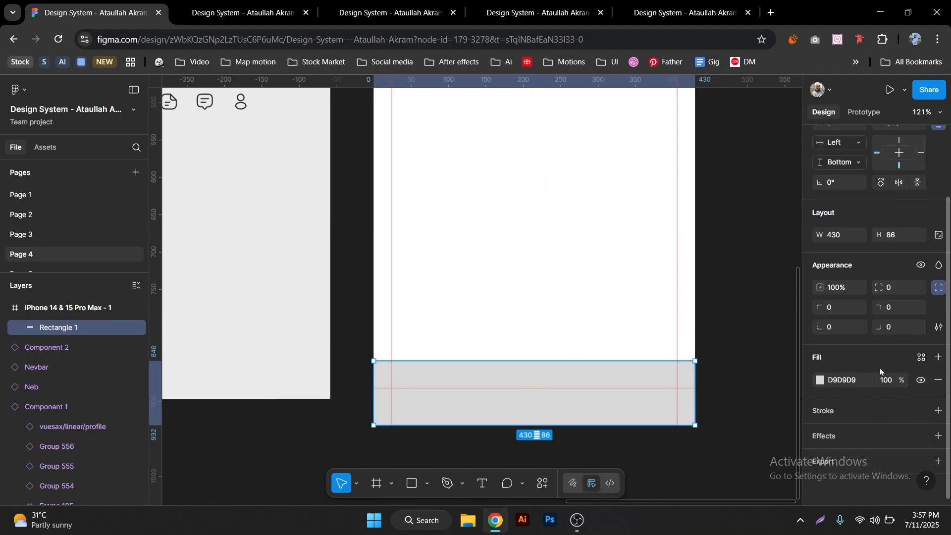
left_click(922, 358)
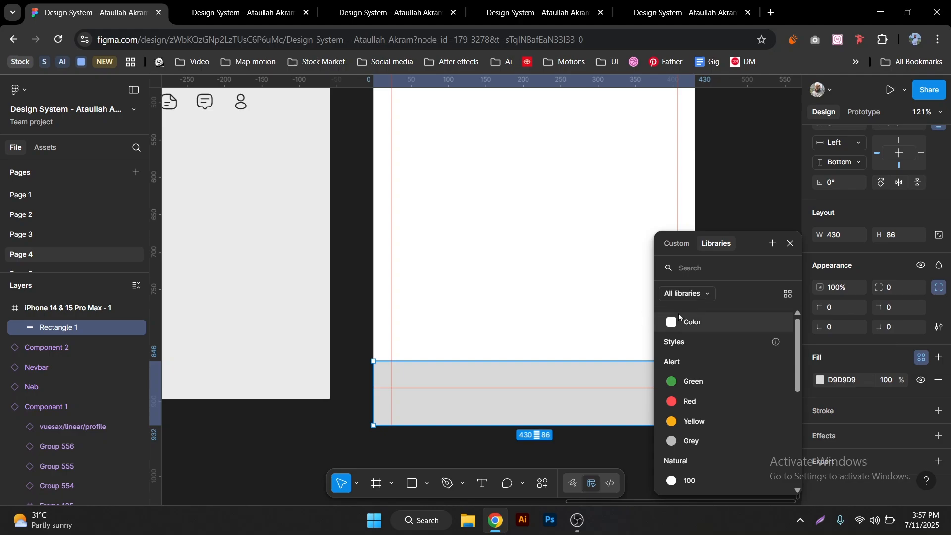
left_click(673, 323)
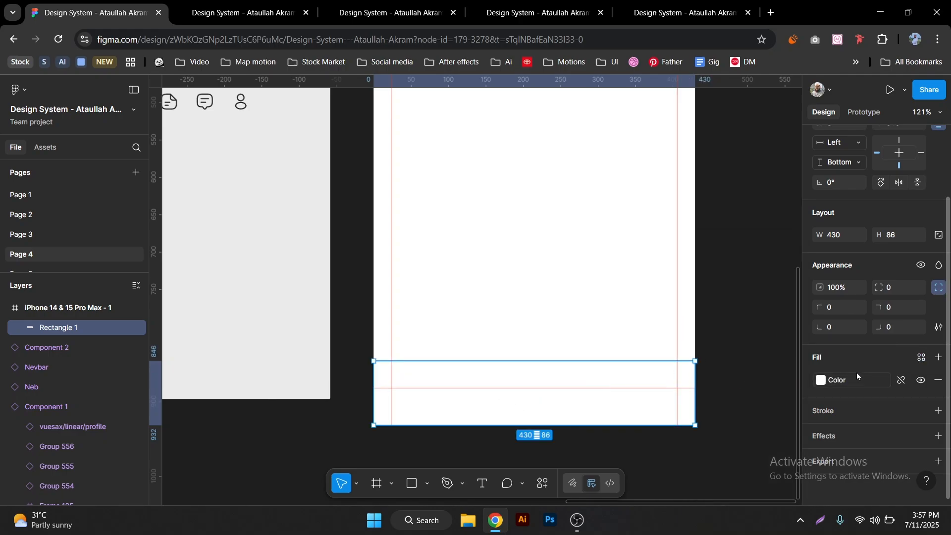
- Add a drop shadow effect to the white bar rectangle
left_click(940, 461)
scroll(888, 388, "down", 2)
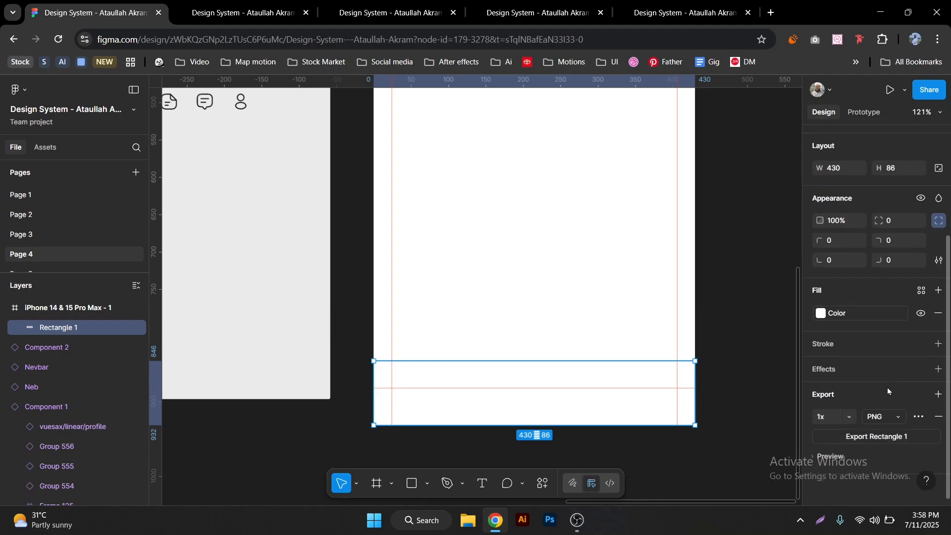
left_click(939, 369)
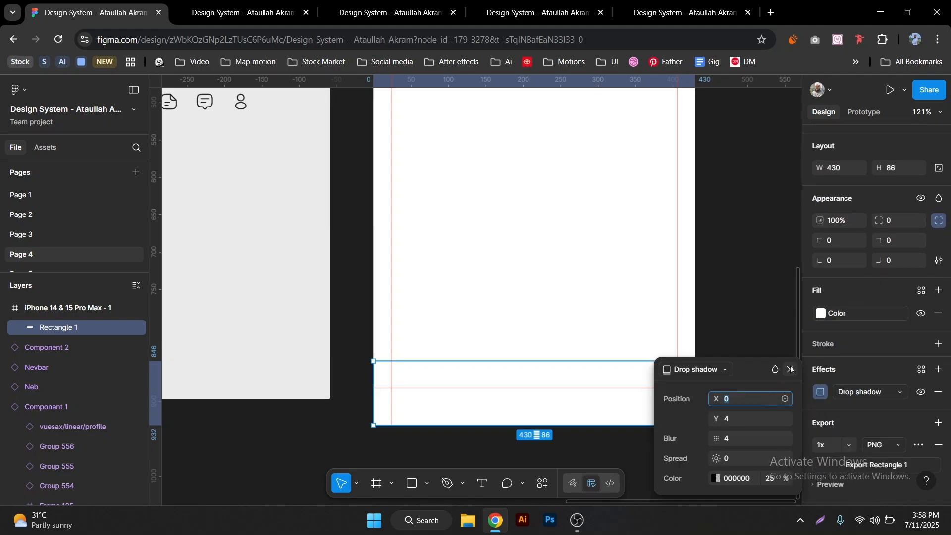
- Set the bar rectangle's drop shadow to a Y offset of 0 and a blur of 30
left_click(735, 419)
type("0")
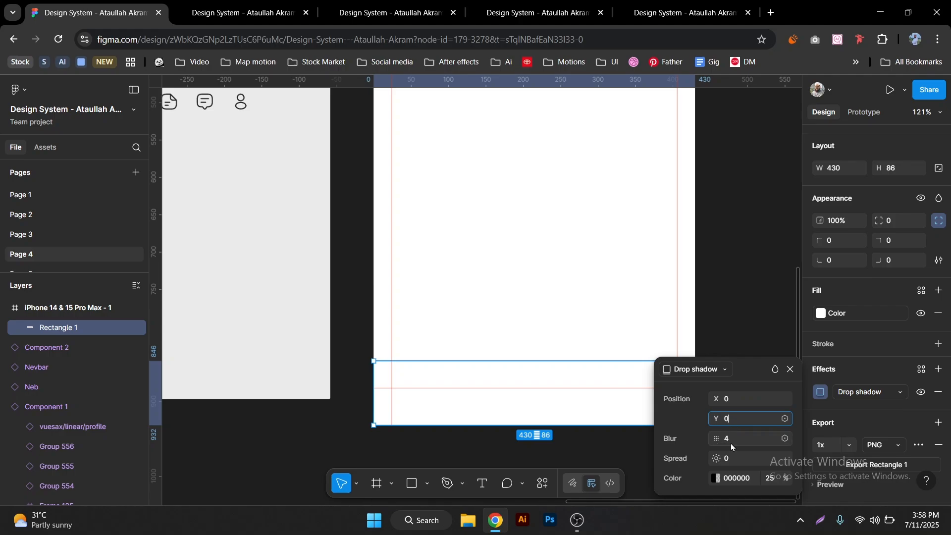
left_click(730, 443)
left_click(733, 420)
left_click(739, 438)
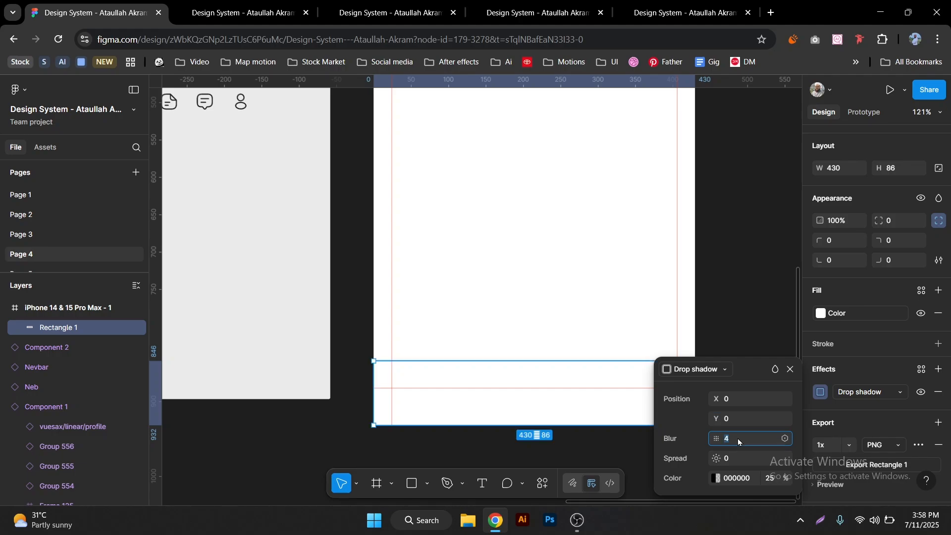
type("30")
key("Return")
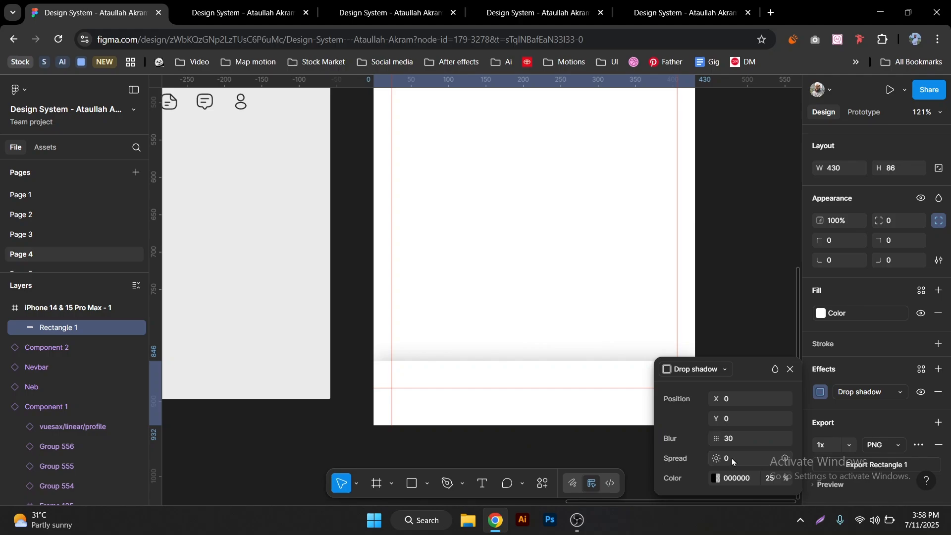
- Set the drop shadow color's opacity to 10% and close the shadow settings
left_click(768, 481)
type("1")
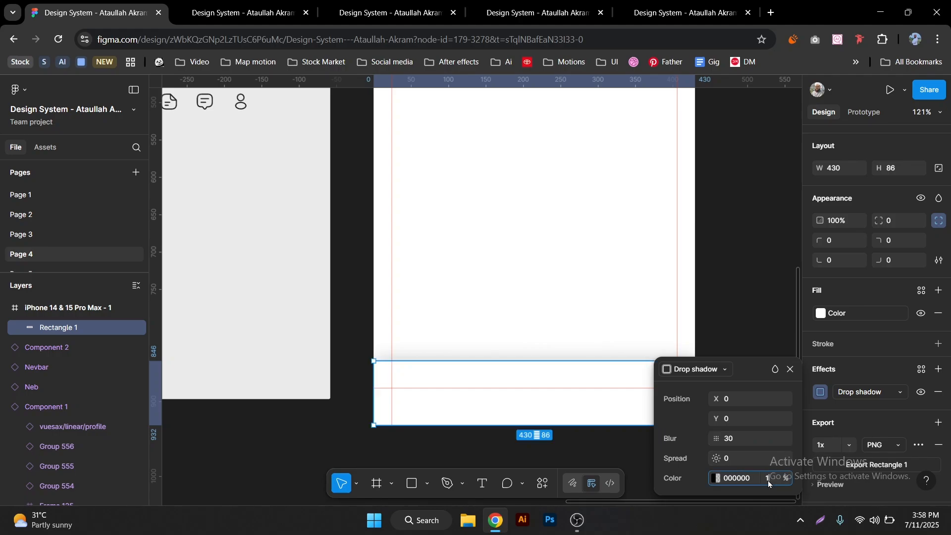
type("0")
key("Return")
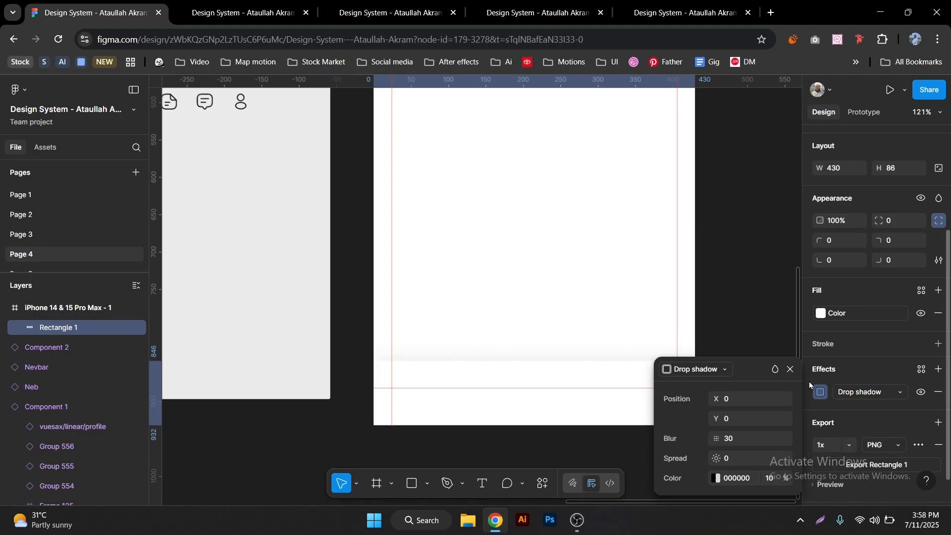
left_click(790, 369)
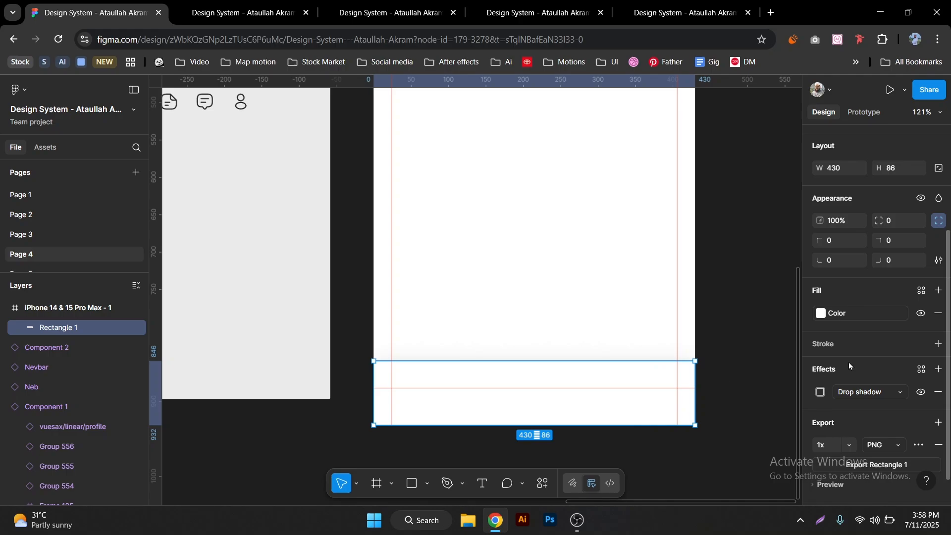
- Round the white bar rectangle's top-left and top-right corners with a radius of 30, then deselect it
scroll(899, 339, "up", 2)
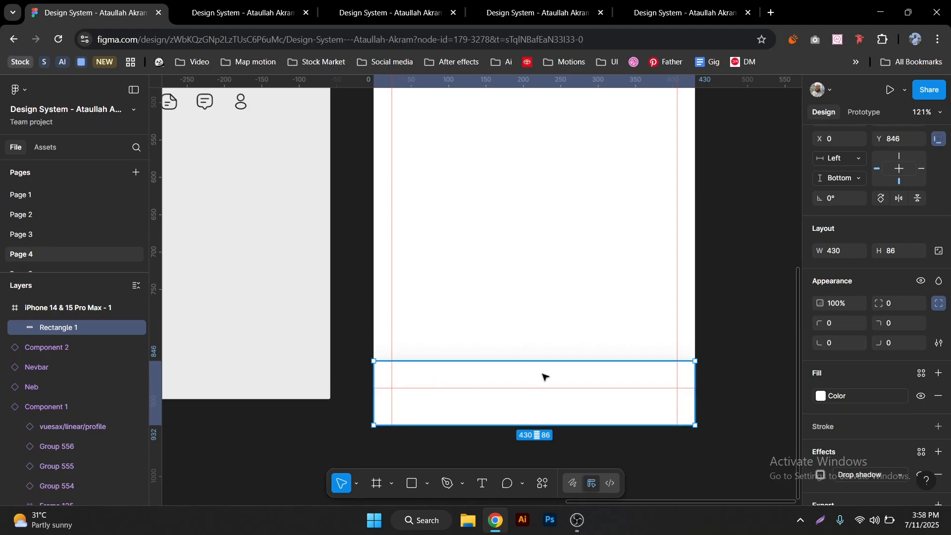
left_click(849, 324)
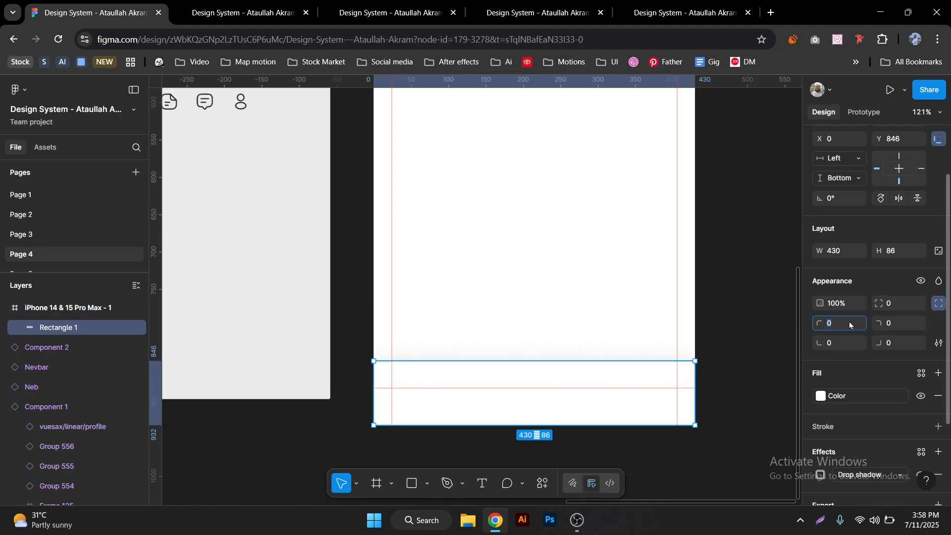
type("3")
left_click(900, 322)
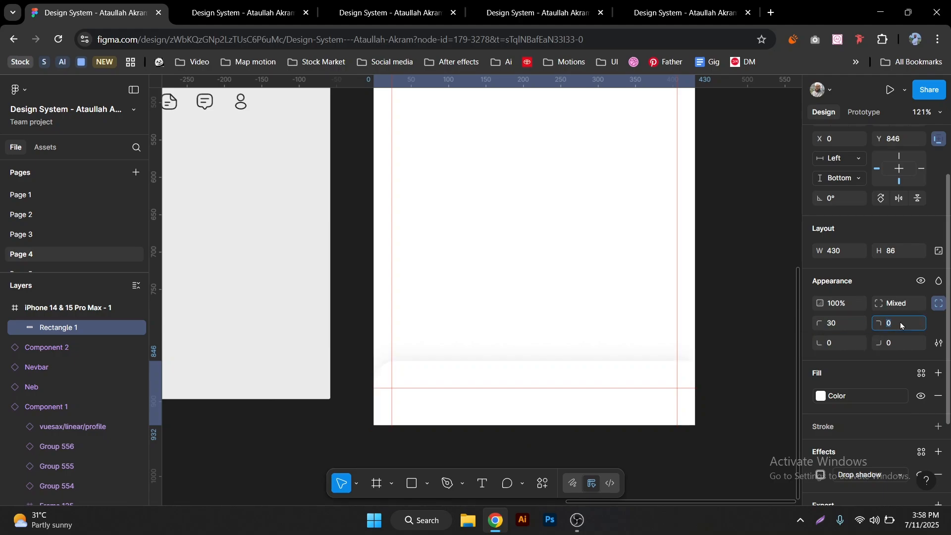
left_click(900, 323)
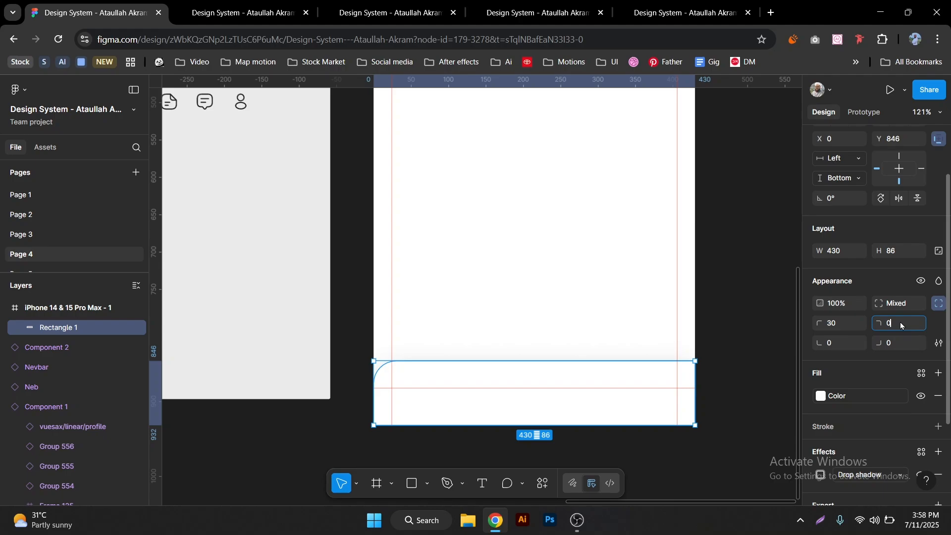
type("30")
key("Return")
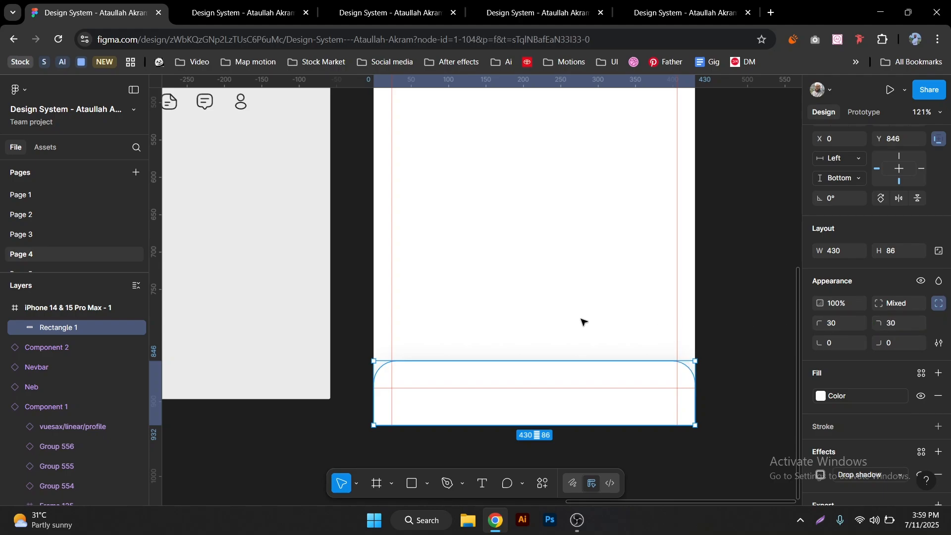
left_click(359, 397)
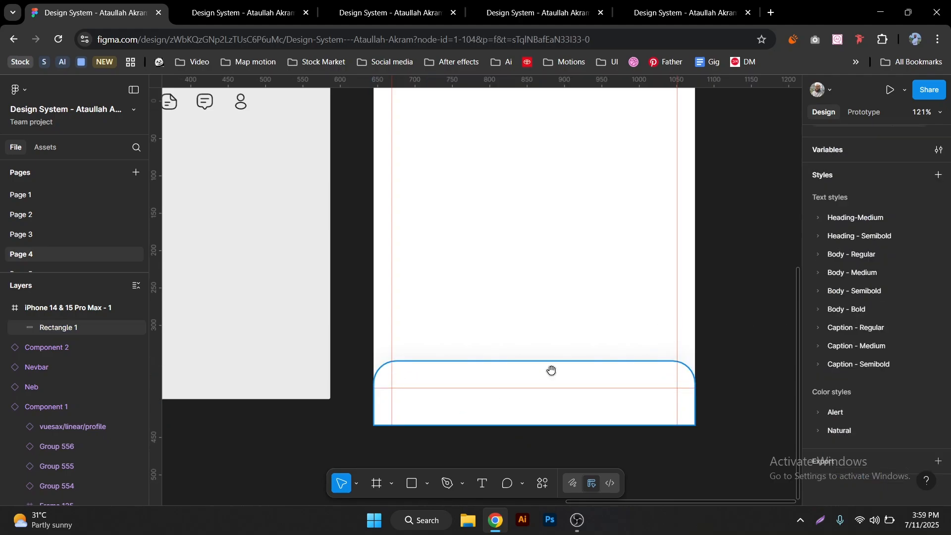
- Move both rows of navigation icons to the lower right area of the grey section
left_click_drag(549, 371, 545, 390)
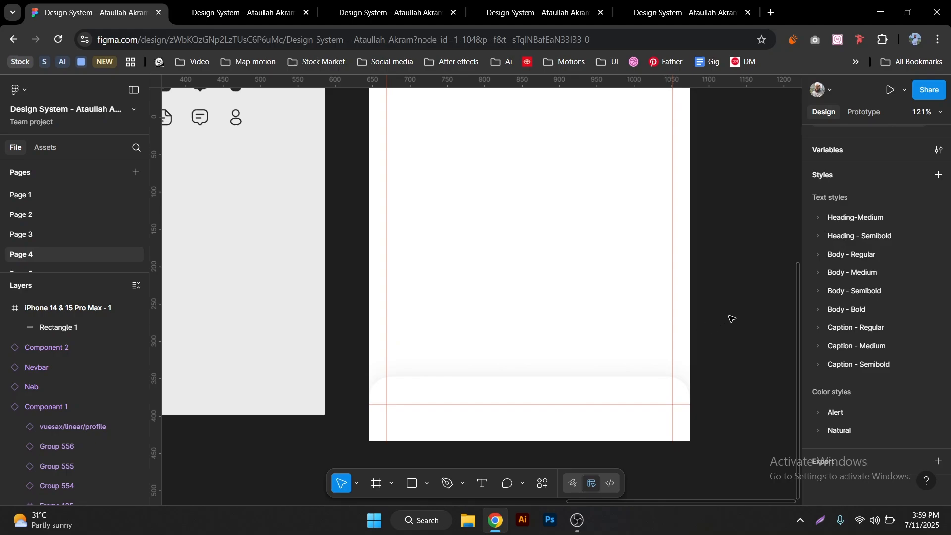
left_click_drag(444, 210, 471, 223)
left_click_drag(356, 181, 469, 191)
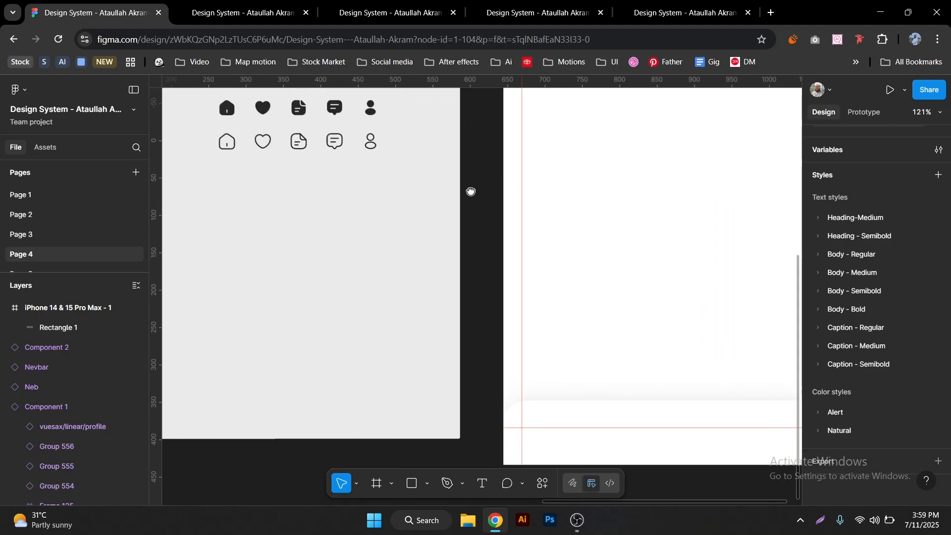
left_click_drag(410, 176, 268, 353)
scroll(278, 317, "down", 1)
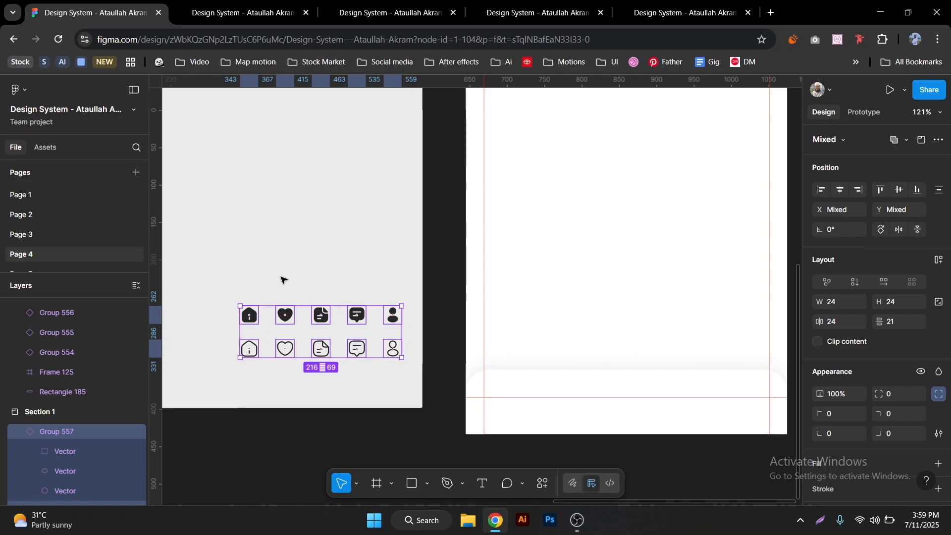
left_click(266, 299)
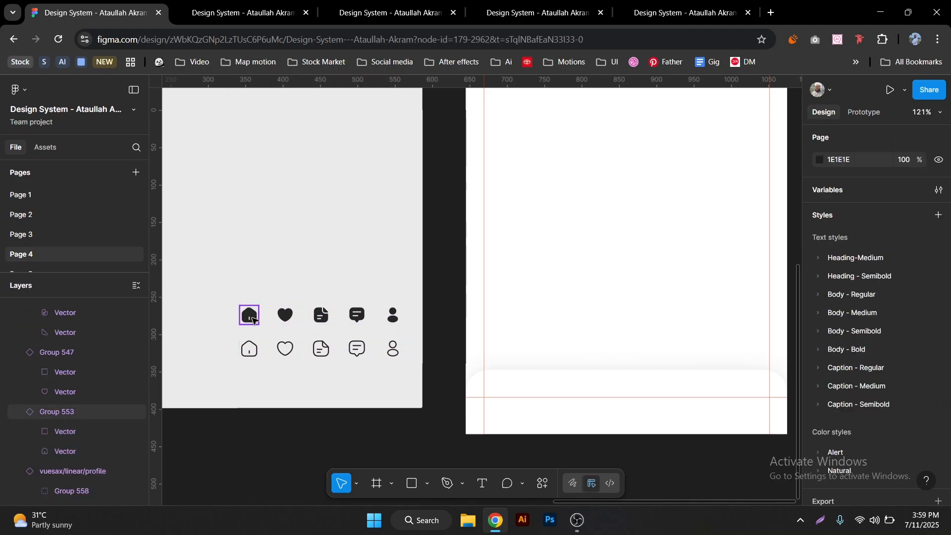
- Select the filled home icon with the outline heart, document, message and profile icons and move them onto the phone frame's white bar
left_click(252, 320)
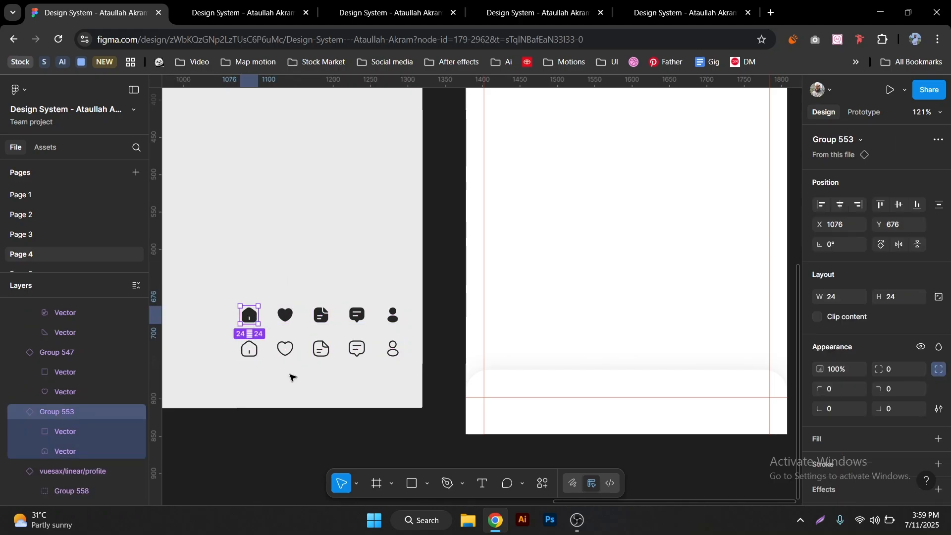
left_click_drag(289, 382, 424, 351)
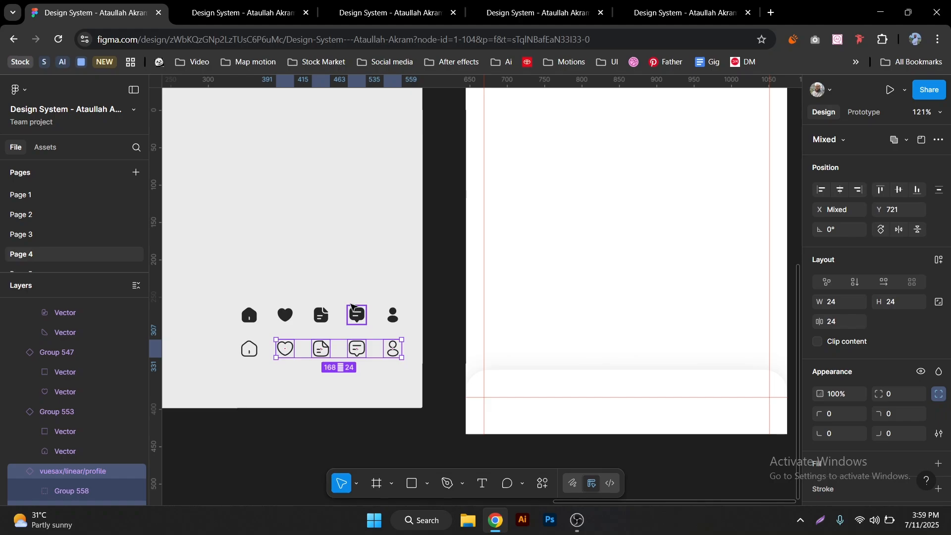
left_click(257, 320)
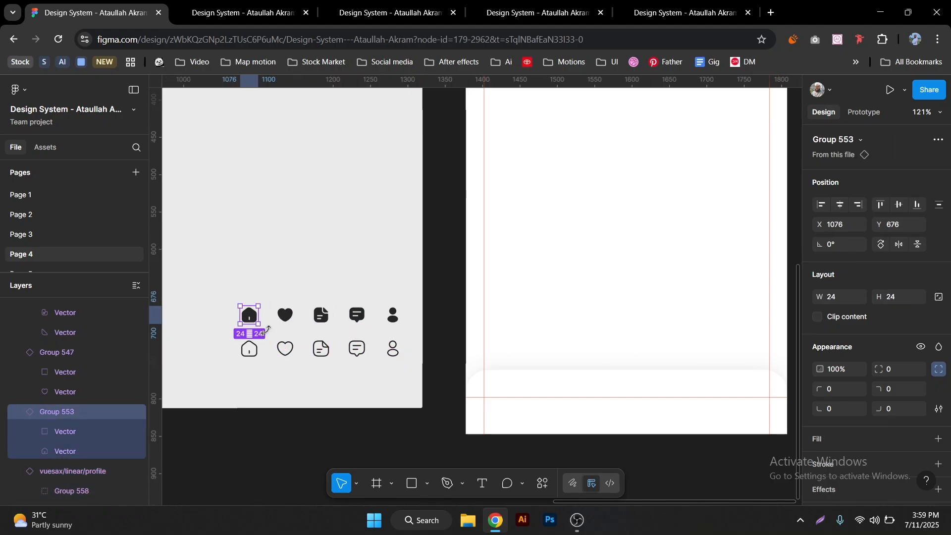
left_click(285, 348, "shift")
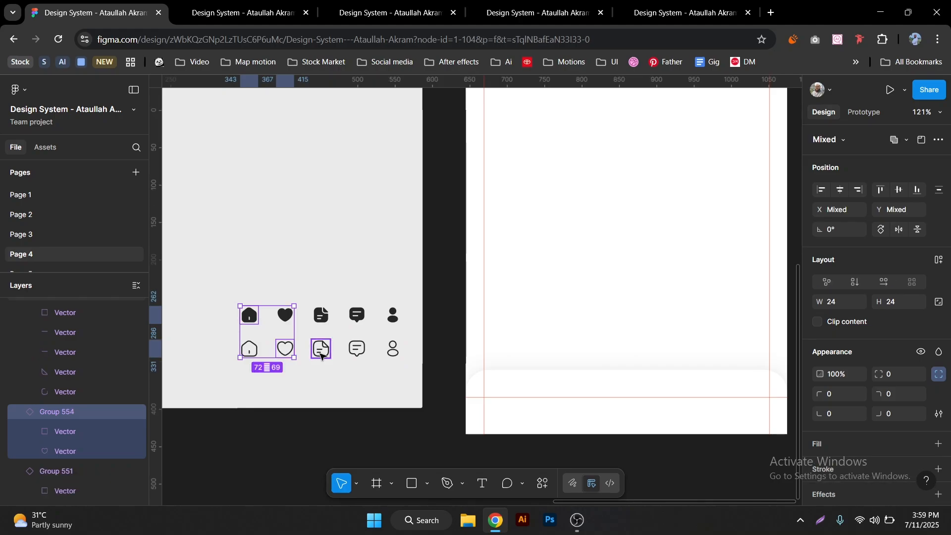
left_click(321, 349, "shift")
left_click(363, 352, "shift")
left_click(393, 348, "shift")
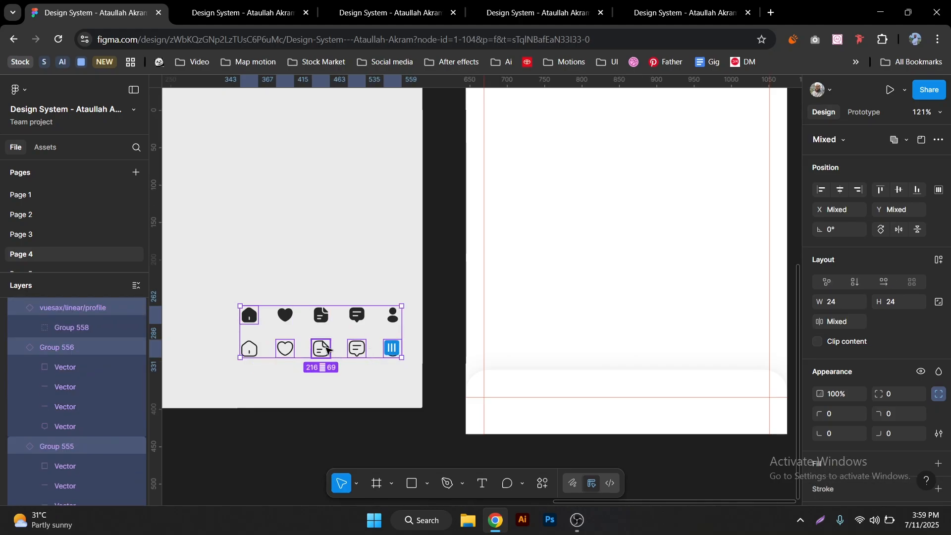
left_click_drag(321, 348, 605, 400)
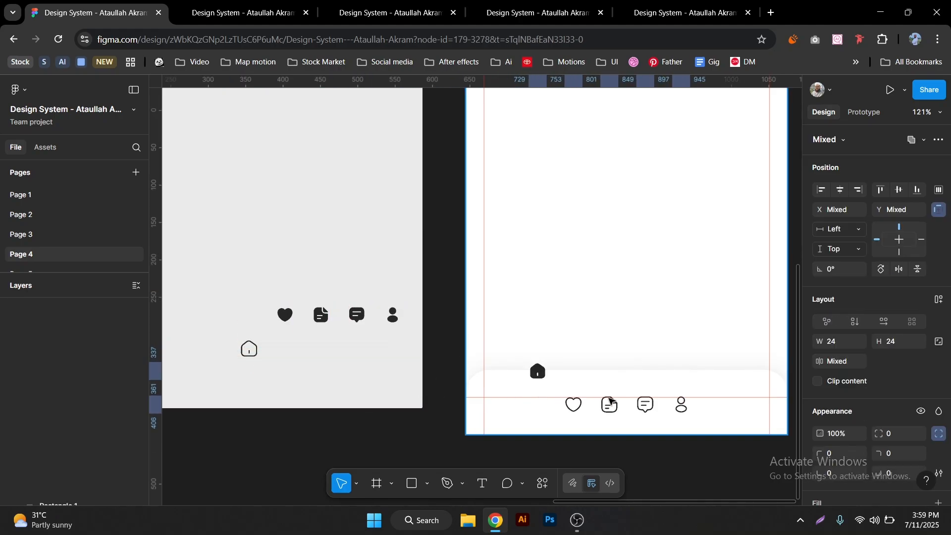
- Place the filled home icon against the frame's left margin guide and the outline profile icon against the right margin guide
left_click(585, 311)
left_click_drag(533, 366, 461, 371)
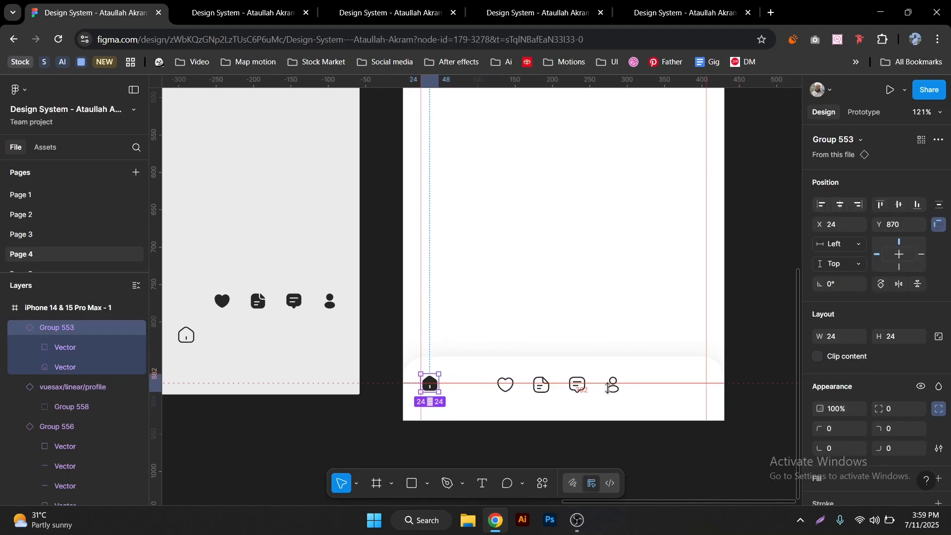
left_click_drag(614, 392, 701, 395)
- Select all five bar icons, align their vertical centers and distribute their horizontal spacing evenly
left_click(578, 384, "shift")
left_click(541, 385, "shift")
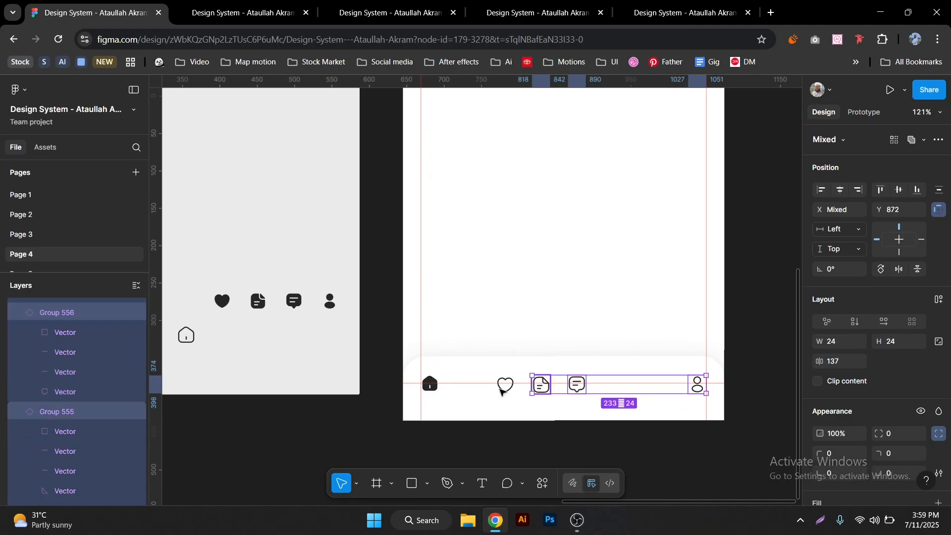
left_click(506, 384, "shift")
left_click(430, 384, "shift")
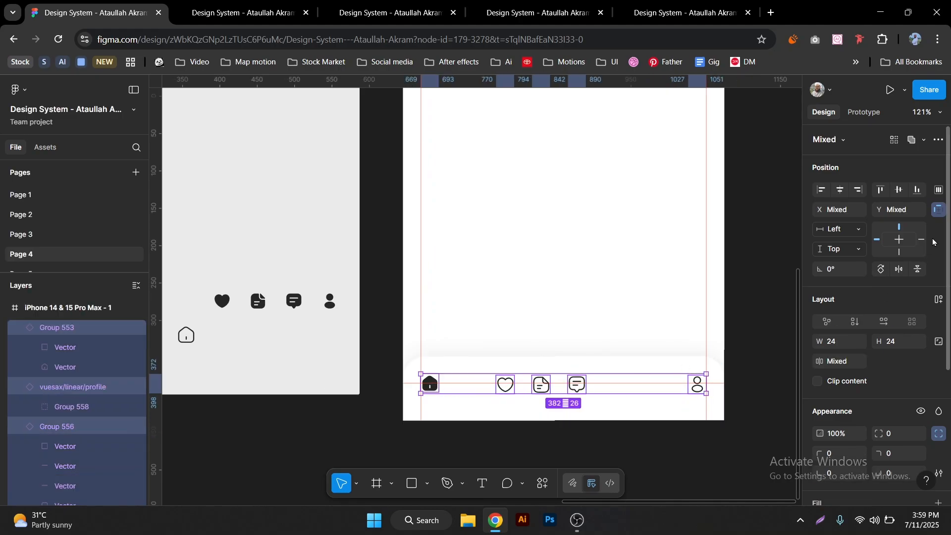
left_click(899, 192)
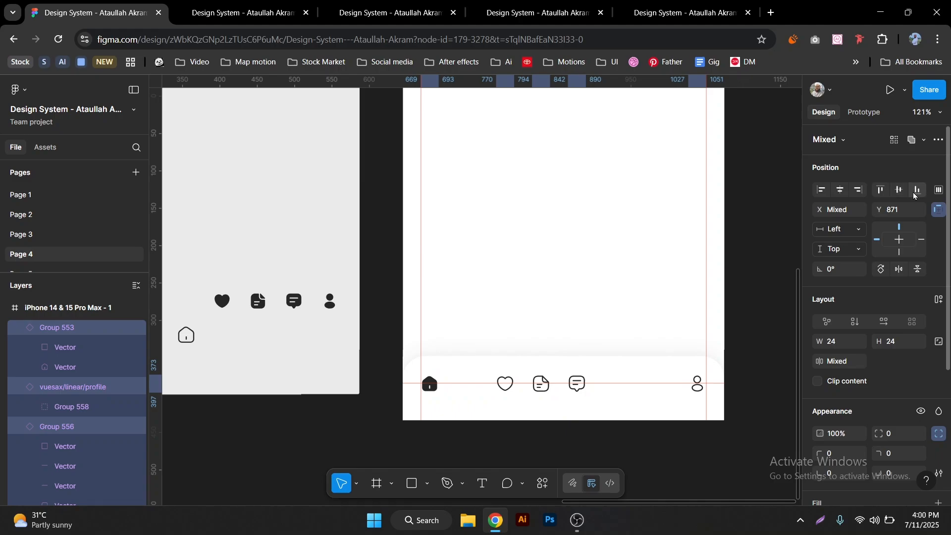
left_click(939, 191)
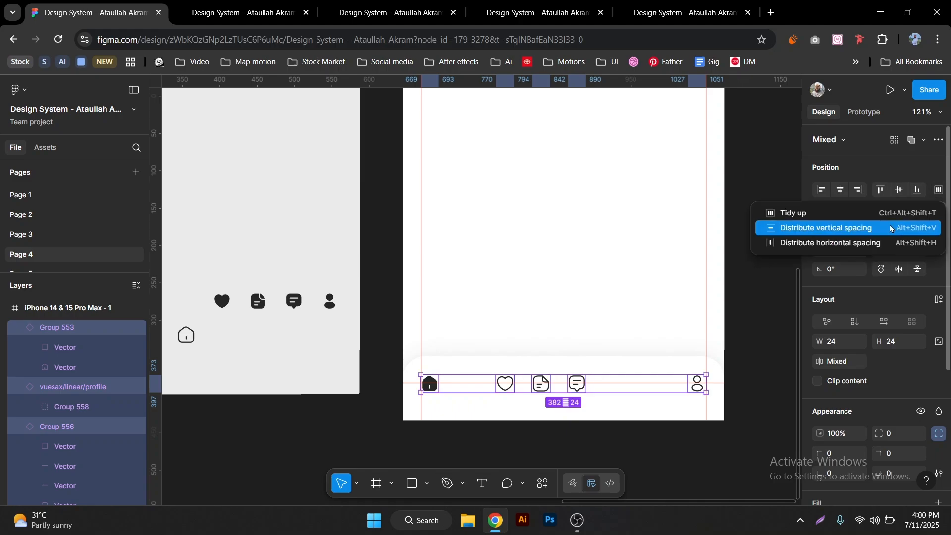
left_click(806, 244)
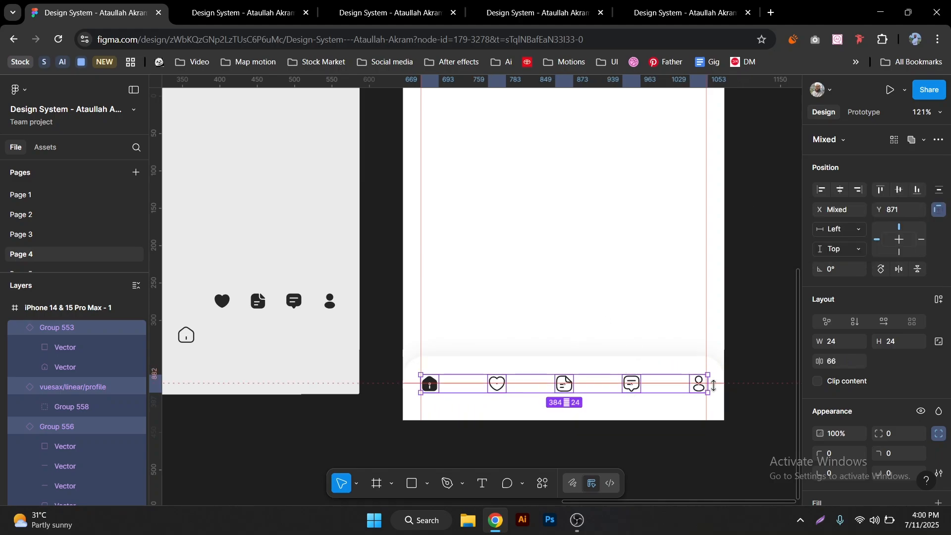
- Try a horizontal spacing of 65 between the five bar icons and compare the row's end with the right margin guide
scroll(714, 386, "up", 10)
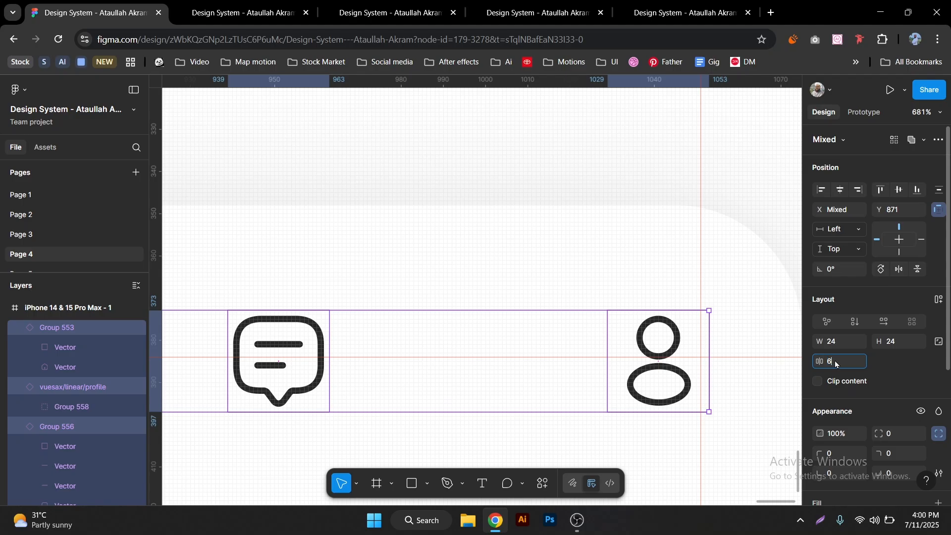
key("Return")
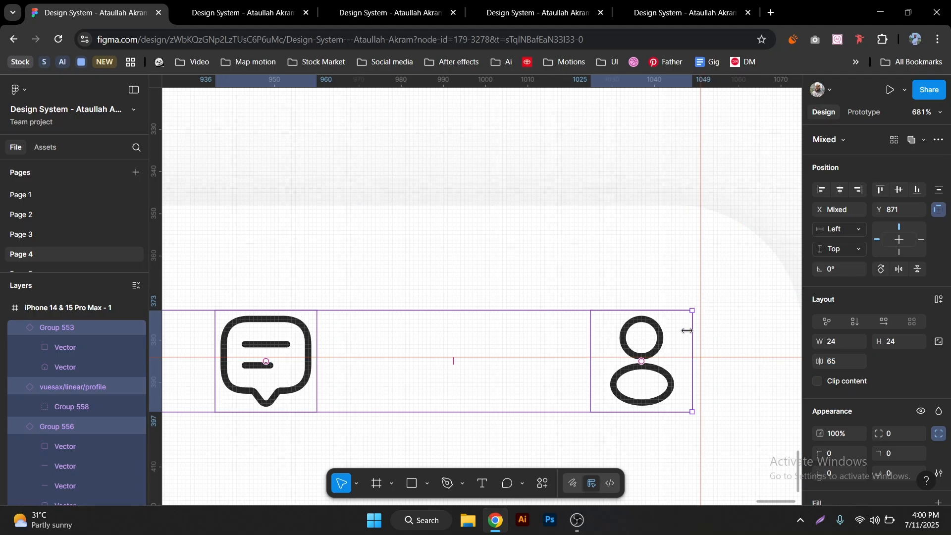
scroll(679, 338, "down", 5)
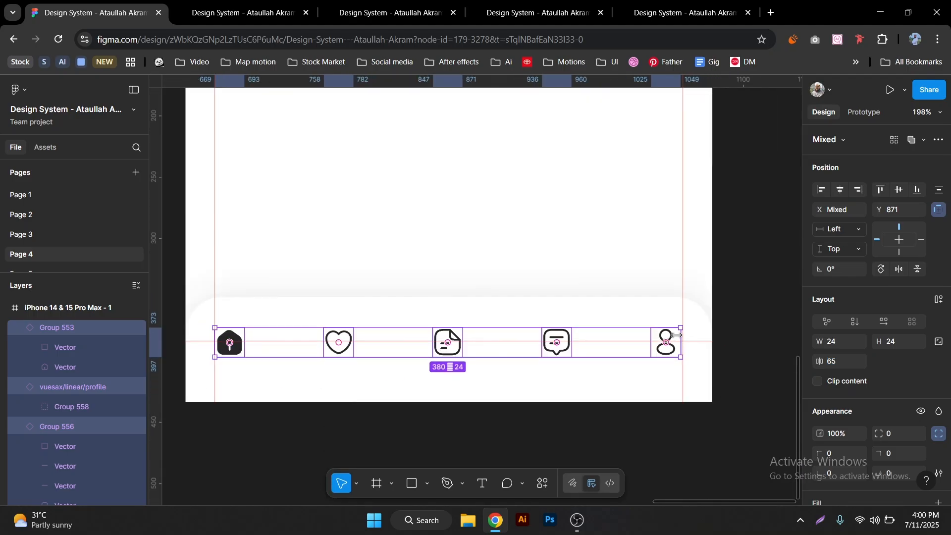
scroll(686, 337, "up", 5)
scroll(704, 330, "up", 3)
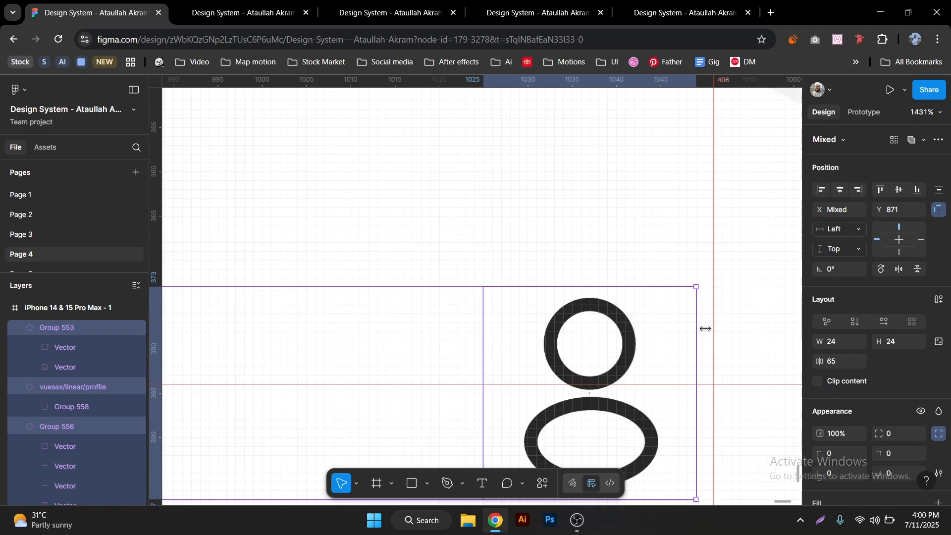
- Set the horizontal spacing between the five bar icons to 65.5 and inspect the row's fit between the margin guides
scroll(704, 329, "down", 3)
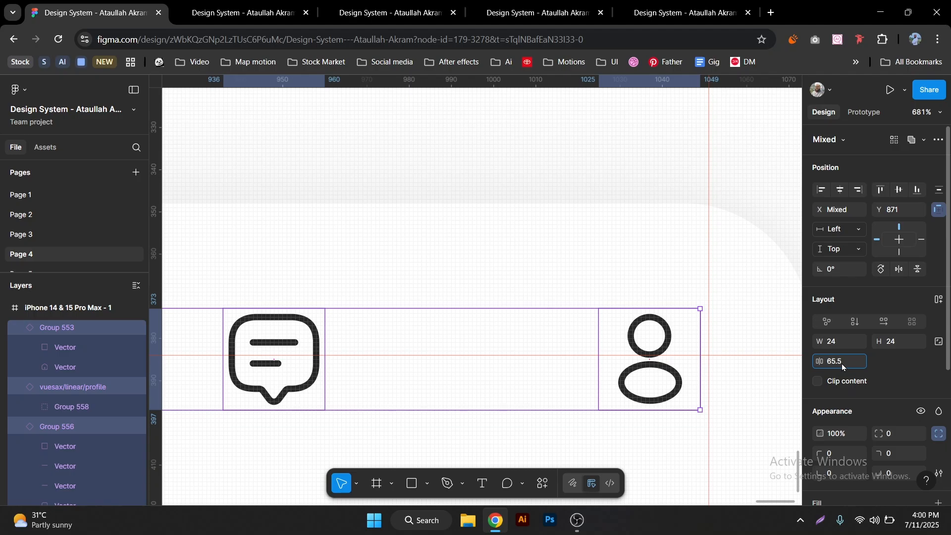
key("Return")
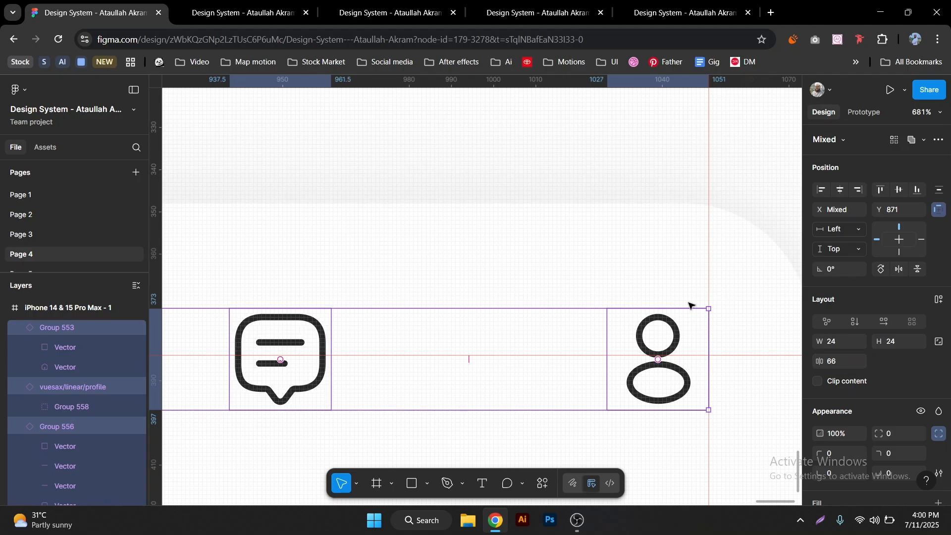
scroll(703, 340, "down", 5)
scroll(257, 340, "up", 5)
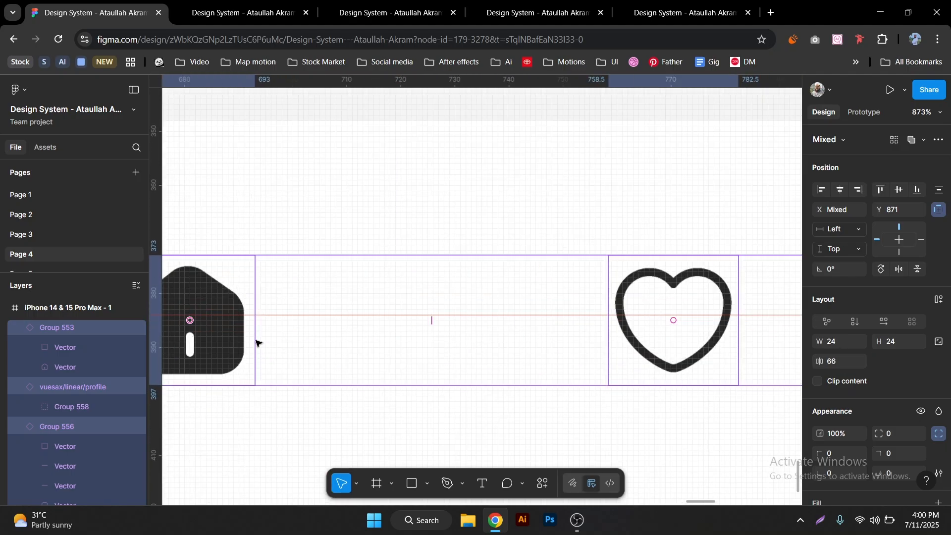
- Examine how the evenly spaced icon row sits between both margin guides and within the white bar
left_click_drag(282, 321, 426, 329)
scroll(337, 316, "down", 3)
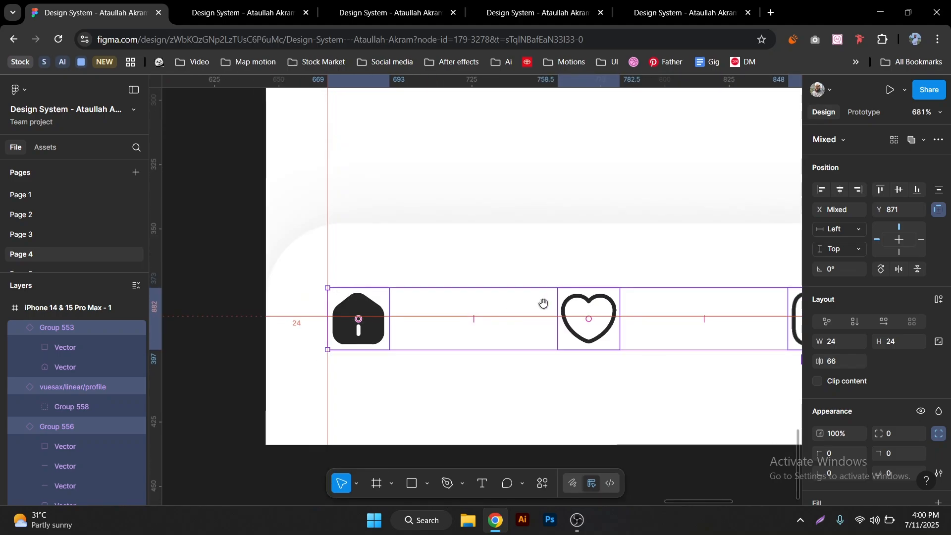
left_click_drag(544, 304, 278, 369)
scroll(278, 369, "right", 6)
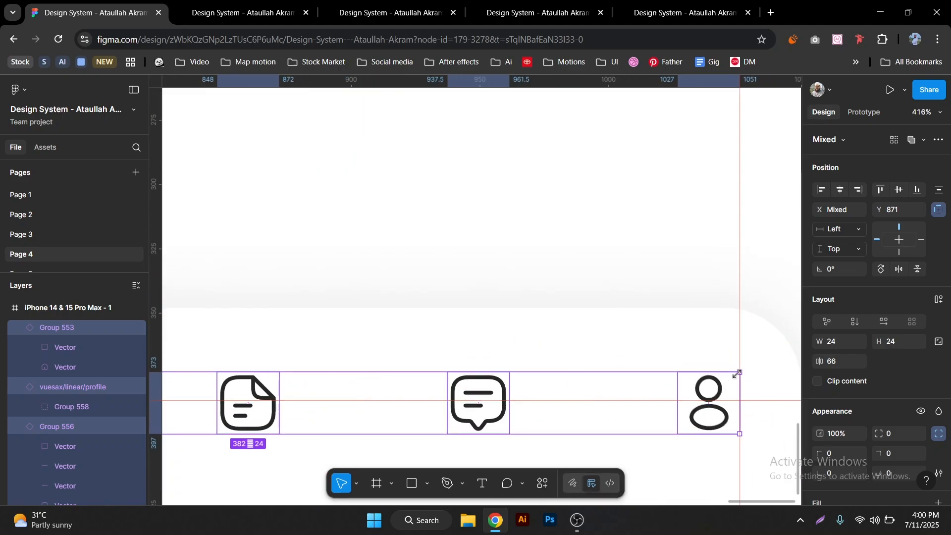
scroll(738, 397, "down", 5)
scroll(585, 367, "right", 2)
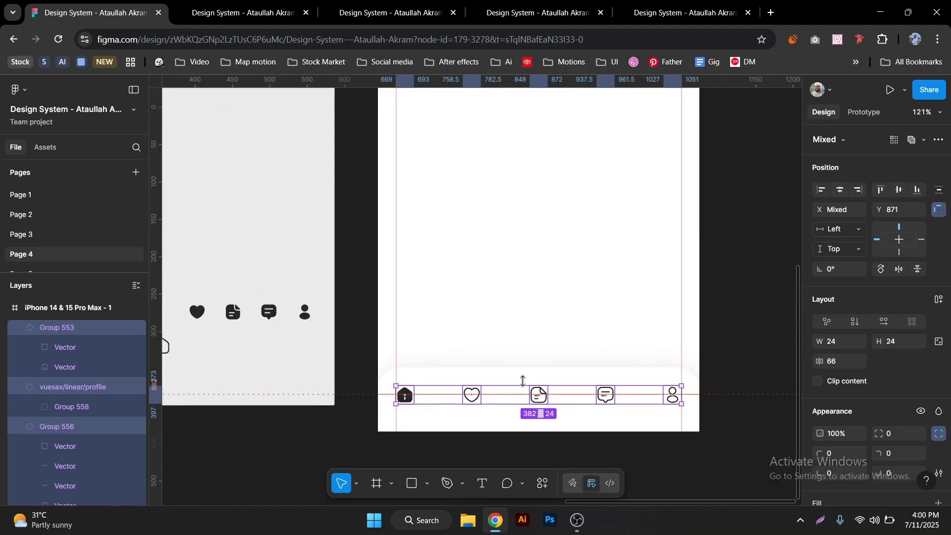
scroll(497, 395, "down", 2)
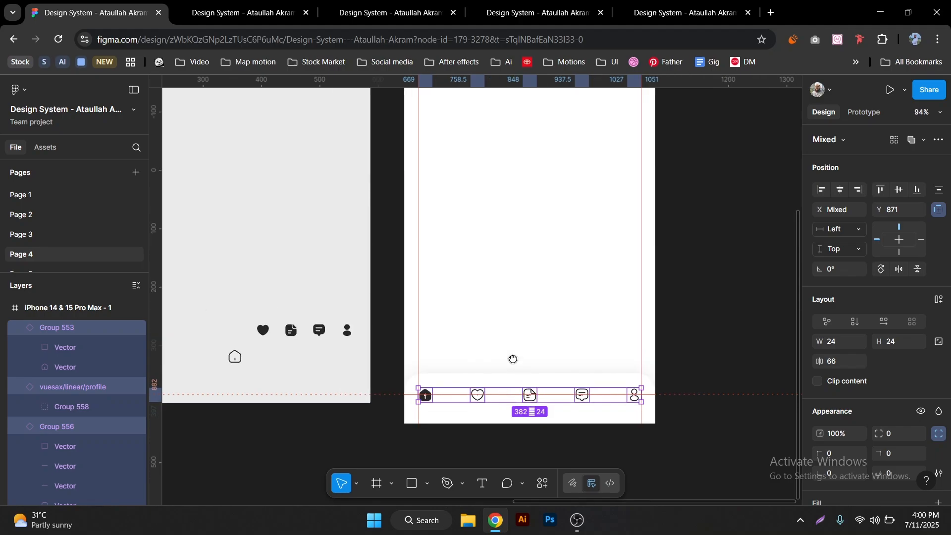
scroll(520, 342, "down", 1)
scroll(467, 312, "up", 4)
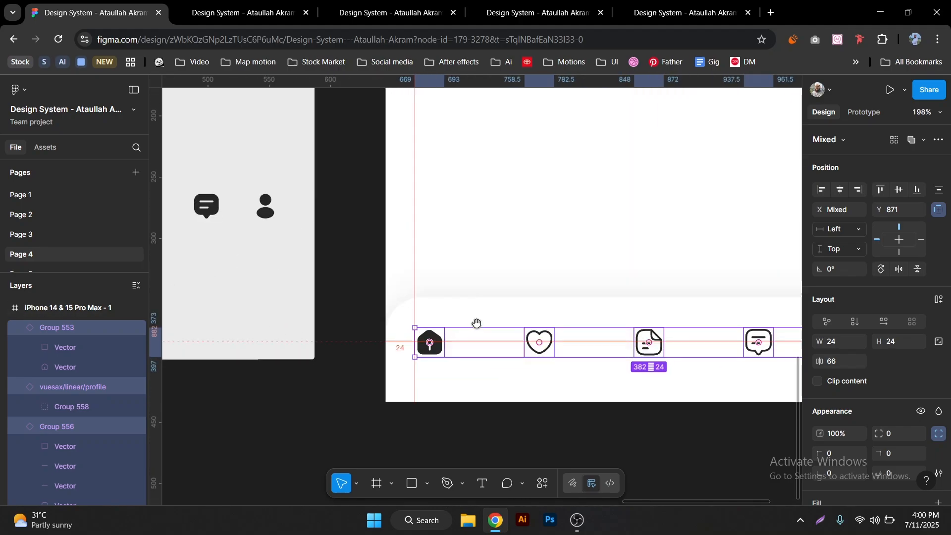
scroll(478, 325, "right", 2)
left_click(442, 281)
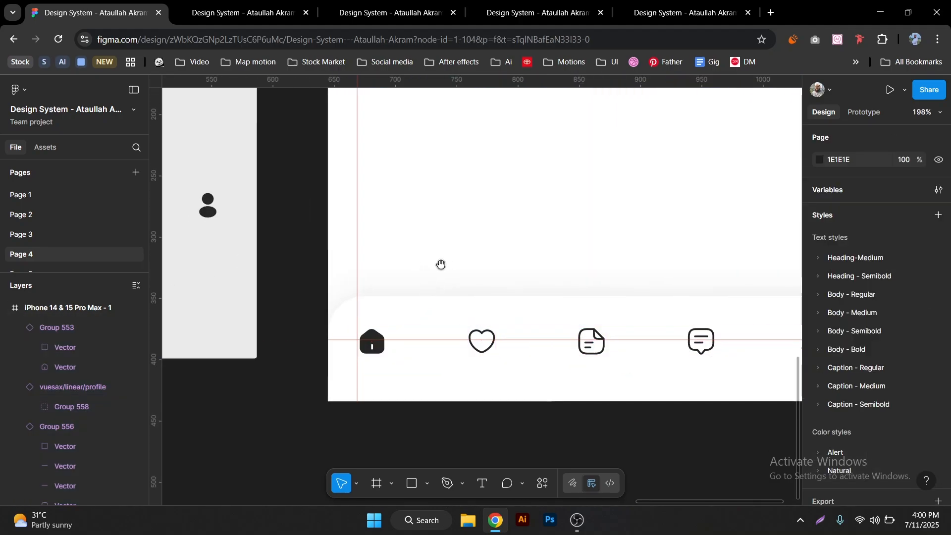
scroll(426, 265, "right", 2)
- Select all five bar icons and nudge them up together to a Y position of 862
left_click(338, 328)
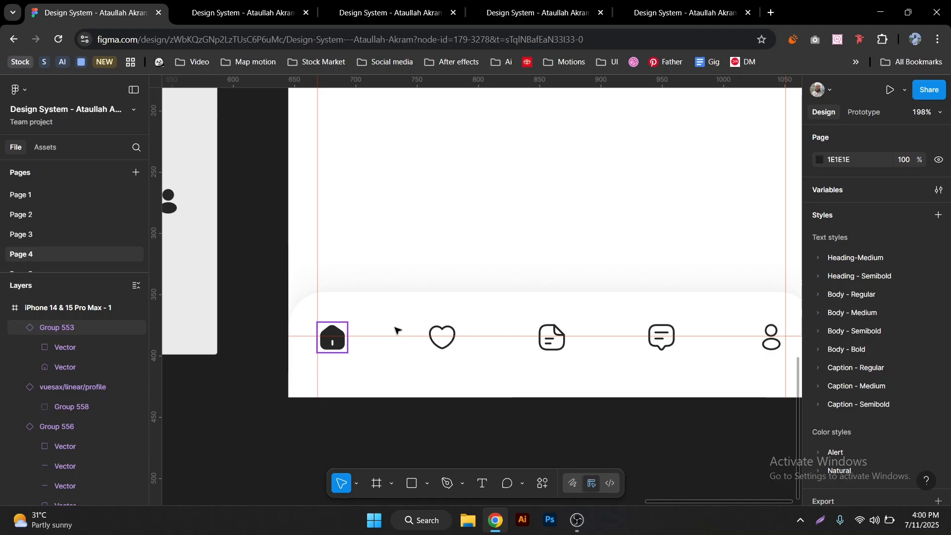
left_click(450, 329, "shift")
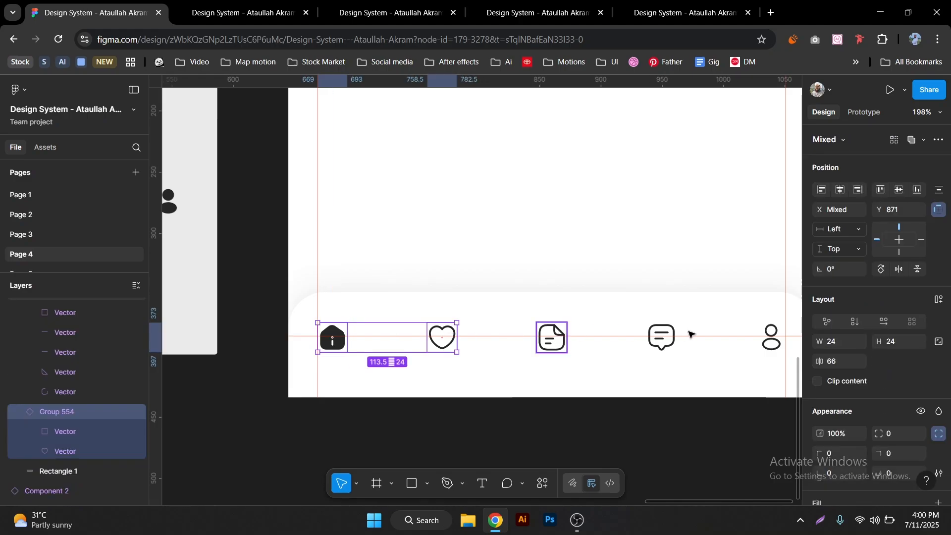
left_click(551, 337, "shift")
left_click(666, 342, "shift")
left_click(775, 329, "shift")
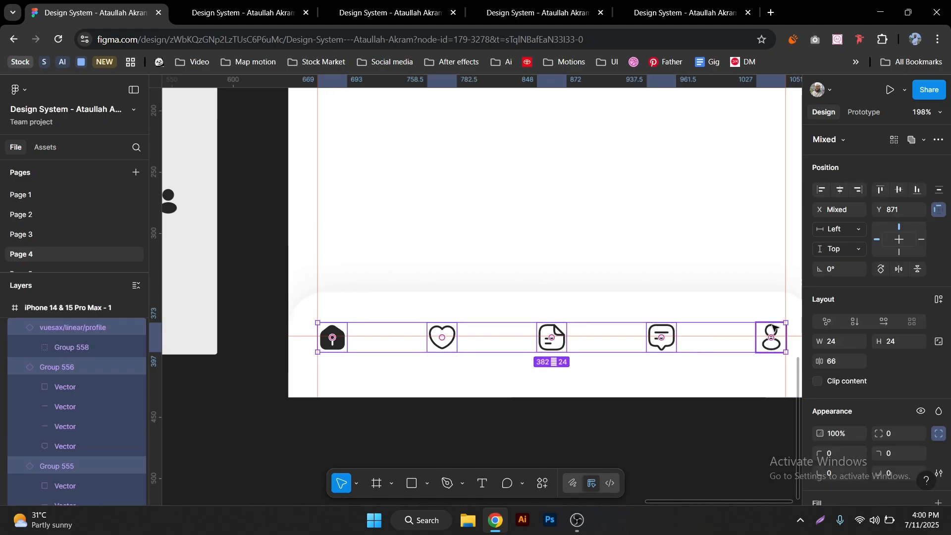
key("Up")
key("Up")
key("Up")
key("Up")
key("Up")
key("Up")
key("Up")
key("Up")
key("Up")
key("Up")
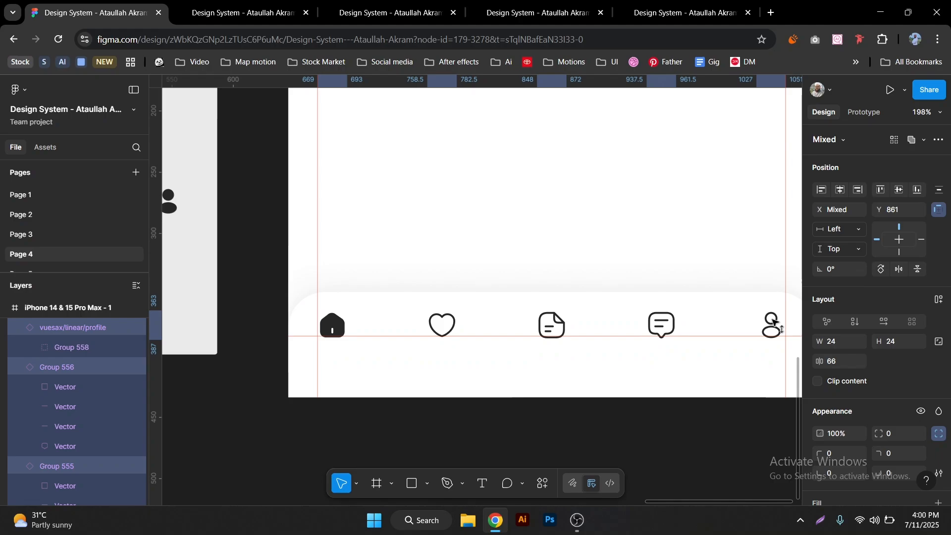
key("Down")
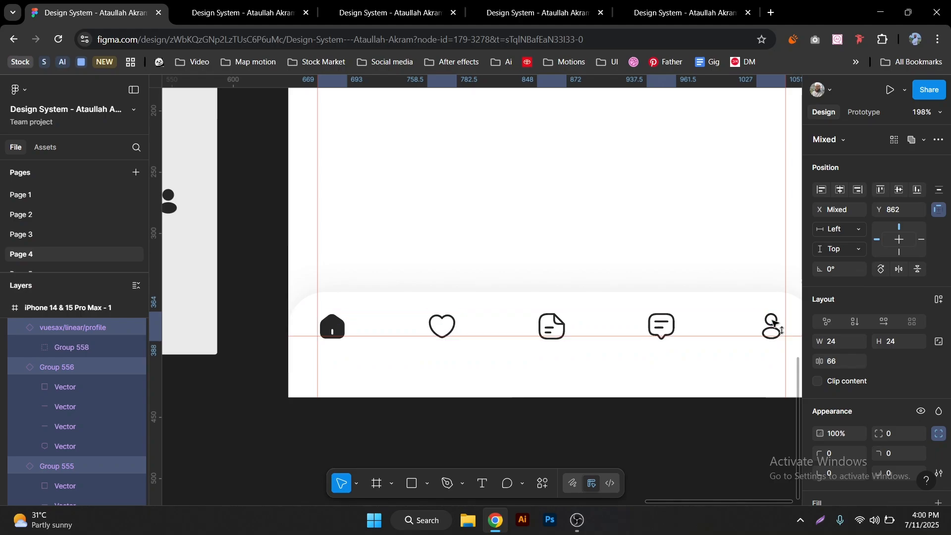
- Preview the iPhone frame as a prototype and place the preview window beside the frame
scroll(606, 258, "down", 5, "ctrl")
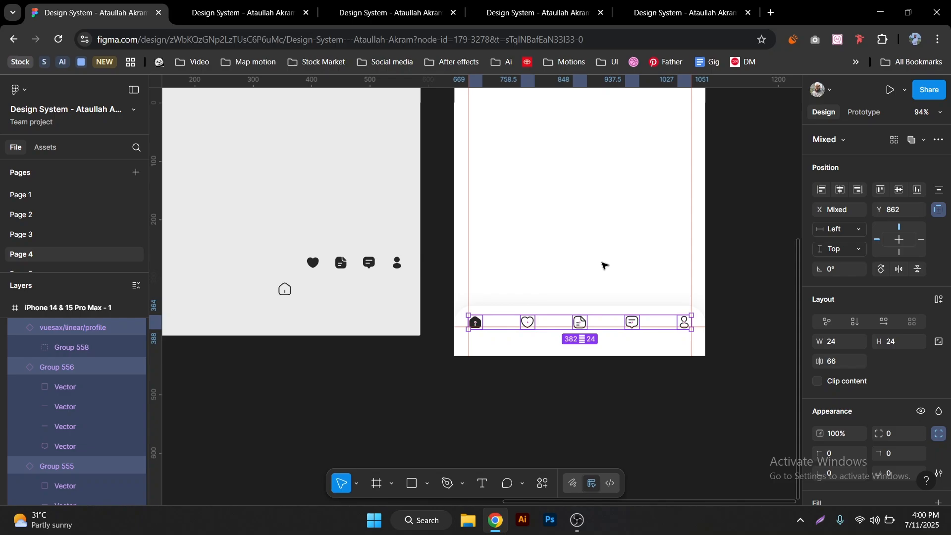
key("shift+space")
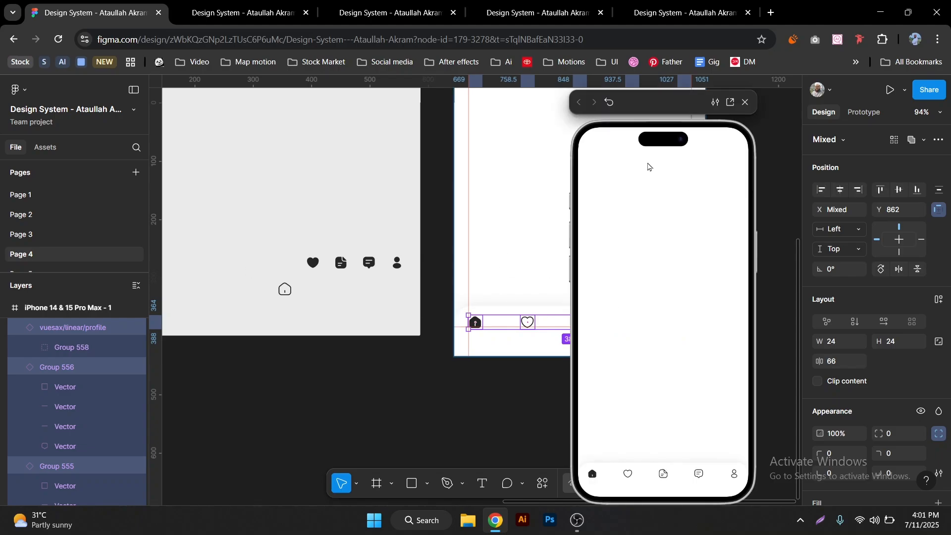
left_click_drag(614, 99, 295, 79)
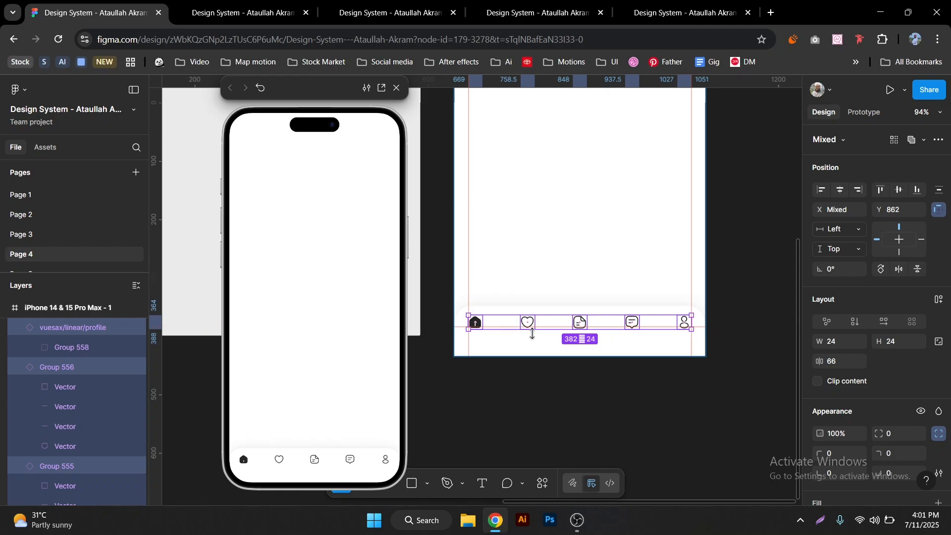
left_click(597, 372)
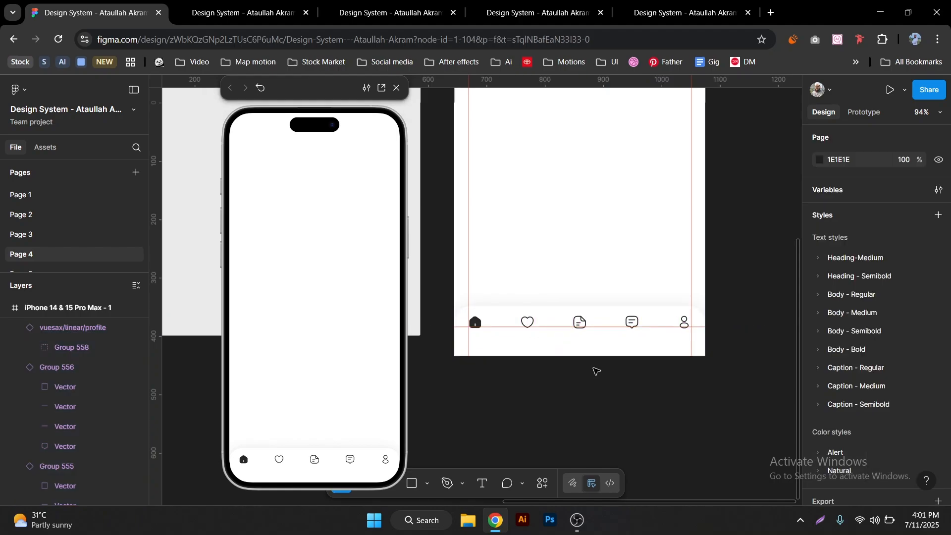
- Draw a horizontal line about 155 long below the bar icons and set its stroke weight to 5
scroll(570, 356, "up", 5)
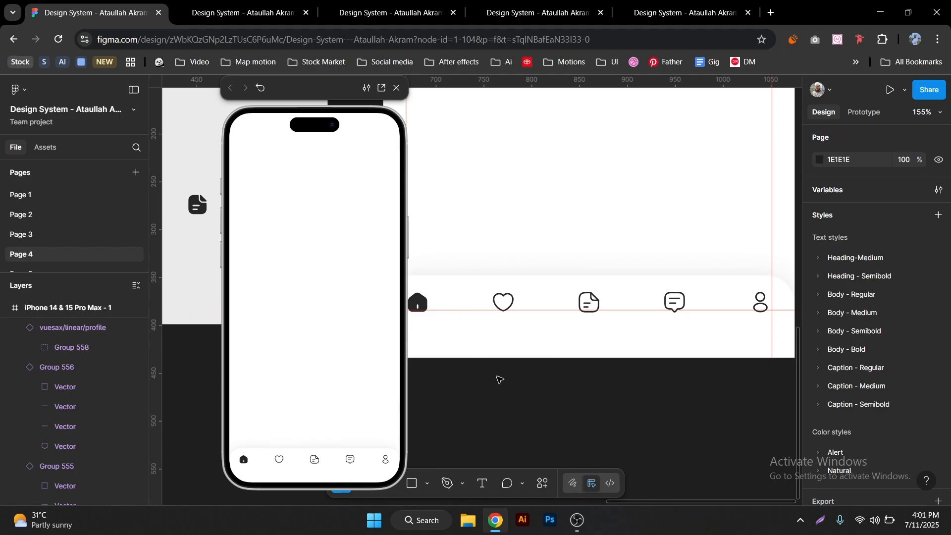
key("l")
left_click_drag(469, 344, 619, 344)
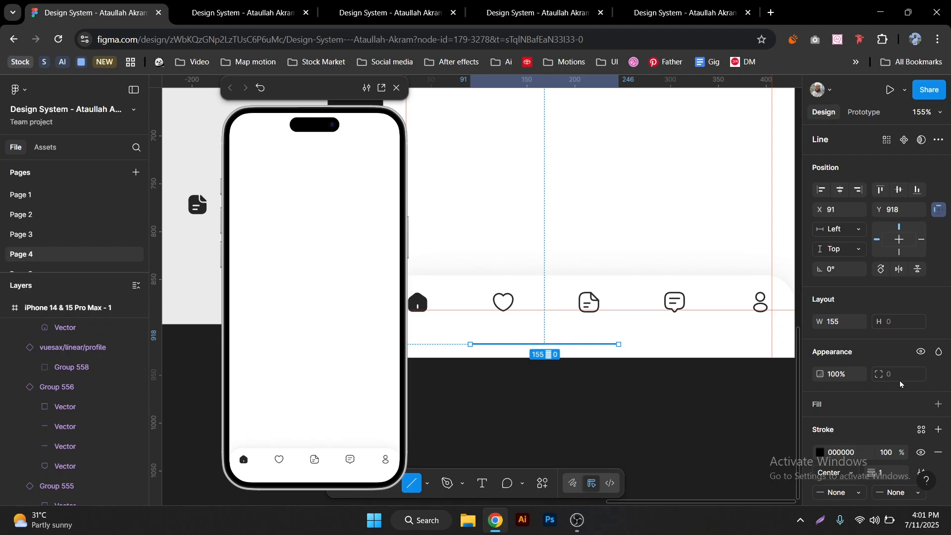
scroll(899, 394, "down", 2)
left_click(895, 393)
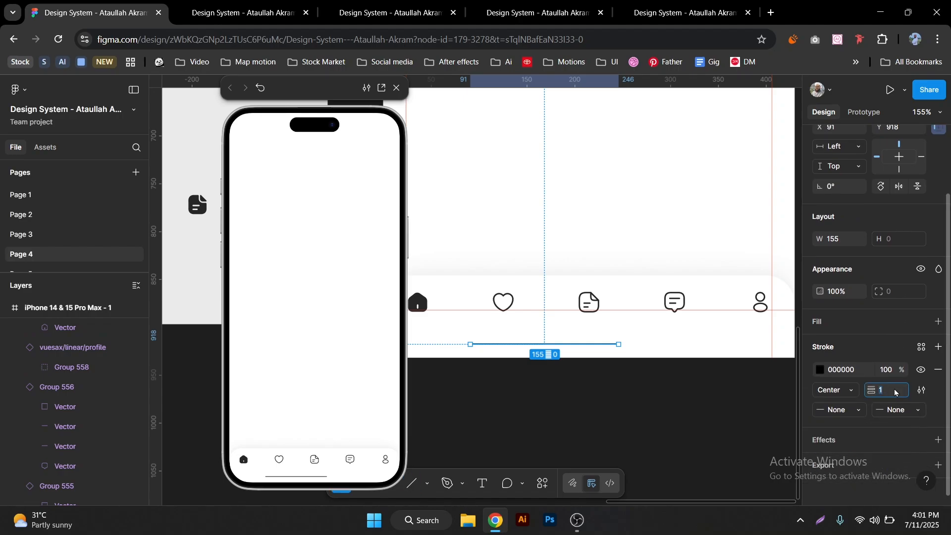
type("5")
key("Return")
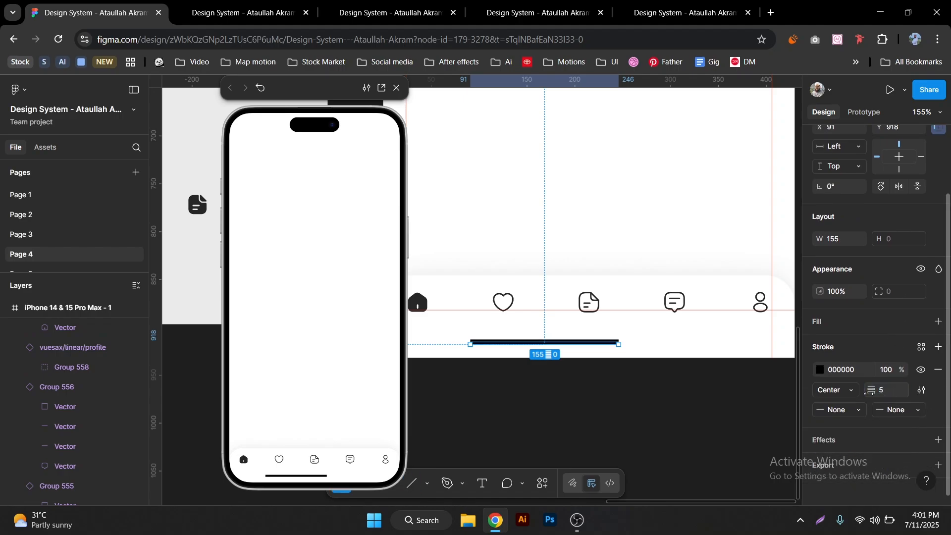
- Give both ends of the line below the icons the Round cap
left_click(851, 414)
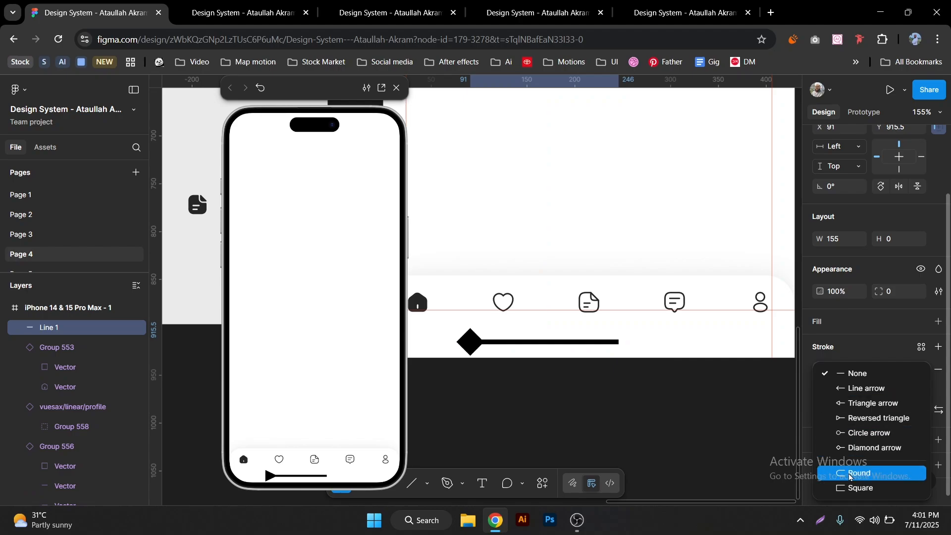
left_click(872, 473)
left_click(900, 415)
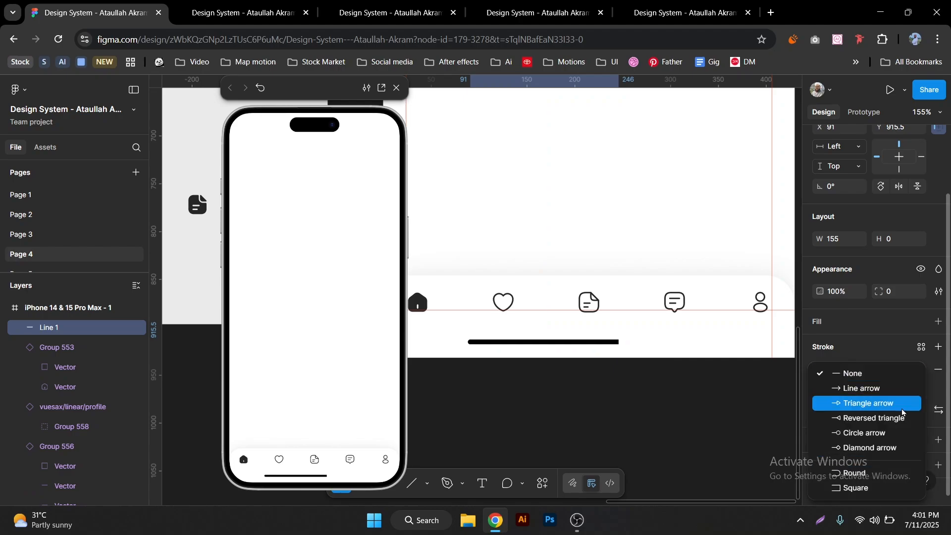
left_click(851, 472)
- Center the rounded line horizontally in the frame and move it down slightly to Y 917
scroll(854, 171, "up", 2)
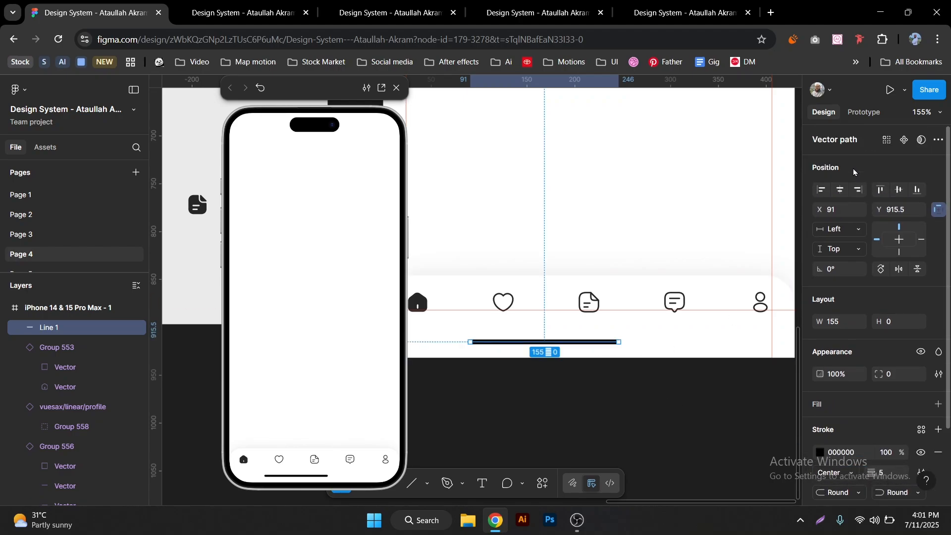
left_click(839, 189)
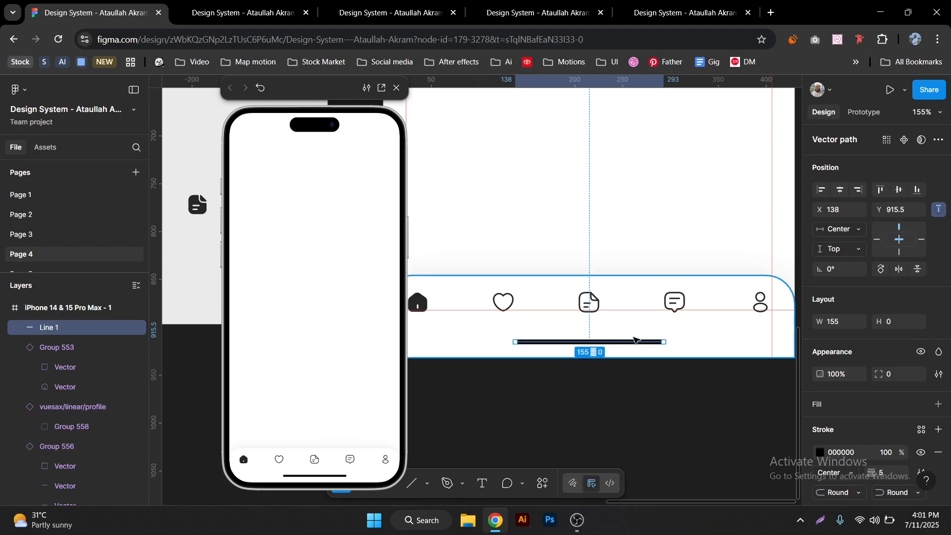
left_click_drag(625, 344, 627, 345)
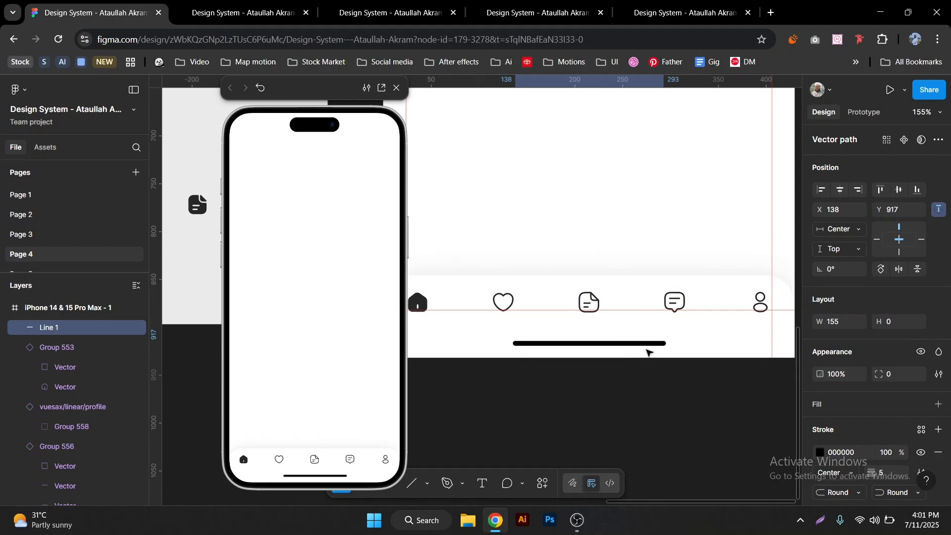
- Apply the Alert/Grey color style to the stroke of the line below the icons
scroll(905, 355, "down", 3)
left_click(922, 346)
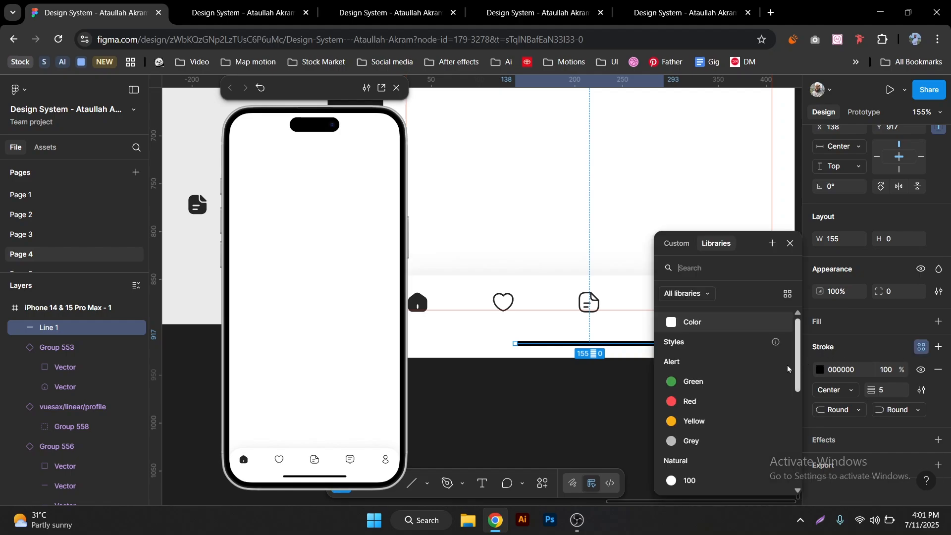
scroll(731, 374, "down", 4)
scroll(731, 377, "up", 3)
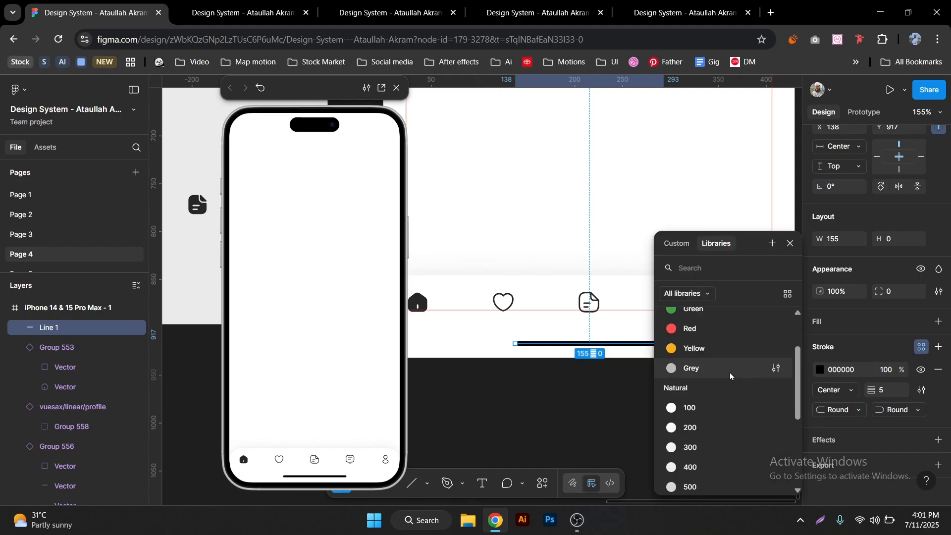
left_click(693, 369)
left_click(605, 392)
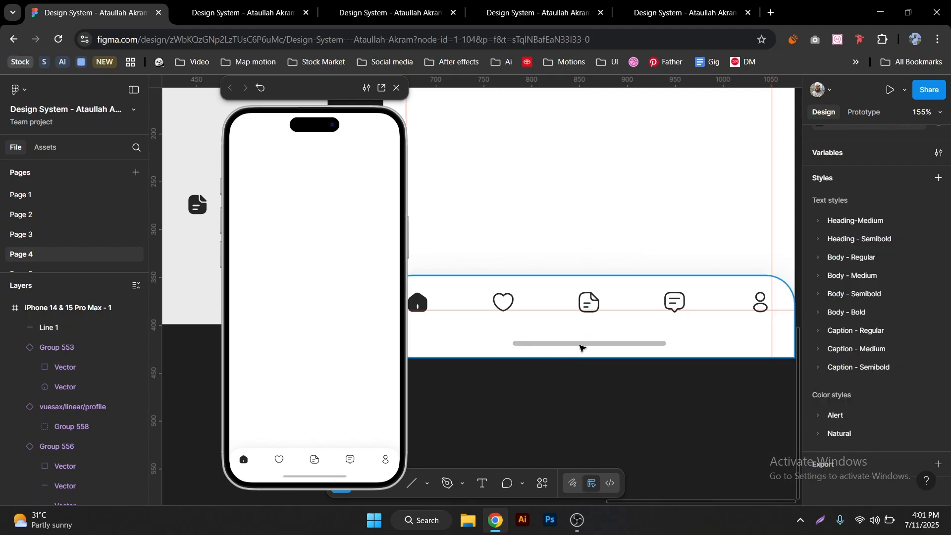
- Try the Natural/300 color style on the line's stroke
left_click(619, 343)
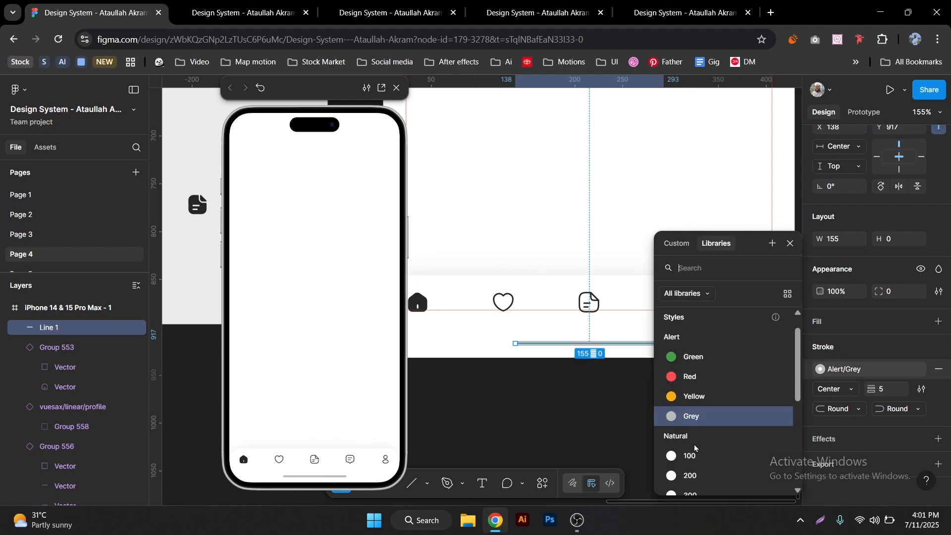
scroll(695, 448, "down", 5)
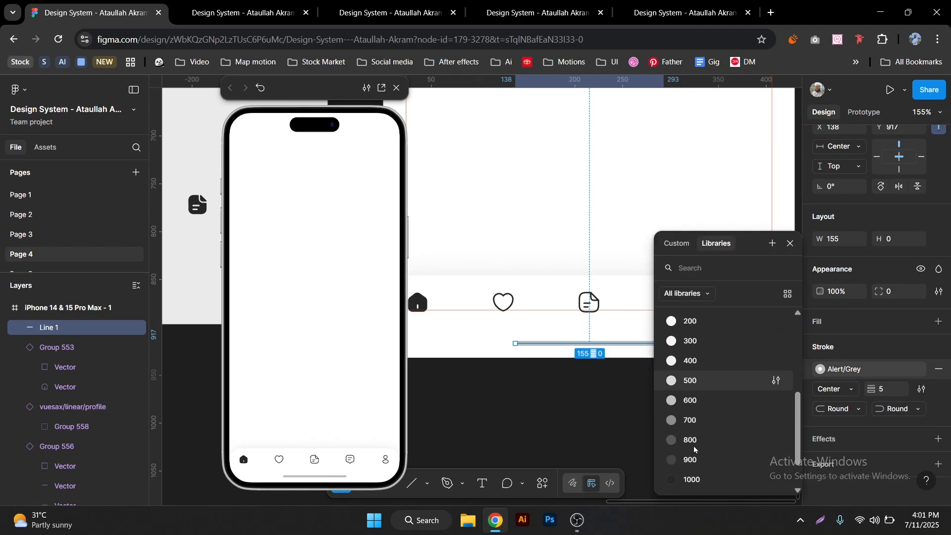
left_click(692, 355)
left_click(638, 405)
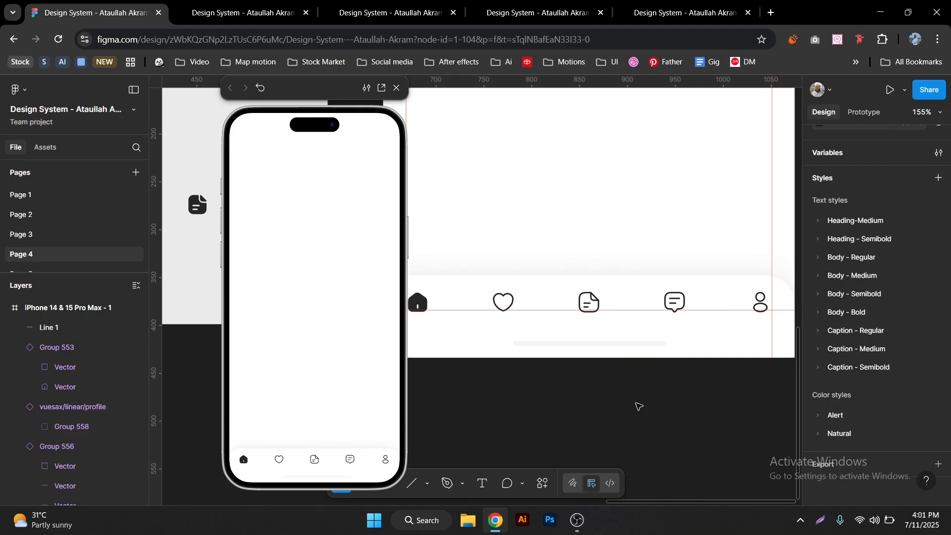
- Set the line's stroke to the Natural/600 color style
left_click(622, 343)
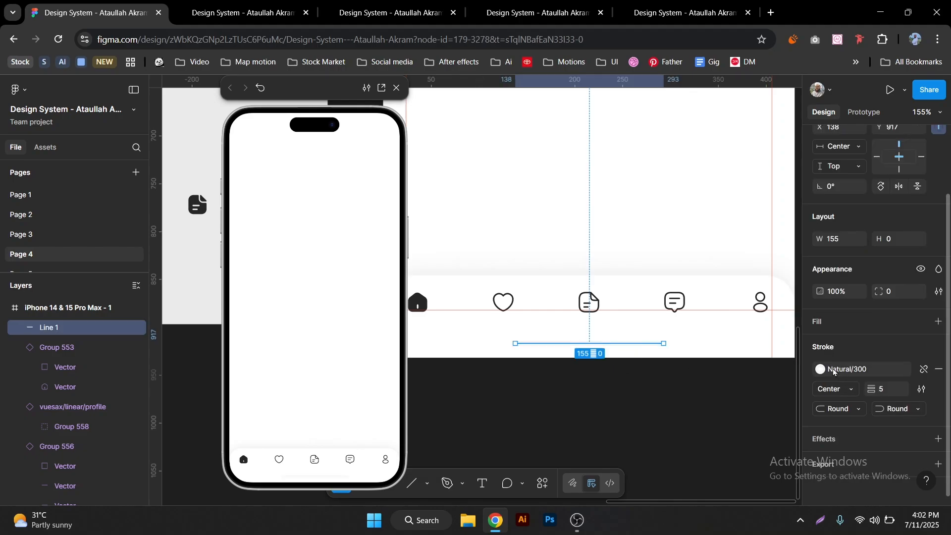
left_click(820, 369)
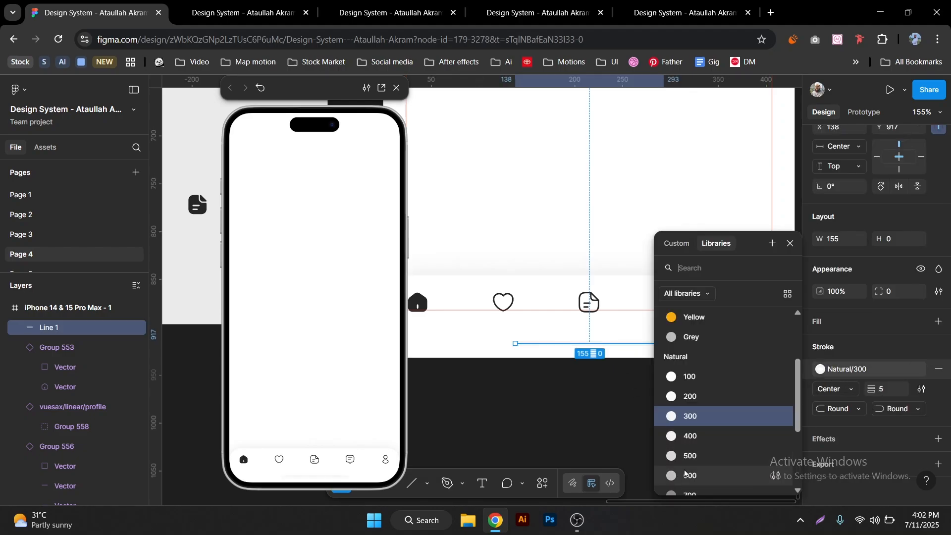
left_click(686, 473)
left_click(634, 429)
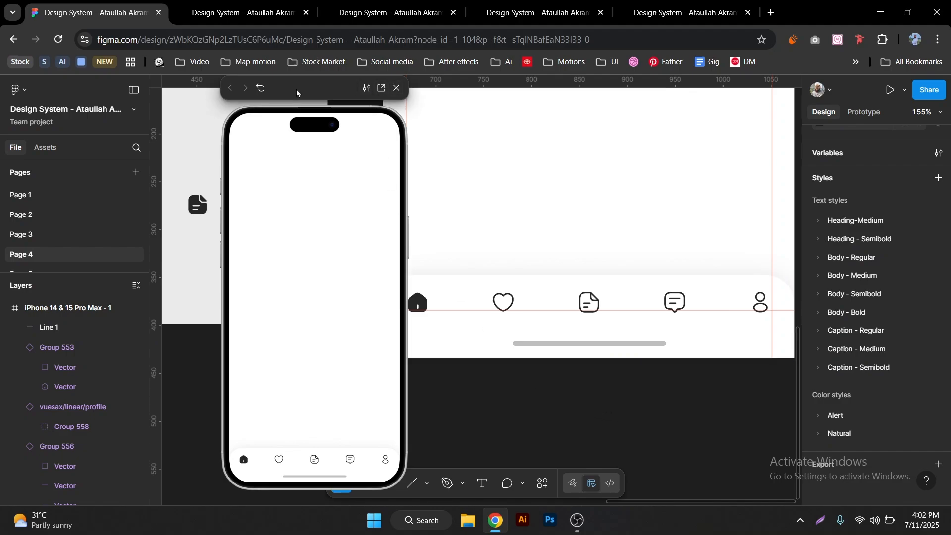
- Move the preview window farther from the iPhone frame to uncover the whole navigation bar
left_click_drag(297, 92, 191, 86)
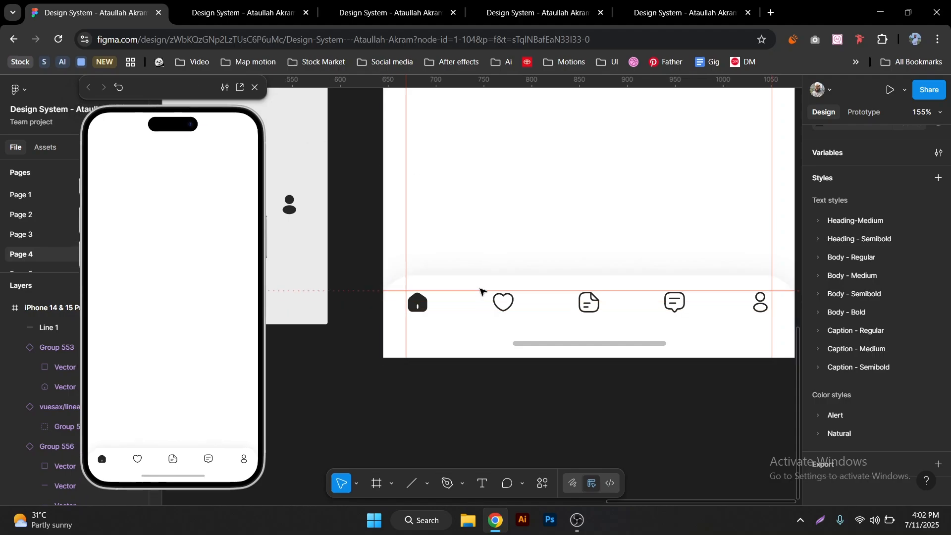
left_click_drag(483, 284, 491, 269)
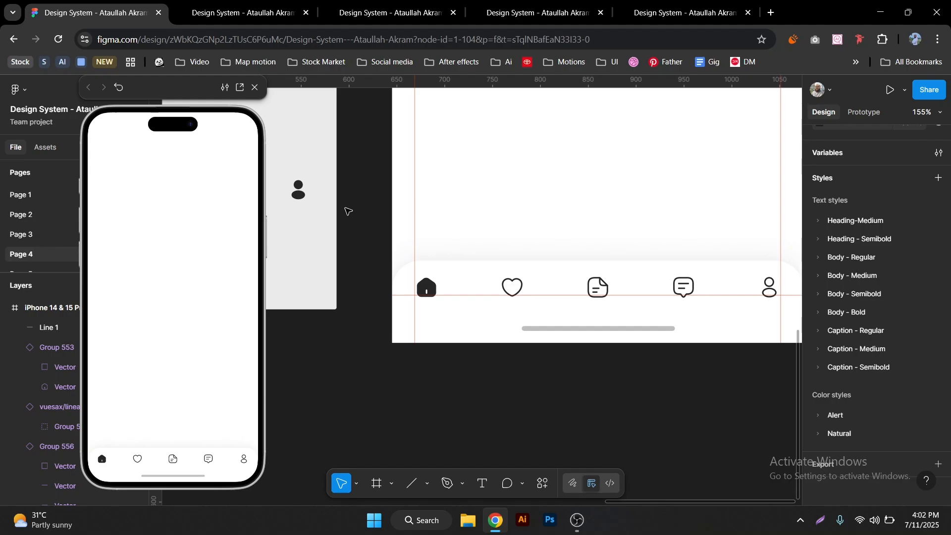
- Add a Home text label below the home icon and a copy of it reading Favorite below the heart icon
left_click_drag(560, 299, 545, 317)
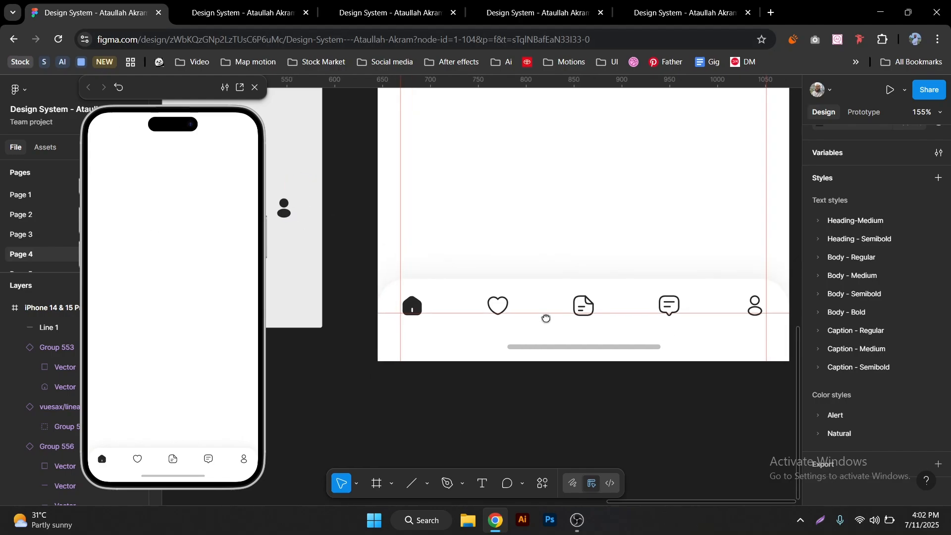
key("t")
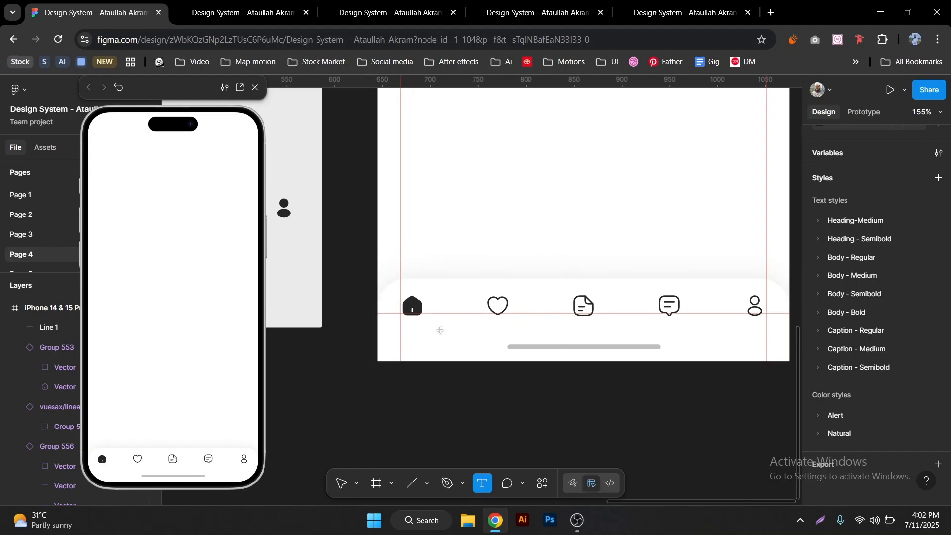
left_click(441, 331)
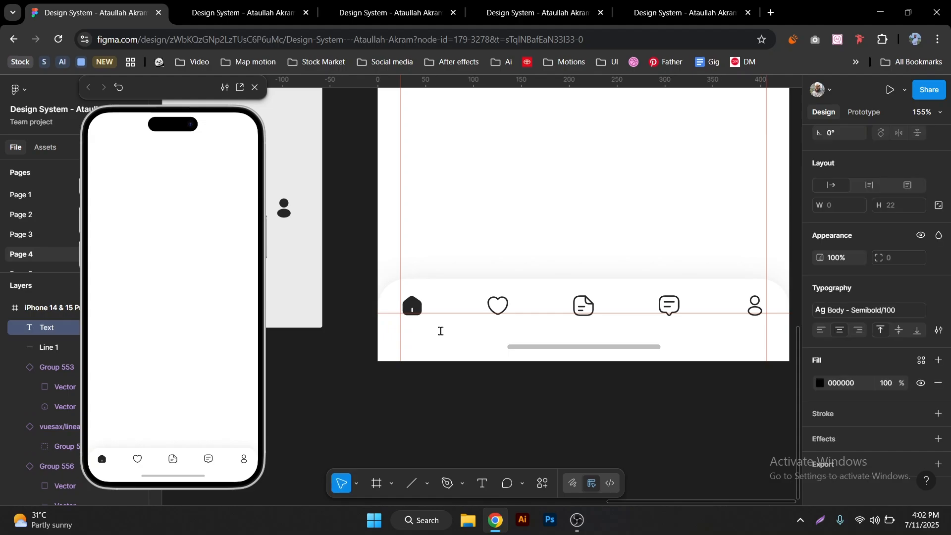
type("Home")
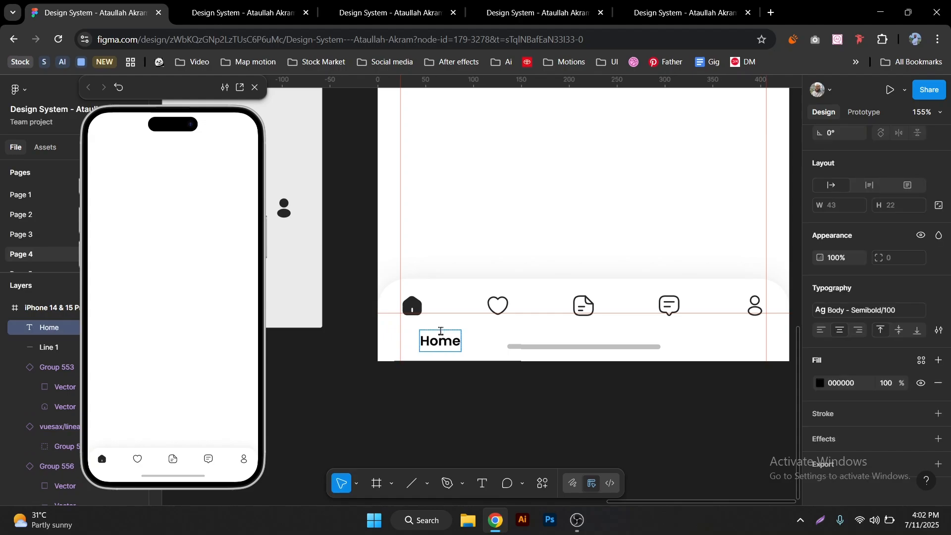
key("Escape")
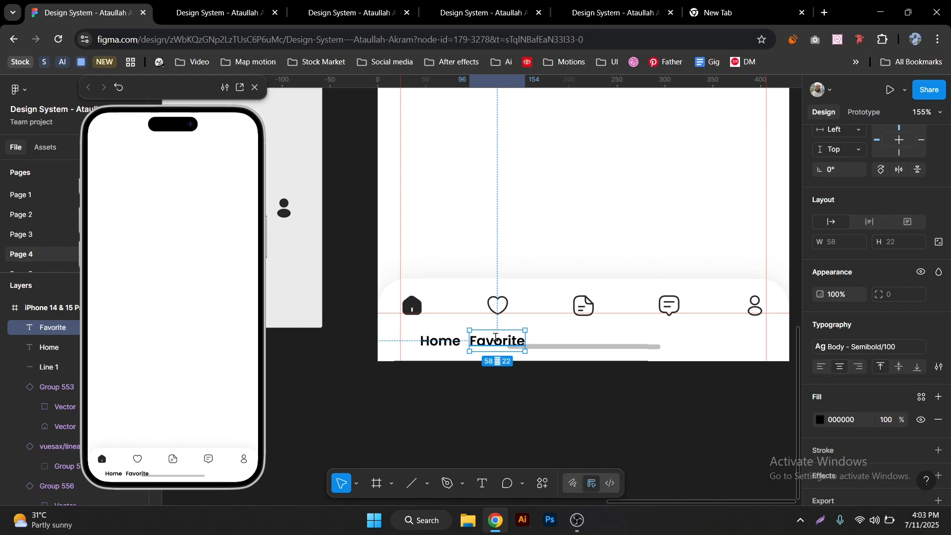
double_click(495, 338)
key("Escape")
- Duplicate the Favorite label to below the document icon and change the copy's text to Order
left_click_drag(492, 341, 579, 339)
double_click(580, 346)
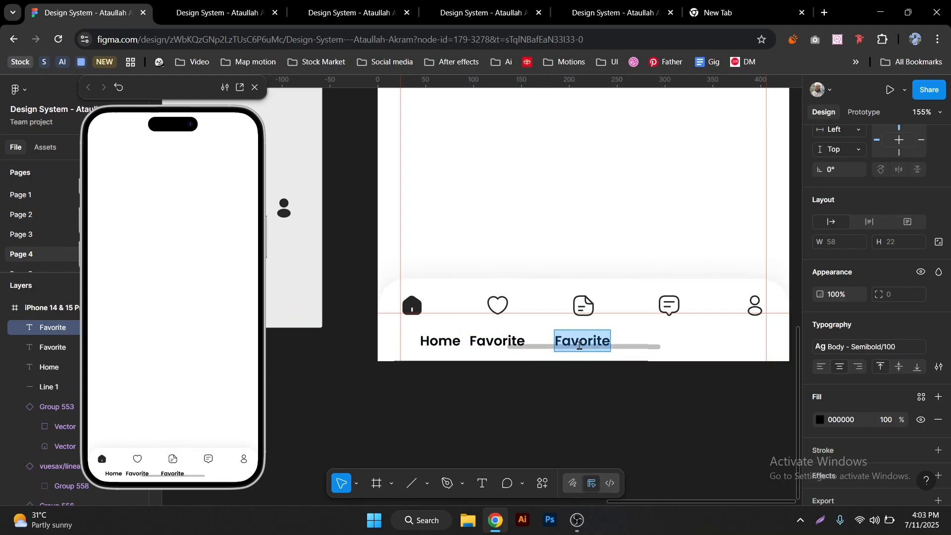
type("Order")
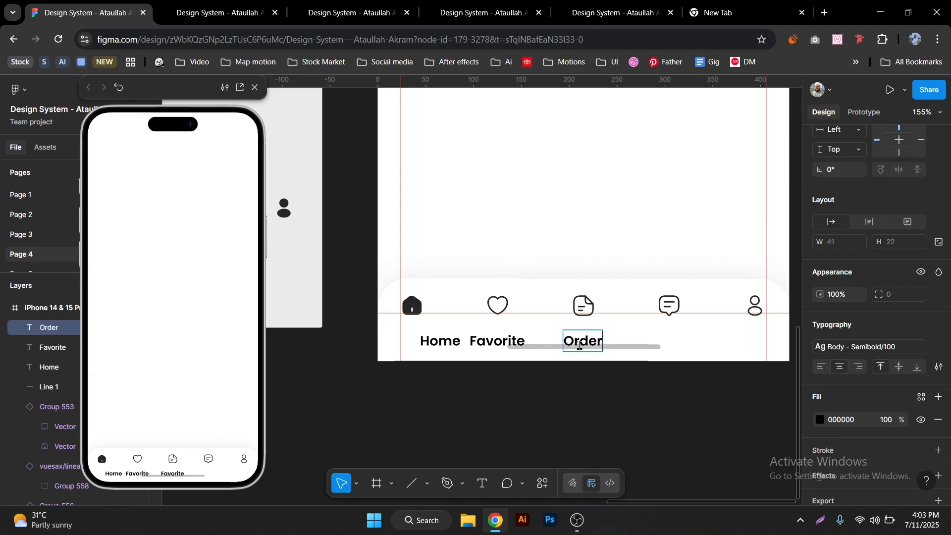
key("Escape")
- Duplicate the Order label to below the chat icon and change the copy's text to Massage
left_click_drag(586, 345, 672, 343)
double_click(673, 341)
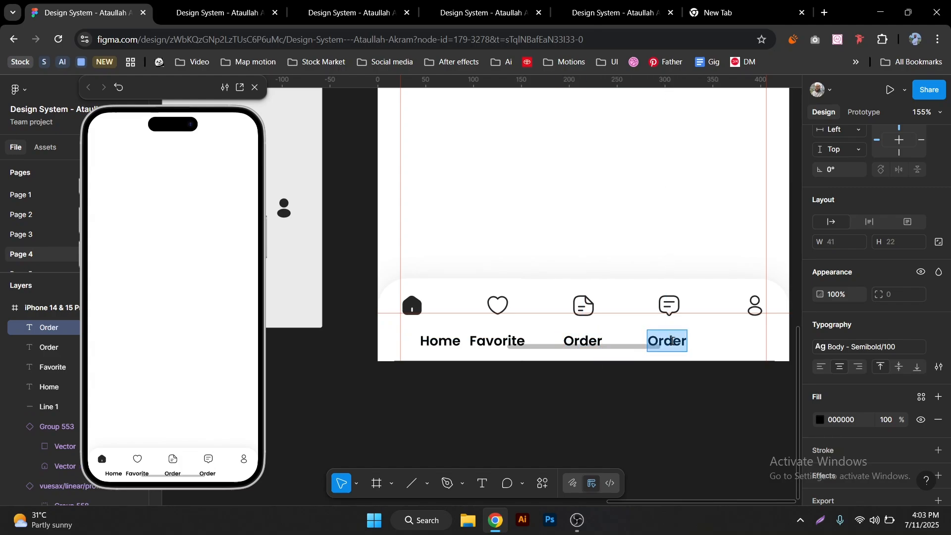
type("Massage")
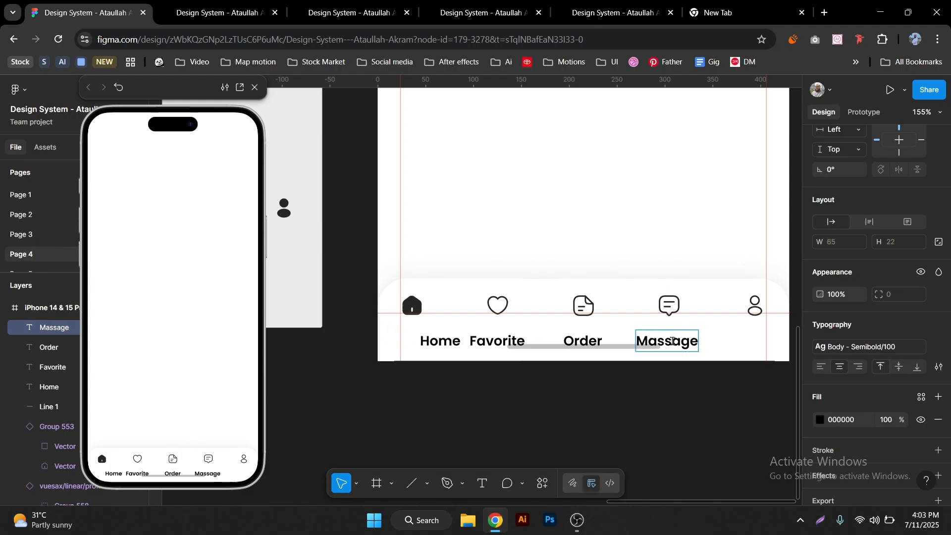
key("Escape")
- Duplicate the Massage label to below the person icon, change the copy's text to Profile and align it with the vertical margin guide
left_click_drag(678, 341, 749, 341)
double_click(749, 339)
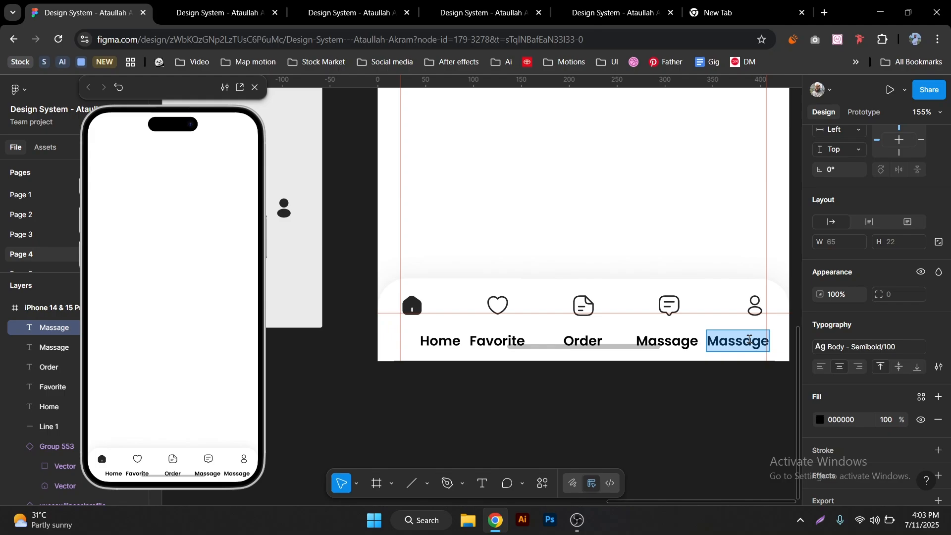
type("Profile")
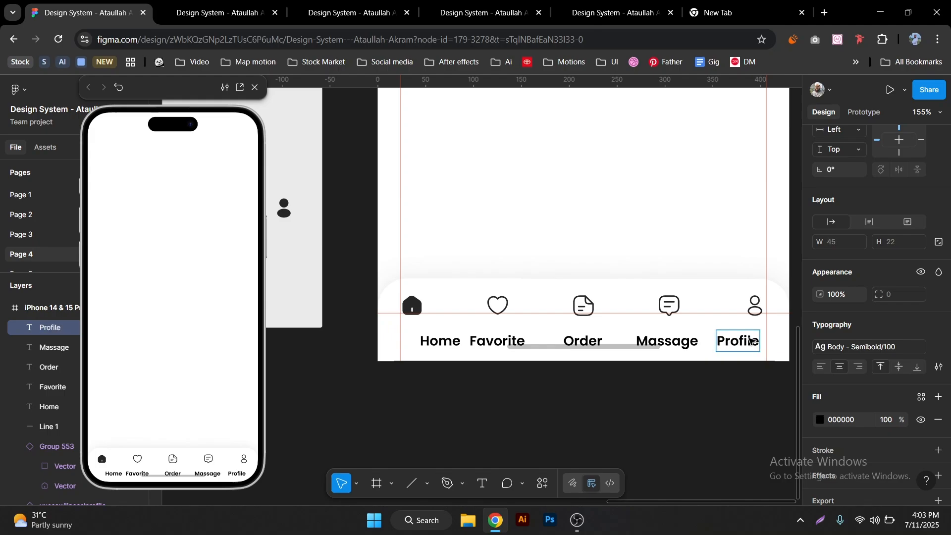
key("Escape")
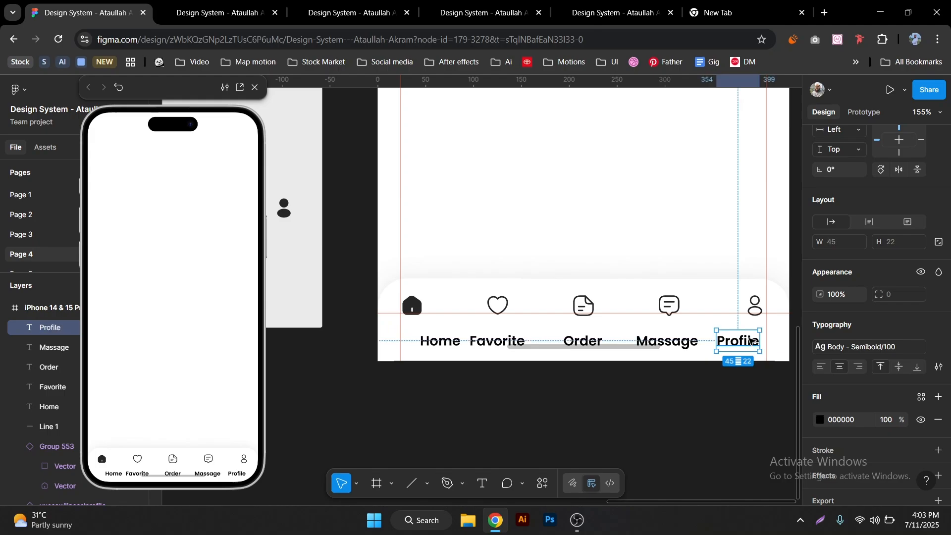
left_click_drag(752, 341, 759, 341)
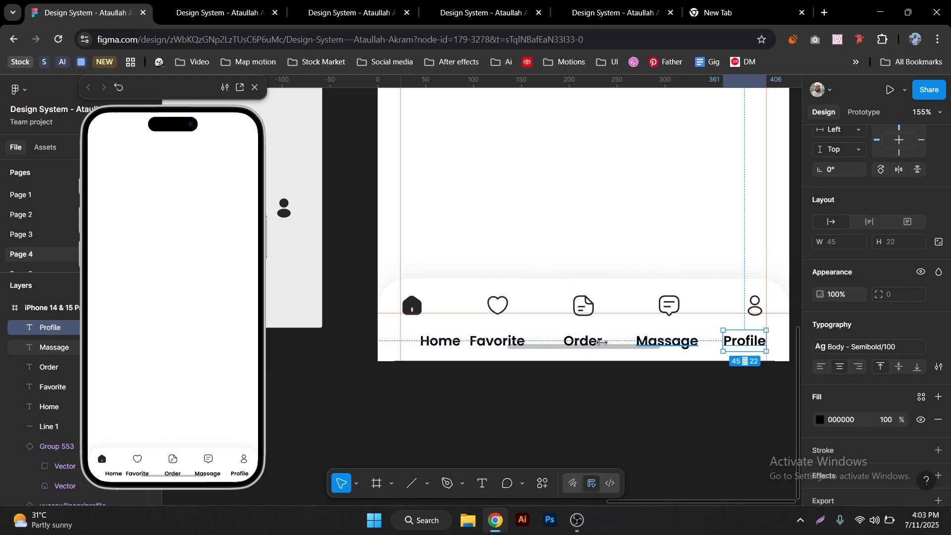
- Apply the Natural/1000 color style to the fill of all five navigation labels
left_click(655, 342, "shift")
left_click(589, 343, "shift")
left_click(496, 341, "shift")
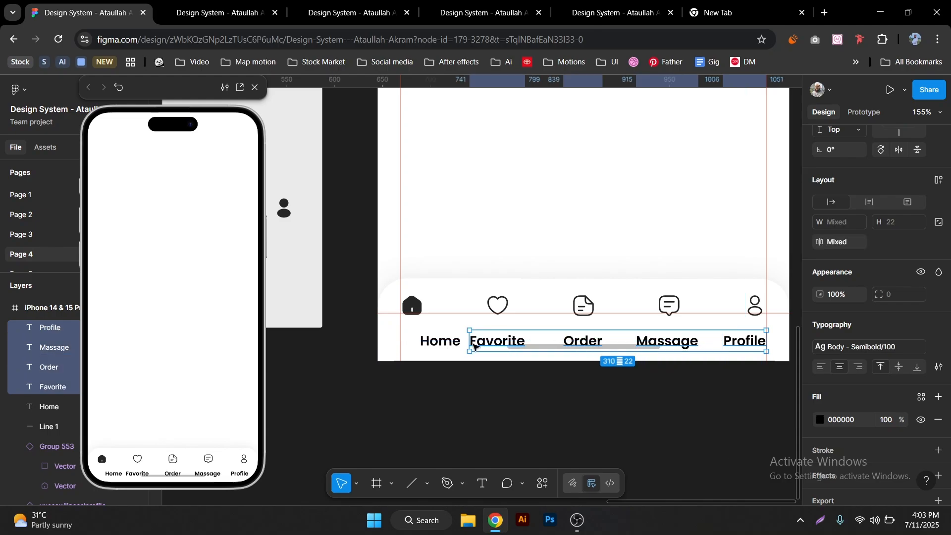
left_click(441, 342, "shift")
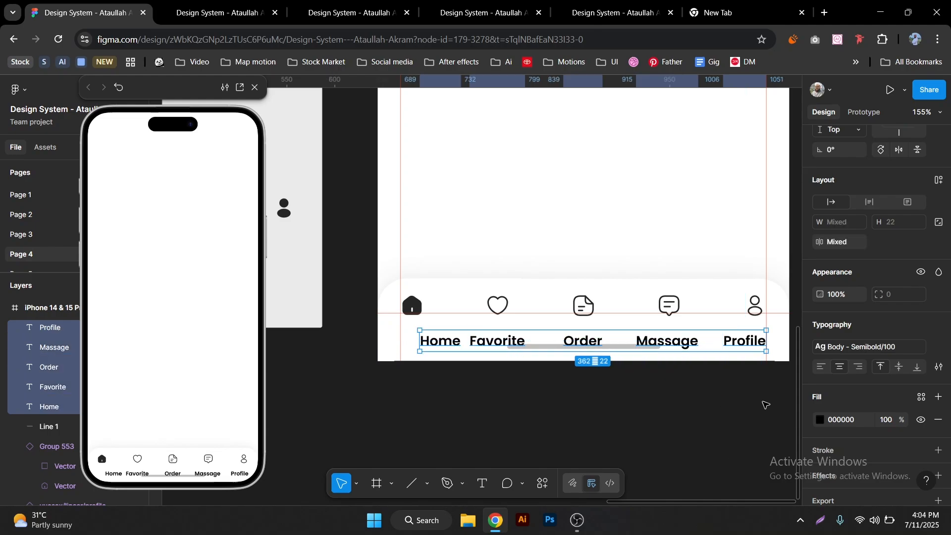
left_click(922, 397)
scroll(736, 441, "down", 5)
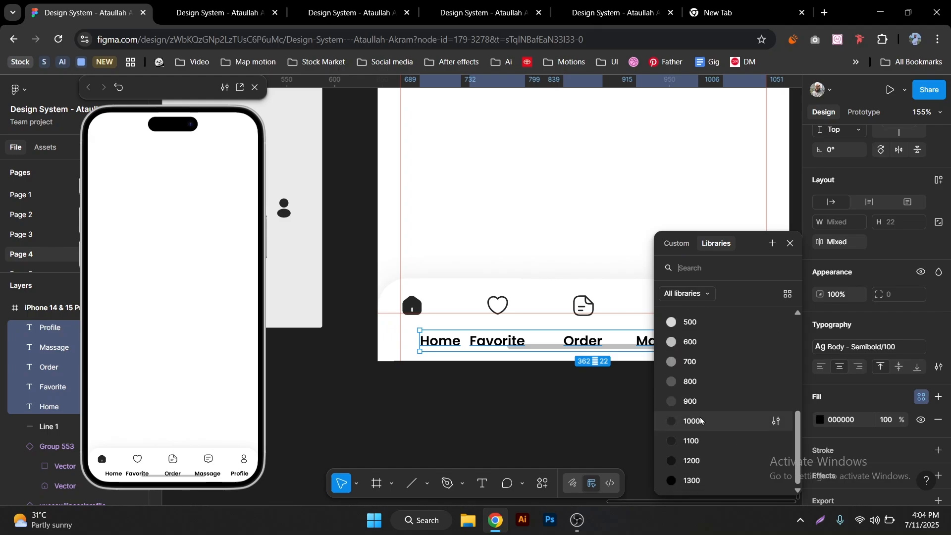
left_click(701, 421)
- Apply the Body - Medium/100 text style to the five labels and move them up to 5 px below the icons
left_click(884, 347)
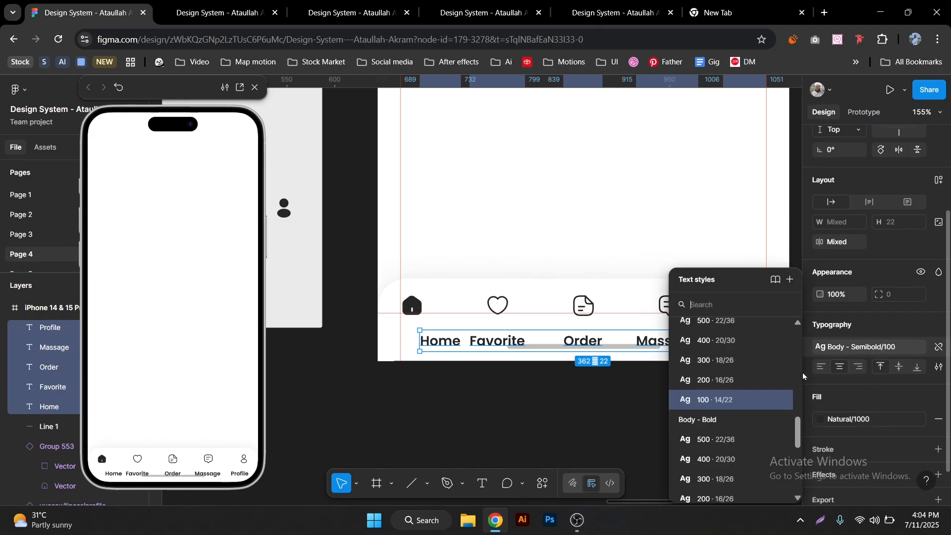
scroll(732, 446, "down", 1)
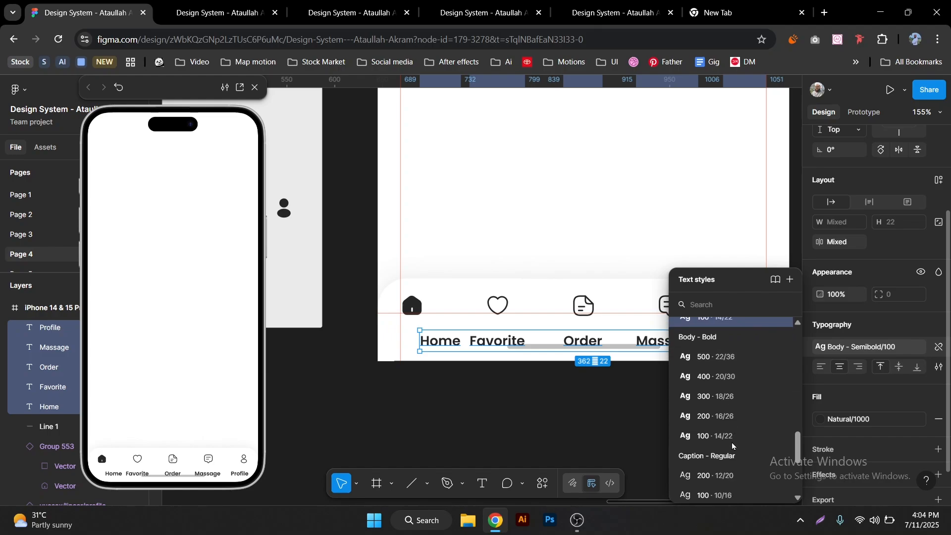
scroll(733, 446, "down", 1)
scroll(733, 446, "up", 3)
scroll(732, 446, "down", 4)
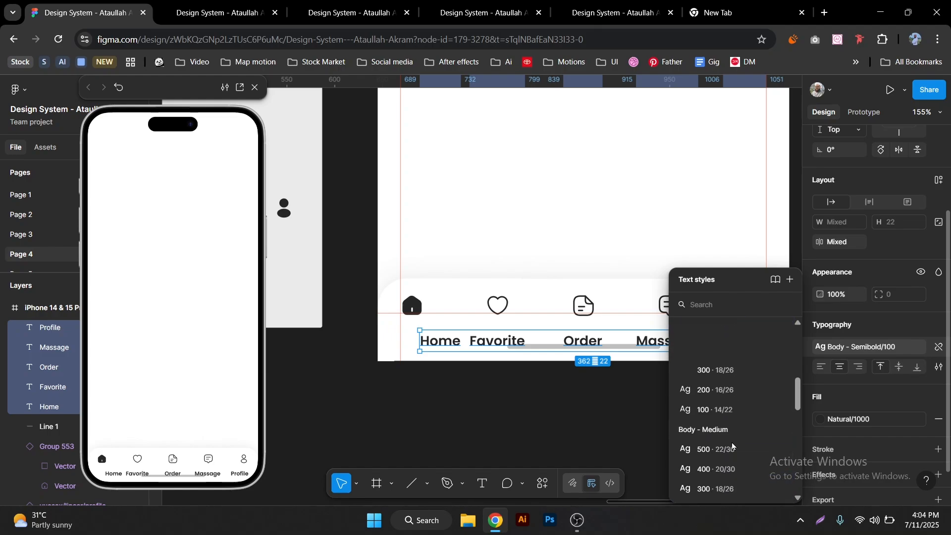
scroll(733, 446, "down", 2)
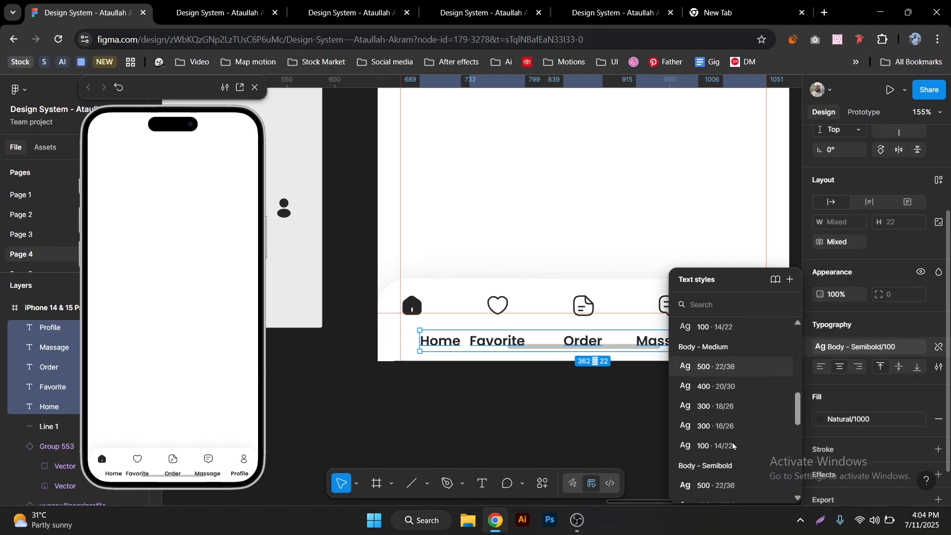
left_click(727, 446)
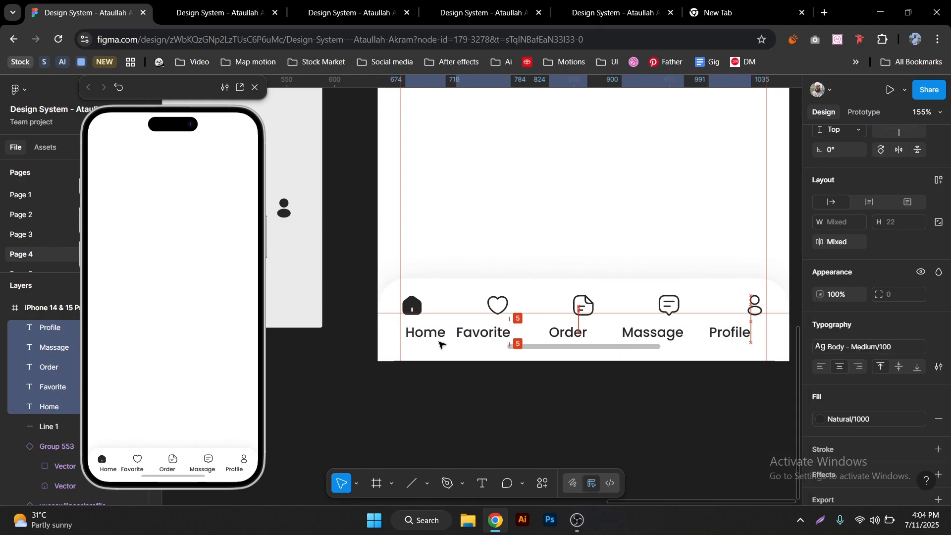
- Wrap the home icon and its Home label in a vertical auto layout frame with top center alignment
left_click(414, 312)
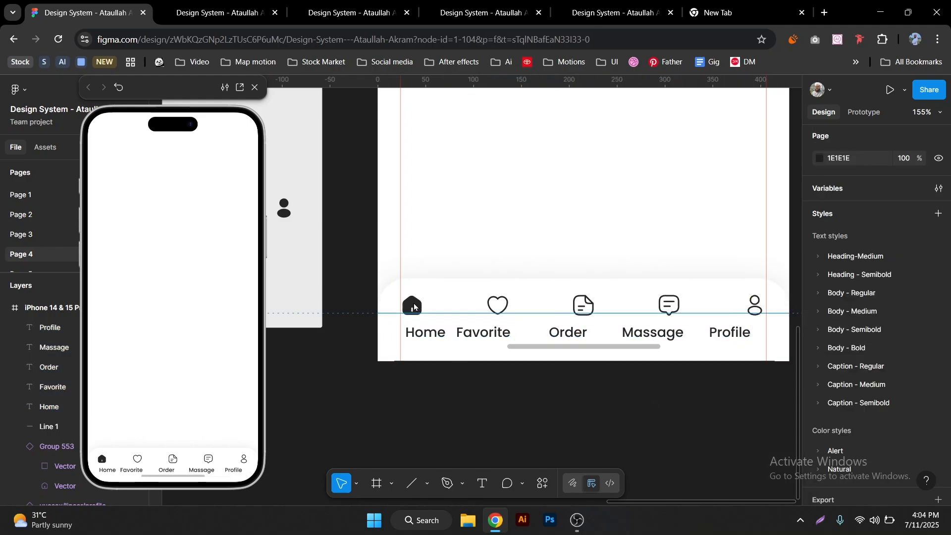
left_click(415, 306)
left_click(427, 334, "shift")
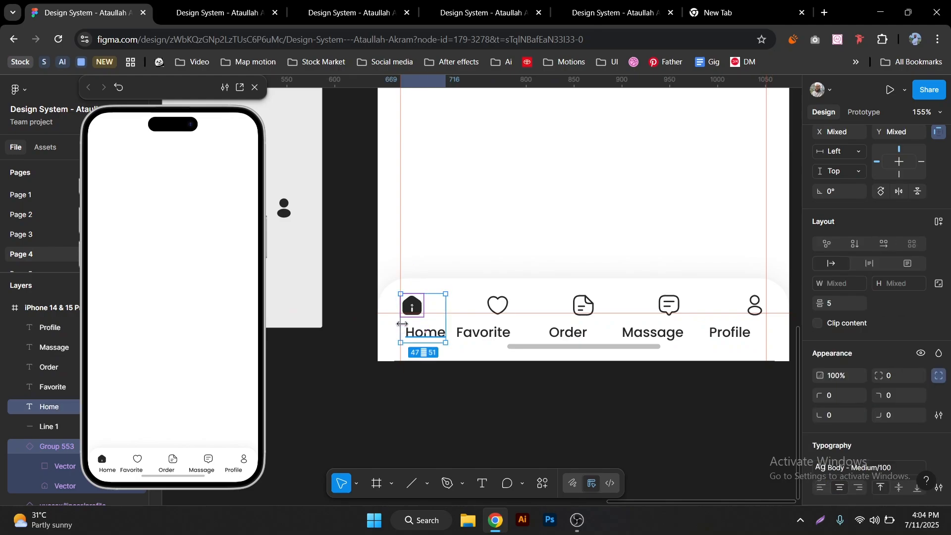
scroll(866, 230, "up", 3)
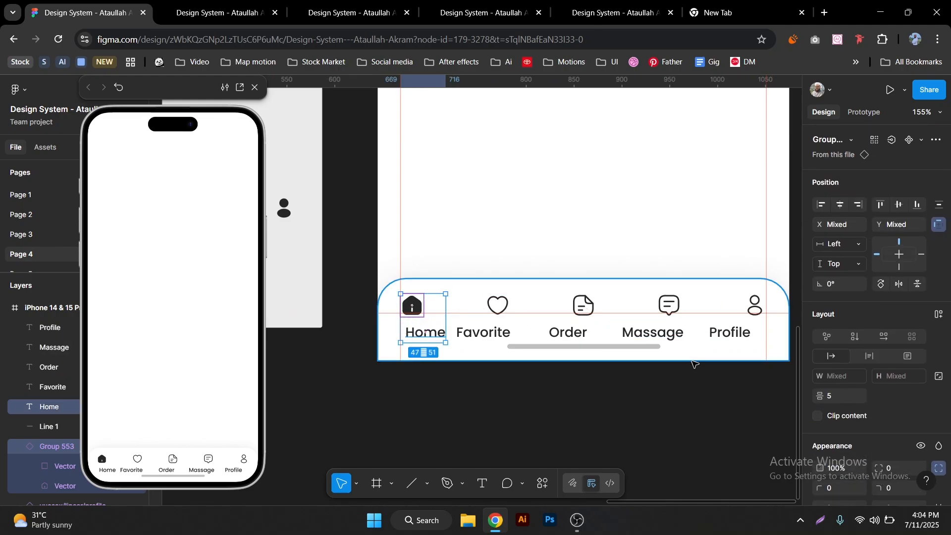
key("shift+a")
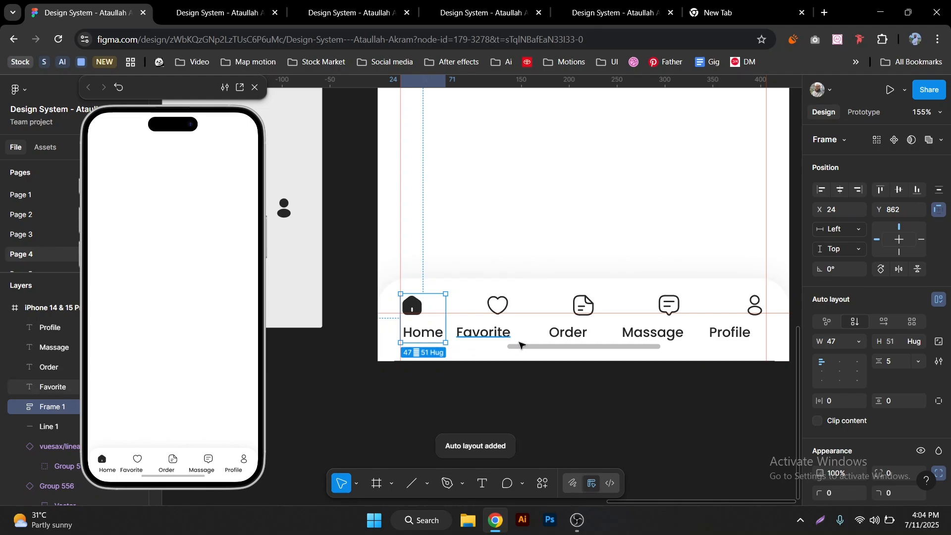
left_click(839, 363)
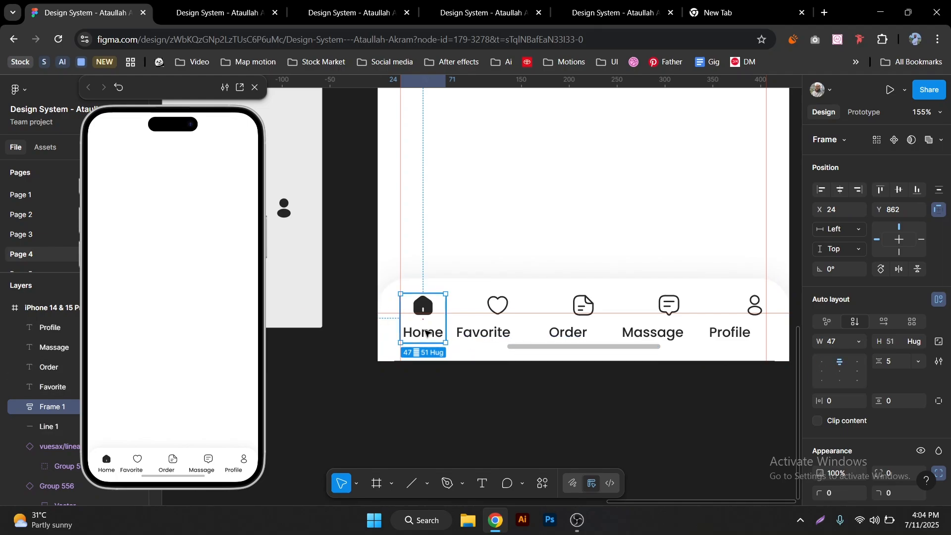
left_click(490, 280)
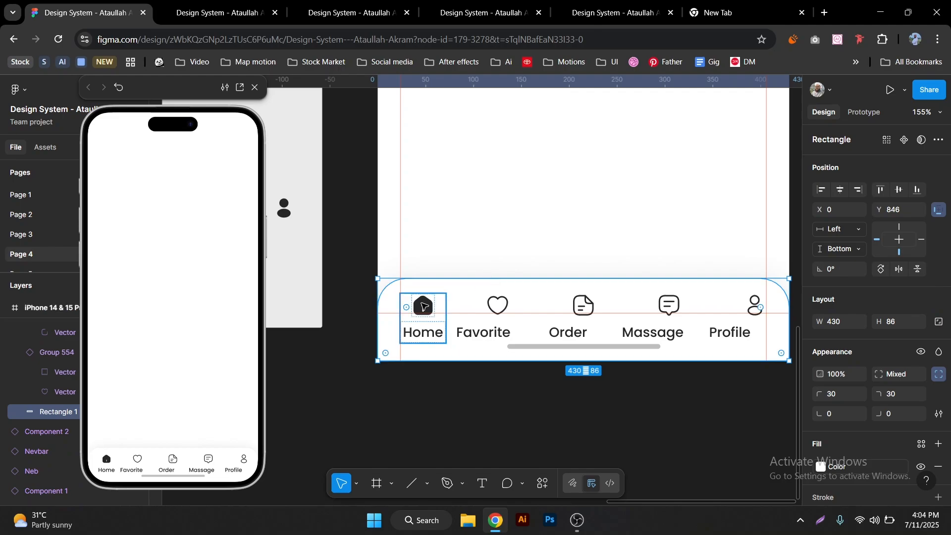
left_click(431, 316)
- Wrap the heart icon and the Favorite label in an auto layout frame with top center alignment
left_click(489, 333)
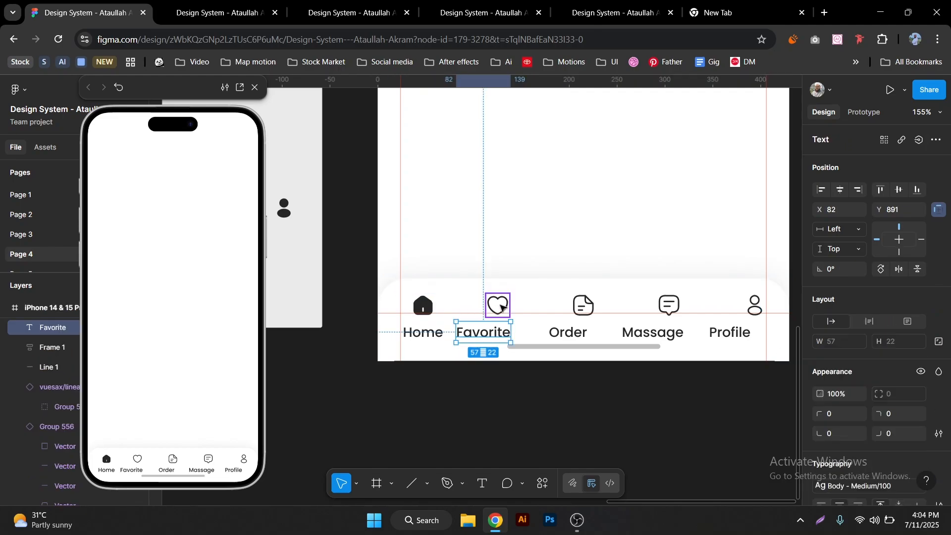
left_click(501, 308, "shift")
key("shift+a")
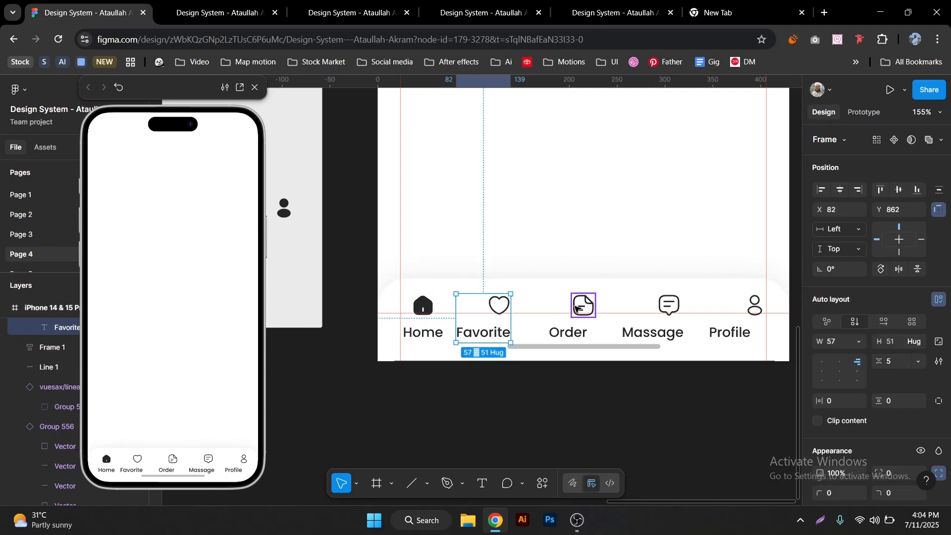
left_click(839, 362)
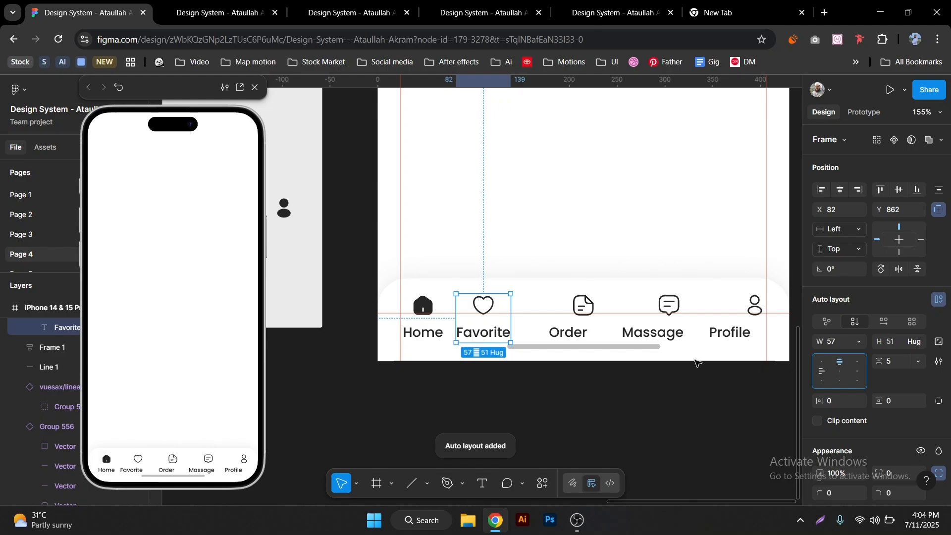
- Wrap the document icon and the Order label in an auto layout frame with top center alignment
left_click(582, 312)
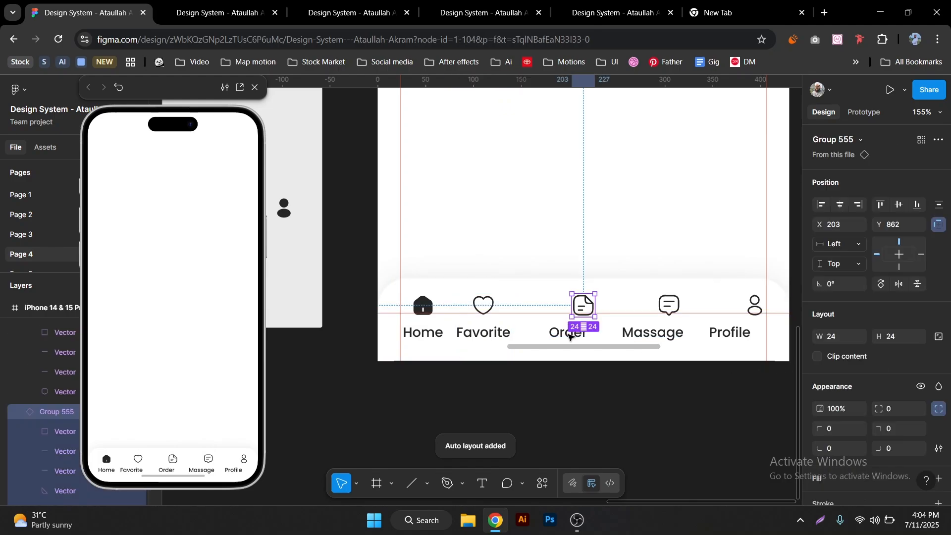
left_click(569, 333, "shift")
key("shift+a")
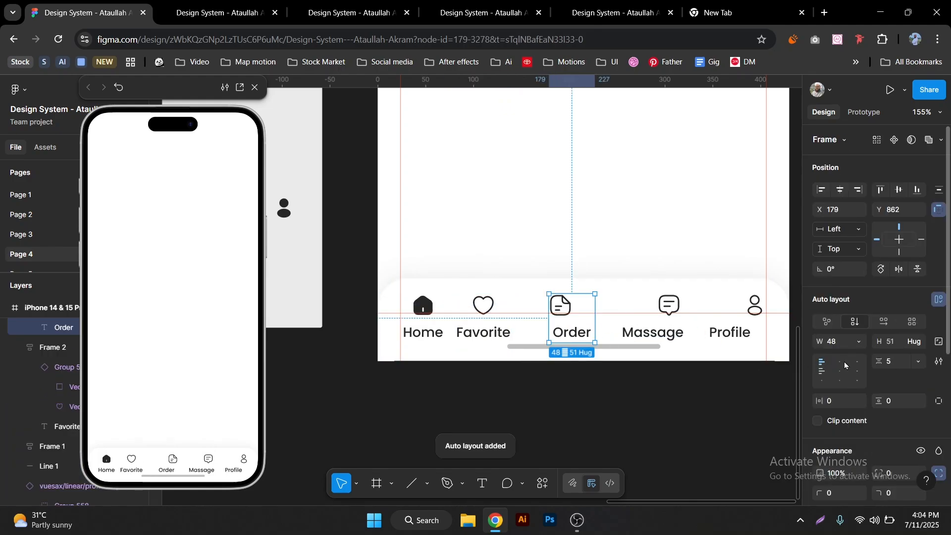
left_click(840, 362)
- Wrap the chat icon and the Massage label in an auto layout frame with top center alignment
left_click(669, 306)
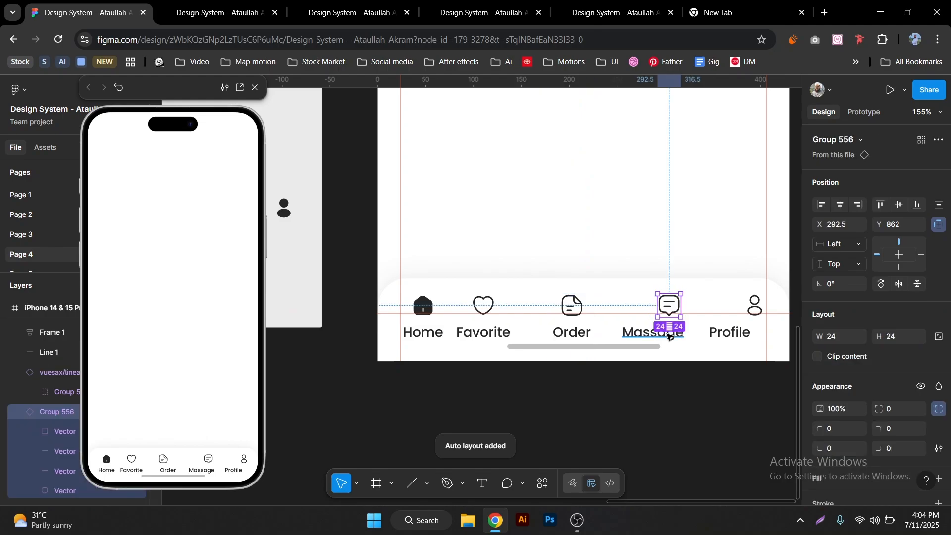
left_click(669, 335, "shift")
key("shift+a")
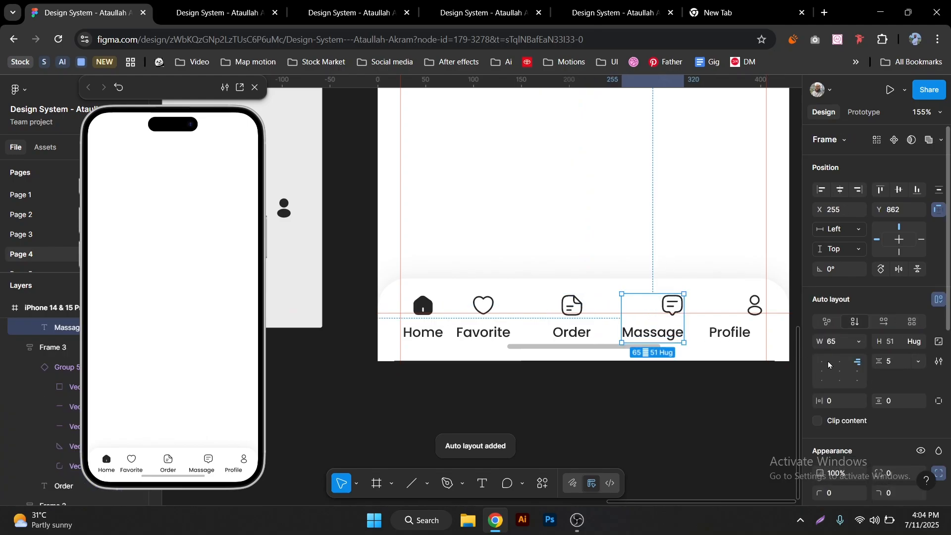
left_click(840, 362)
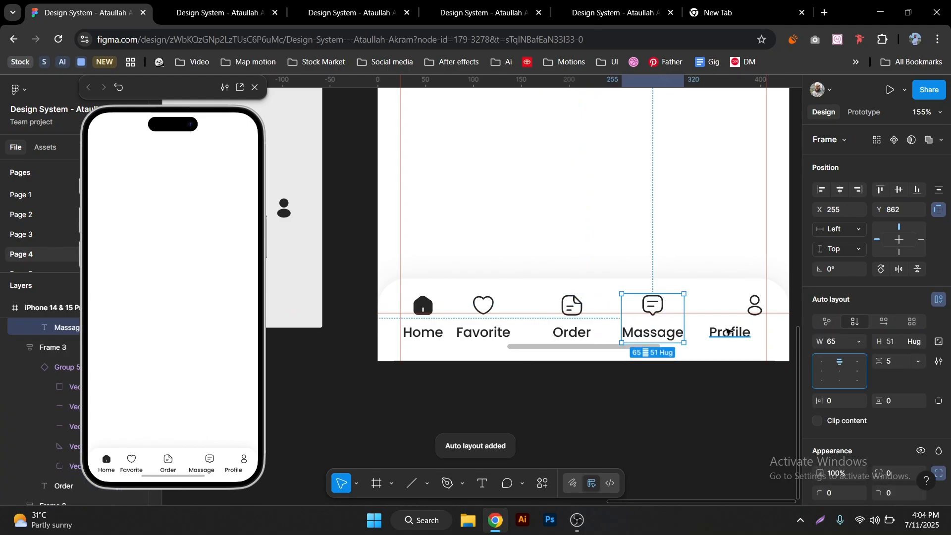
- Wrap the person icon and the Profile label in an auto layout frame with top center alignment
left_click(730, 332)
left_click(753, 305, "shift")
key("shift+a")
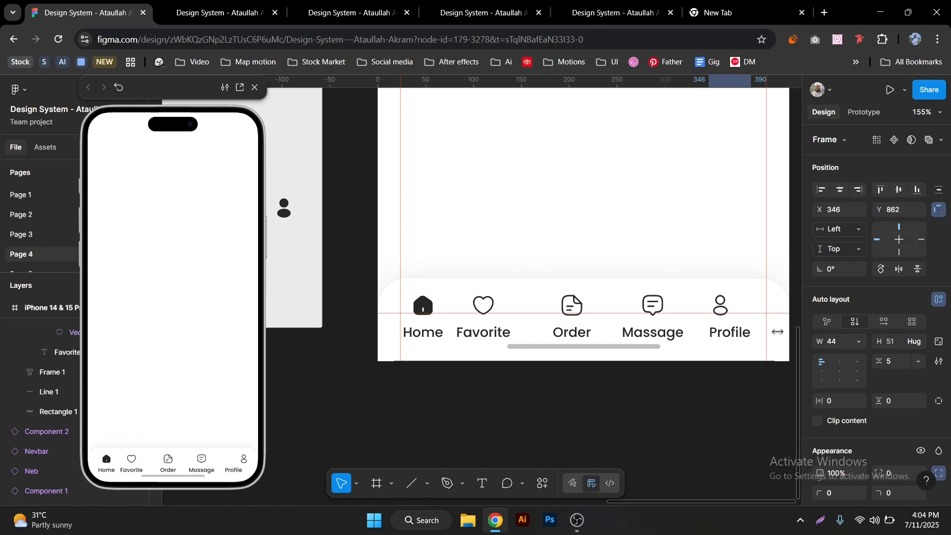
left_click(839, 362)
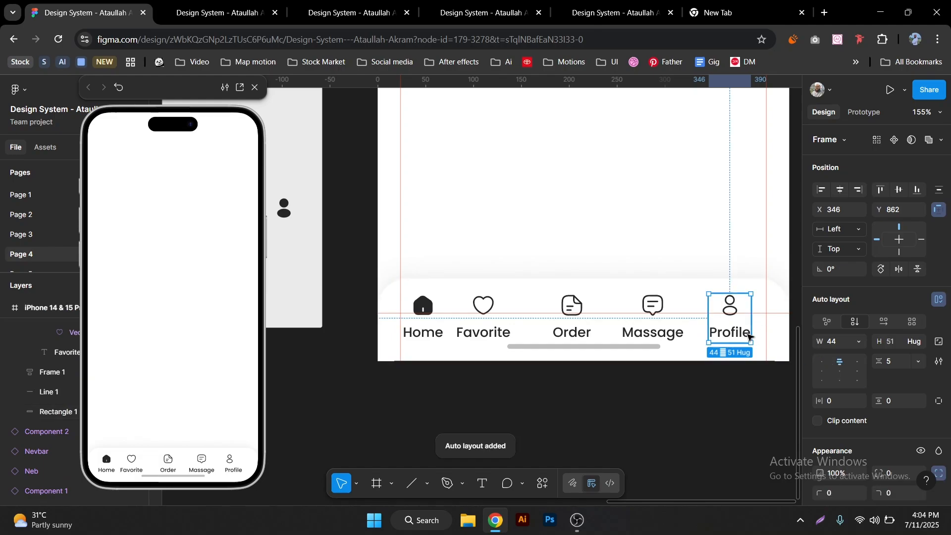
- Move the Profile item to the right margin guide and distribute all five navigation items with equal horizontal spacing
left_click_drag(747, 337, 755, 337)
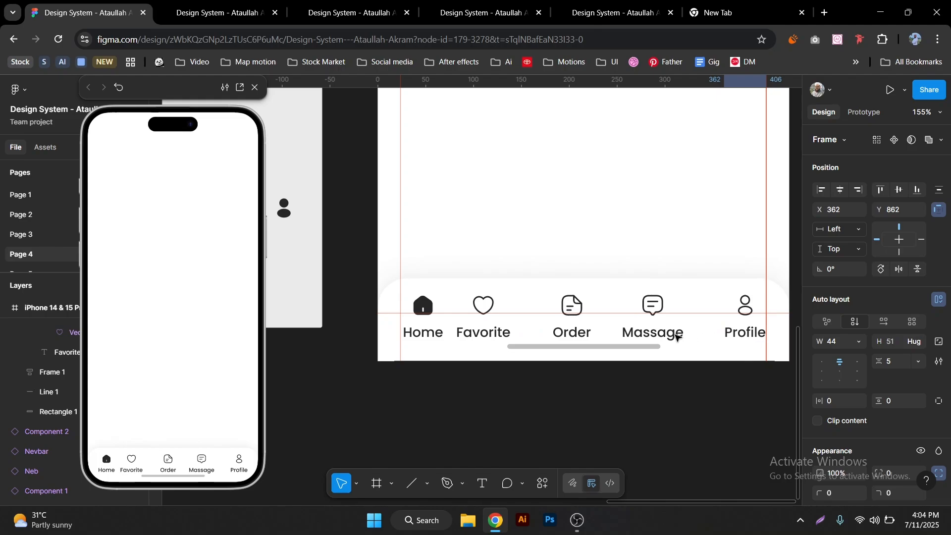
left_click(669, 336, "shift")
left_click(555, 337, "shift")
left_click(467, 332, "shift")
left_click(415, 332, "shift")
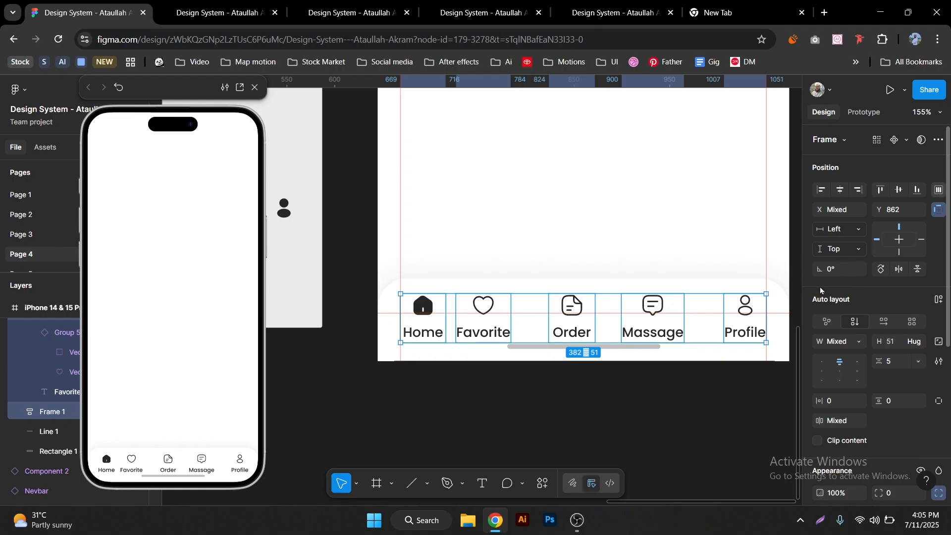
left_click(938, 190)
left_click(780, 243)
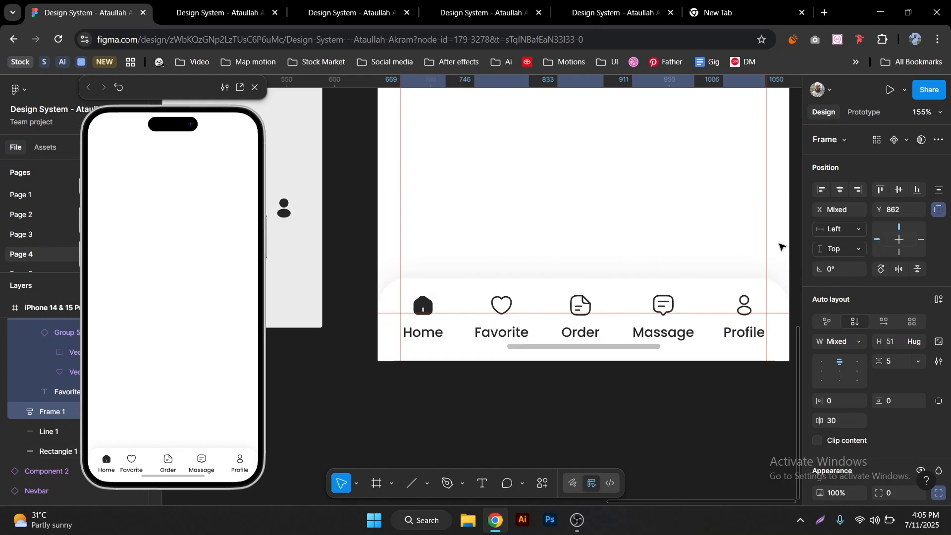
- Align the right edge of the five-item selection exactly with the right margin guide, making the row 382 wide
scroll(758, 312, "up", 5)
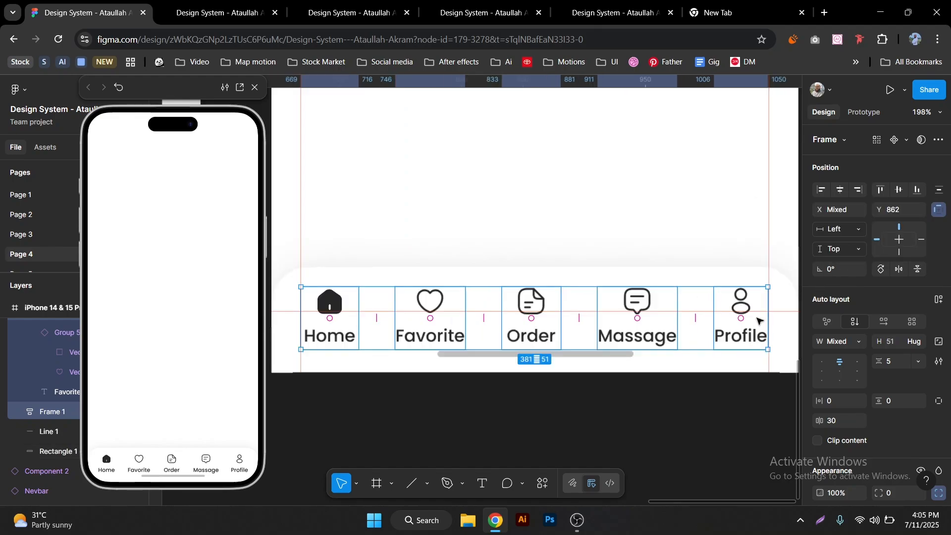
scroll(743, 301, "up", 10)
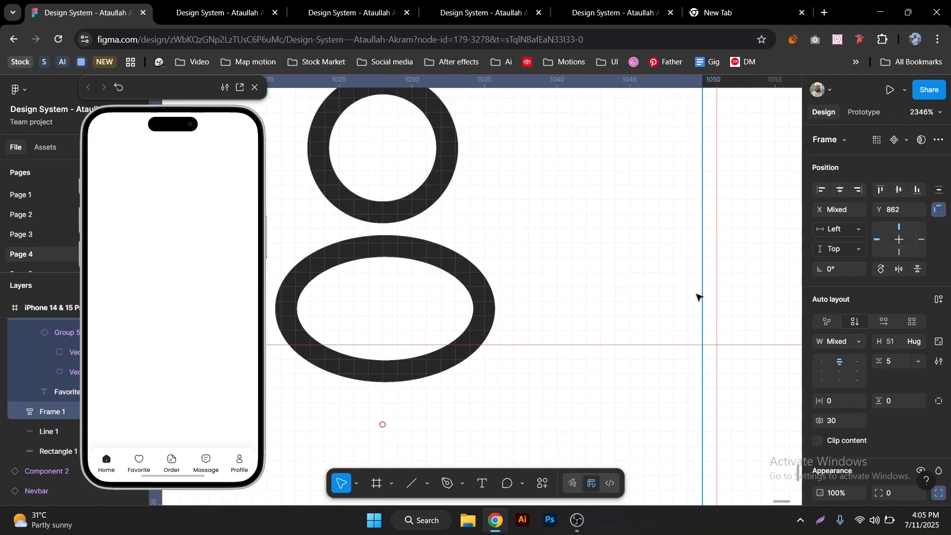
scroll(725, 356, "down", 5)
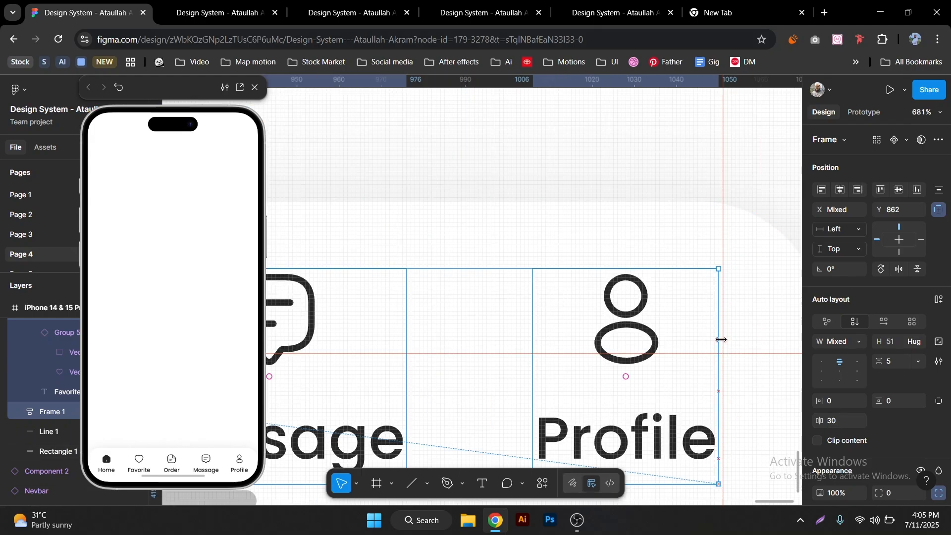
scroll(721, 340, "down", 2)
scroll(721, 340, "down", 3)
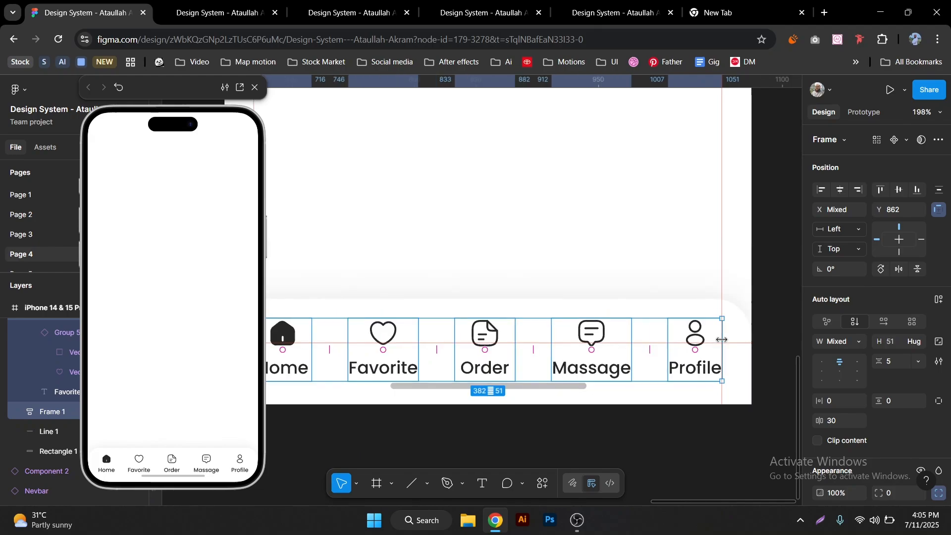
left_click_drag(507, 335, 522, 284)
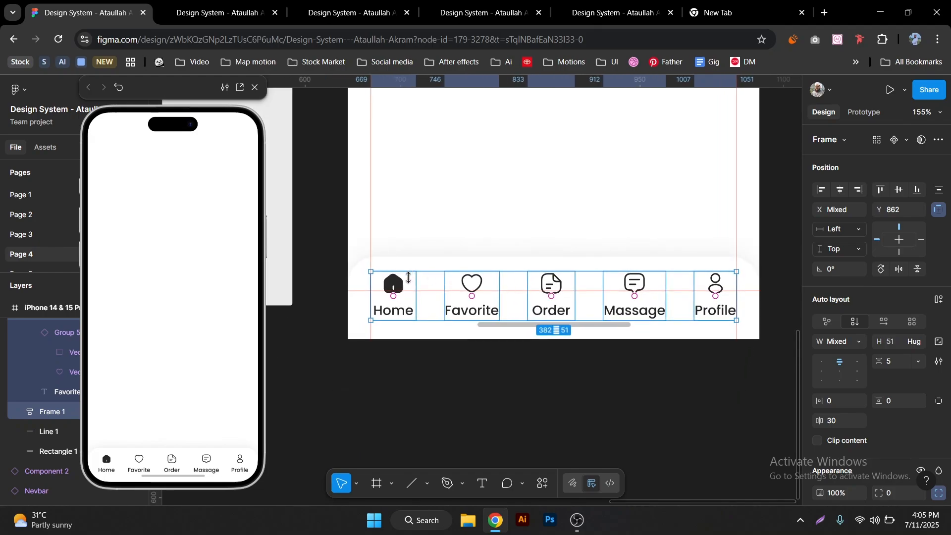
- Set the white navigation bar rectangle's height to 100 and align it to the bottom of the phone frame
left_click(397, 283)
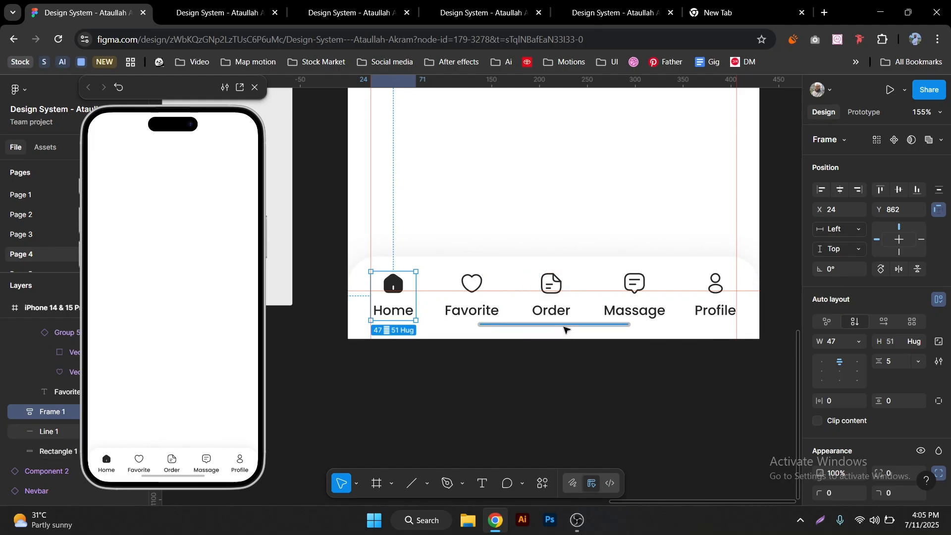
left_click(542, 265)
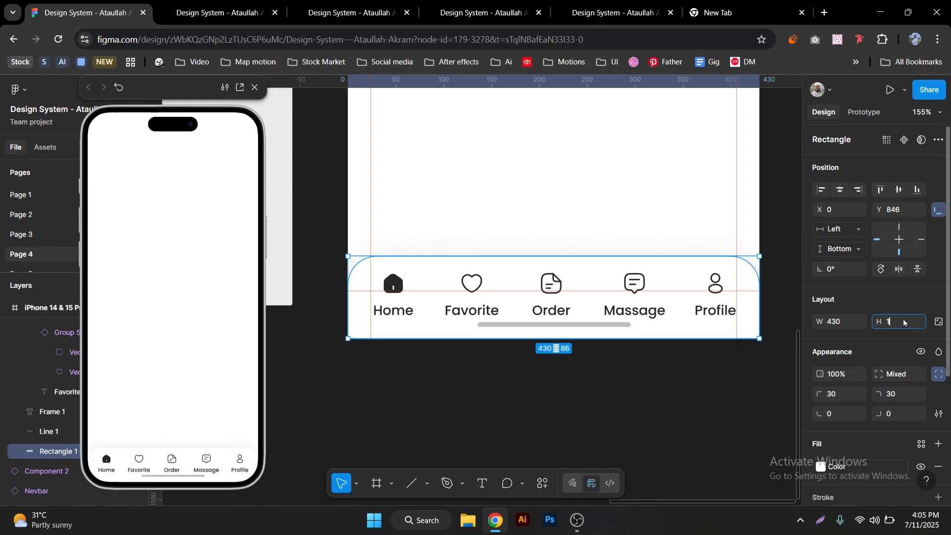
key("Return")
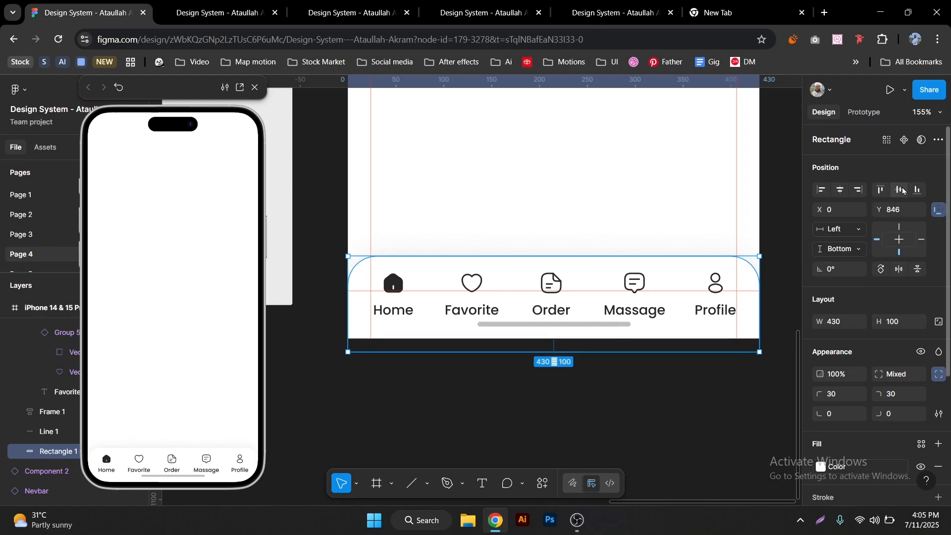
left_click(918, 189)
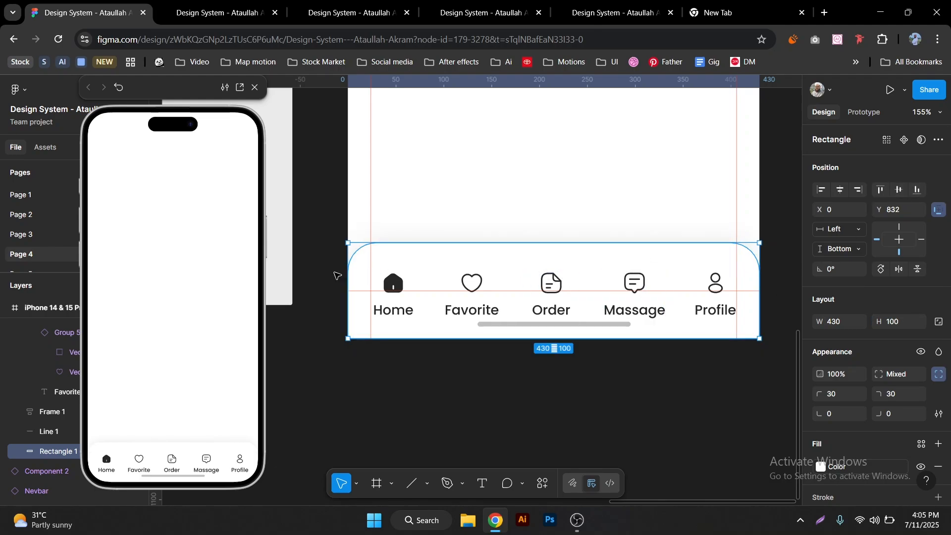
- Move the five labeled navigation items up together to Y 845, clear of the home indicator line
left_click_drag(335, 272, 716, 272)
left_click(719, 267, "shift")
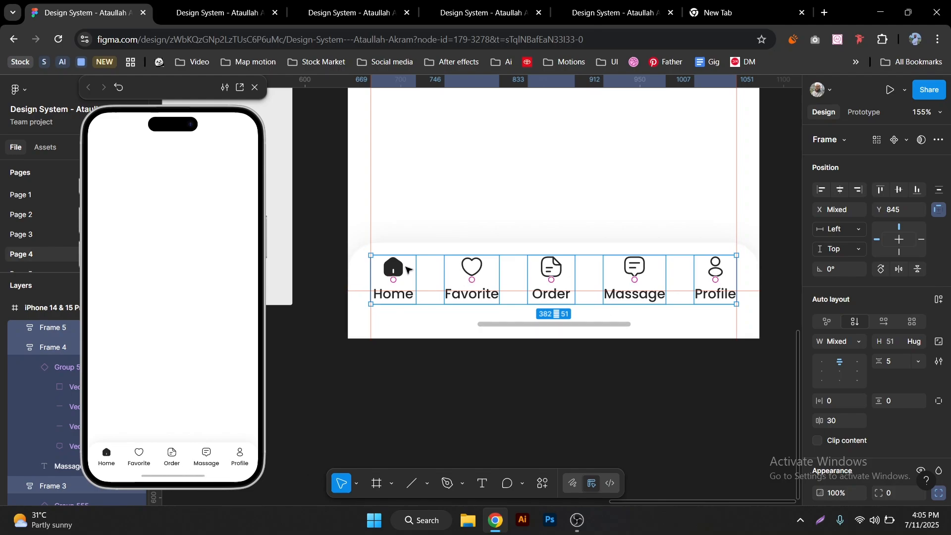
left_click(410, 270)
- Recolor the Favorite, Order, Massage and Profile items with the Natural/700 color style
left_click(471, 271)
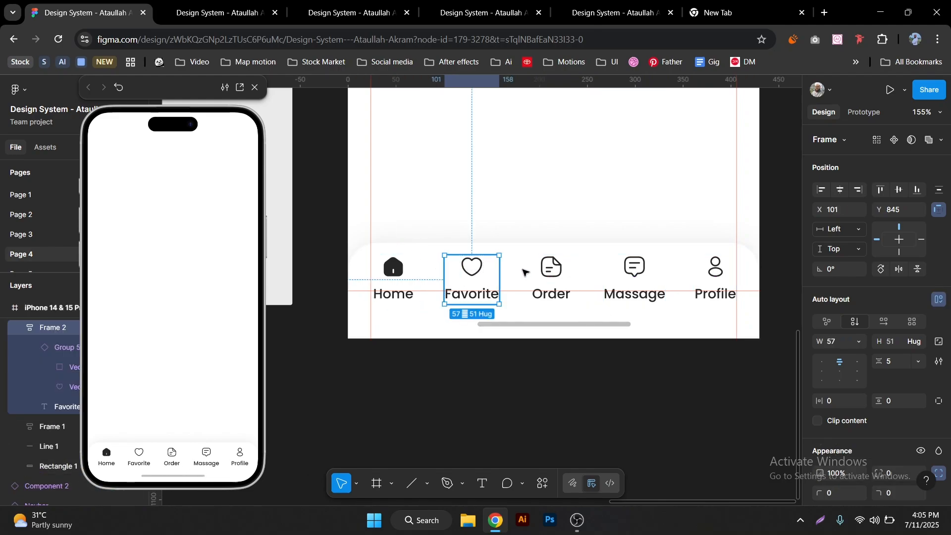
left_click(550, 271, "shift")
left_click(648, 272, "shift")
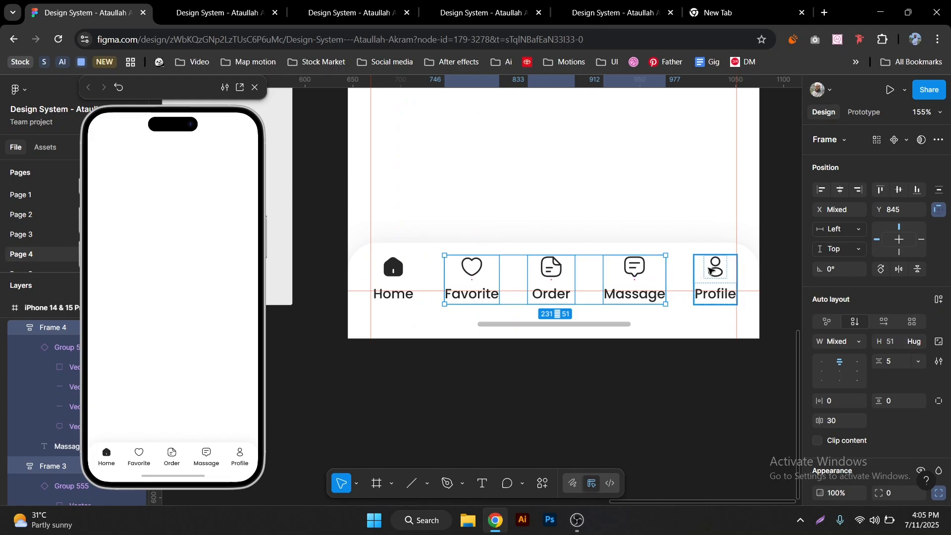
left_click(716, 270, "shift")
scroll(877, 377, "down", 5)
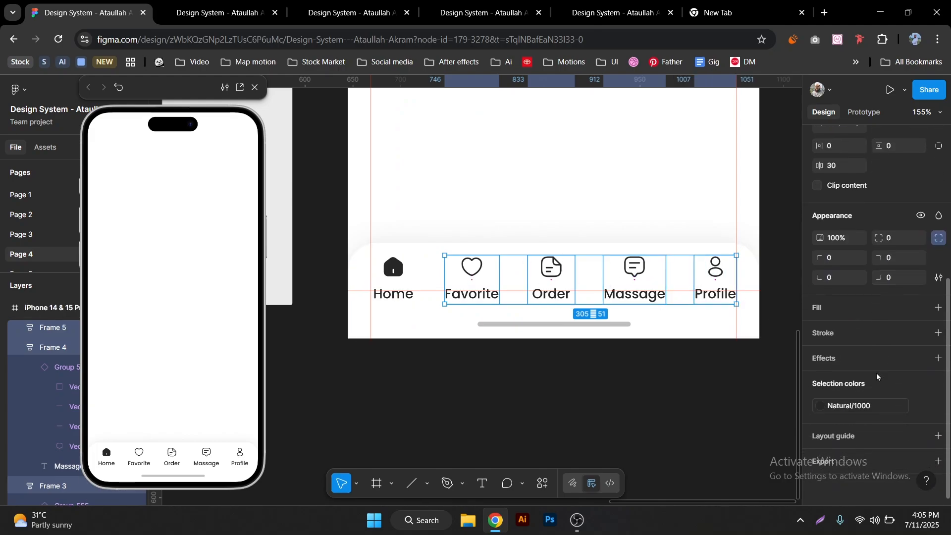
left_click(840, 406)
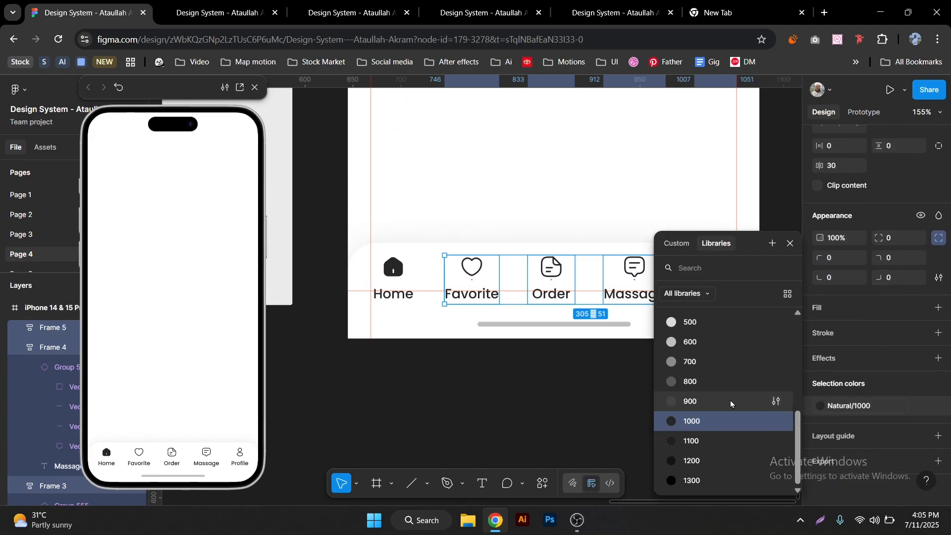
left_click(688, 362)
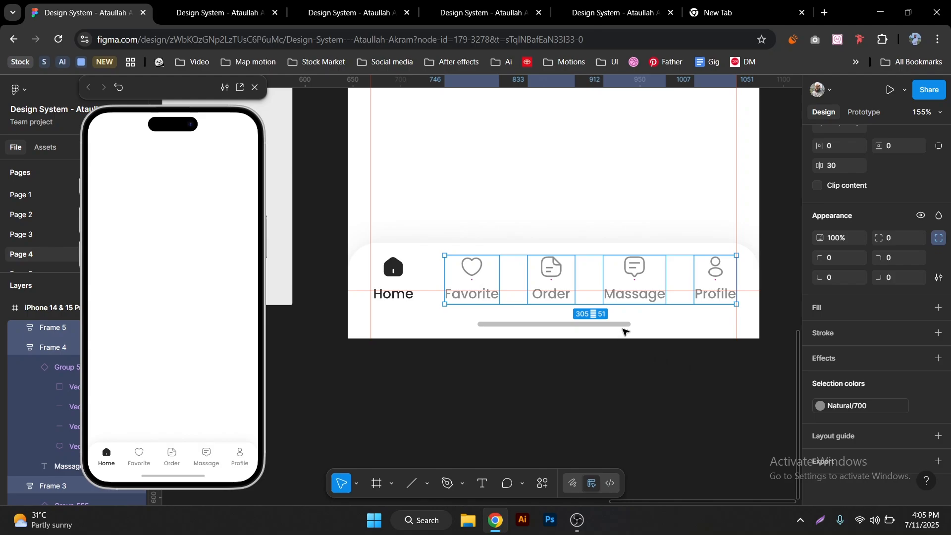
- Recolor the Home icon and label with the Alert/Red color style
left_click(392, 279)
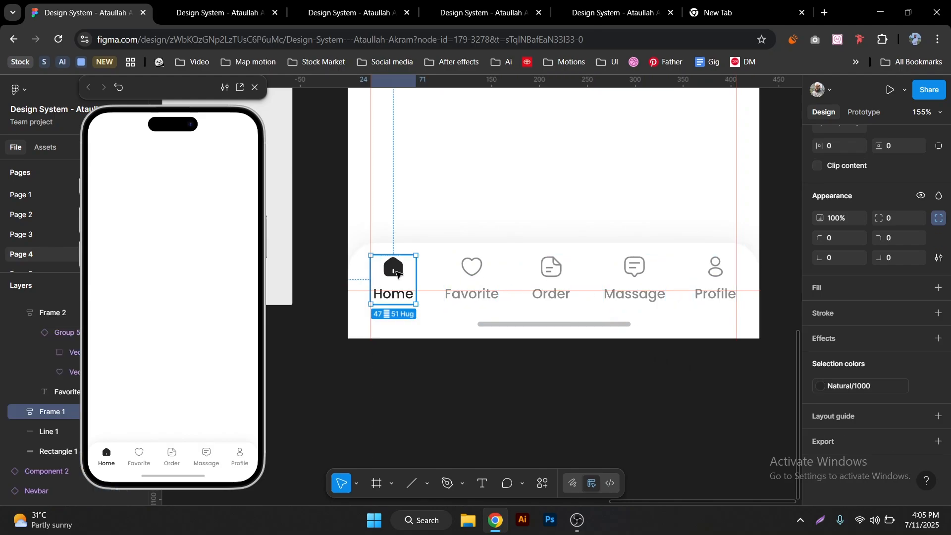
left_click(856, 406)
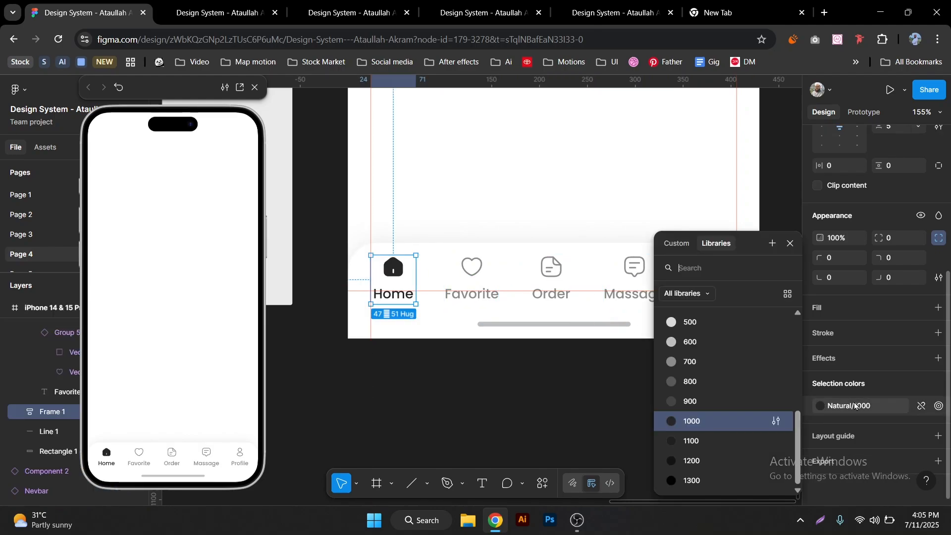
scroll(737, 406, "up", 5)
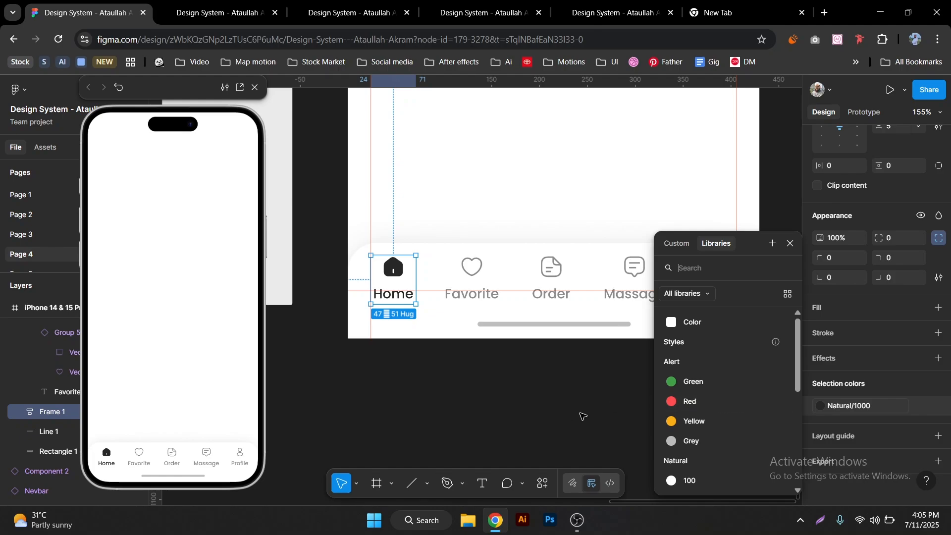
left_click(694, 402)
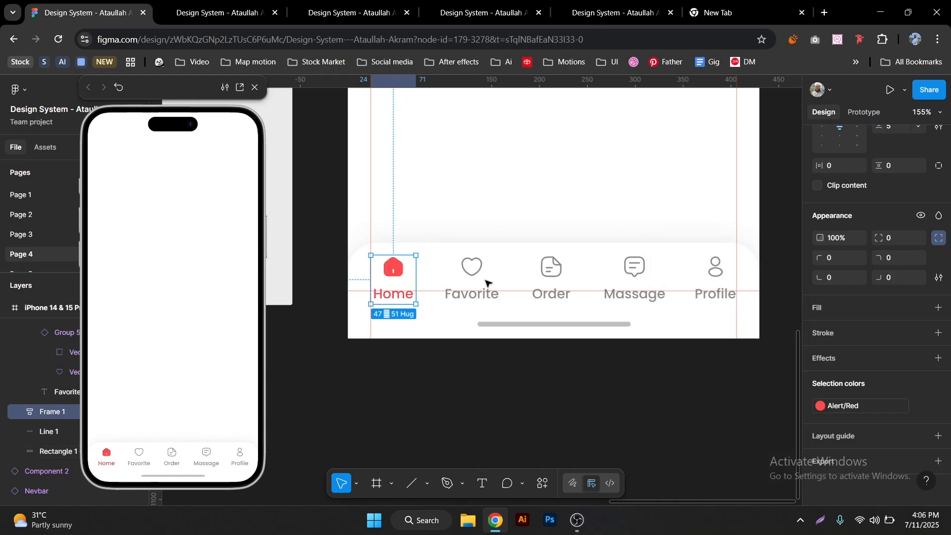
left_click(468, 282)
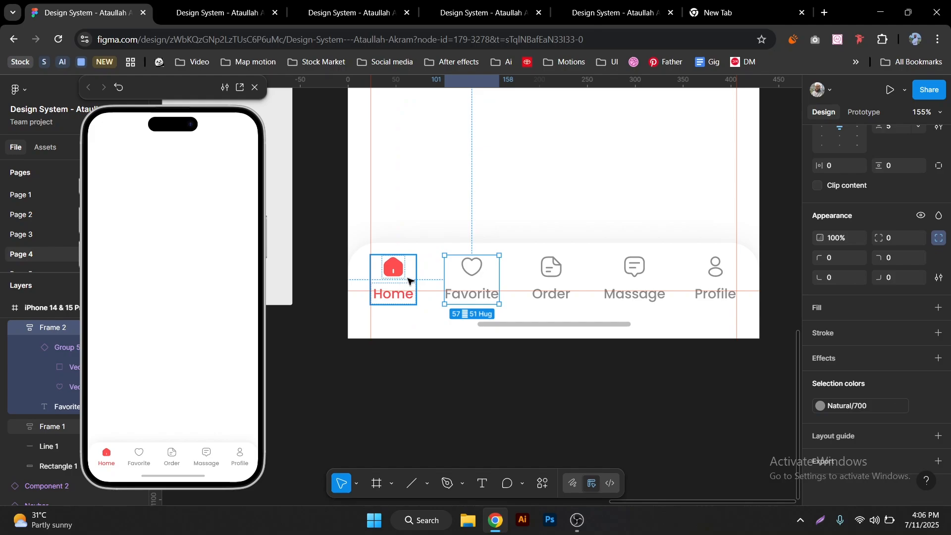
scroll(418, 286, "up", 1)
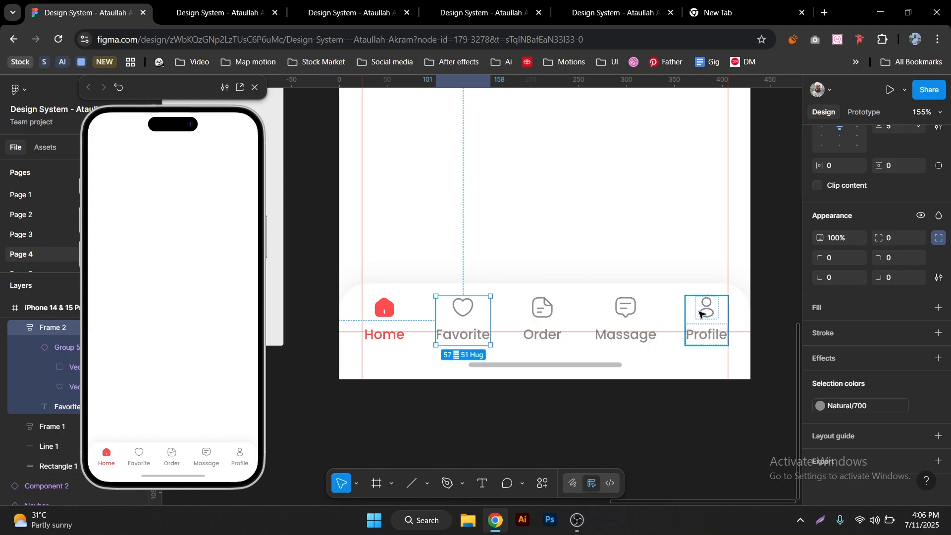
left_click_drag(363, 316, 428, 317)
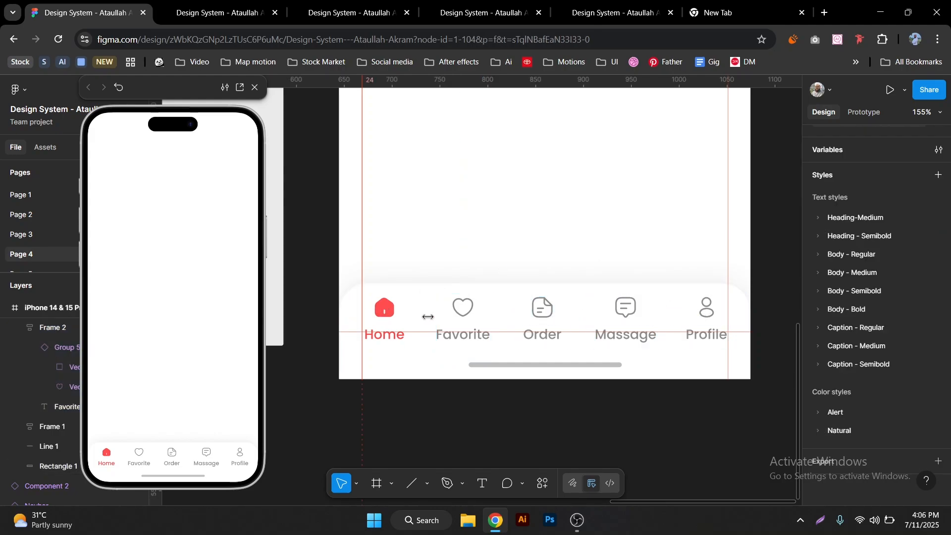
left_click(388, 321)
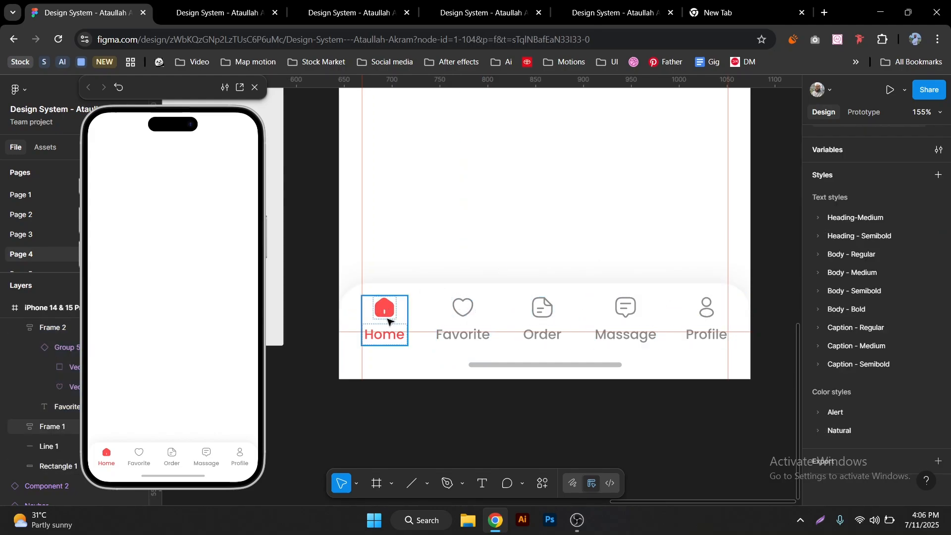
left_click(464, 310)
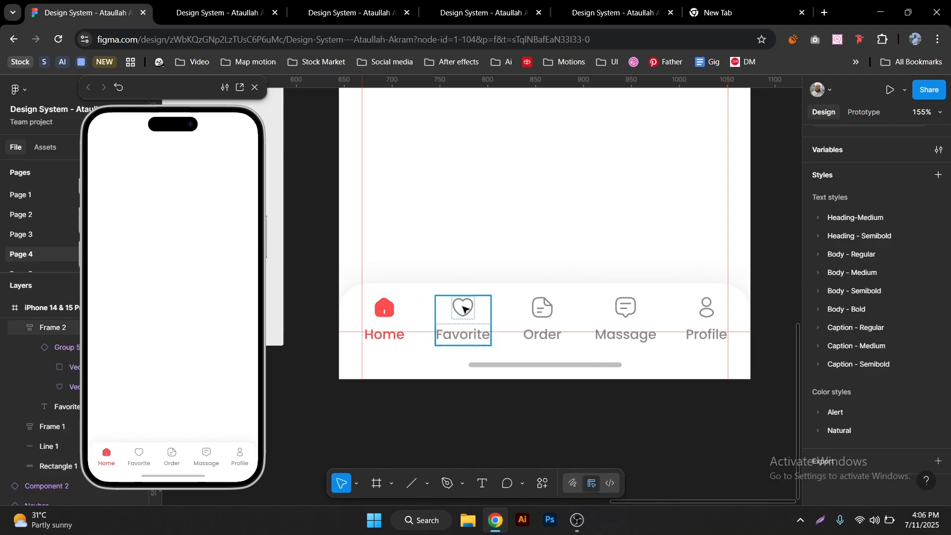
left_click(390, 320)
left_click(440, 331)
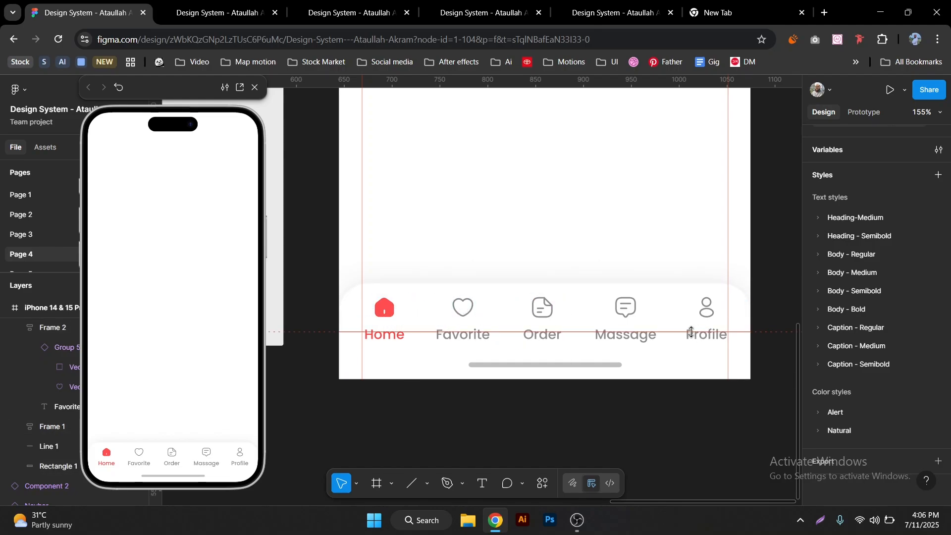
- Try to wrap all five navigation items in one horizontal auto layout frame, then undo it
left_click(402, 325)
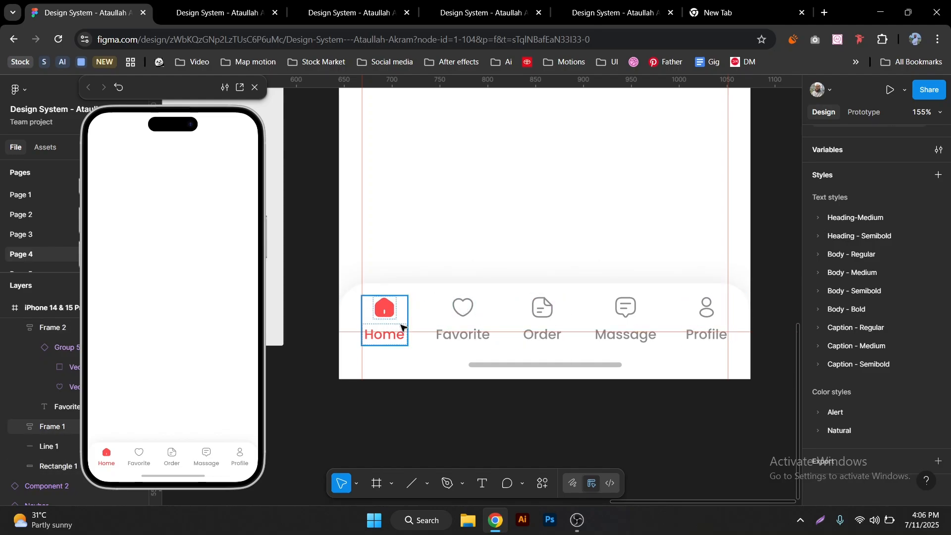
left_click(462, 315, "shift")
left_click(543, 314, "shift")
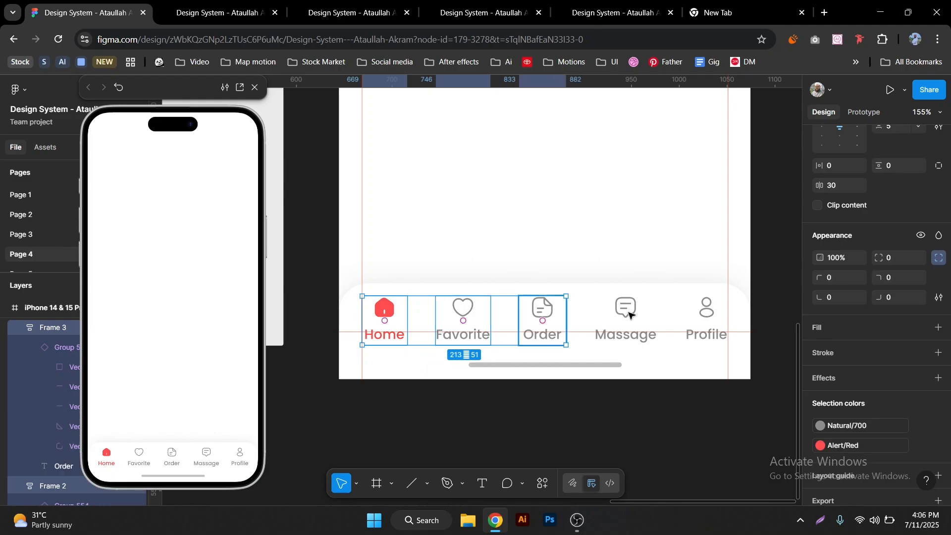
left_click(625, 315, "shift")
left_click(716, 315, "shift")
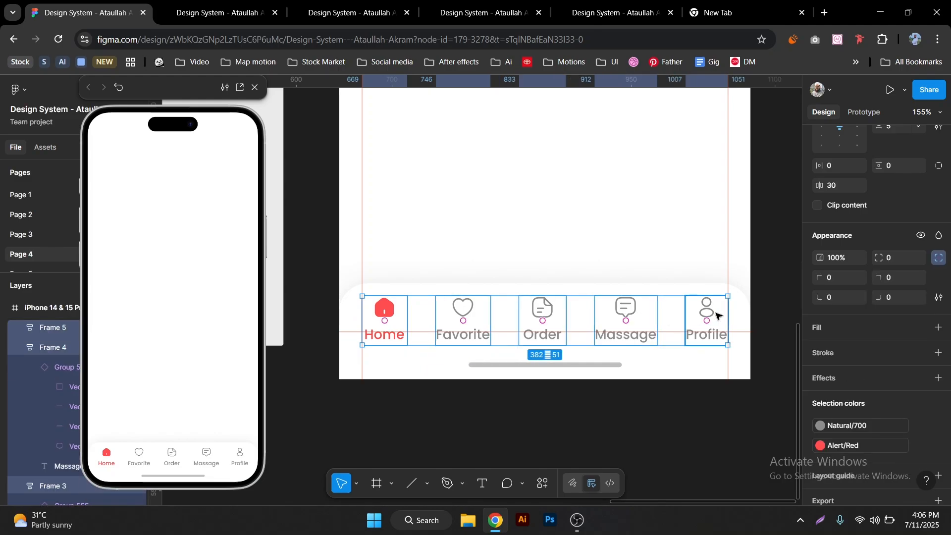
key("shift+a")
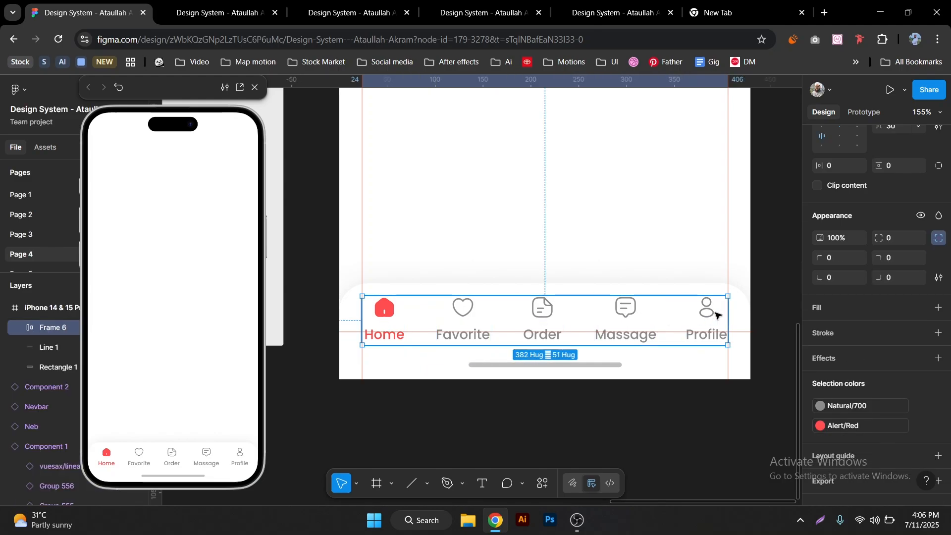
key("ctrl+z")
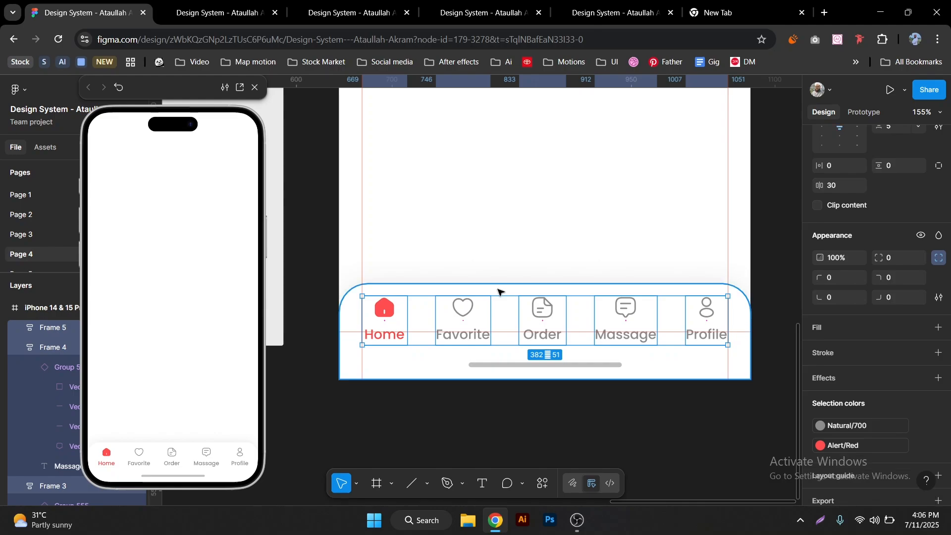
- Wrap the bar background, home indicator line and five navigation items together in one frame
left_click(497, 291, "shift")
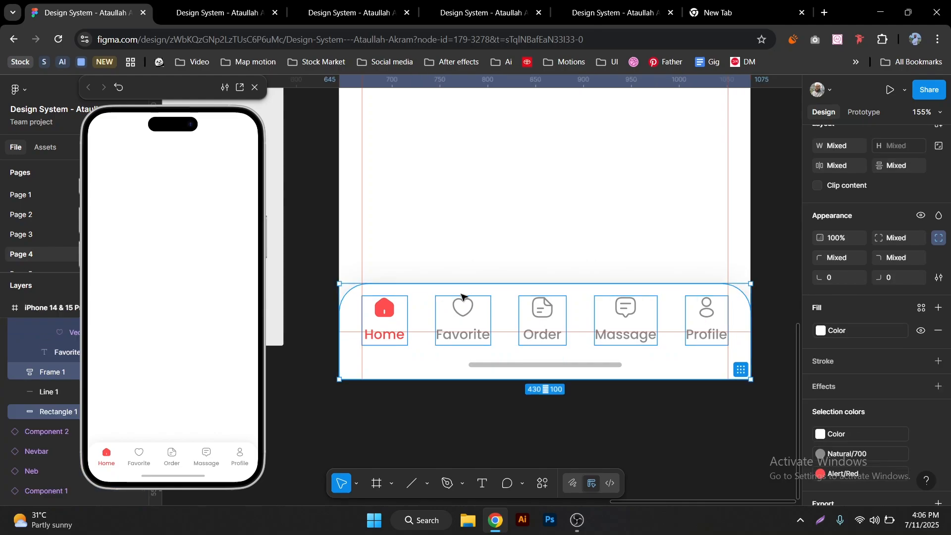
left_click(513, 369, "shift")
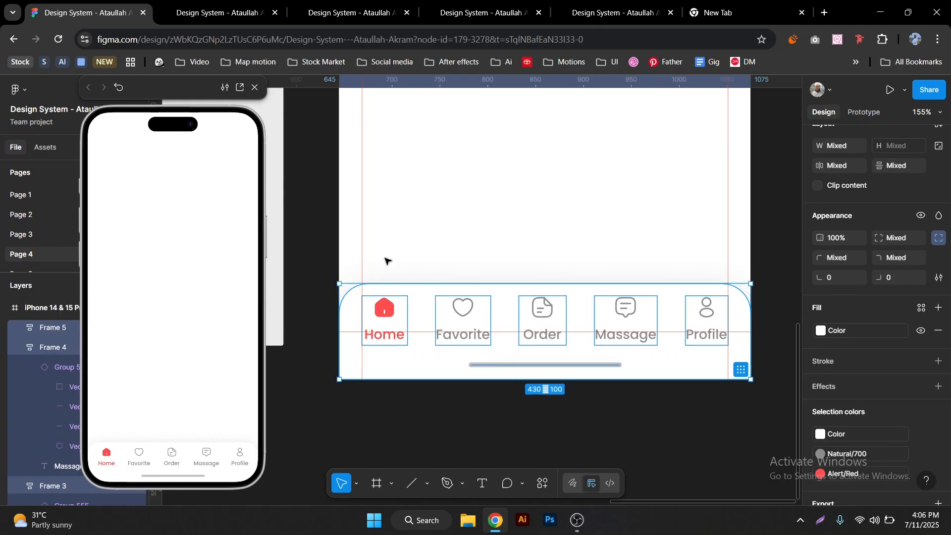
mouse_move(319, 270)
left_mouse_down()
mouse_move(615, 365)
mouse_move(752, 382)
left_mouse_up()
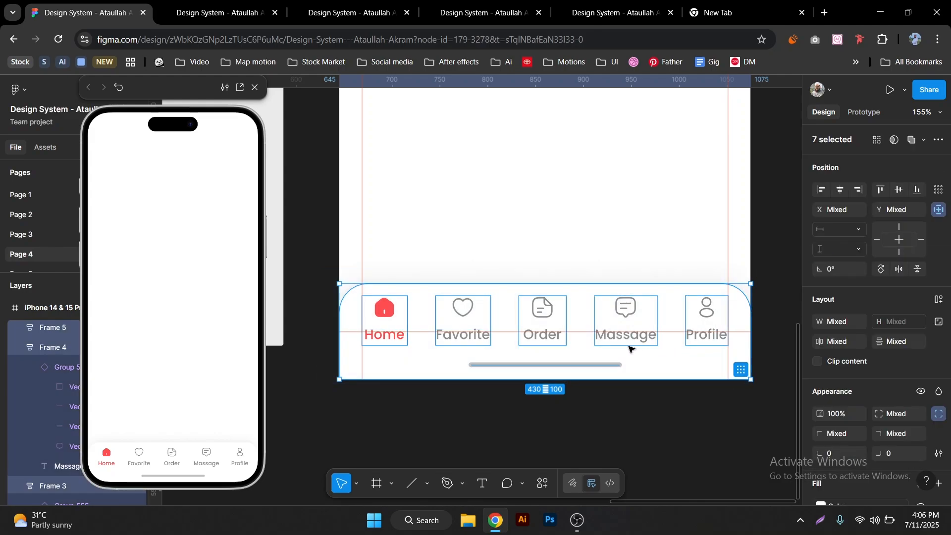
right_click(629, 348)
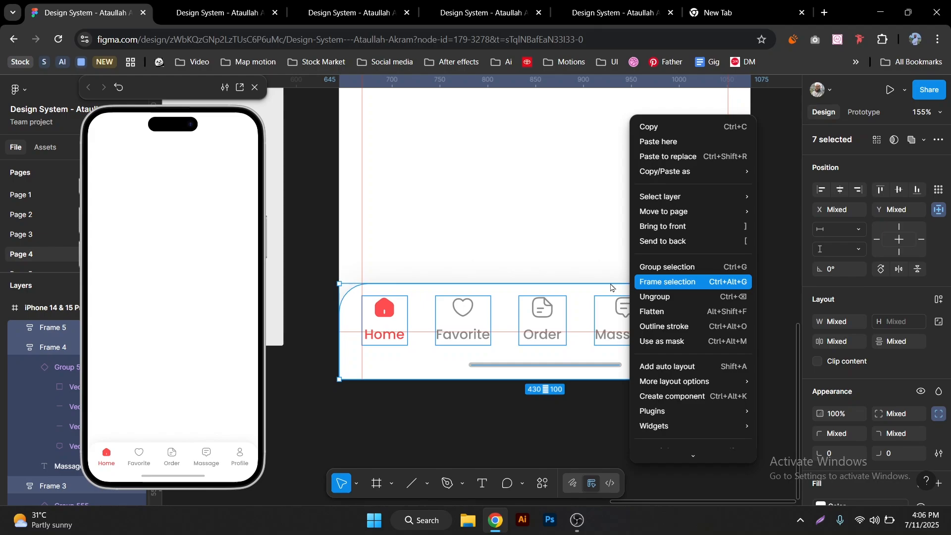
key("ctrl+alt+g")
scroll(522, 322, "down", 3)
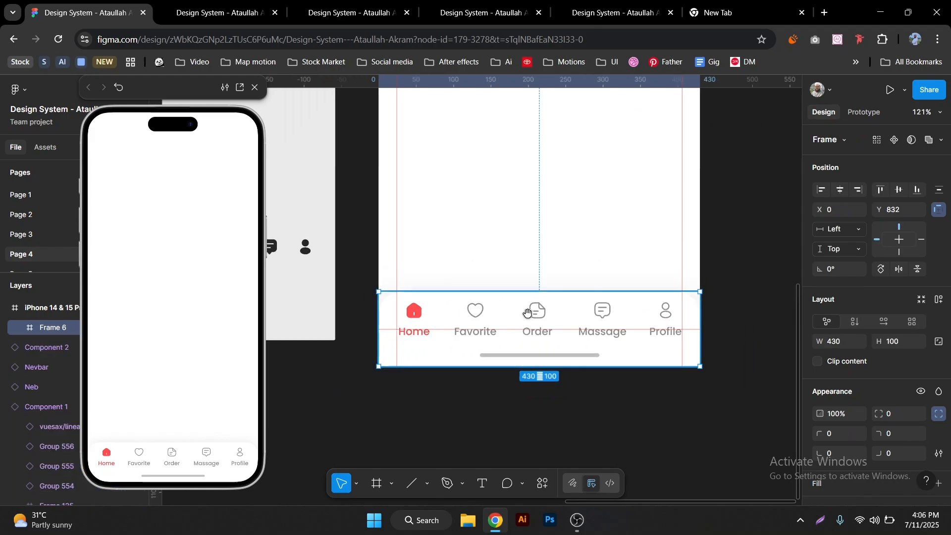
- Duplicate the navigation bar frame above the original at Y 705 and ungroup the copy
left_click_drag(524, 297, 590, 281)
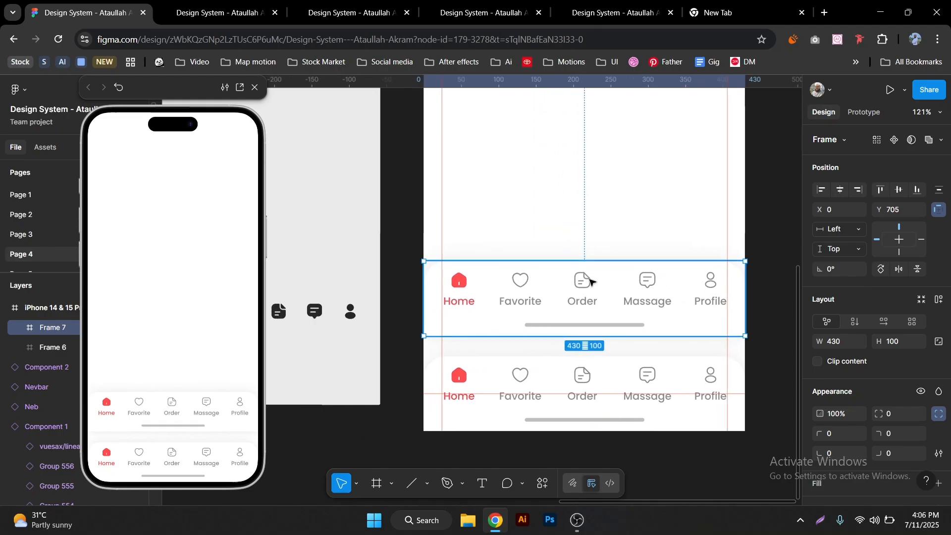
right_click(589, 283)
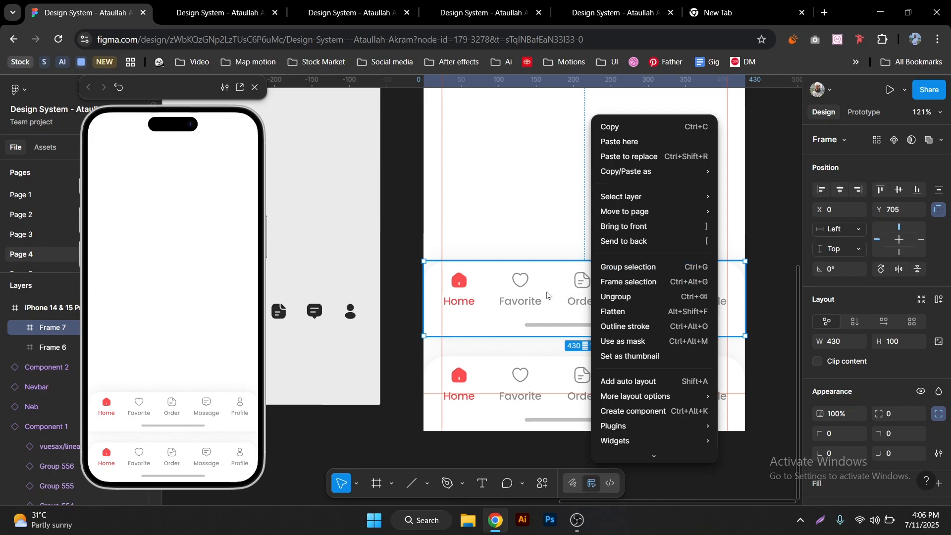
left_click(545, 293)
right_click(548, 292)
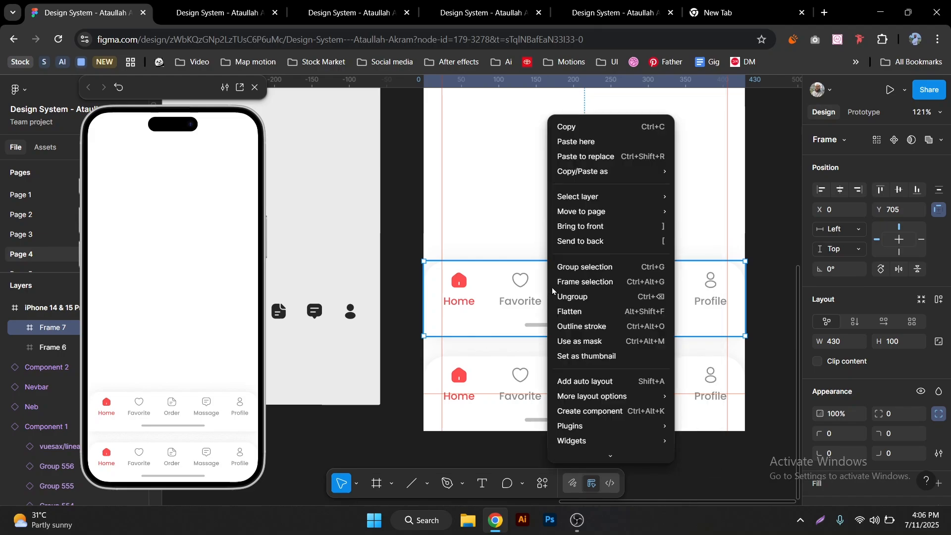
left_click(575, 298)
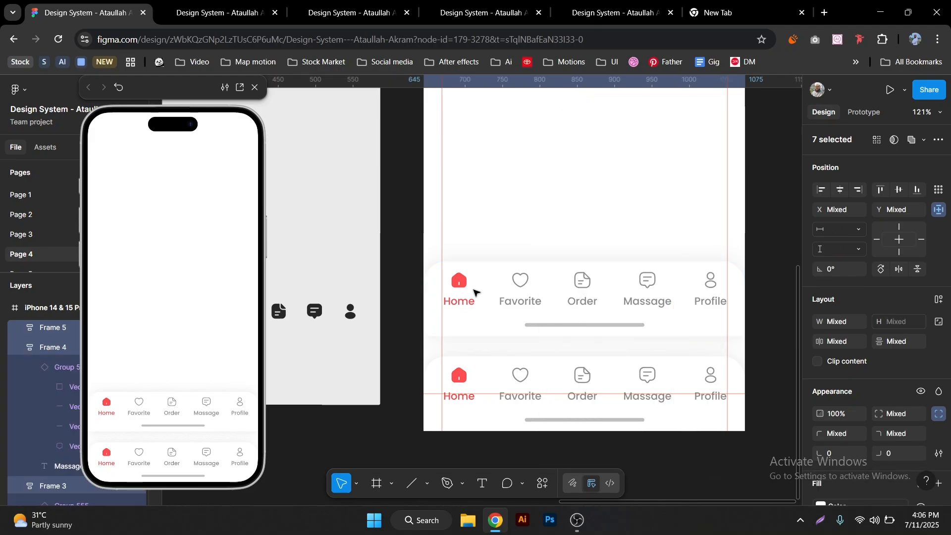
- Replace the outlined heart in the upper bar's Favorite item with the filled heart icon from the icon set
left_click(468, 289)
left_click_drag(469, 289, 533, 279)
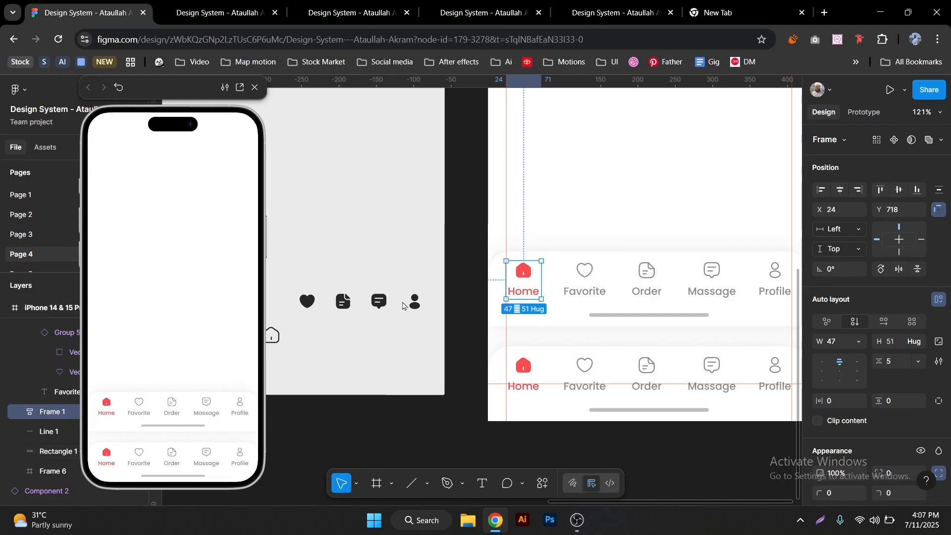
left_click(308, 301)
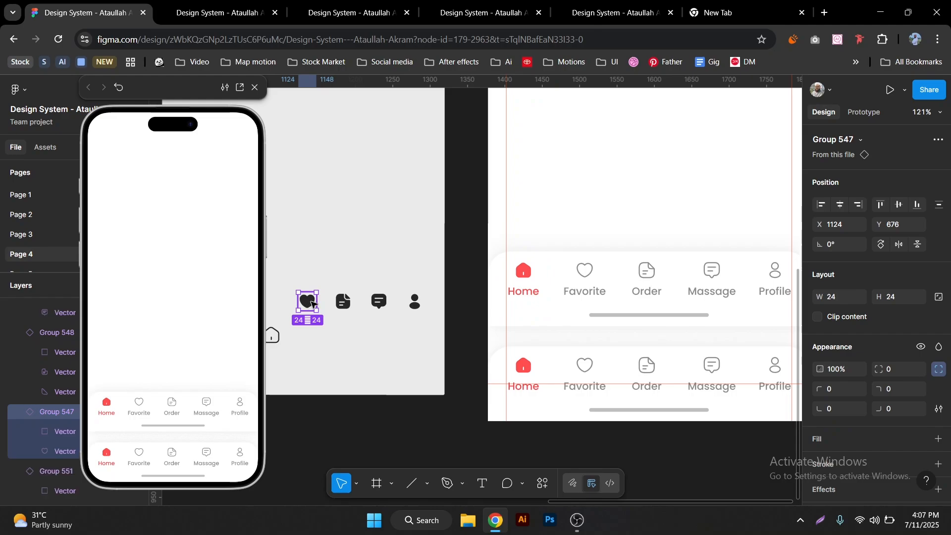
key("ctrl+x")
left_click(586, 272)
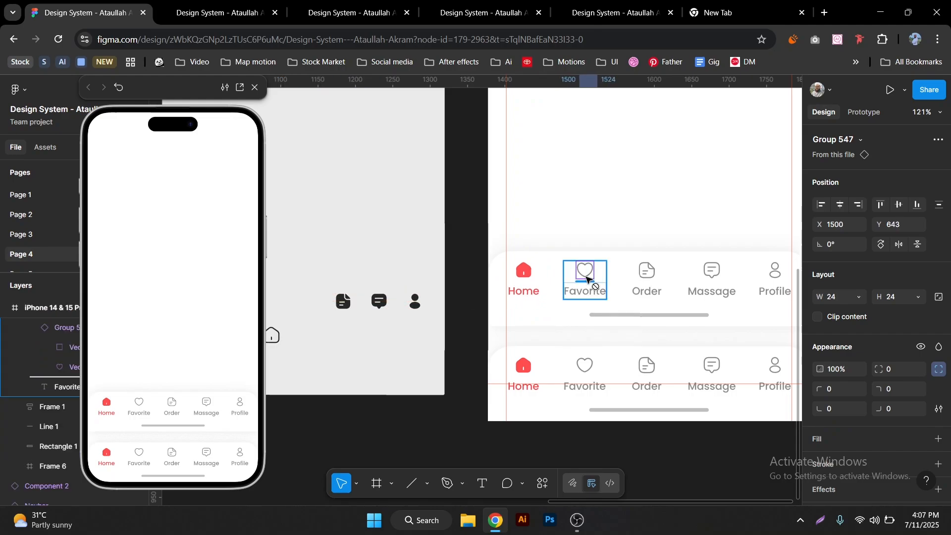
key("ctrl+v")
left_click(586, 271)
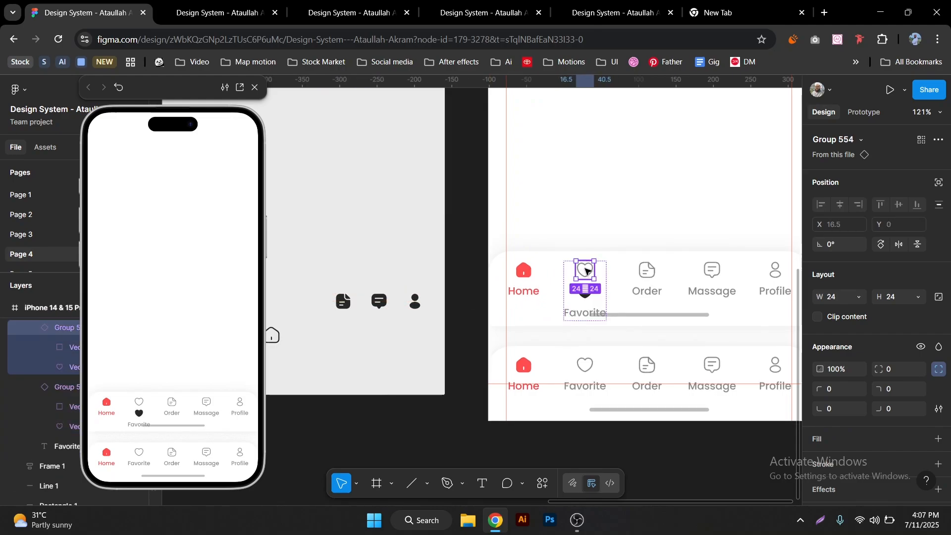
key("Delete")
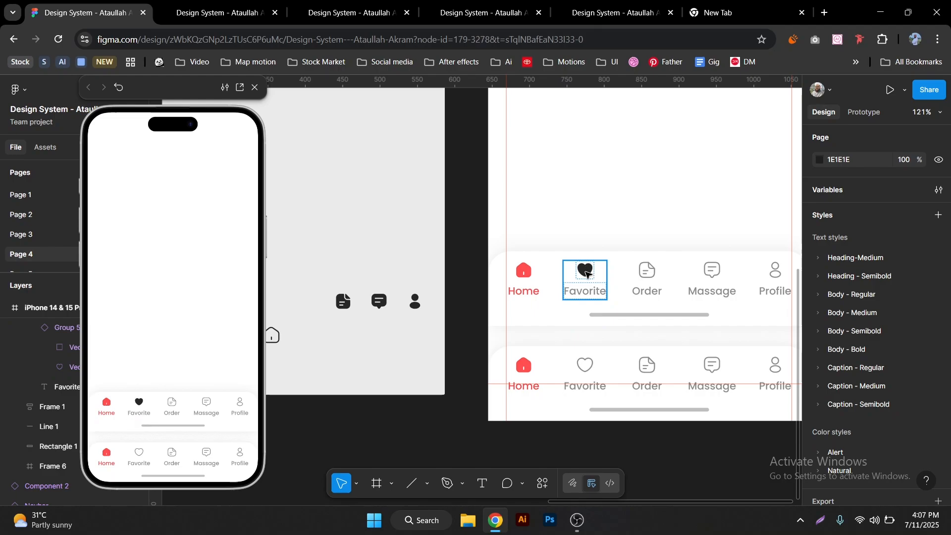
- Recolor the upper bar's Favorite icon and label with the Alert/Red color style
left_click(587, 273)
scroll(863, 357, "down", 5)
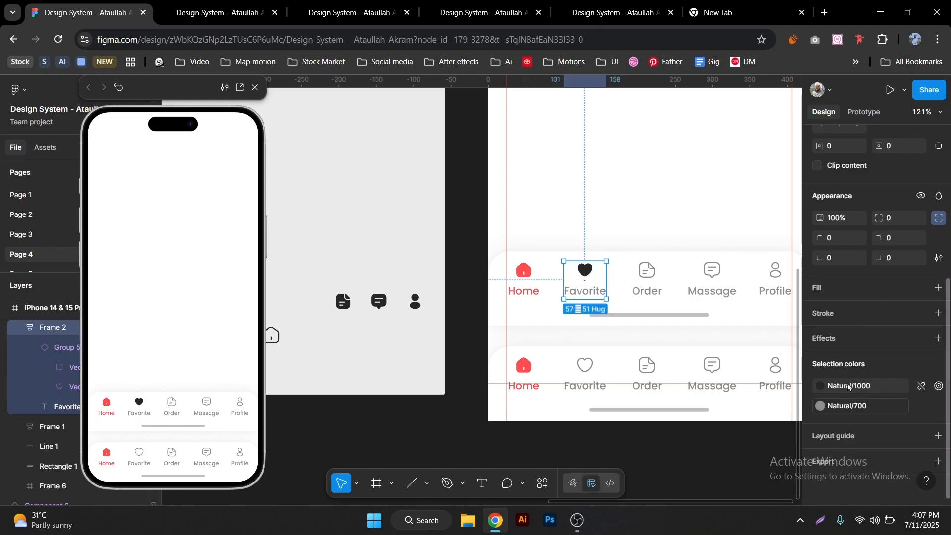
left_click(830, 385)
scroll(709, 355, "up", 5)
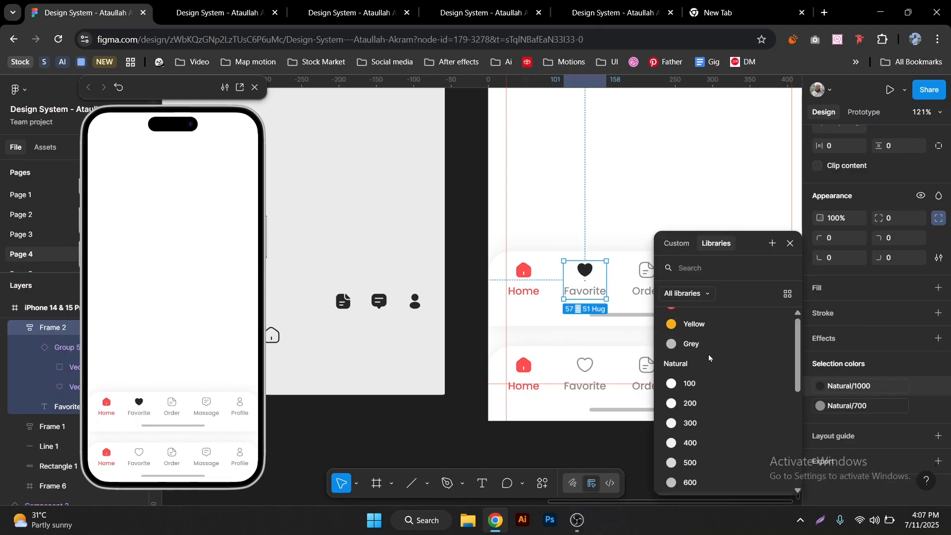
left_click(690, 401)
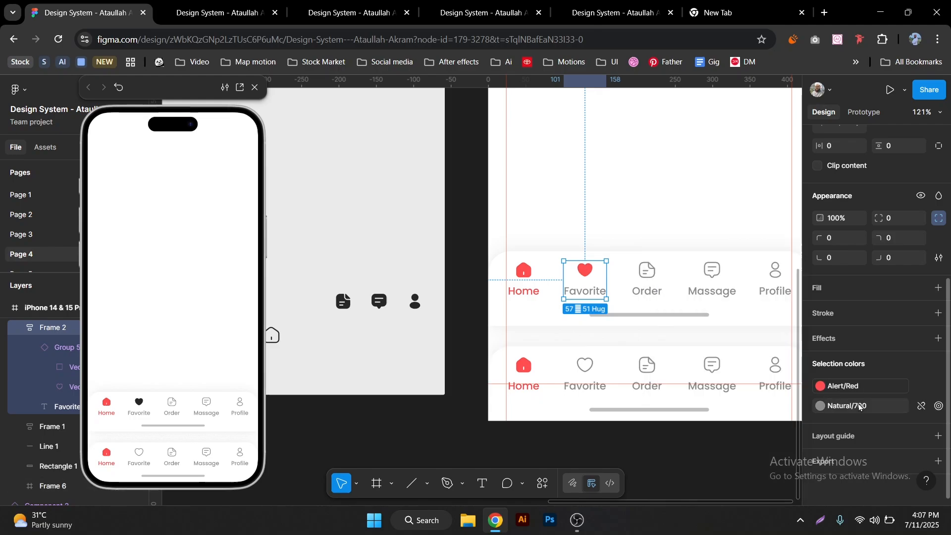
left_click(846, 405)
scroll(704, 379, "up", 10)
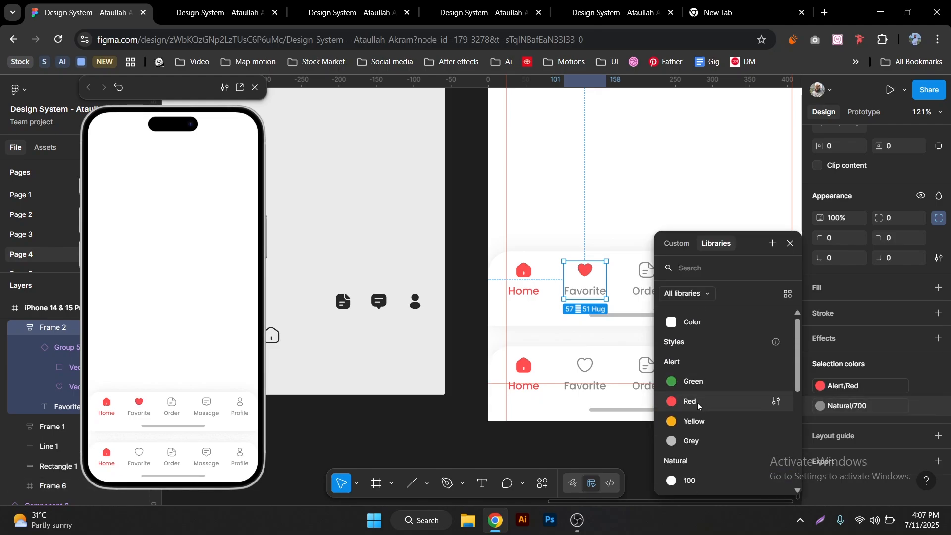
left_click(696, 403)
- Replace the filled Home icon in the upper bar with the outlined home icon from the icon set
left_click(530, 287)
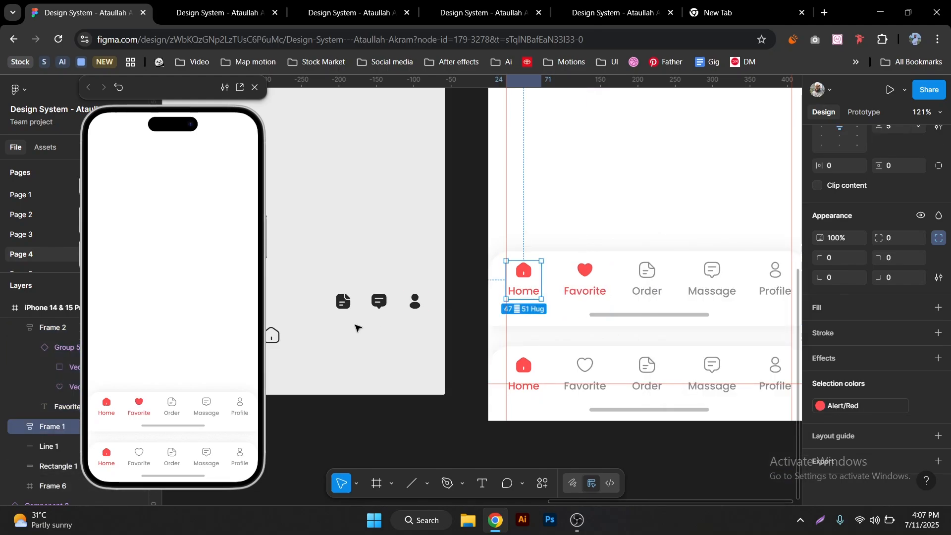
left_click_drag(280, 338, 531, 279)
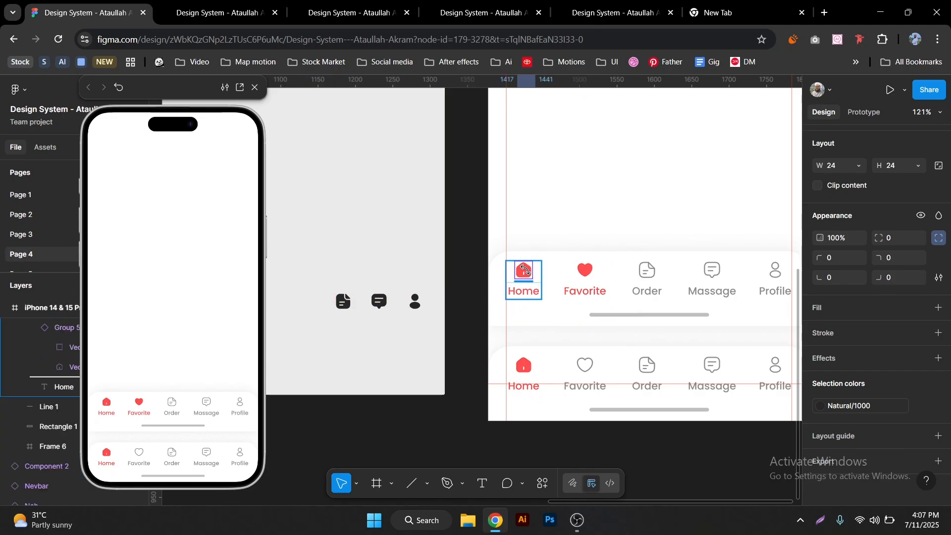
key("ctrl+v")
left_click(529, 268)
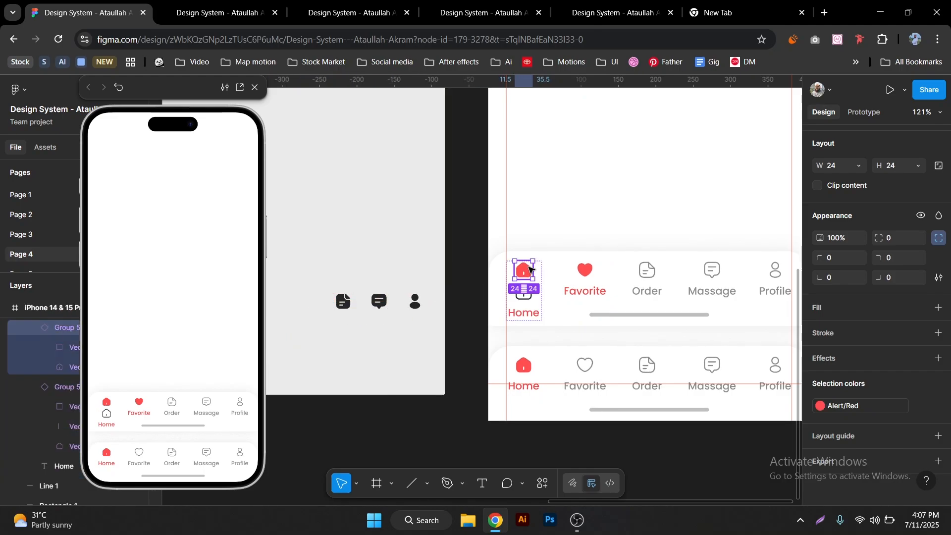
key("Delete")
- Recolor the upper bar's Home icon and label with the Natural/700 color style
left_click(536, 275)
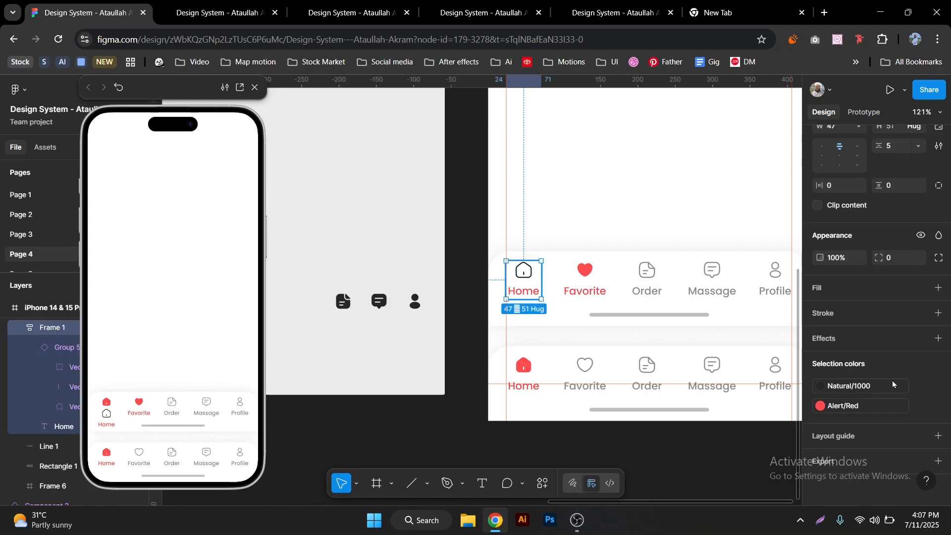
scroll(886, 386, "down", 1)
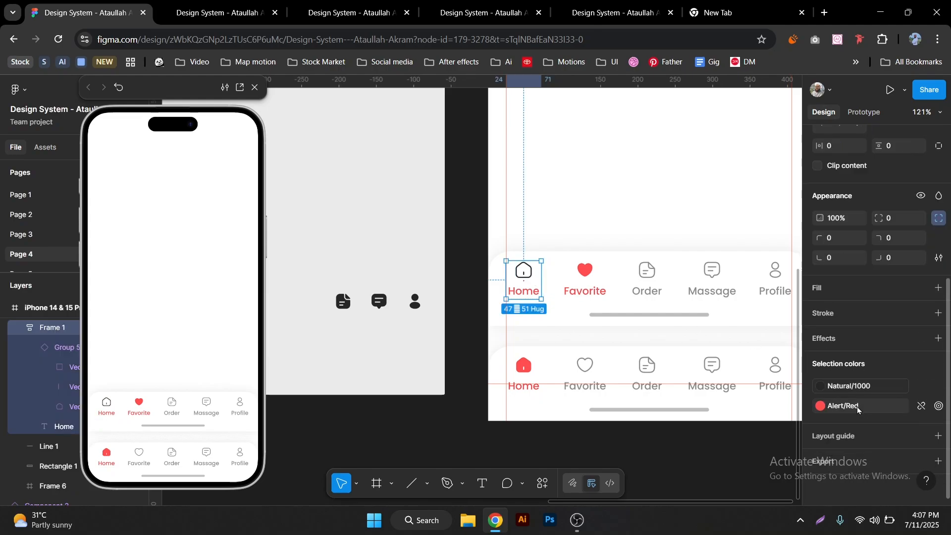
left_click(839, 390)
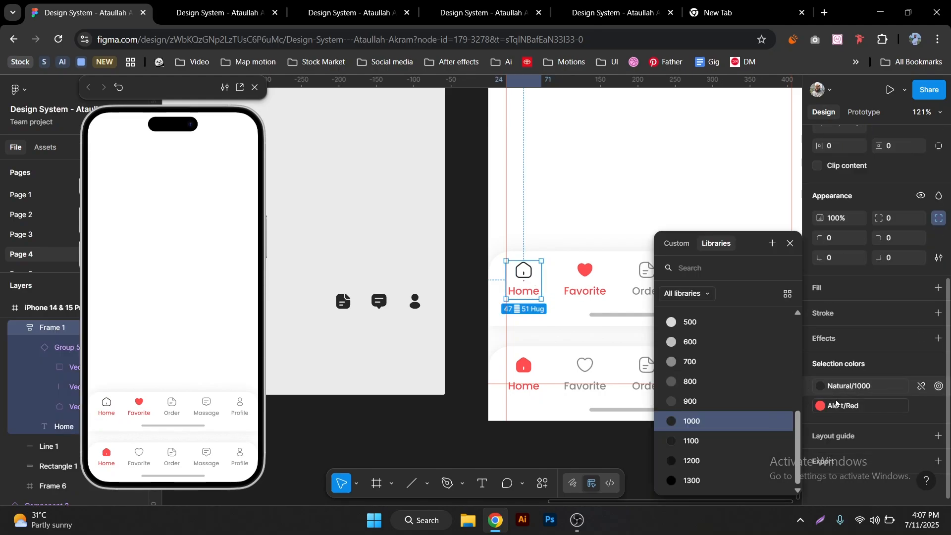
left_click(645, 285)
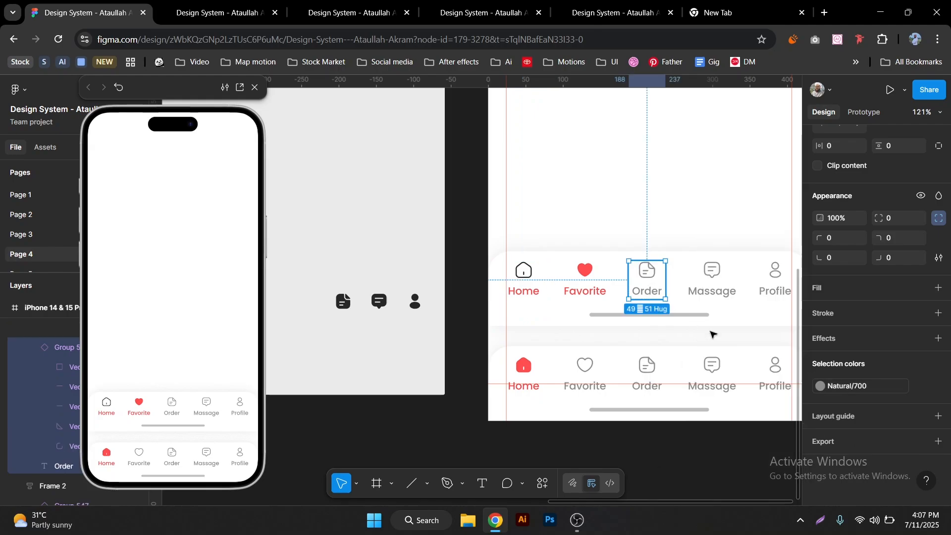
left_click(525, 287)
left_click(821, 406)
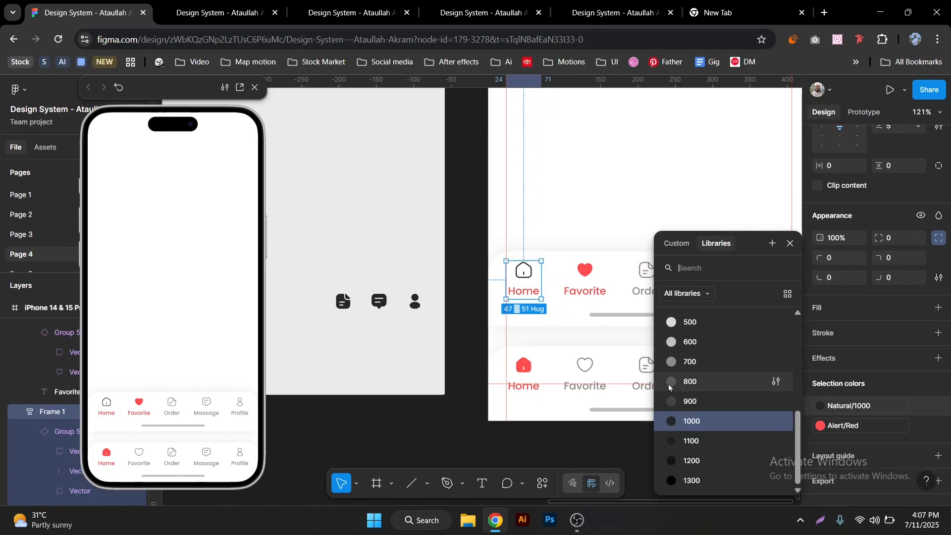
left_click(691, 364)
left_click(874, 407)
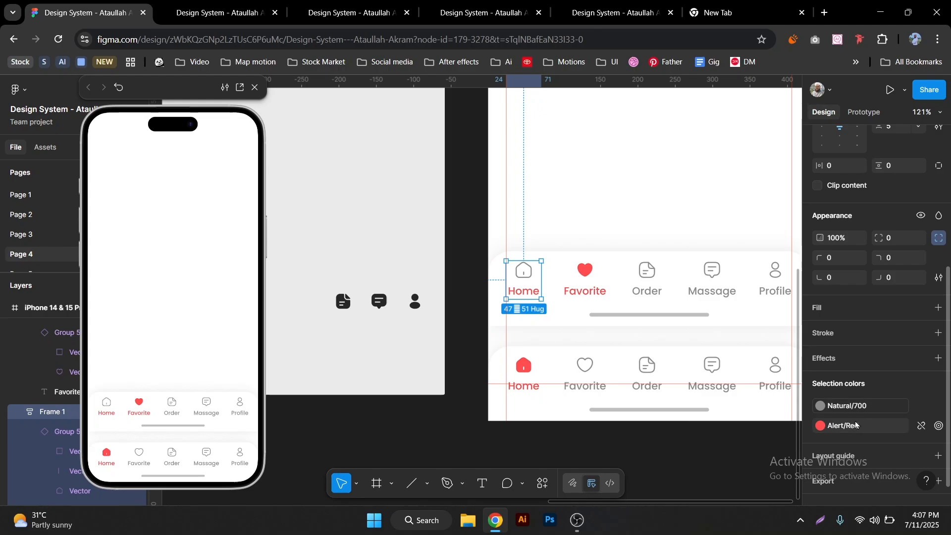
left_click(820, 425)
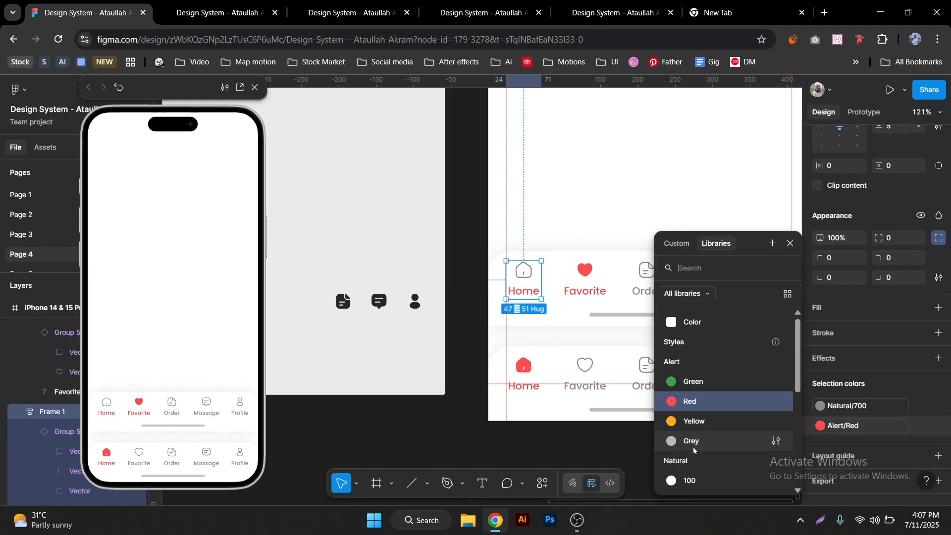
scroll(694, 438, "down", 3)
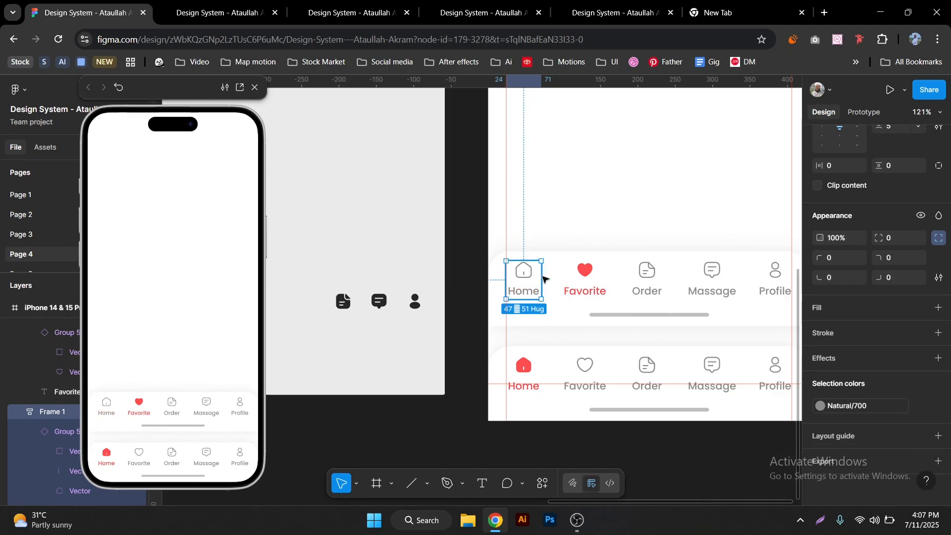
- Group the upper bar's background with its five navigation items
left_click_drag(580, 257, 539, 251)
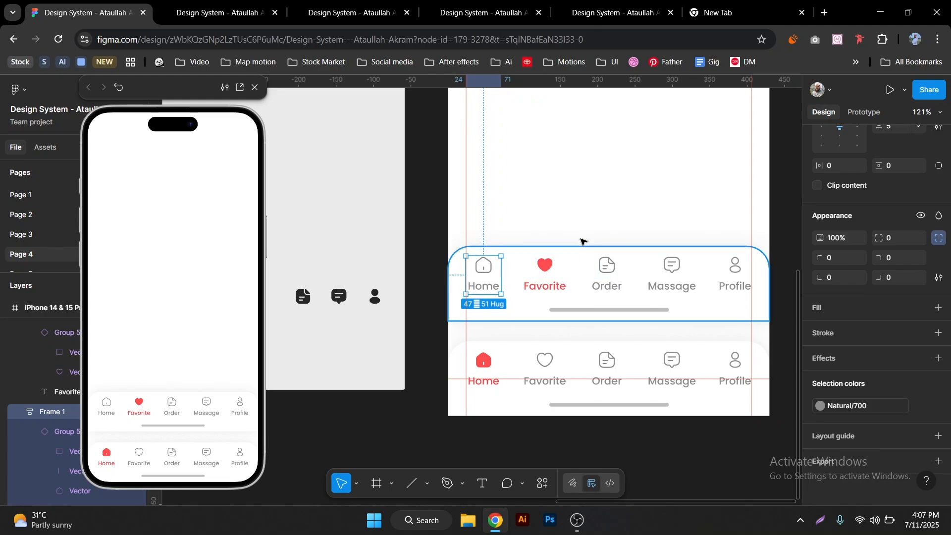
left_click(569, 243)
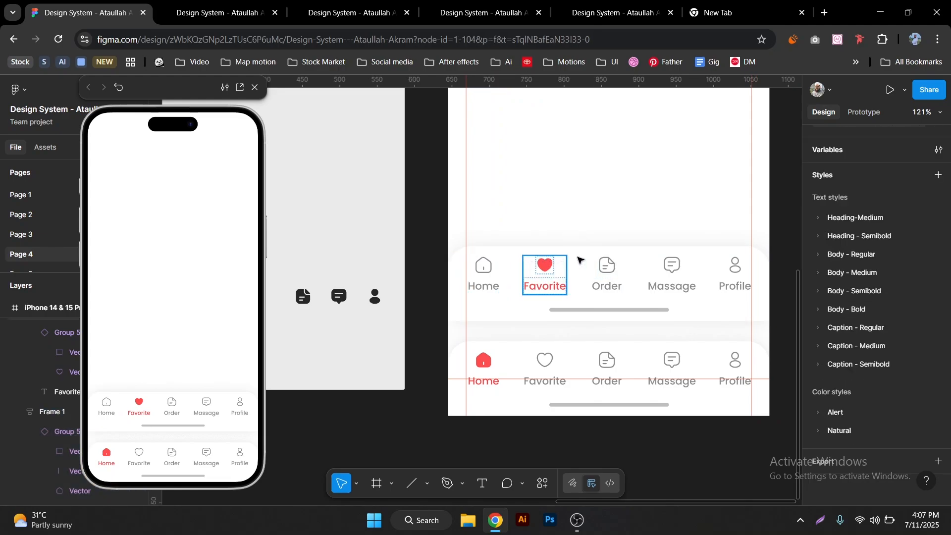
left_click(682, 291)
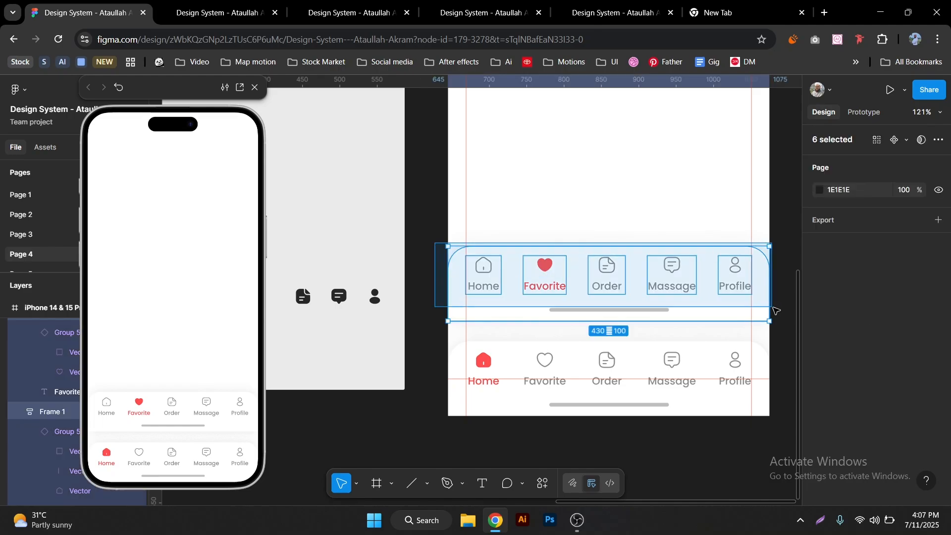
key("ctrl+g")
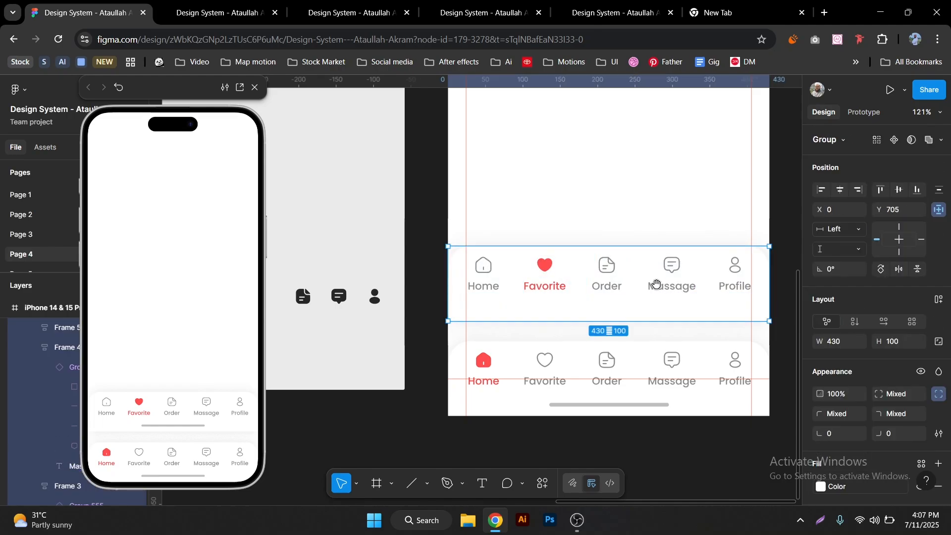
- Duplicate the grouped Favorite-active bar, place the copy just above it, and ungroup the copy
scroll(676, 258, "up", 1)
key("ctrl+d")
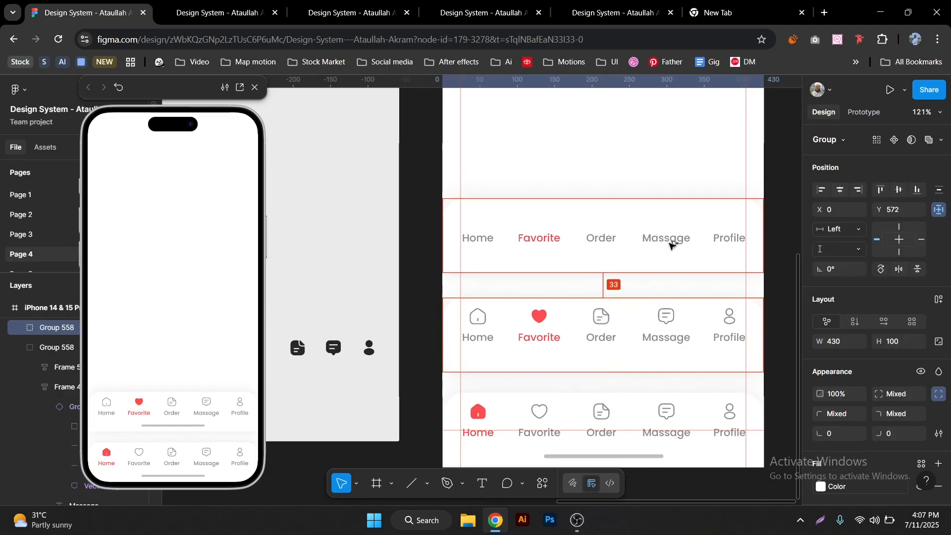
left_click_drag(669, 257, 671, 253)
scroll(607, 252, "up", 1)
left_click(477, 300)
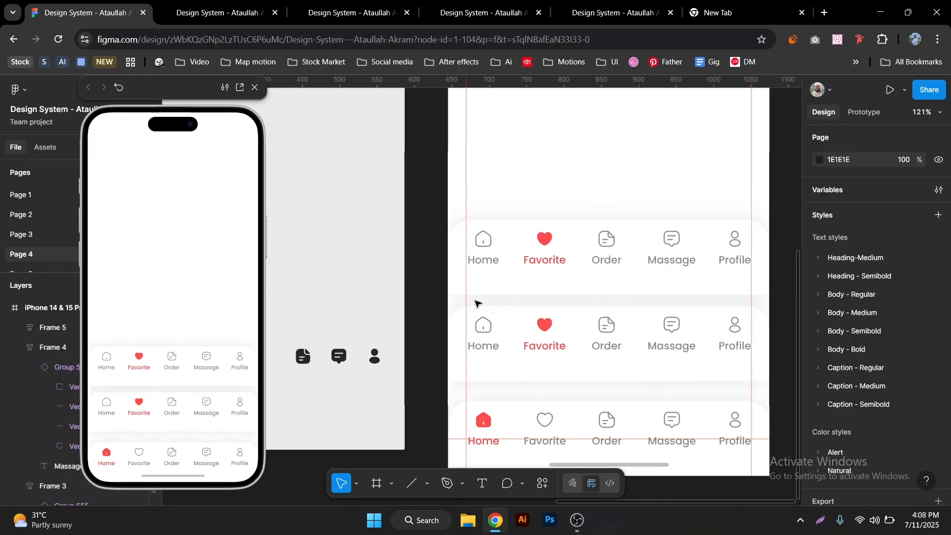
- Replace the outlined Order icon in the upper bar with the filled order icon from the icon set
left_click_drag(302, 359, 607, 244)
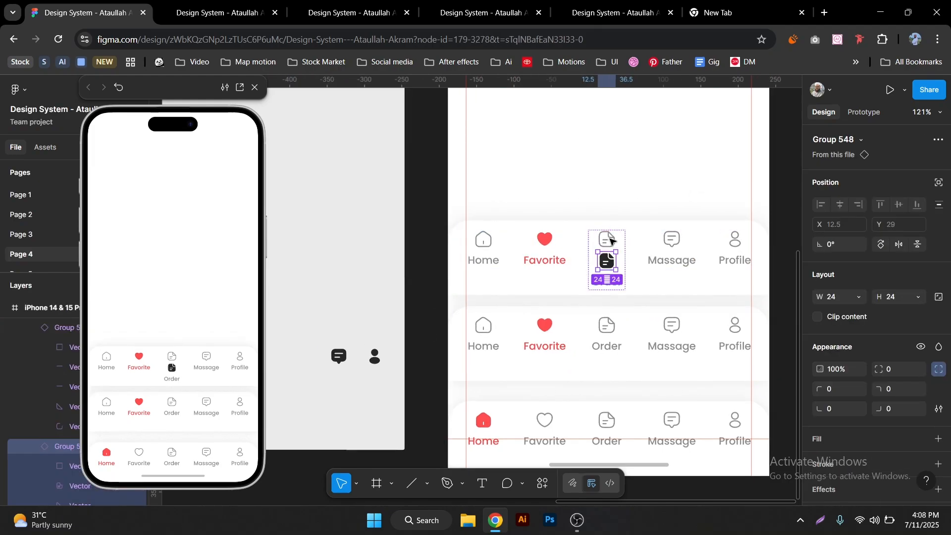
key("Escape")
- Replace the upper bar's red Favorite item with a copy of the outlined grey Favorite item from the Home-active bar
left_click(548, 423)
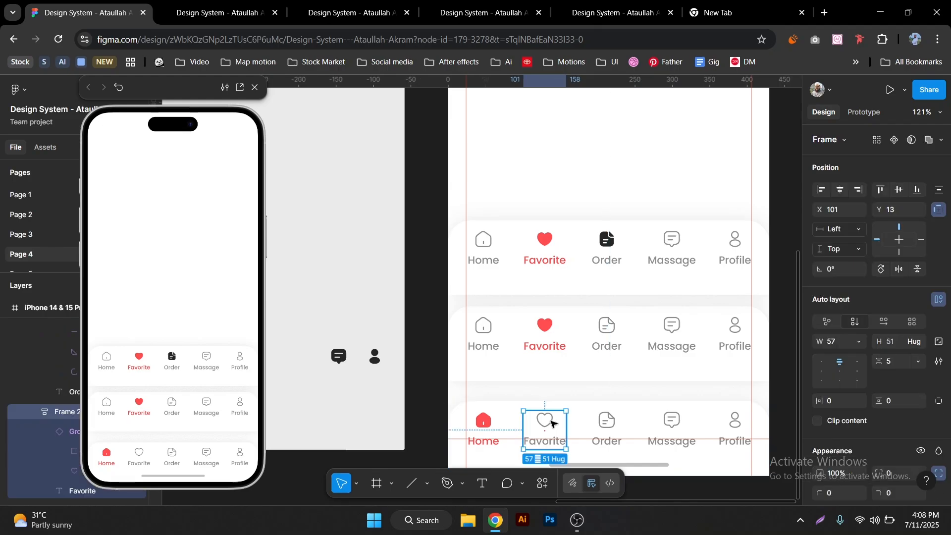
left_click(554, 424)
left_click(564, 425)
key("Escape")
left_click(550, 420)
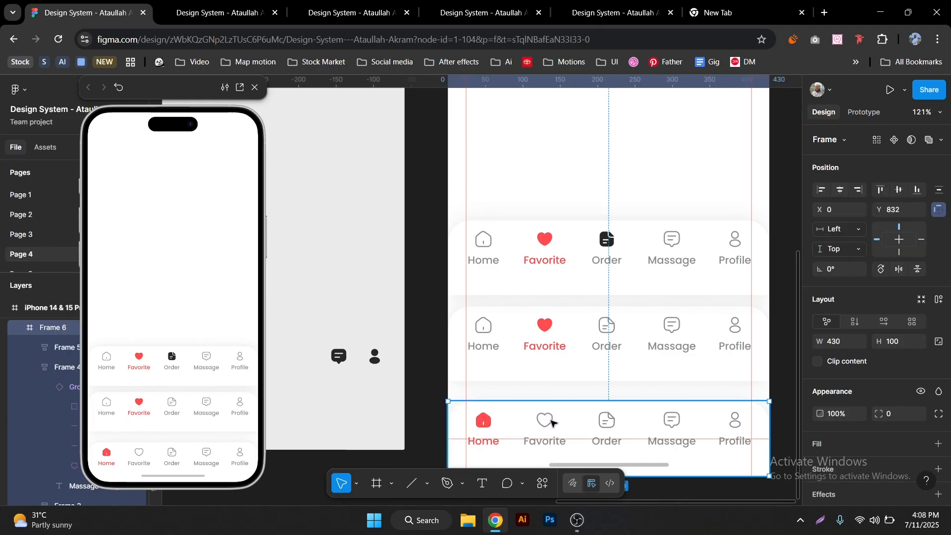
double_click(551, 421)
left_click(552, 247)
key("ctrl+v")
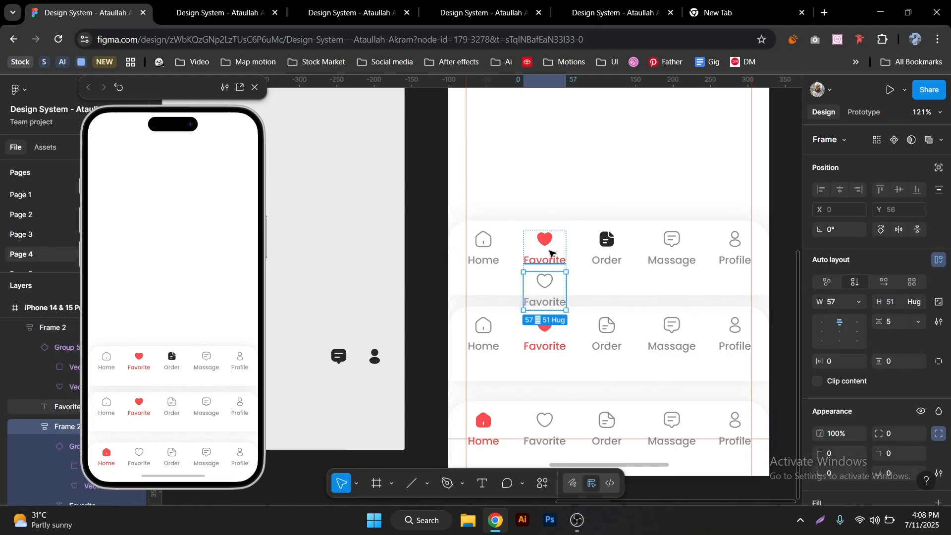
left_click(551, 259)
left_click(548, 240, "shift")
key("Delete")
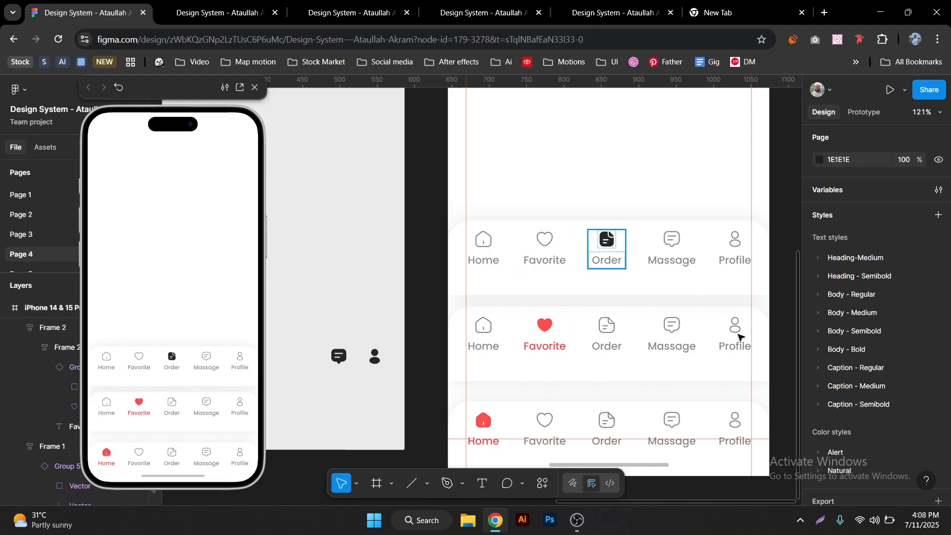
- Recolor the upper bar's Order icon and label with the Alert/Red color style
left_click(607, 248)
left_click(820, 425)
scroll(733, 394, "up", 5)
left_click(712, 401)
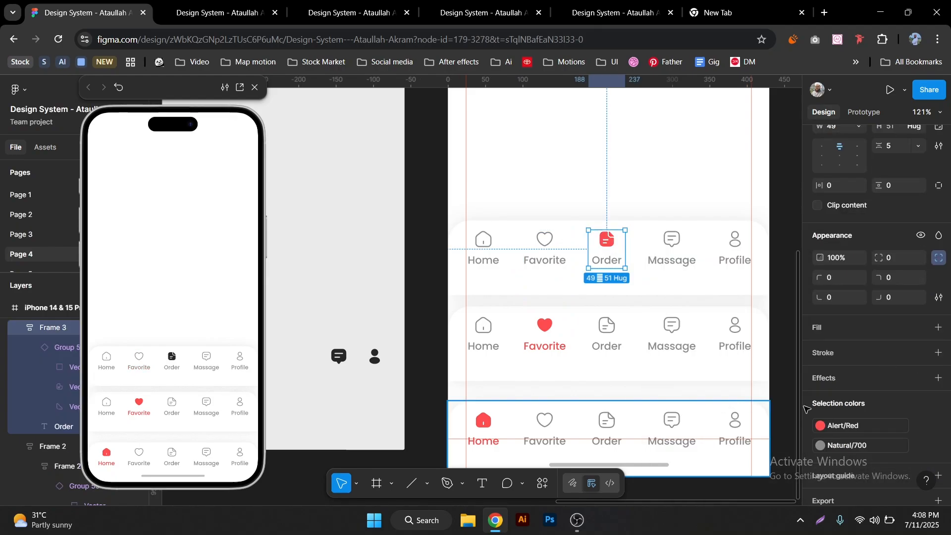
left_click(821, 446)
left_click(697, 415)
left_click(821, 446)
scroll(735, 365, "up", 5)
left_click(692, 404)
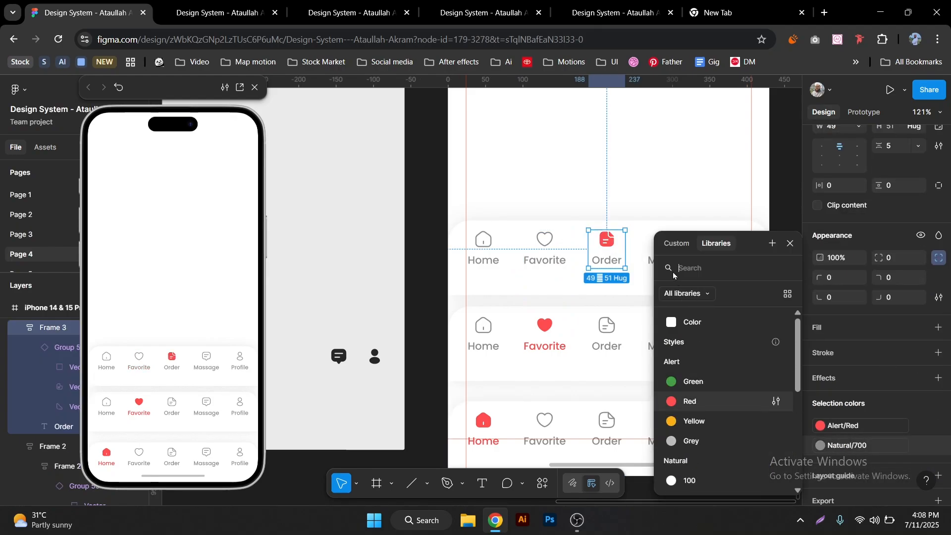
- Duplicate the Order-active bar and place the copy just above it
left_click(671, 255)
left_click(730, 284)
left_click_drag(417, 224, 731, 284)
left_click_drag(686, 249, 683, 184)
- Replace the outlined Massage icon in the new upper bar with the filled message icon from the icon set
left_click(341, 384)
key("ctrl+c")
double_click(678, 180)
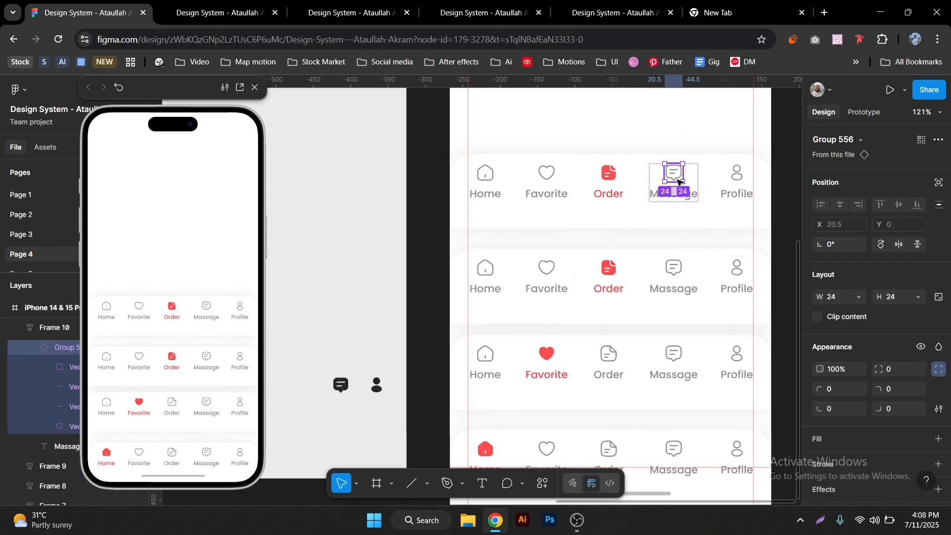
key("ctrl+v")
left_click(675, 176)
key("Delete")
- Recolor the upper bar's Massage icon and label with the Alert/Red color style
left_click(680, 192)
scroll(861, 297, "down", 4)
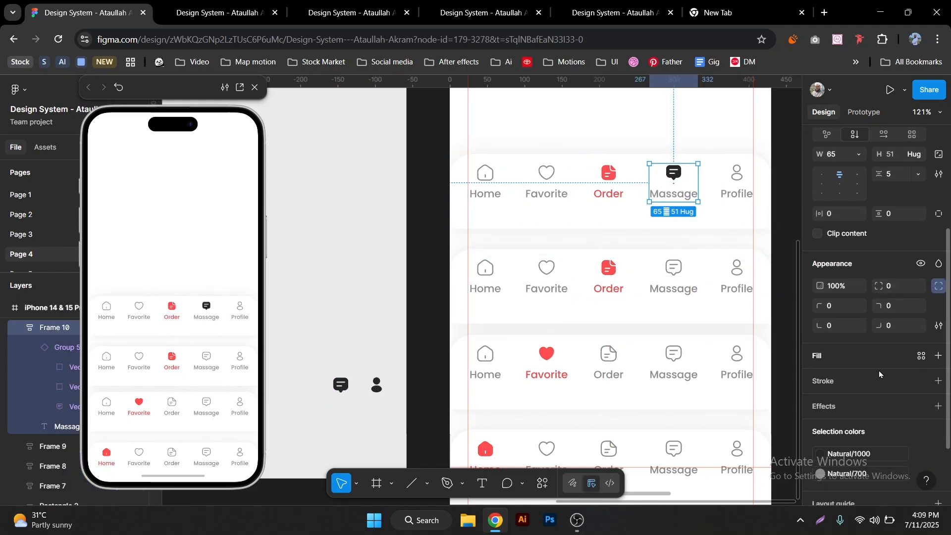
left_click(821, 386)
left_click(697, 405)
left_click(821, 405)
scroll(743, 383, "up", 4)
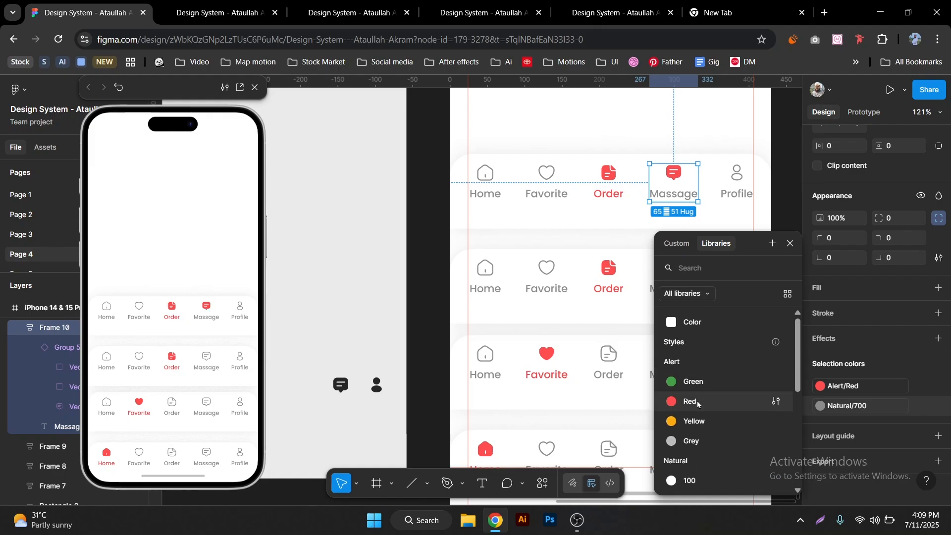
left_click(696, 404)
- Replace the upper bar's red Order item with a copy of the outlined grey Order item from the Favorite-active bar
left_click(734, 195)
left_click(608, 191)
double_click(609, 360)
key("ctrl+c")
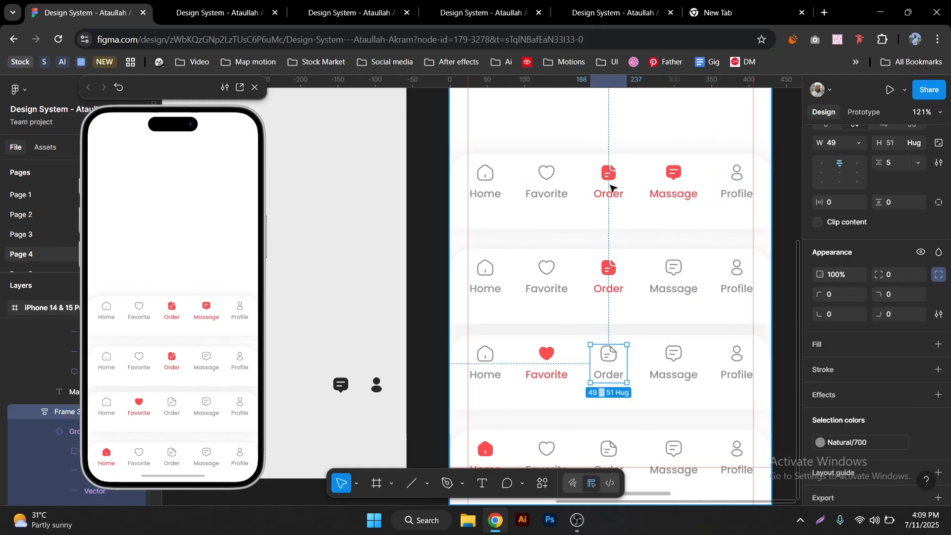
left_click(612, 187)
key("ctrl+v")
left_click(612, 179)
key("Delete")
double_click(614, 177)
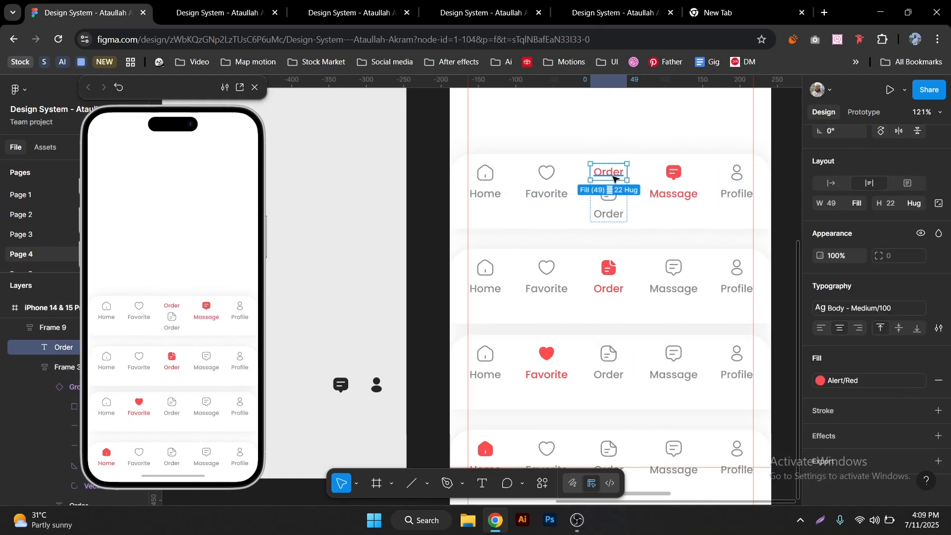
key("Delete")
- Duplicate the Massage-active bar and place the copy just above it
left_click(730, 197)
scroll(691, 193, "down", 3)
left_click_drag(691, 193, 680, 240)
left_click_drag(733, 247, 560, 232)
left_click_drag(709, 244, 707, 188)
- Copy the filled profile icon from the icon set for the topmost bar's Profile item
scroll(706, 186, "up", 2)
left_click(438, 401)
key("ctrl+c")
scroll(708, 188, "up", 3)
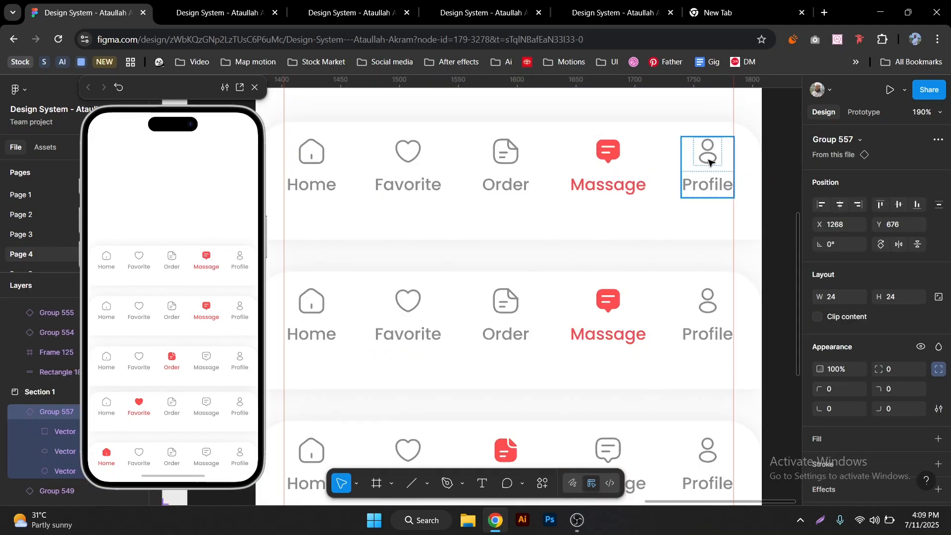
- Replace the outlined Profile icon in the uppermost navigation bar with the copied filled icon, placed above its label
left_click(709, 161)
key("ctrl+v")
left_click(711, 162)
key("Delete")
double_click(718, 157)
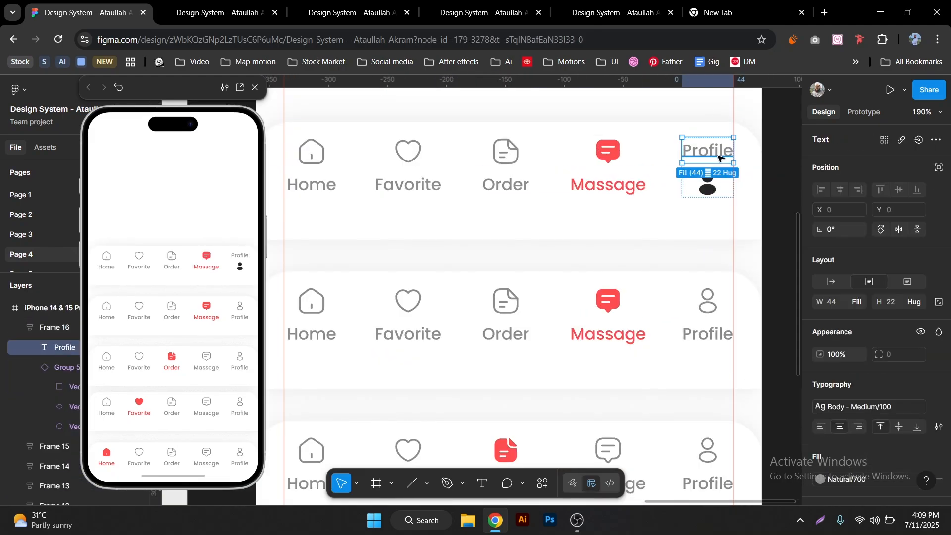
key("Down")
- Replace the red Massage item in the uppermost navigation bar with a copy of the grey outlined Massage item from the Order bar
left_click(601, 164)
left_click(612, 449)
key("ctrl+c")
left_click(606, 157)
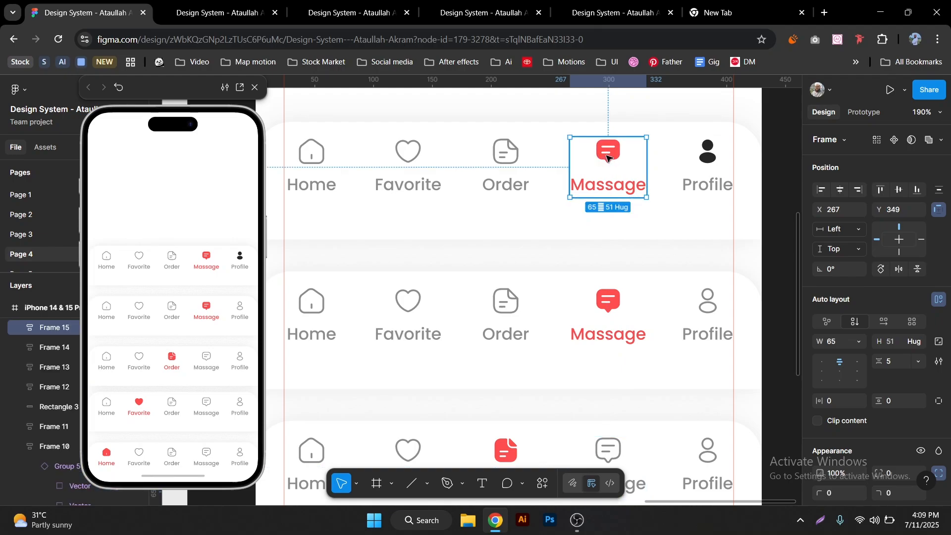
key("ctrl+v")
left_click(615, 154)
key("Delete")
left_click(613, 156)
key("Delete")
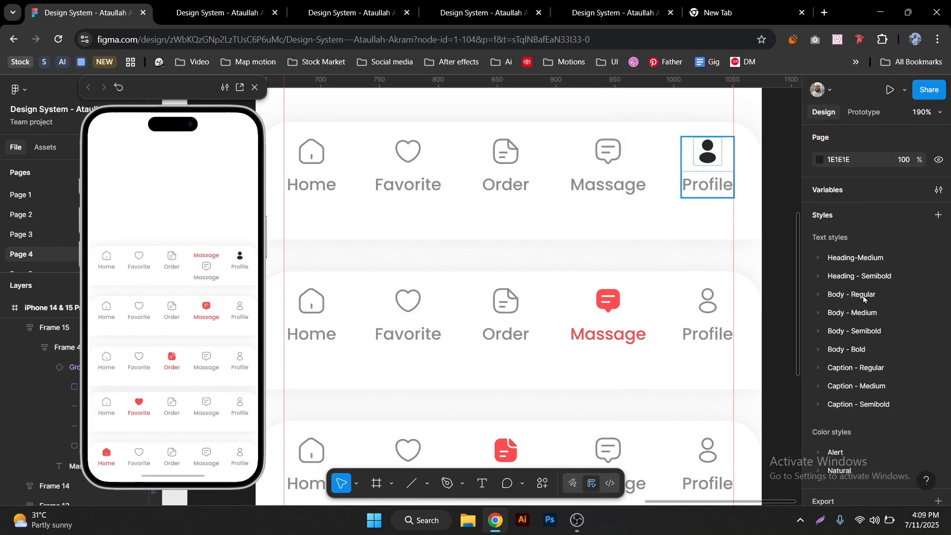
- Recolor the Profile icon and label in the uppermost navigation bar to Alert/Red
left_click(703, 163)
scroll(864, 297, "down", 2)
left_click(820, 394)
left_click(694, 401)
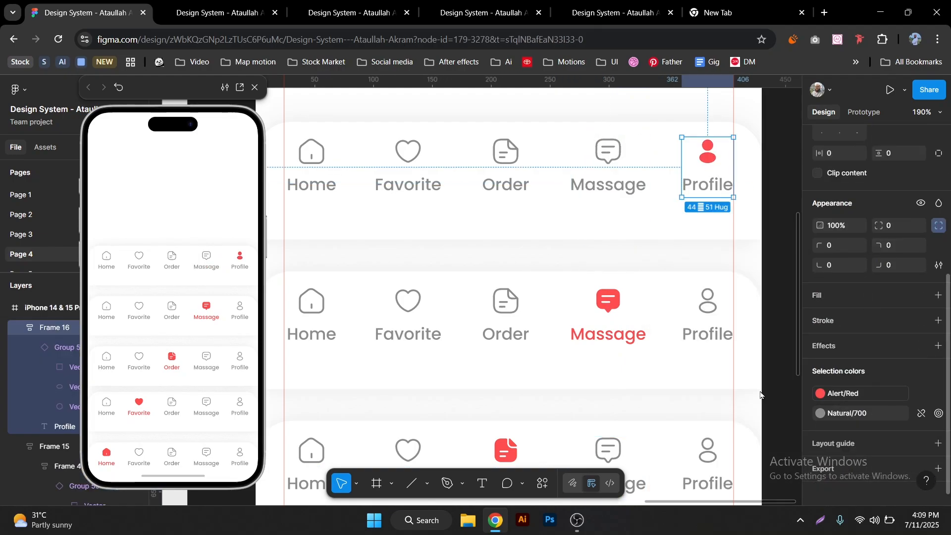
left_click(821, 413)
left_click(694, 401)
- Deselect the Profile item and hide the rulers to view all the navigation bars without guides
left_click(772, 257)
scroll(771, 257, "down", 5)
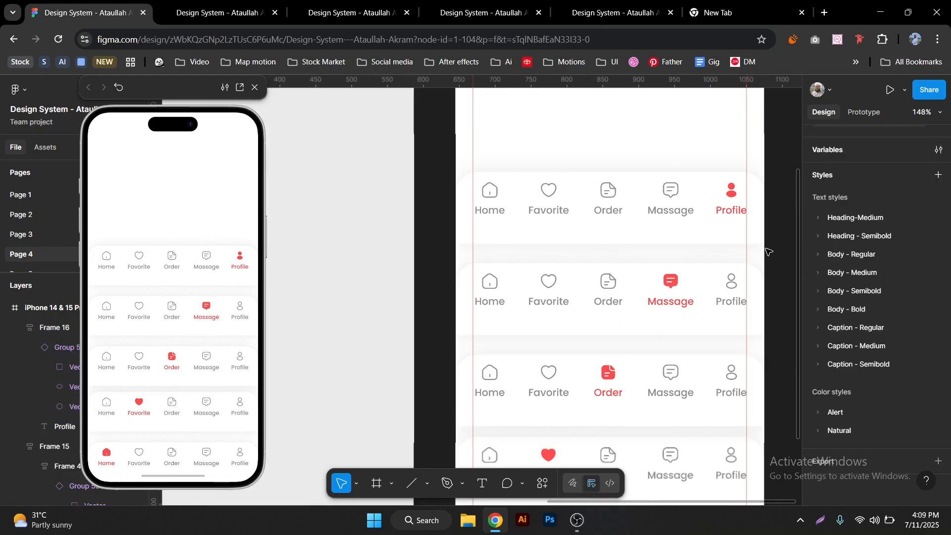
left_click_drag(720, 240, 607, 161)
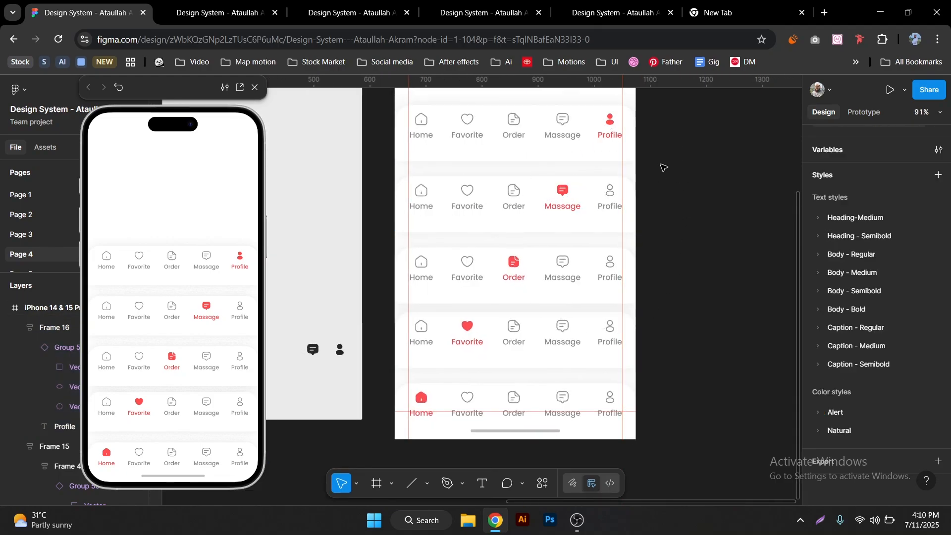
key("shift+r")
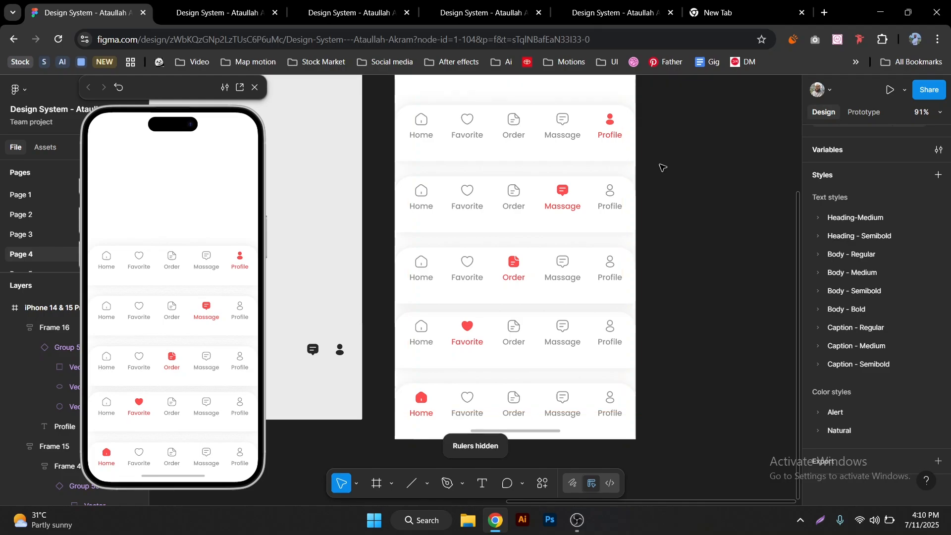
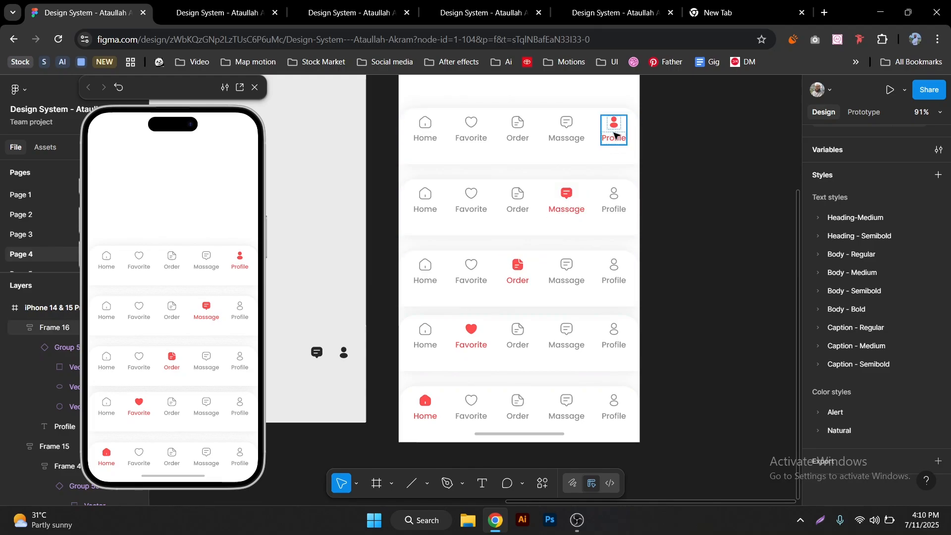
- Move all the navigation bars out of the iPhone frame onto the empty canvas beside it
left_click_drag(692, 100, 400, 438)
left_click_drag(556, 249, 541, 246)
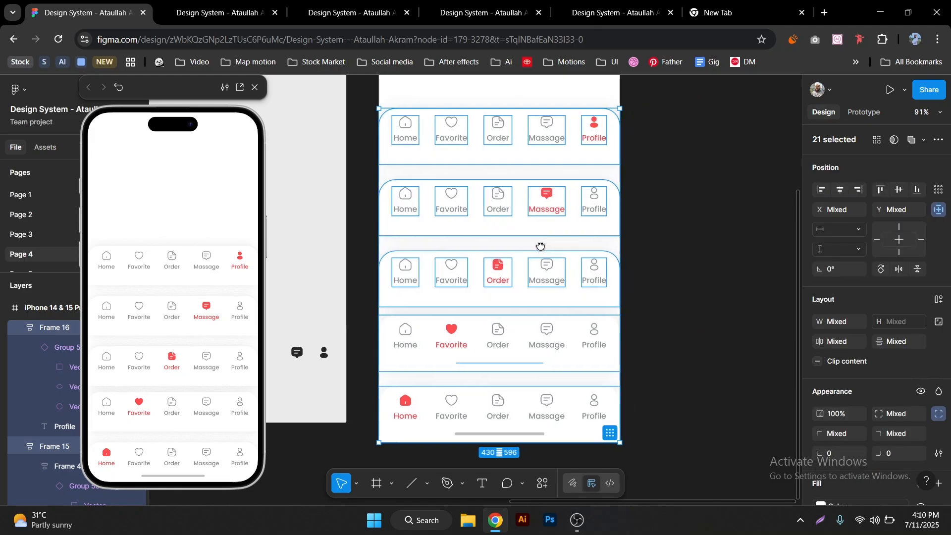
left_click_drag(539, 206, 654, 221)
- Create a component set from all the navigation bars and name it Nev Ber
left_click_drag(747, 135, 498, 411)
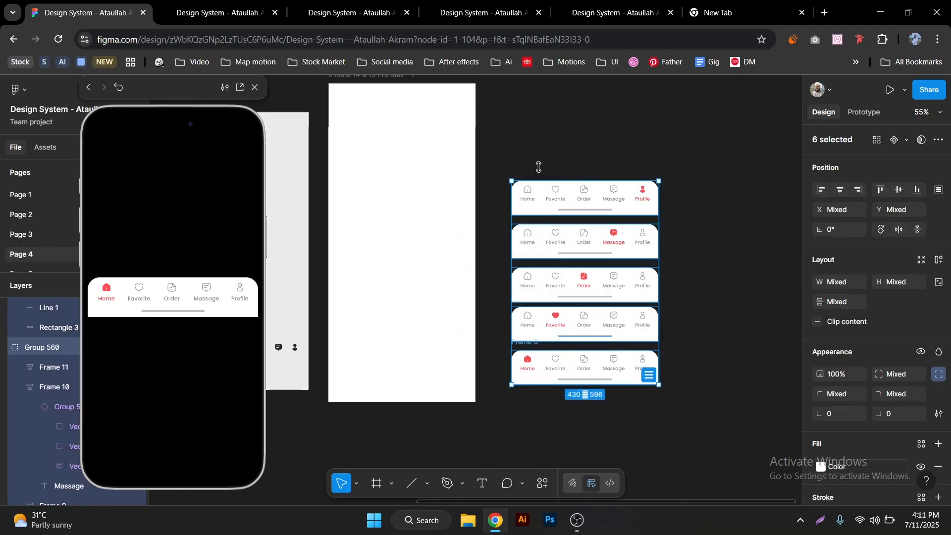
left_click(906, 141)
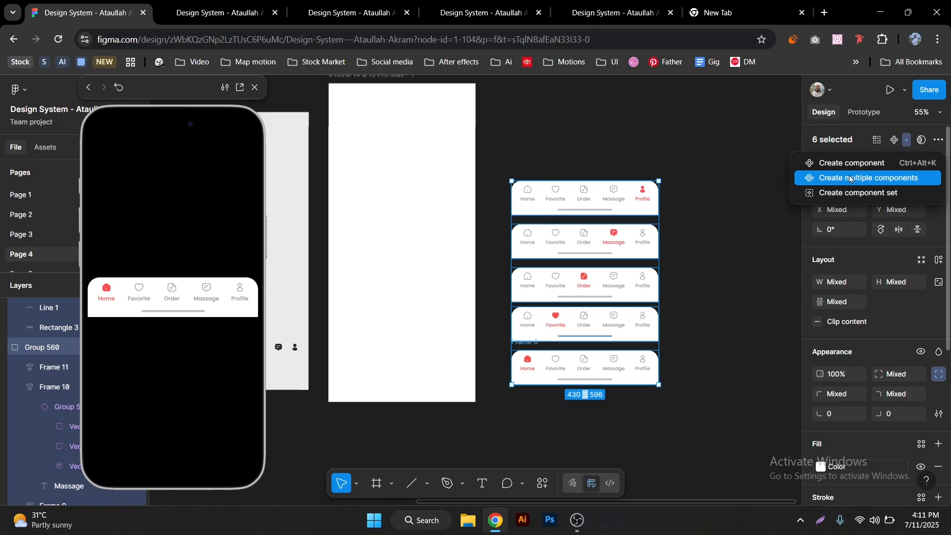
left_click(887, 196)
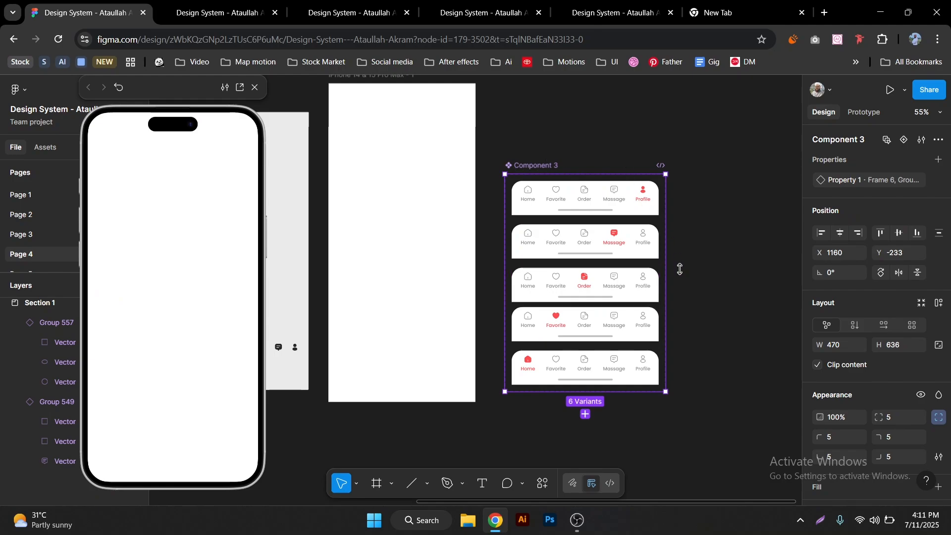
double_click(544, 166)
type("Nev Ber")
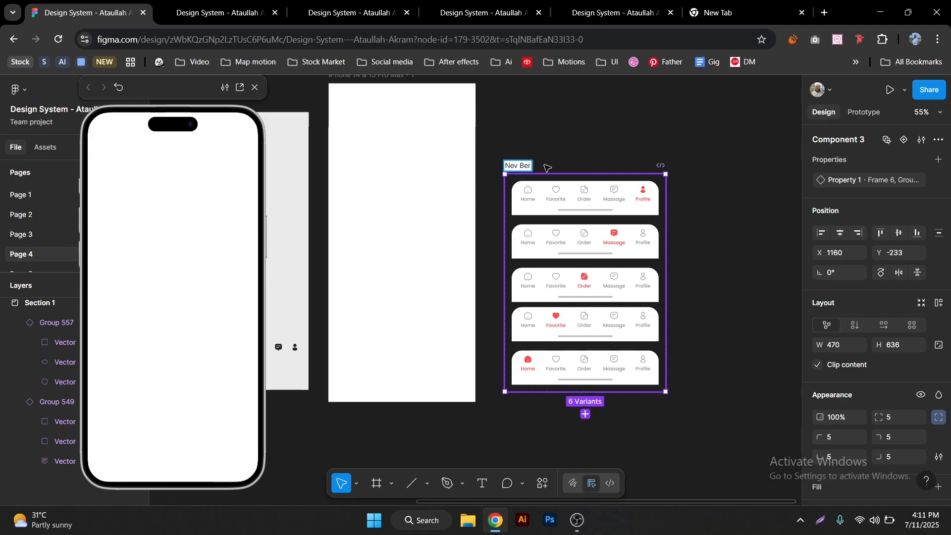
key("Return")
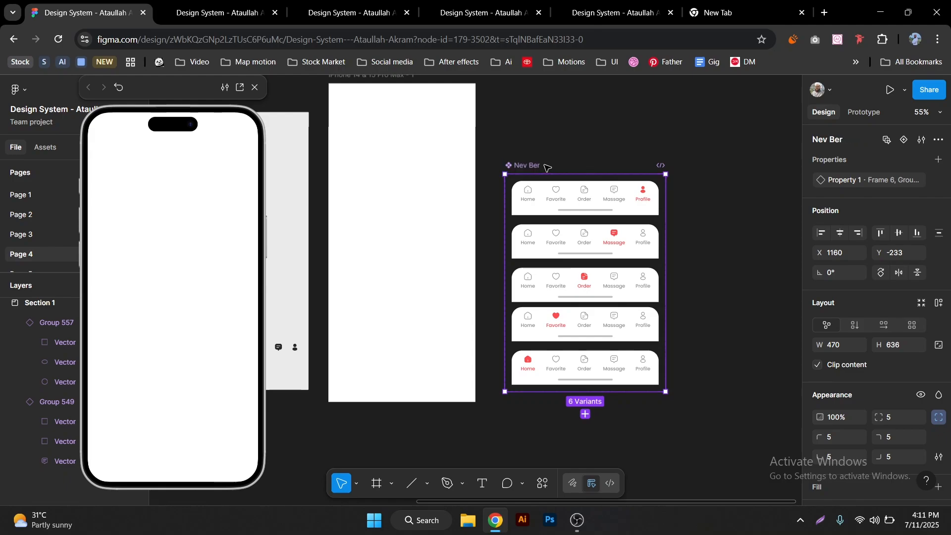
- Name the Nev Ber variants Home, Favorite, Order, Massage and Profile to match each bar's red item
left_click(557, 366)
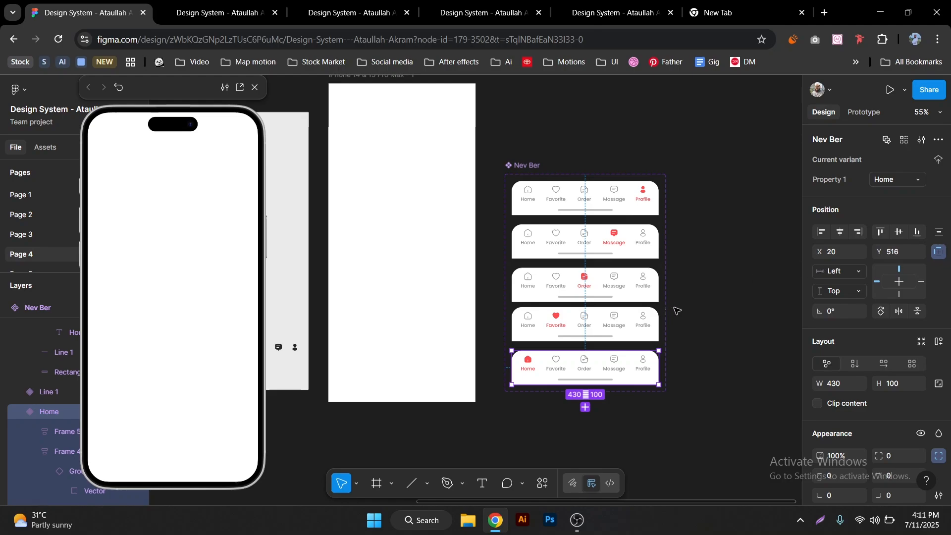
scroll(677, 311, "up", 3)
left_click(590, 334)
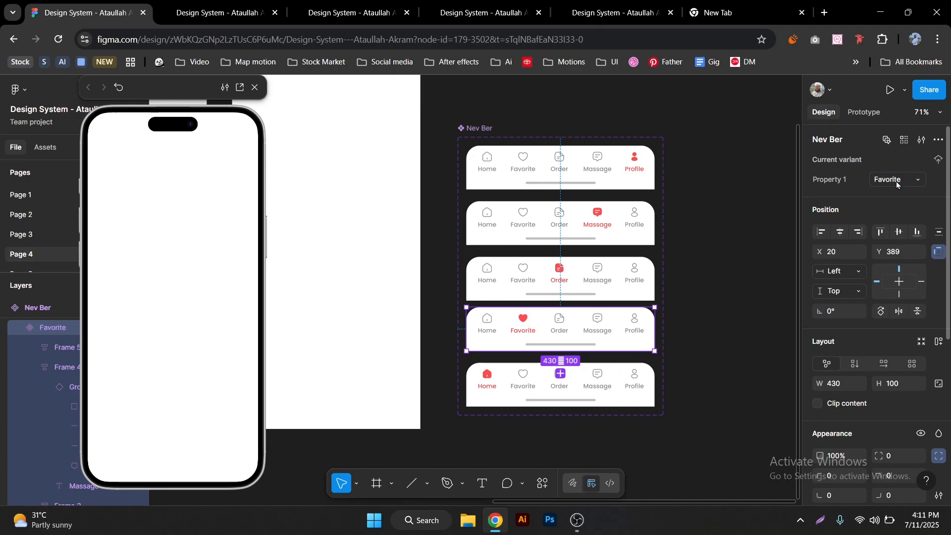
left_click(605, 273)
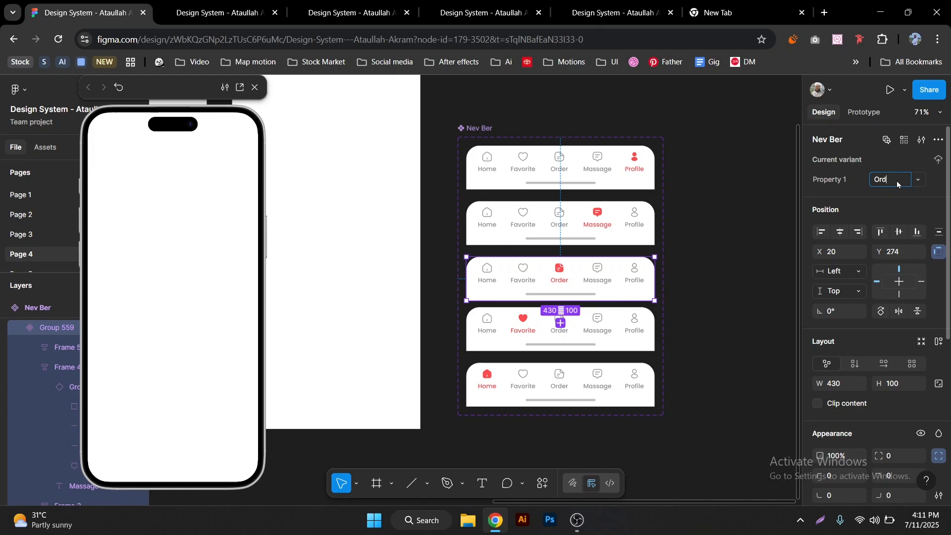
left_click(612, 227)
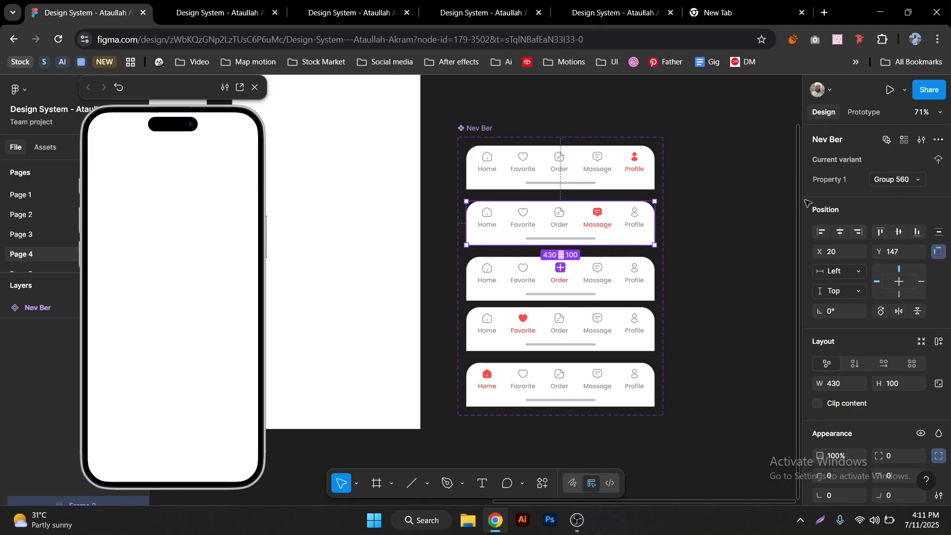
left_click(899, 183)
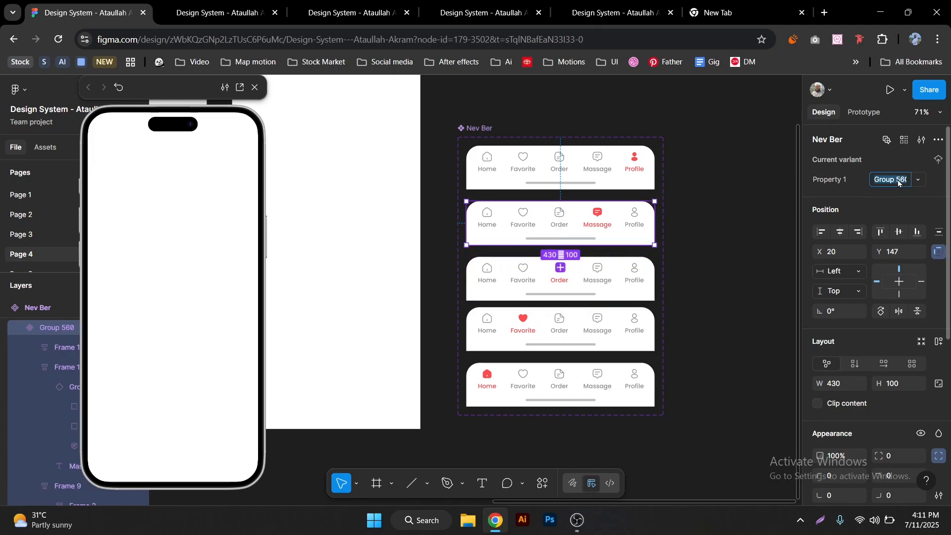
key("Return")
left_click(623, 171)
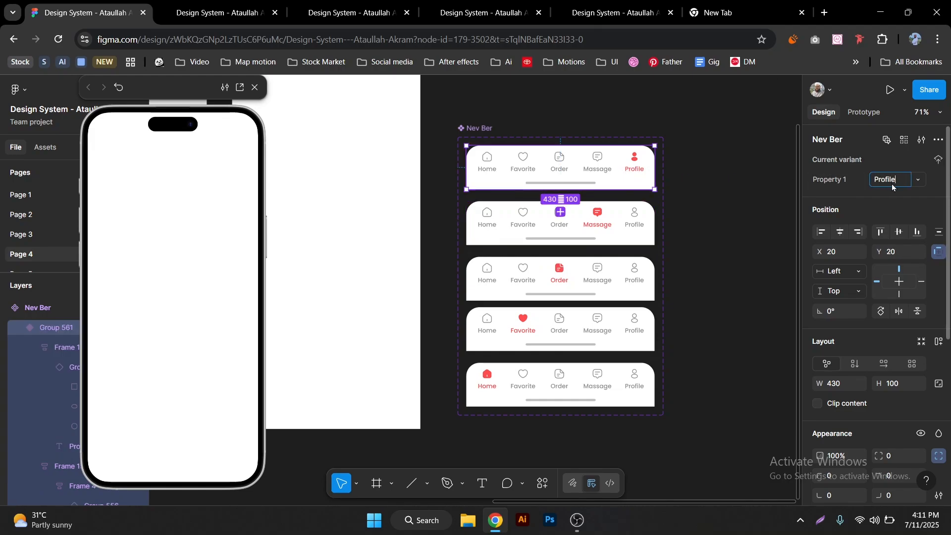
left_click(686, 213)
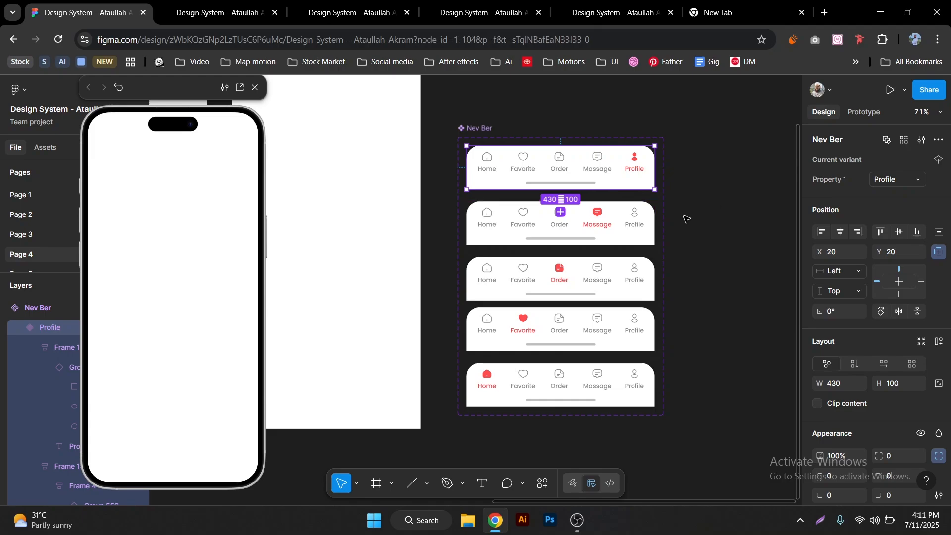
- Place a copy of the Home variant of the Nev Ber component inside the iPhone frame
left_click_drag(207, 85, 784, 91)
left_click(365, 170)
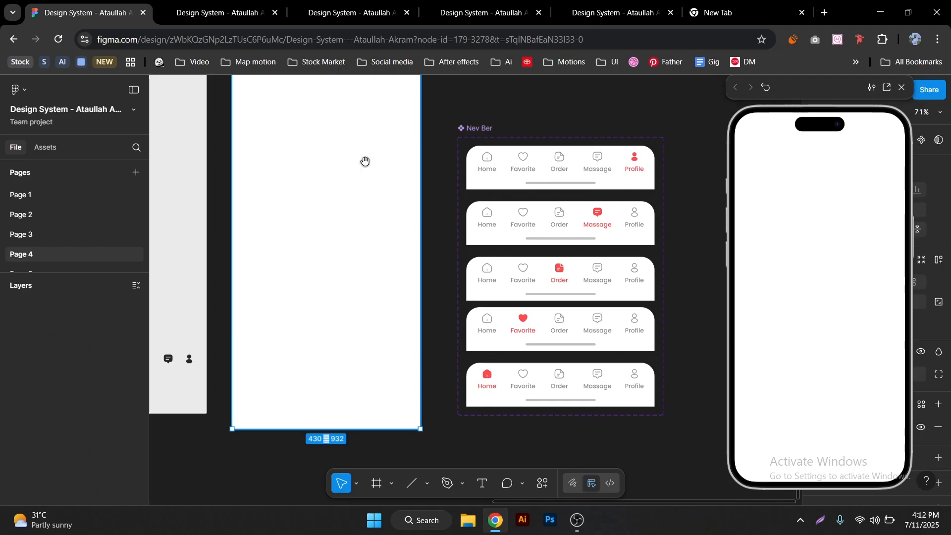
key("ctrl+z")
key("space")
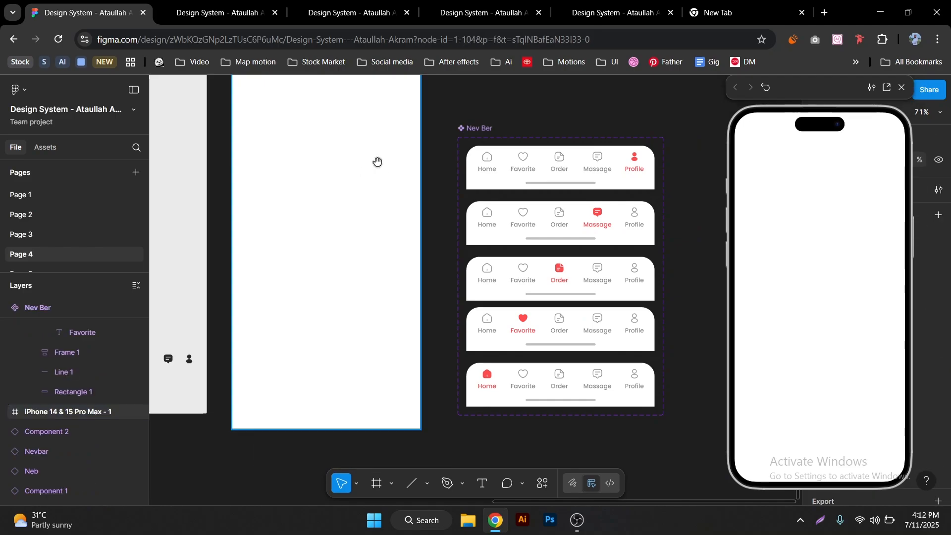
left_click_drag(379, 165, 404, 181)
left_click(525, 181)
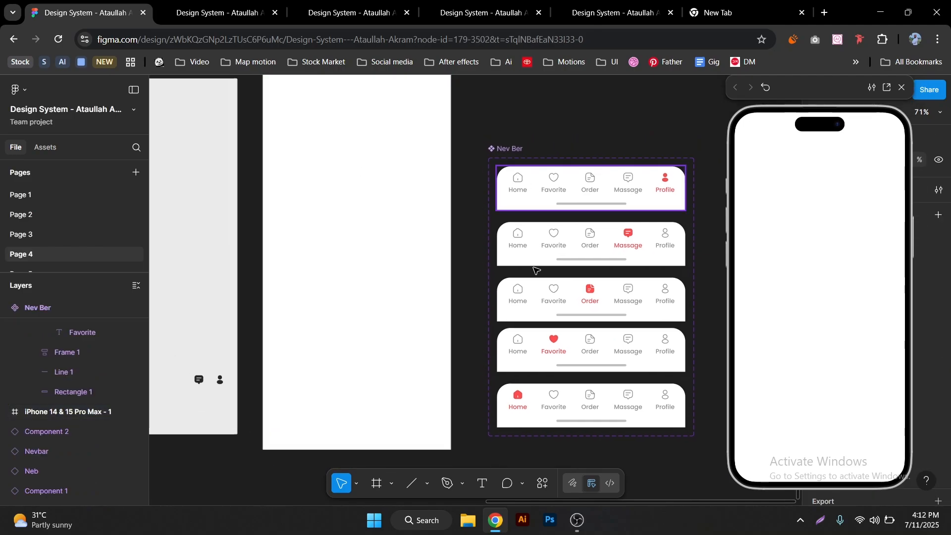
left_click(558, 408)
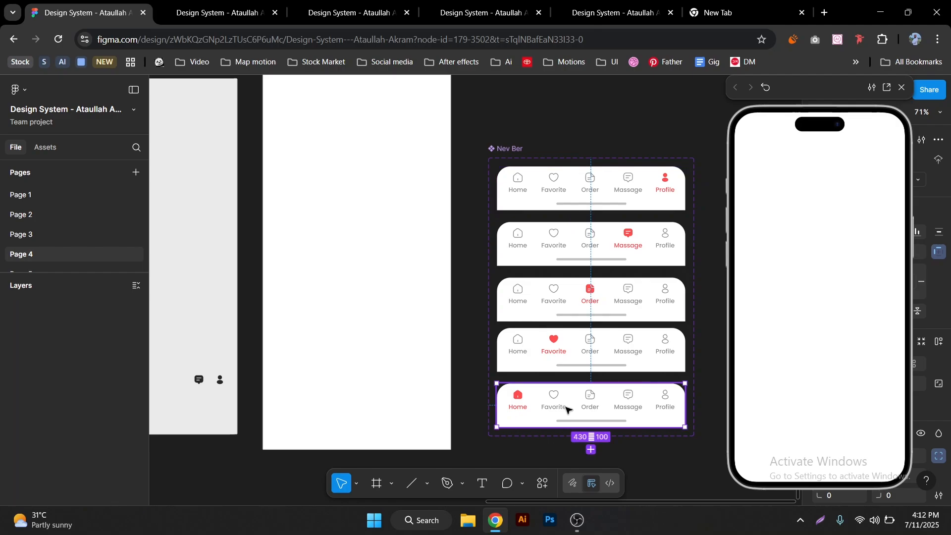
left_click_drag(437, 373, 355, 326)
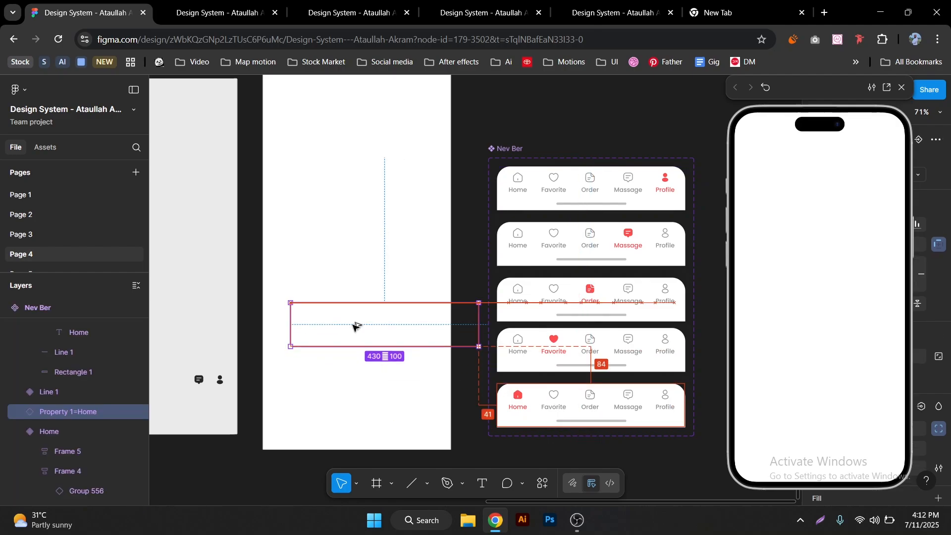
- Close the preview and align the Nev Ber instance to the bottom of the iPhone frame
left_click(902, 88)
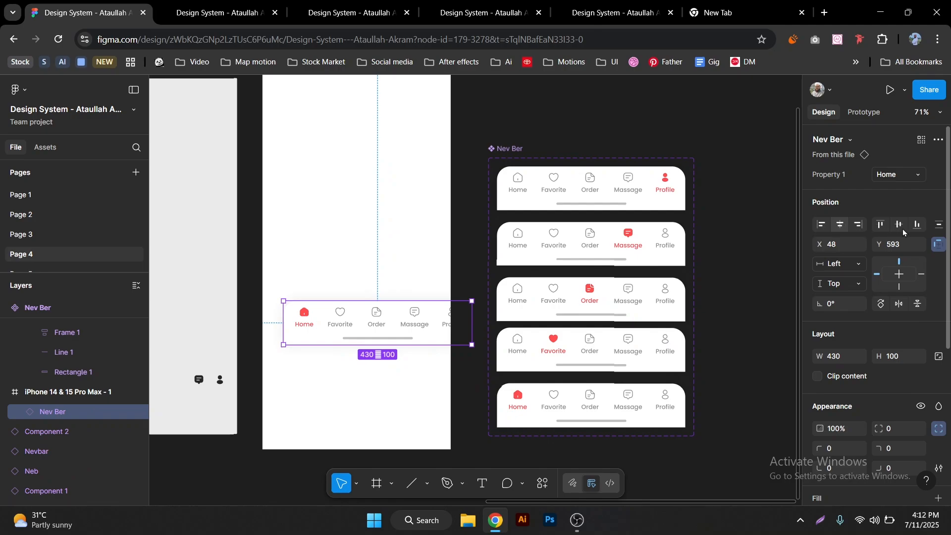
left_click(917, 224)
left_click_drag(354, 346, 394, 322)
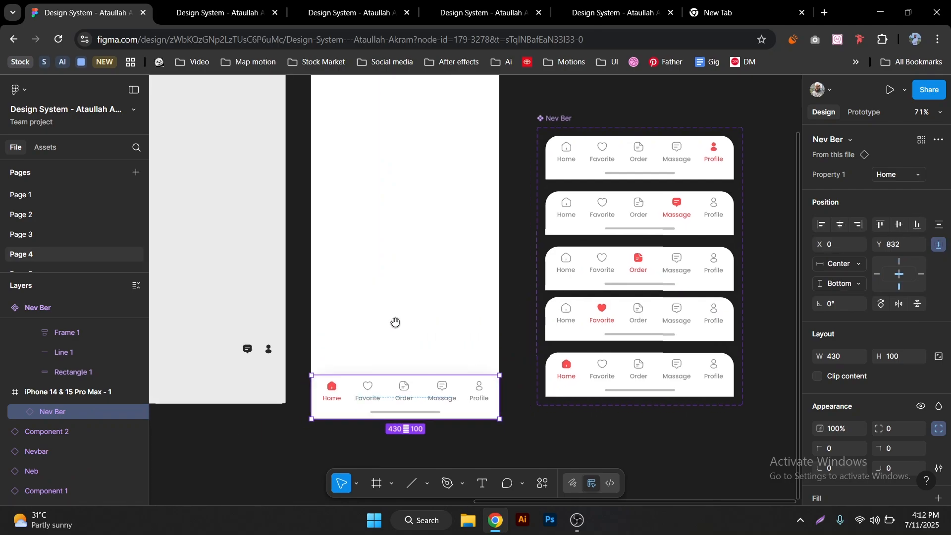
- Reopen the prototype preview and move it beside the iPhone frame, clear of the design properties
key("shift+space")
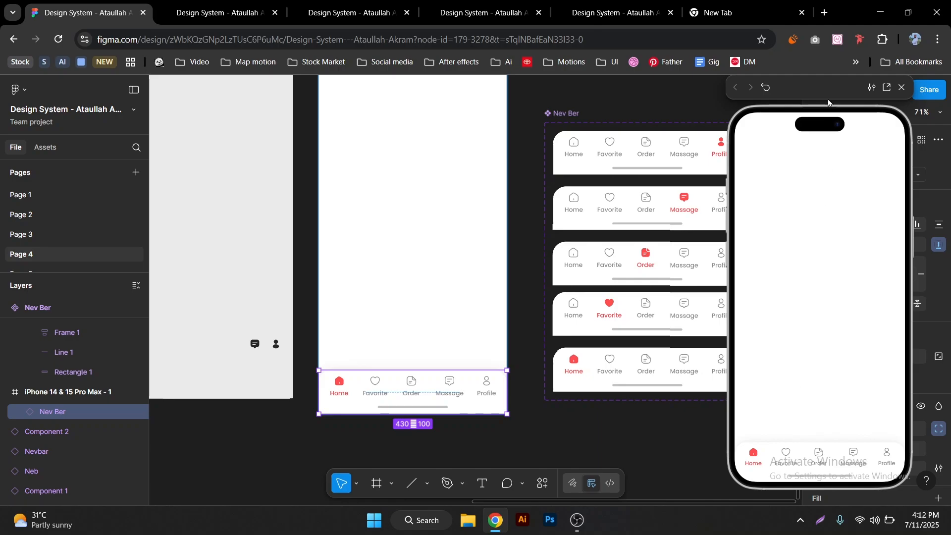
left_click_drag(805, 88, 220, 87)
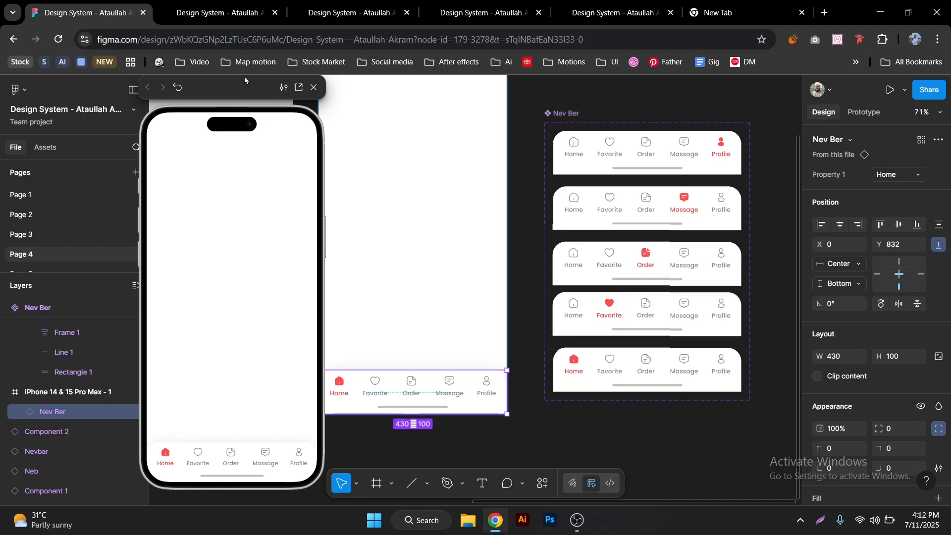
left_click_drag(235, 75, 210, 75)
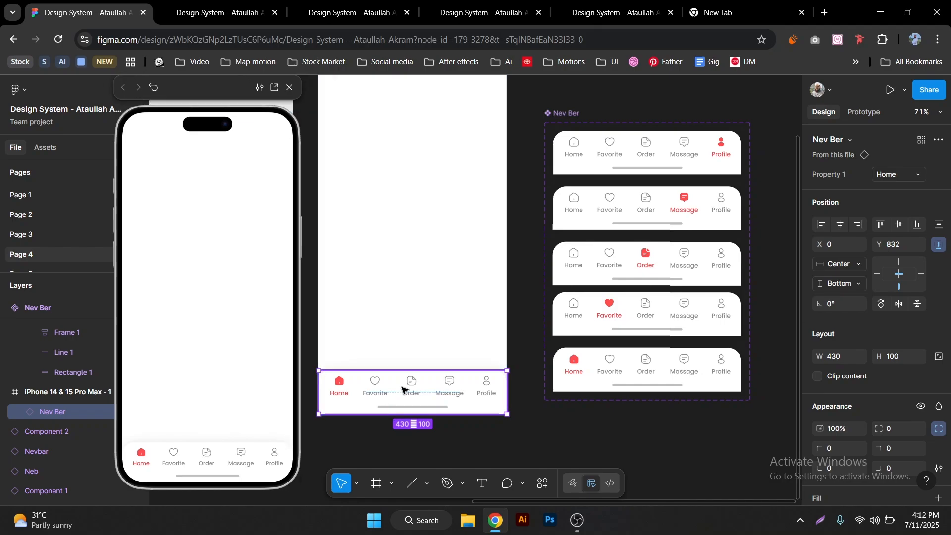
- Switch the iPhone frame's Nev Ber instance through the Favorite, Order and Massage variants, ending on Profile
left_click(891, 176)
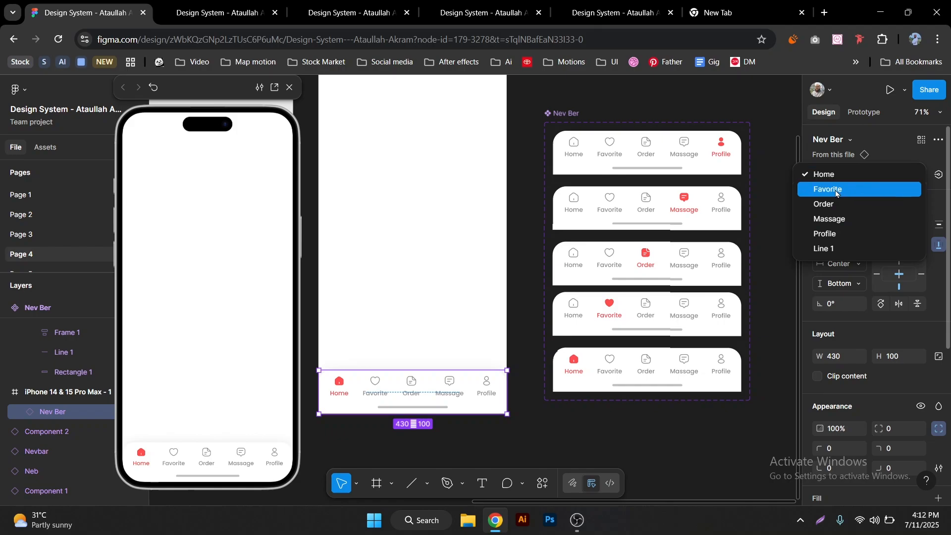
left_click(835, 190)
left_click(889, 177)
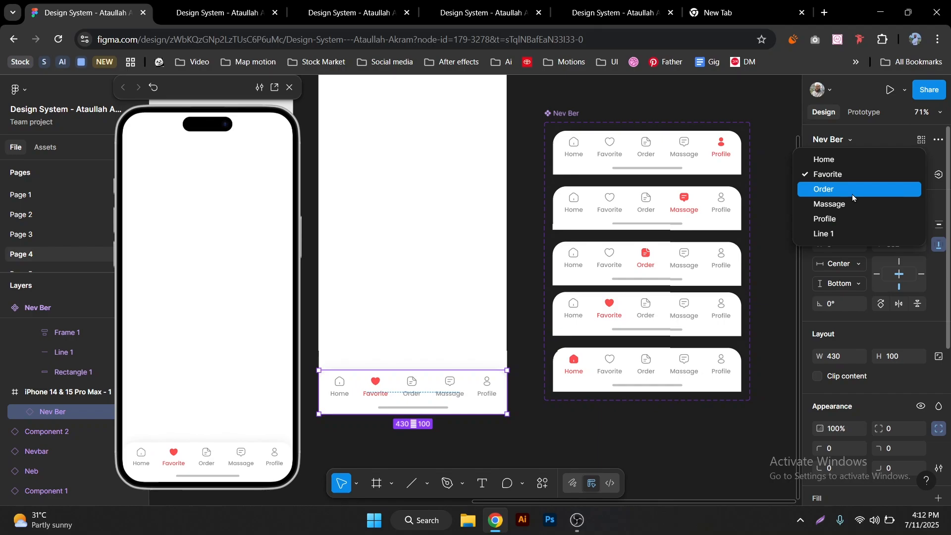
left_click(852, 189)
left_click(890, 177)
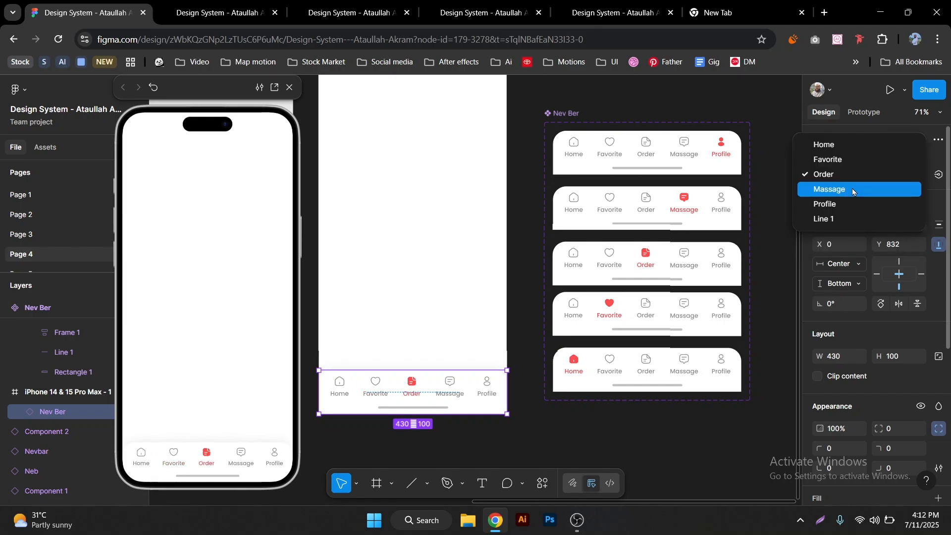
left_click(849, 191)
left_click(894, 176)
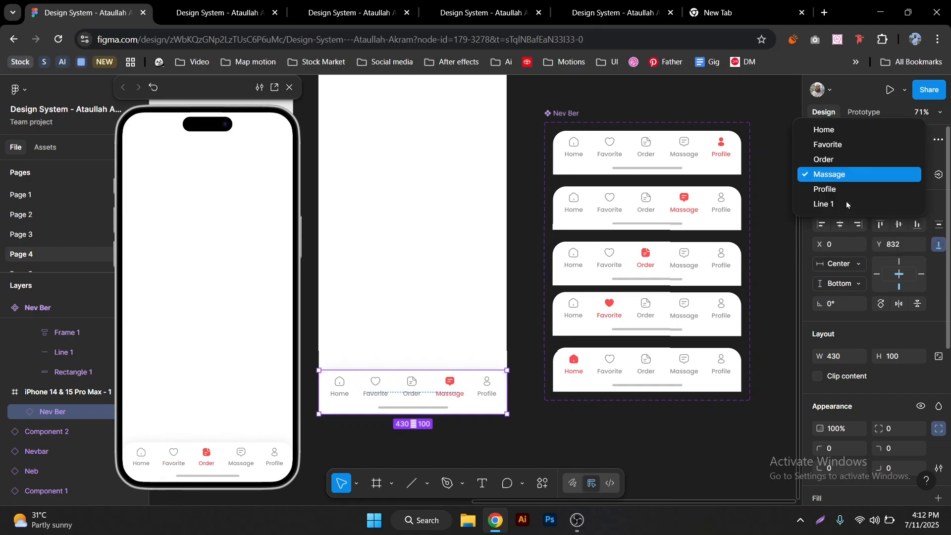
left_click(837, 193)
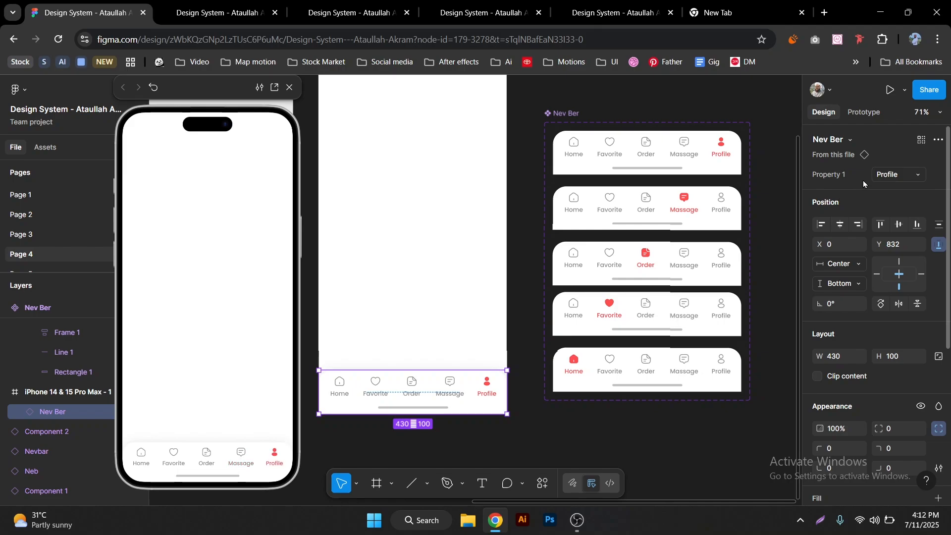
scroll(662, 240, "up", 2)
scroll(662, 240, "down", 3)
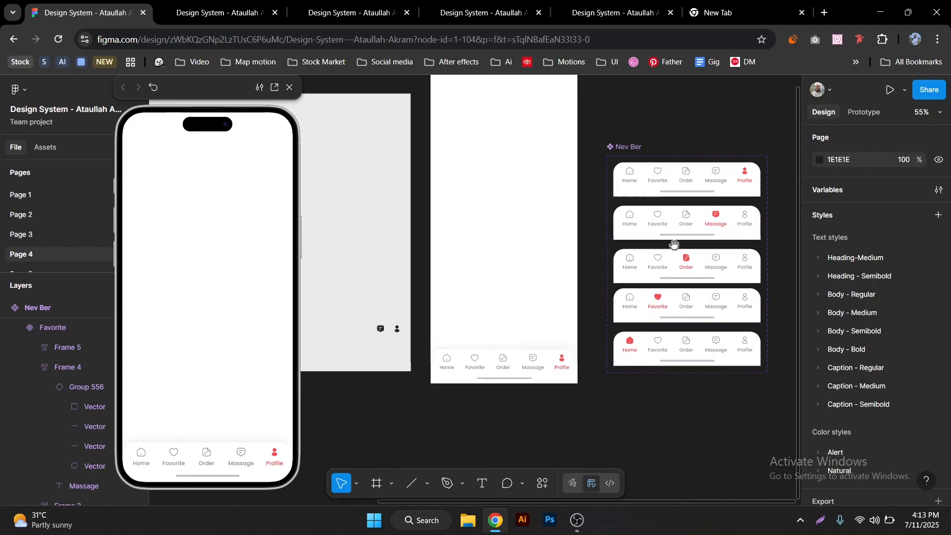
scroll(570, 167, "up", 2)
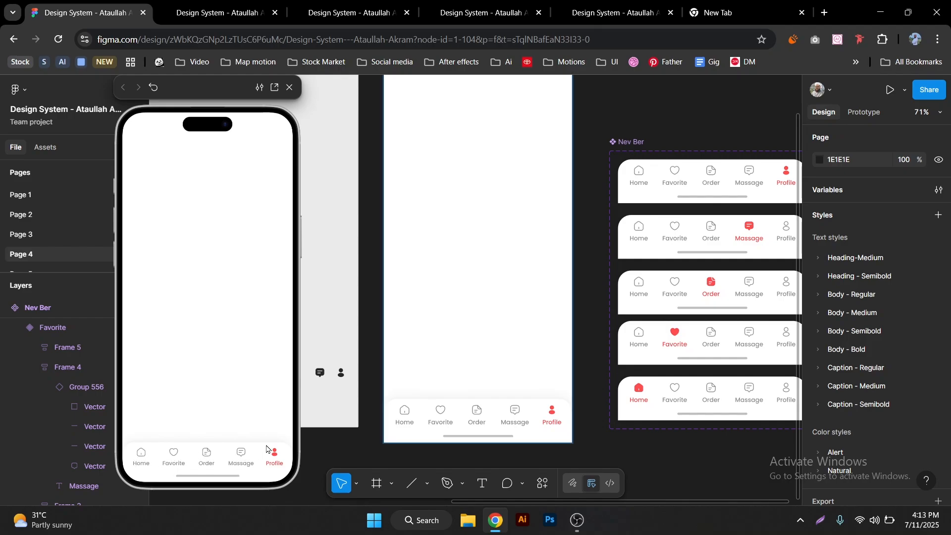
left_click_drag(535, 202, 474, 177)
key("ctrl+z")
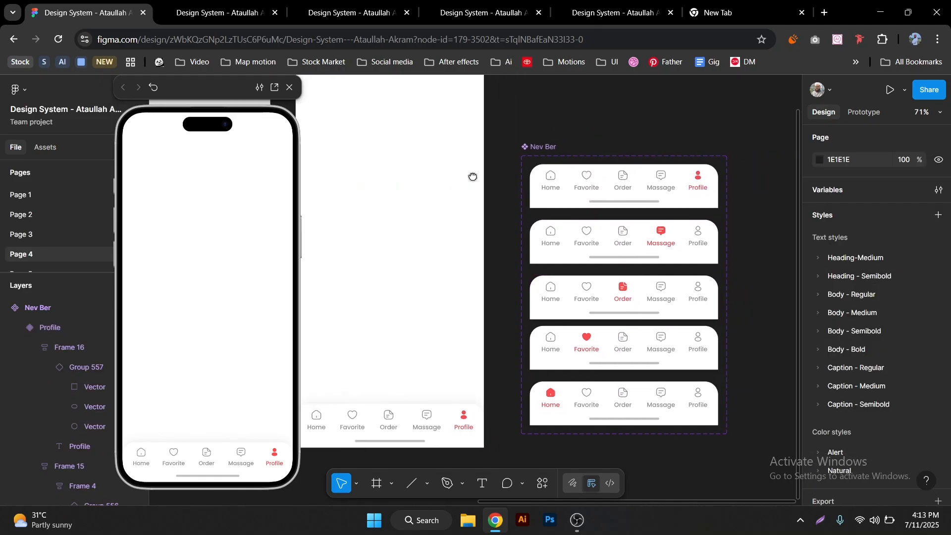
scroll(528, 198, "up", 3)
scroll(530, 188, "down", 3)
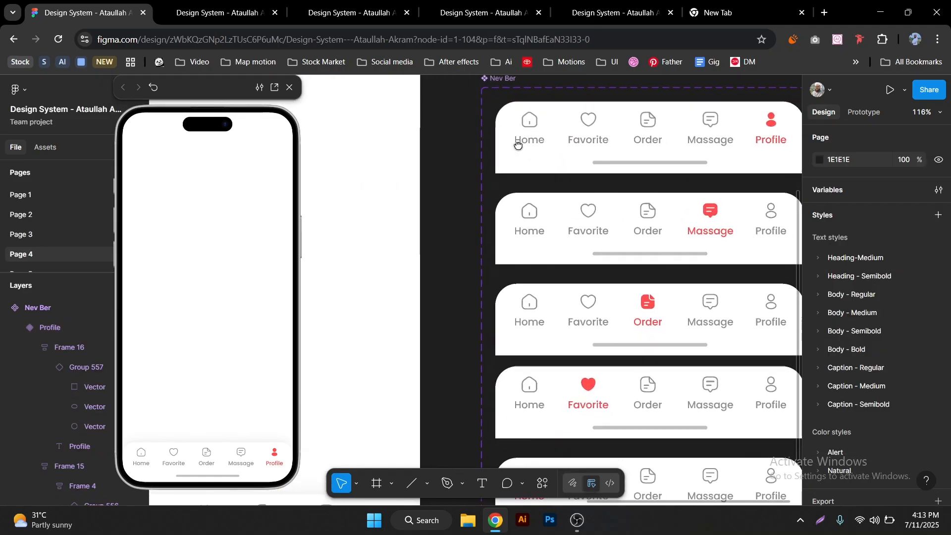
scroll(515, 151, "right", 2)
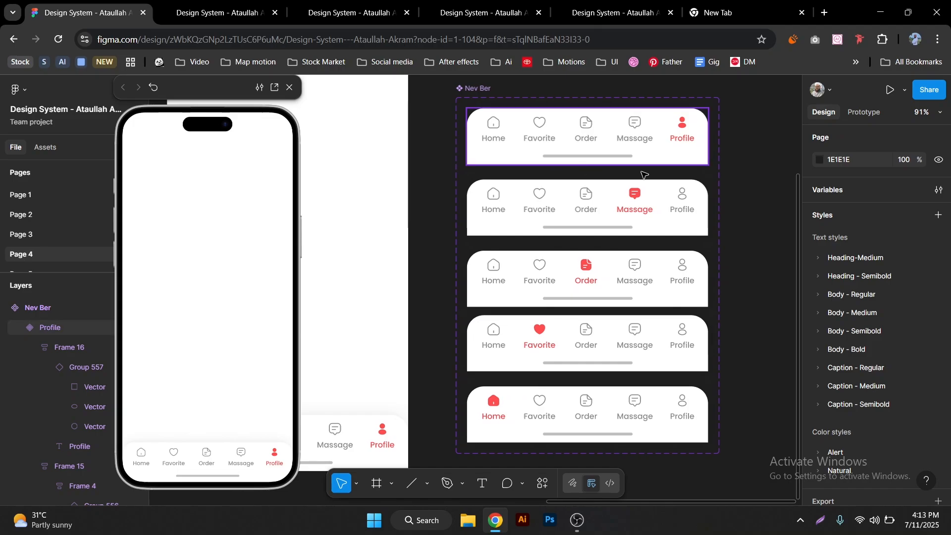
- Add a prototype connection from the inactive Home items in the Profile, Massage, Order and Favorite variants to the Home variant
left_click(875, 112)
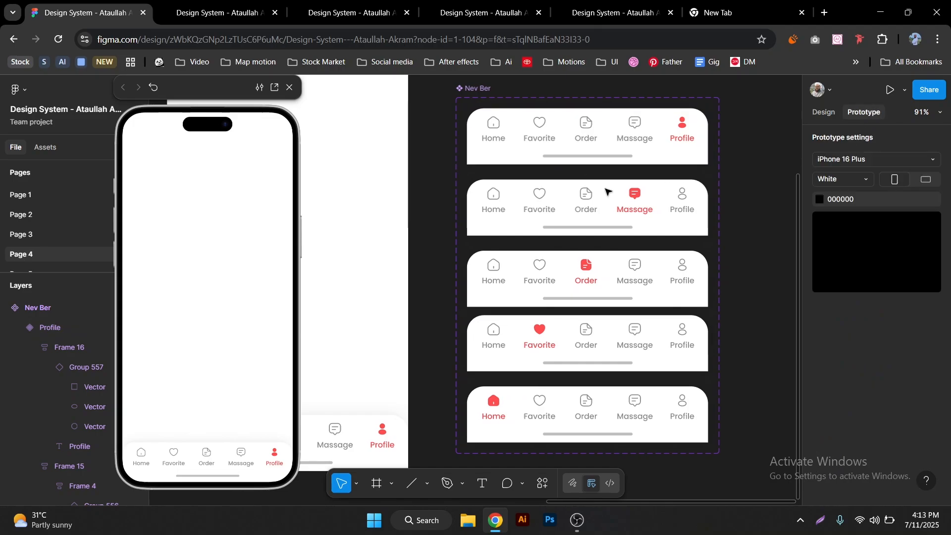
double_click(494, 128)
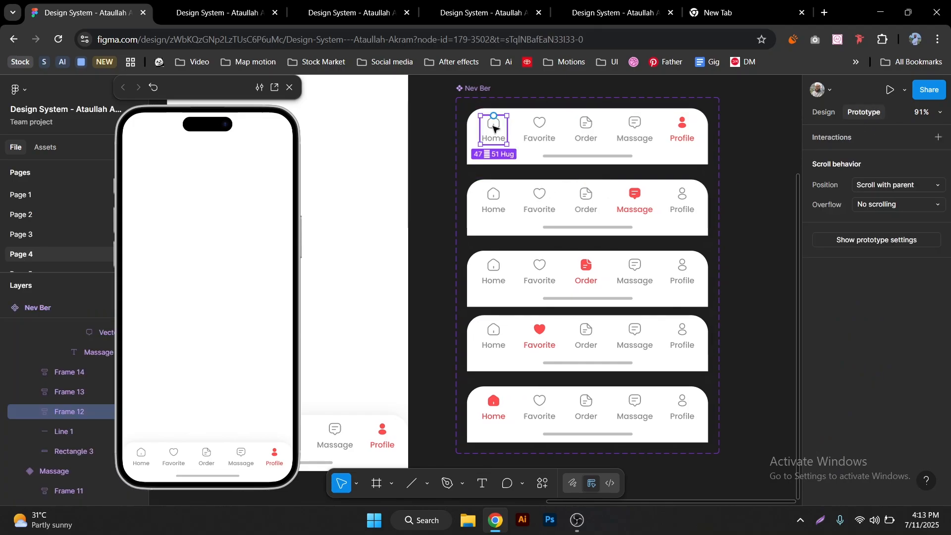
left_click(496, 203, "shift")
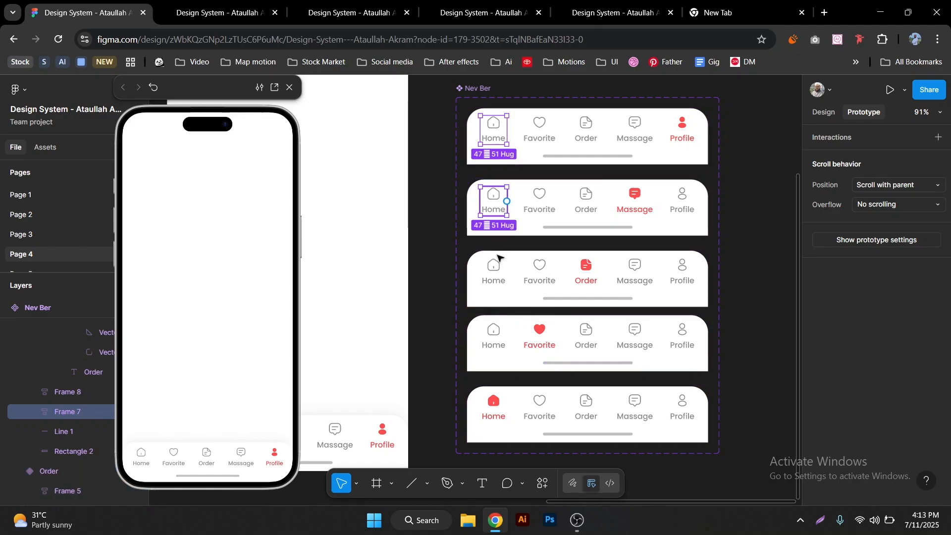
left_click(494, 277, "shift")
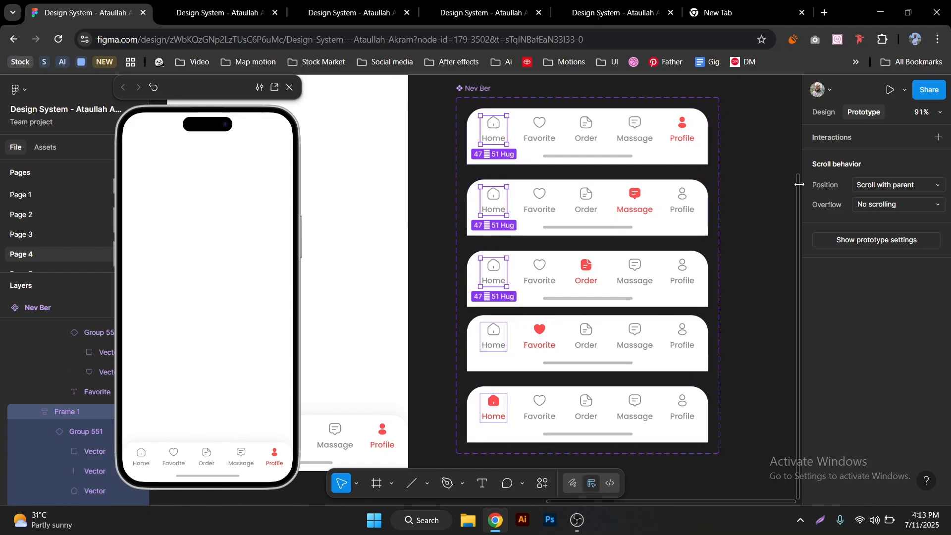
left_click(494, 337, "shift")
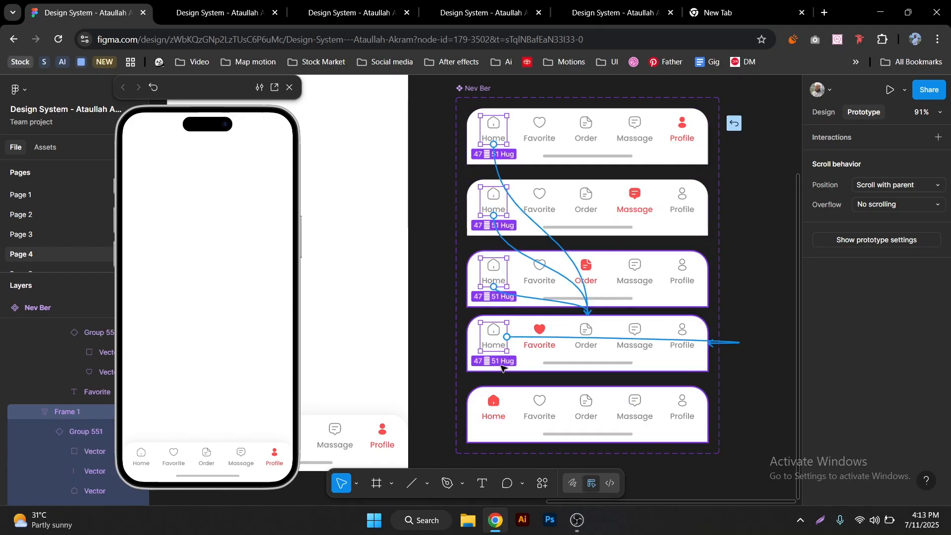
left_click_drag(501, 368, 586, 401)
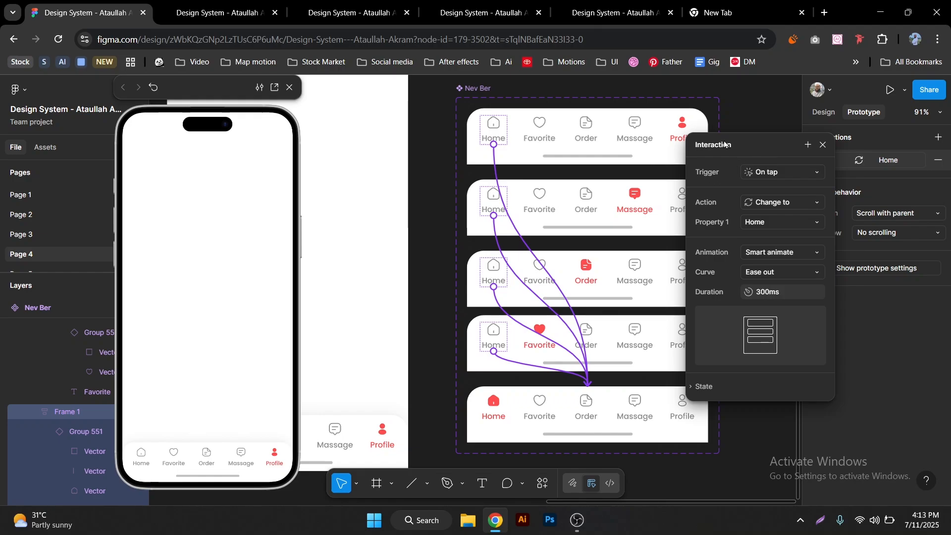
- Review the trigger, target variant and animation options of the Home interaction, keeping On tap, Home and Smart animate
left_click(794, 171)
left_click(794, 173)
left_click(762, 224)
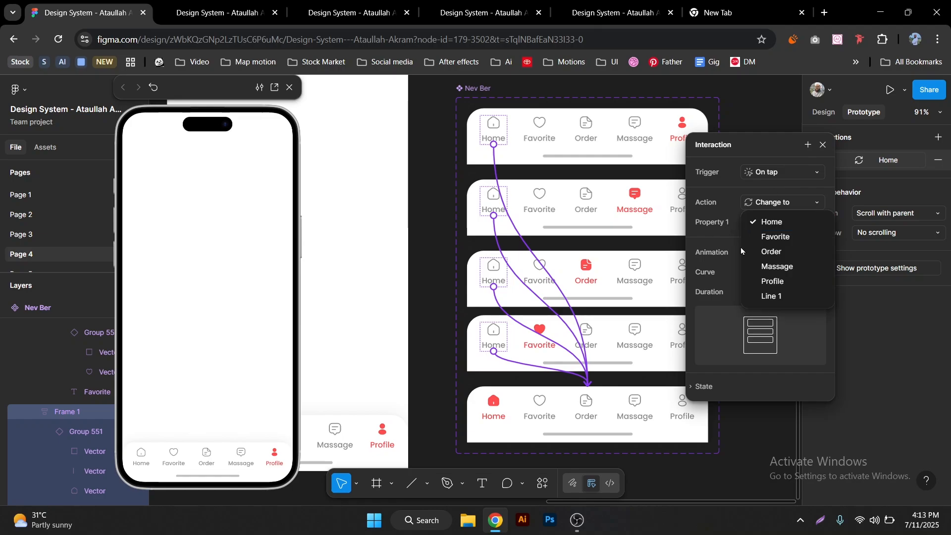
left_click(731, 221)
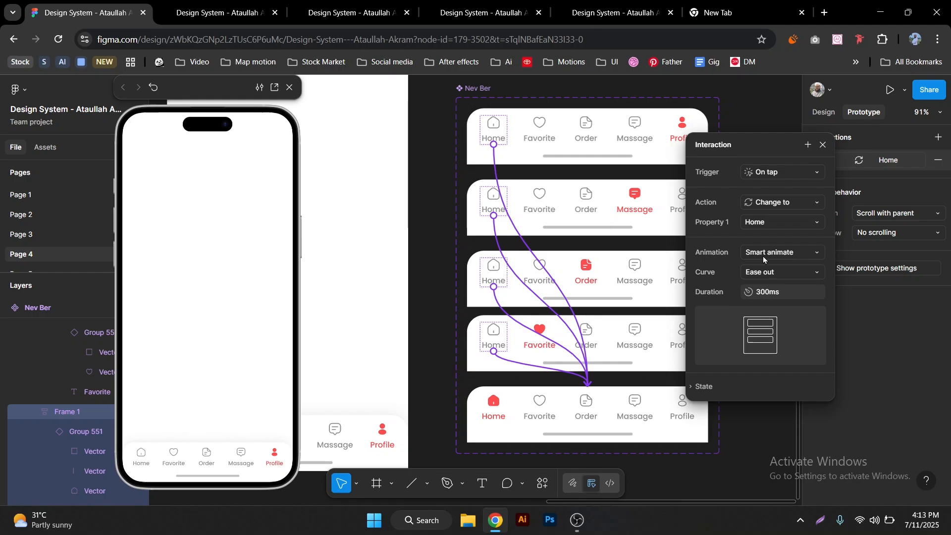
left_click(784, 253)
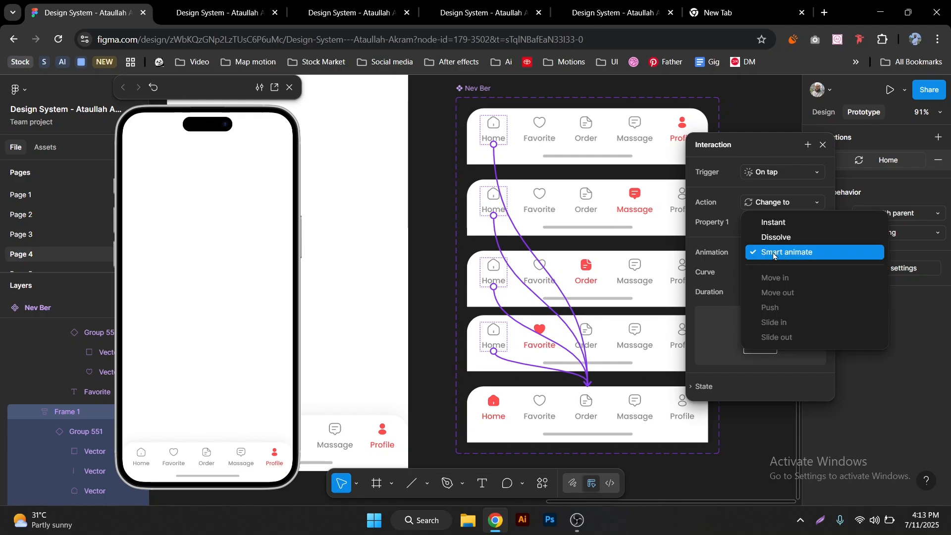
left_click(774, 254)
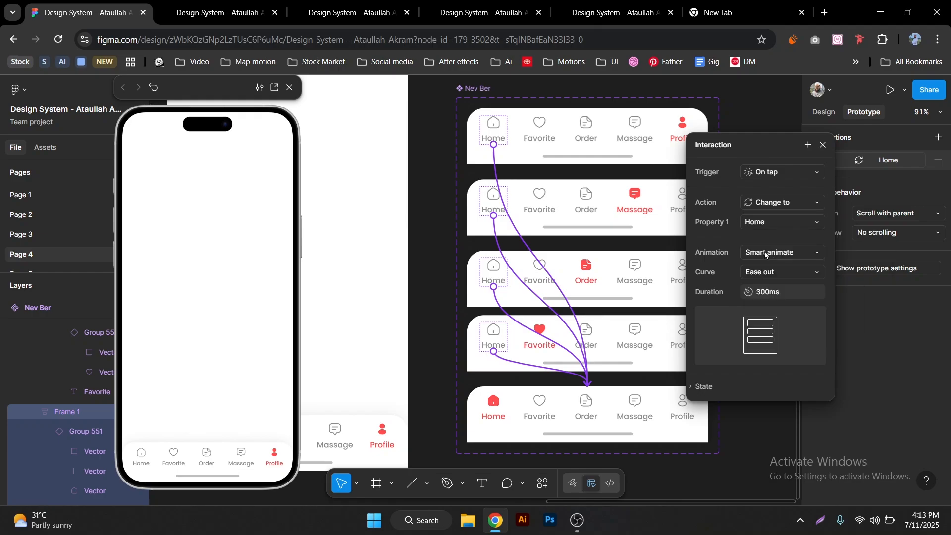
- Set the Home interaction's curve to Ease in and its duration to 100 ms
left_click(781, 274)
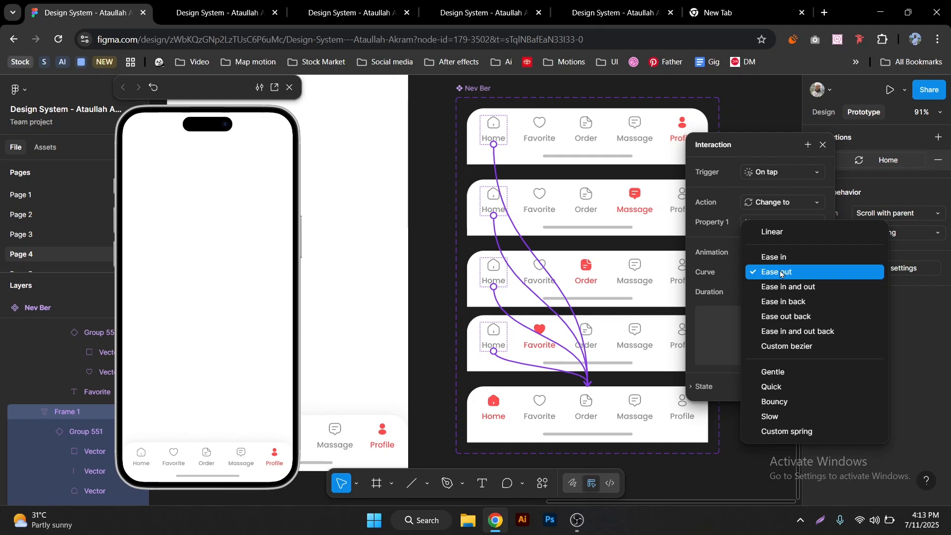
left_click(728, 271)
left_click(774, 270)
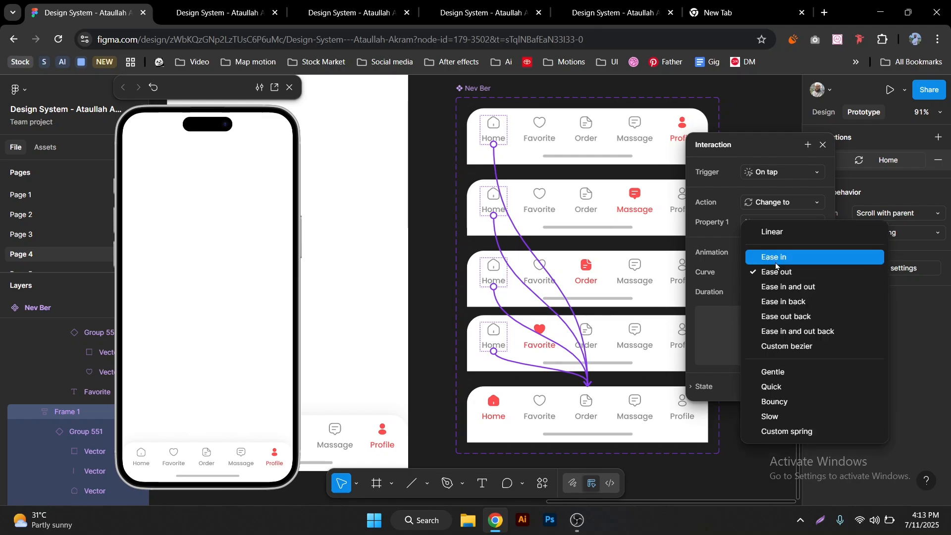
left_click(781, 257)
left_click(771, 292)
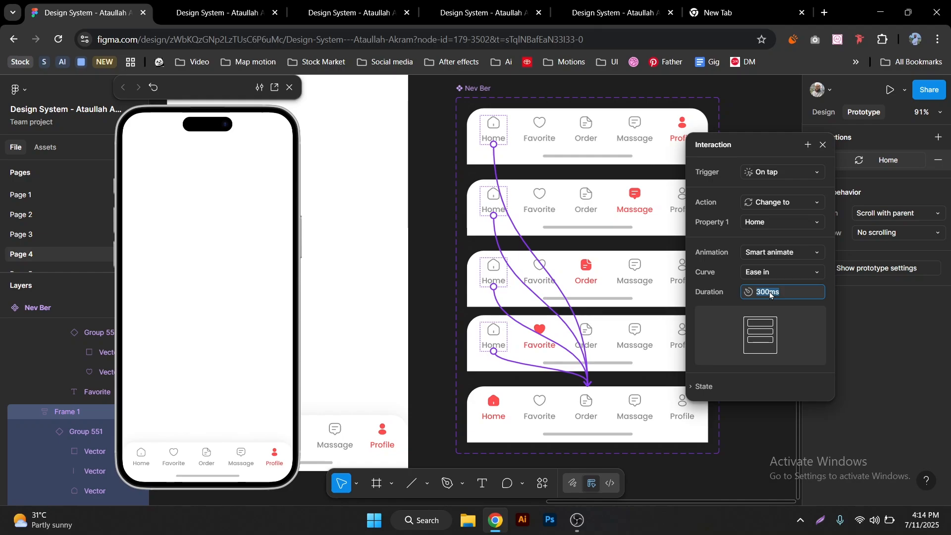
type("100")
key("Return")
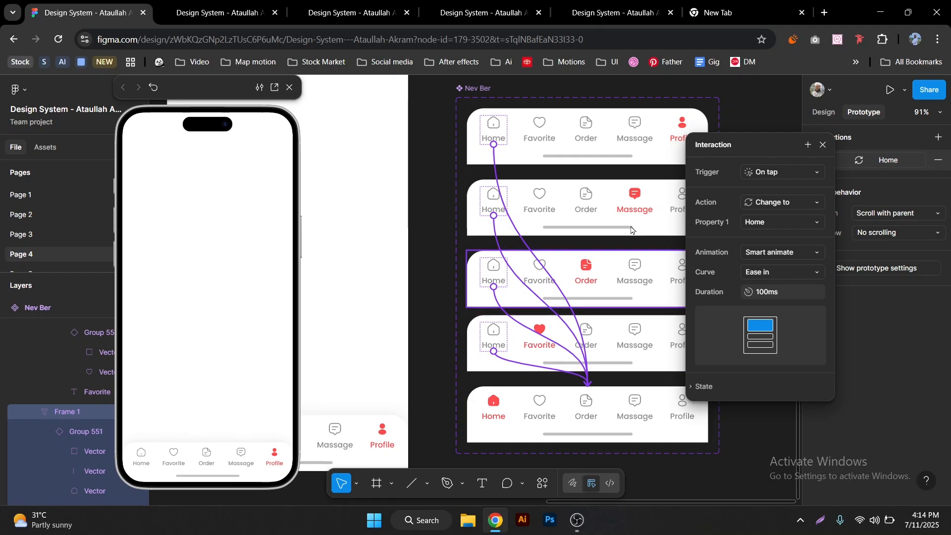
key("Escape")
- Connect the inactive Favorite items in the Profile, Massage, Order and Home variants to the Favorite variant with an on-tap interaction
left_click(540, 143)
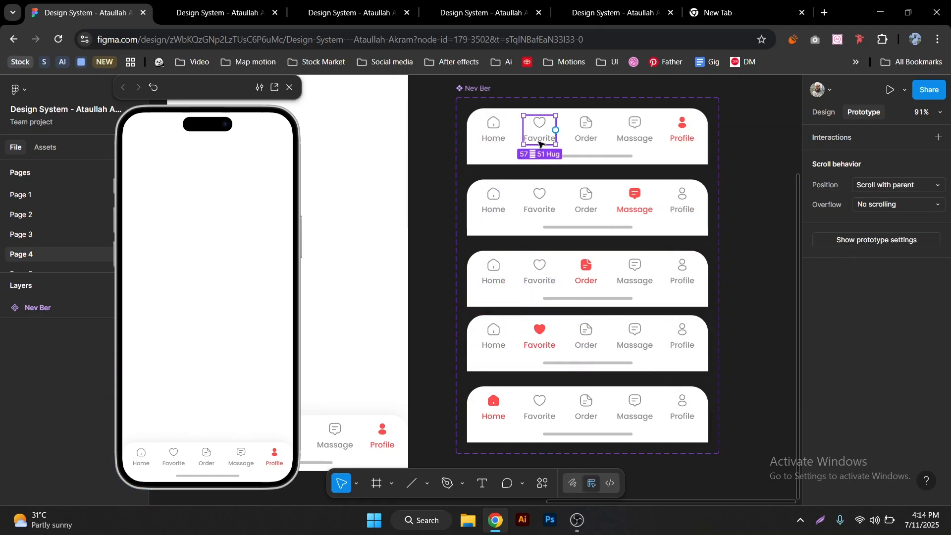
left_click(541, 198, "shift")
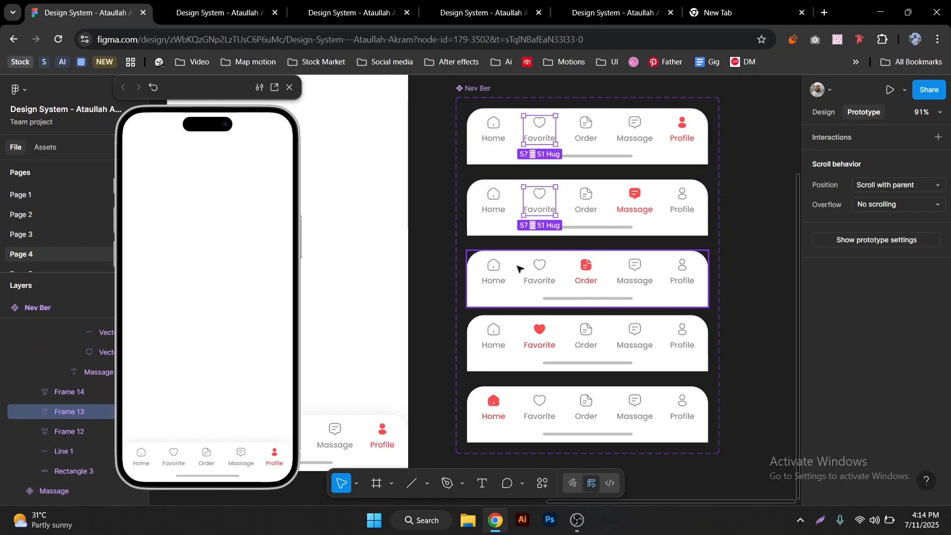
left_click(541, 272, "shift")
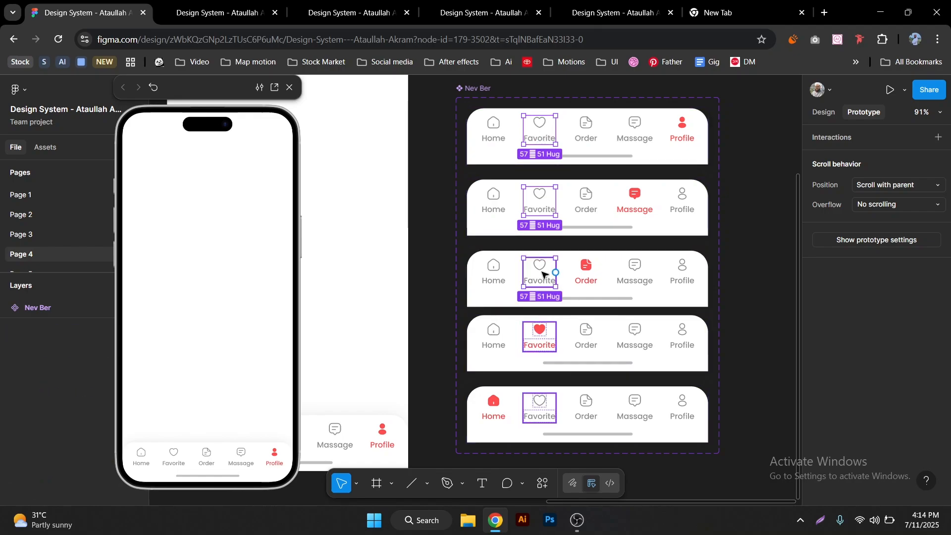
left_click(545, 402, "shift")
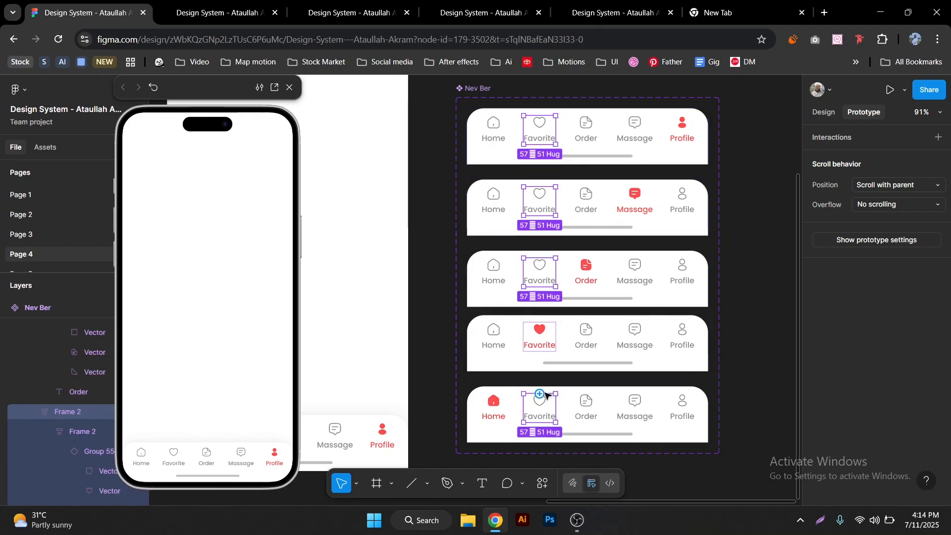
left_click_drag(539, 394, 625, 337)
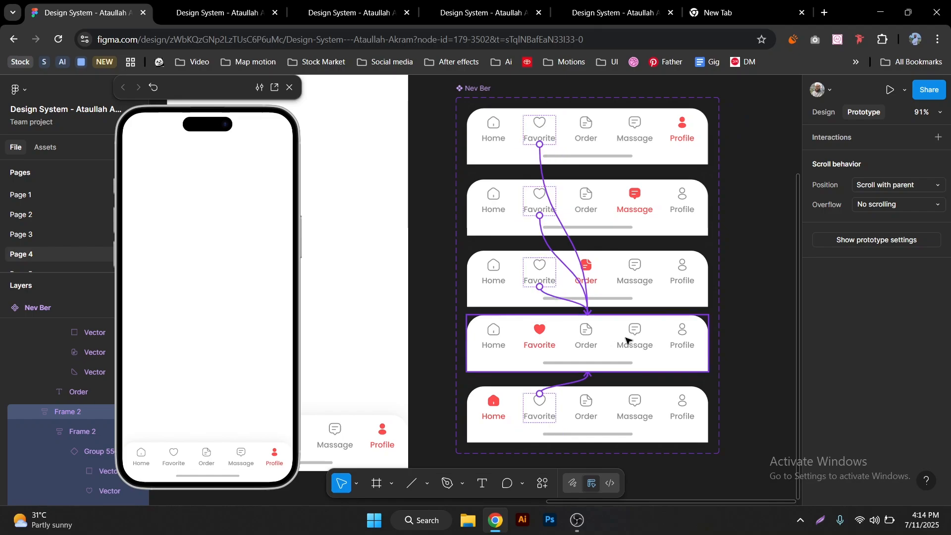
left_click_drag(603, 400, 759, 176)
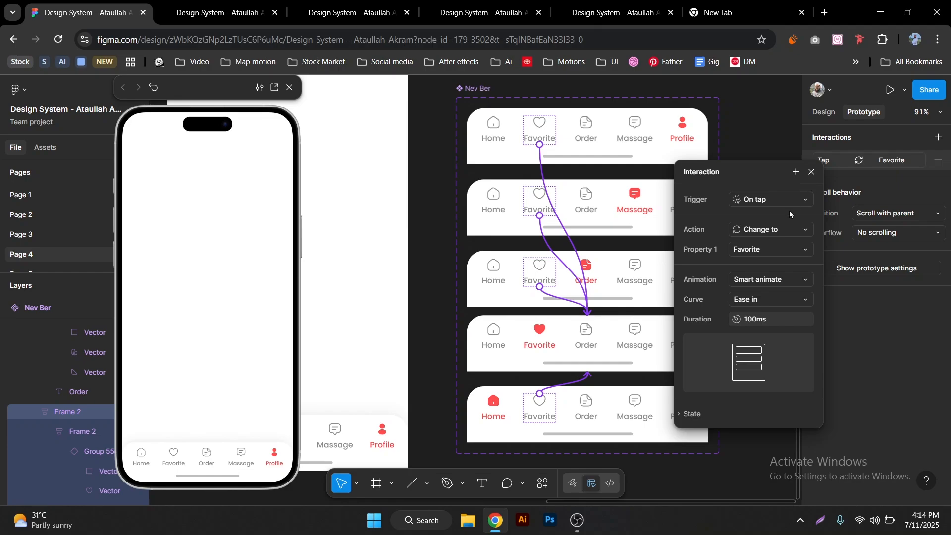
left_click(811, 172)
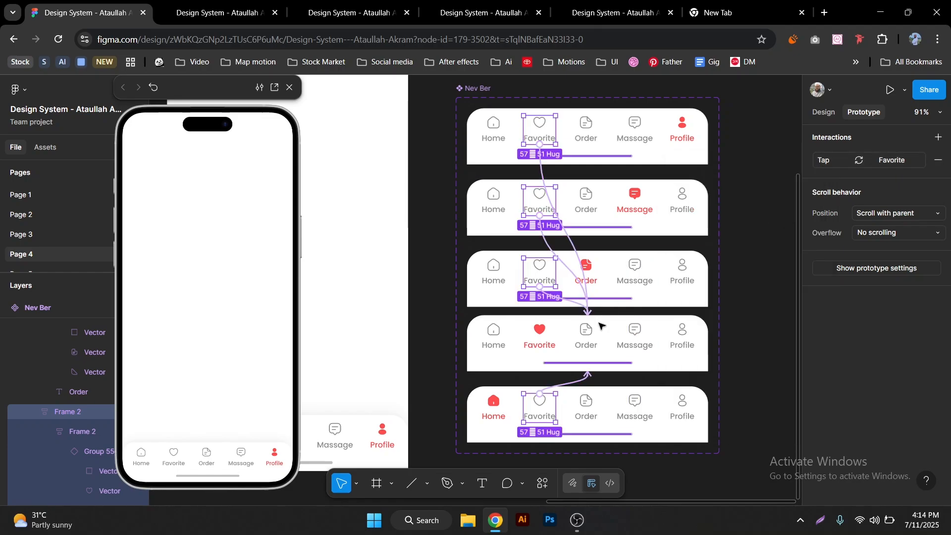
- Connect the inactive Order items in the Favorite, Home, Massage and Profile variants to the Order variant with an on-tap interaction
left_click(590, 337)
left_click(595, 399, "shift")
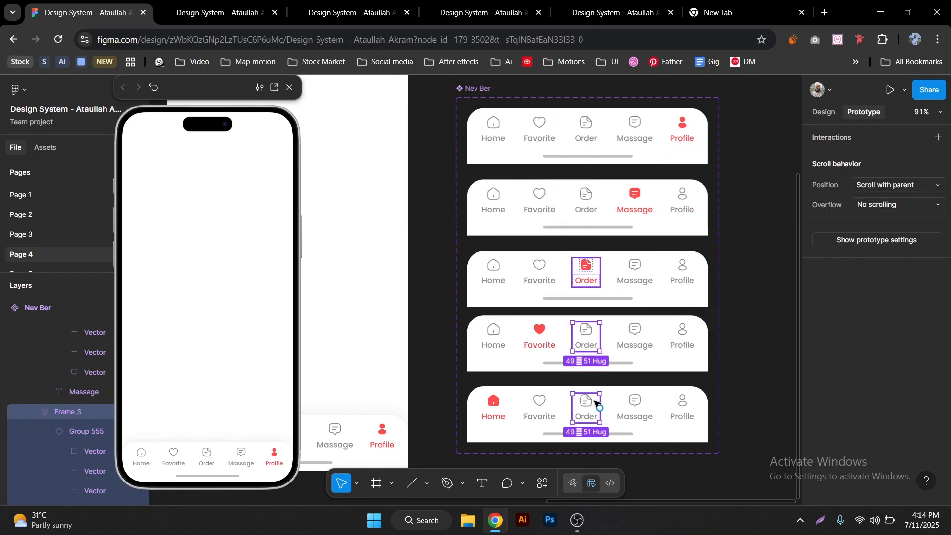
left_click(586, 207, "shift")
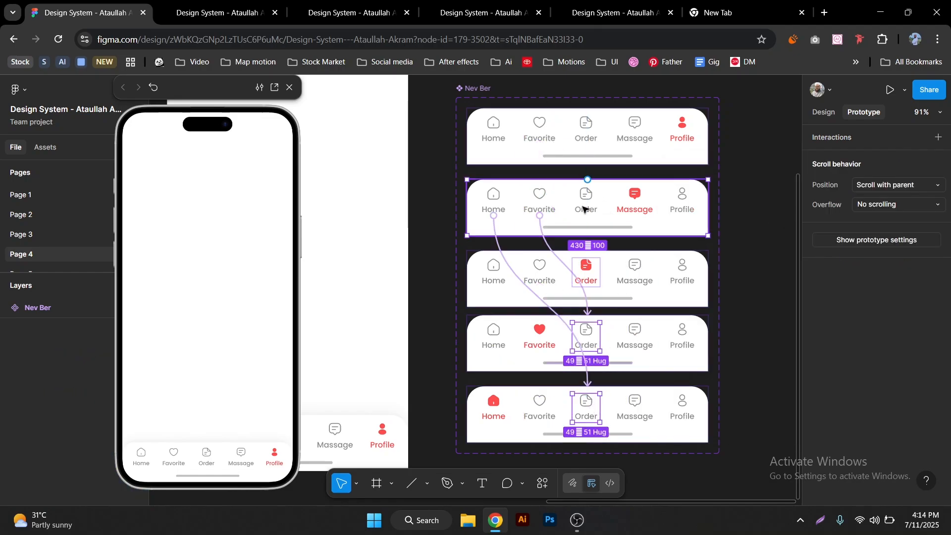
left_click(588, 141, "shift")
left_click_drag(587, 143, 638, 301)
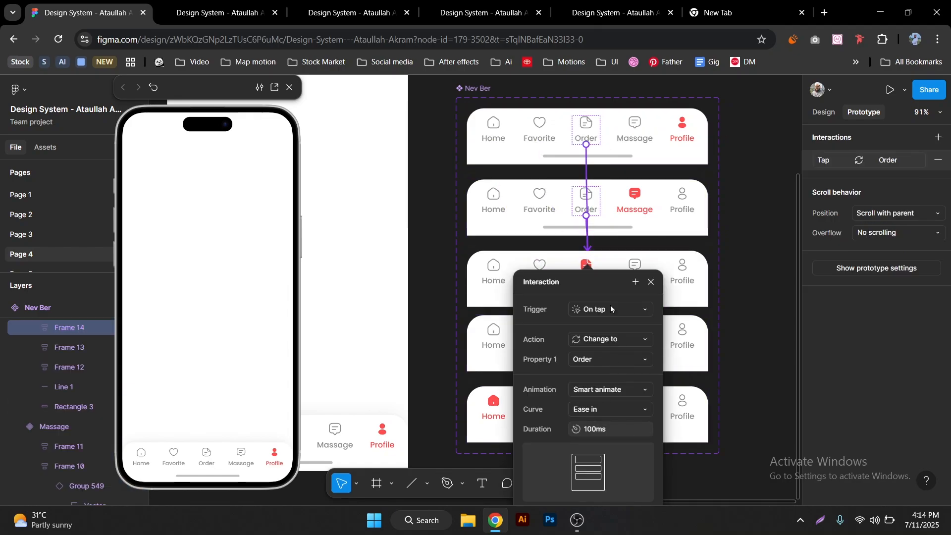
left_click(651, 282)
- Connect the inactive Massage items in the Profile, Order, Favorite and Home variants to the Massage variant with an on-tap interaction
left_click(639, 129)
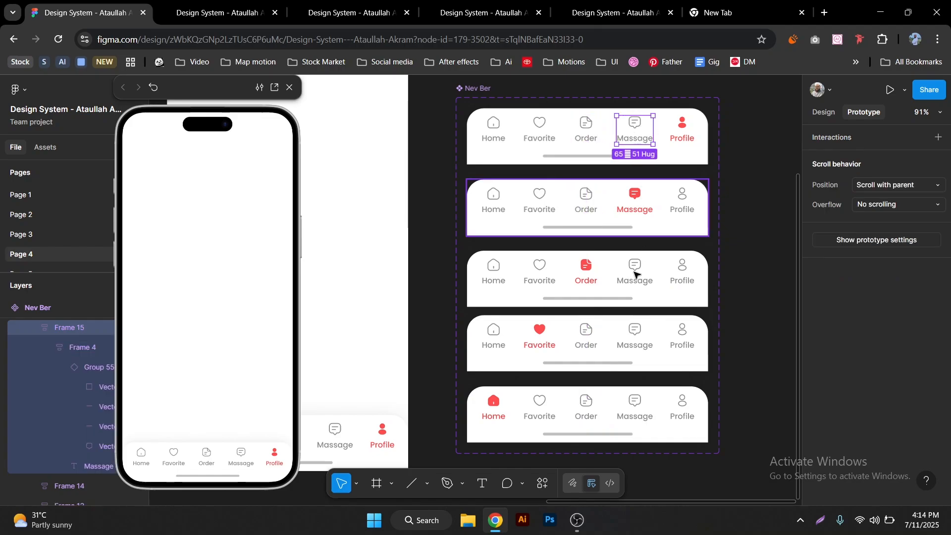
left_click(634, 276, "shift")
left_click(644, 340, "shift")
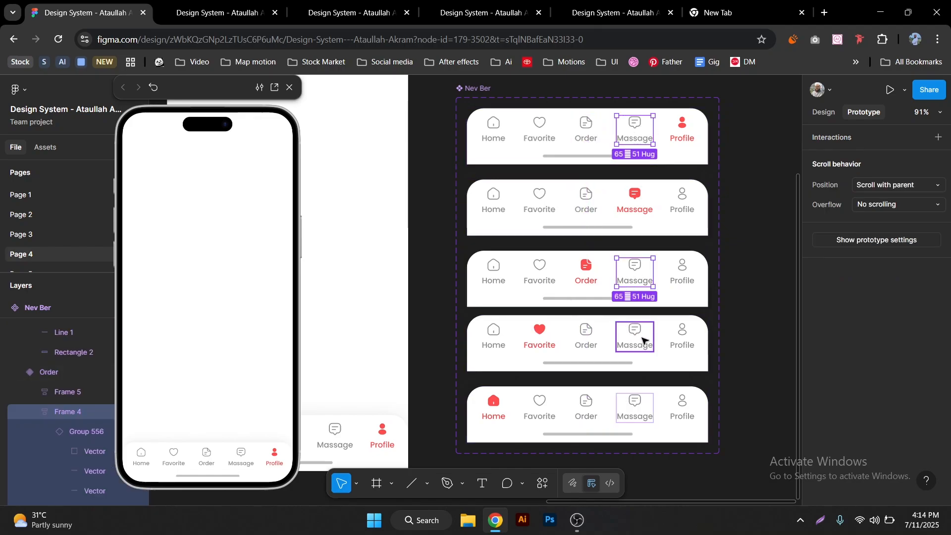
left_click(641, 413, "shift")
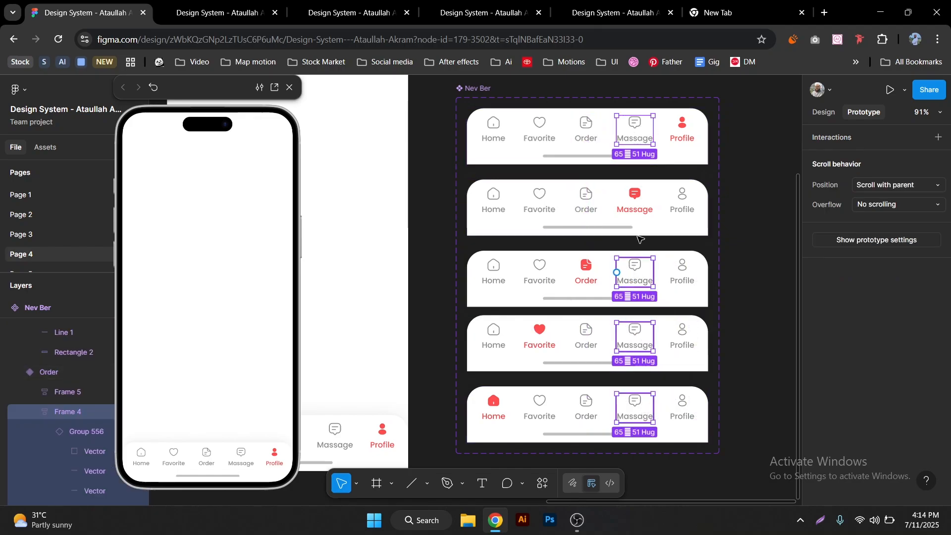
left_click_drag(632, 267, 648, 214)
key("ctrl+z")
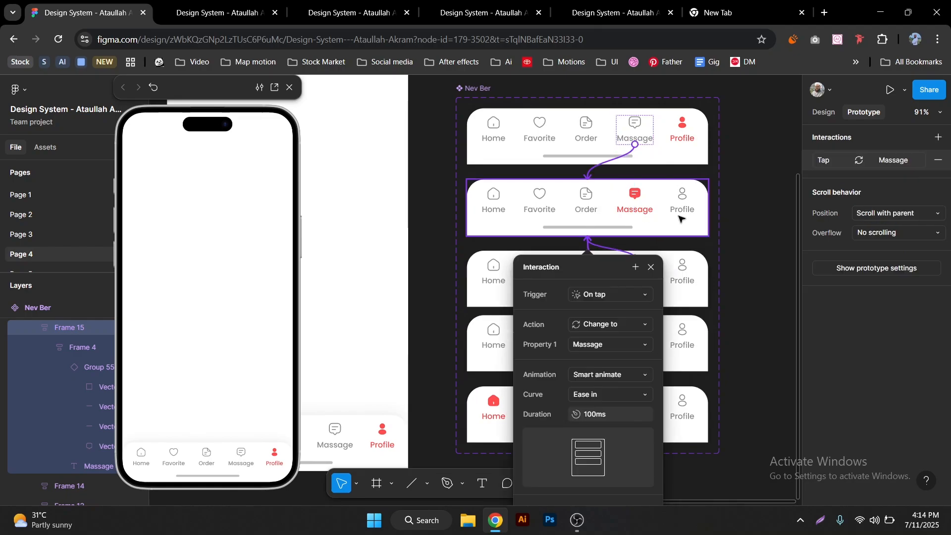
left_click(652, 268)
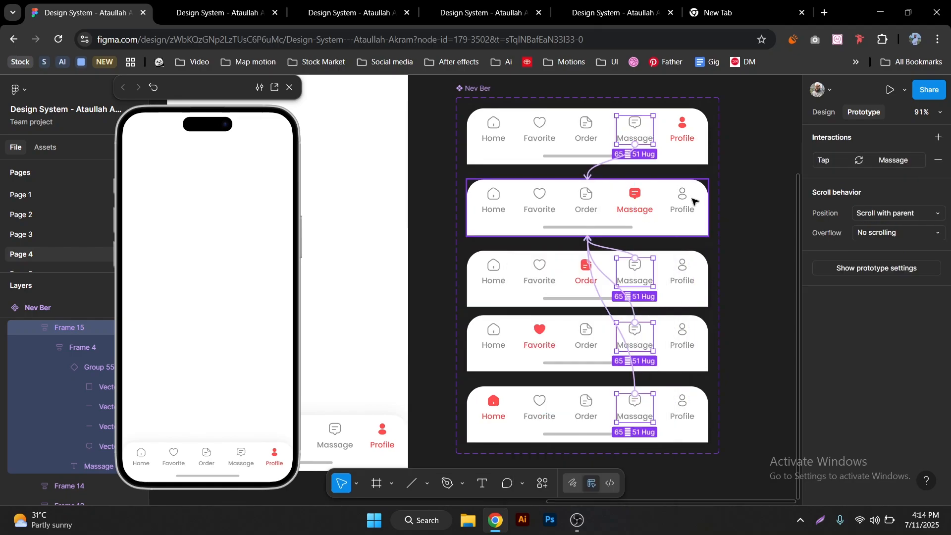
- Connect the inactive Profile items in the Massage, Order, Favorite and Home variants to the Profile variant with an on-tap interaction
left_click(685, 200)
double_click(683, 268, "shift")
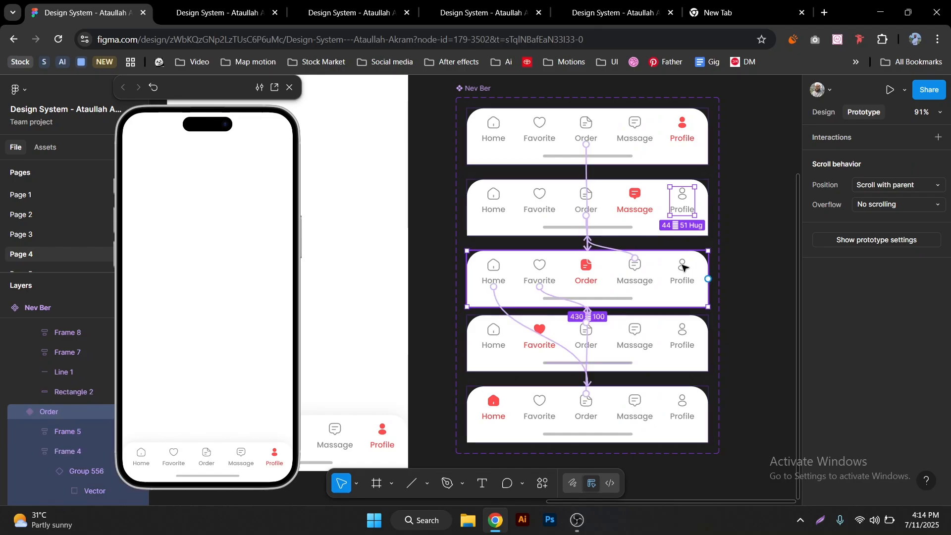
left_click(686, 333, "shift")
left_click(684, 406, "shift")
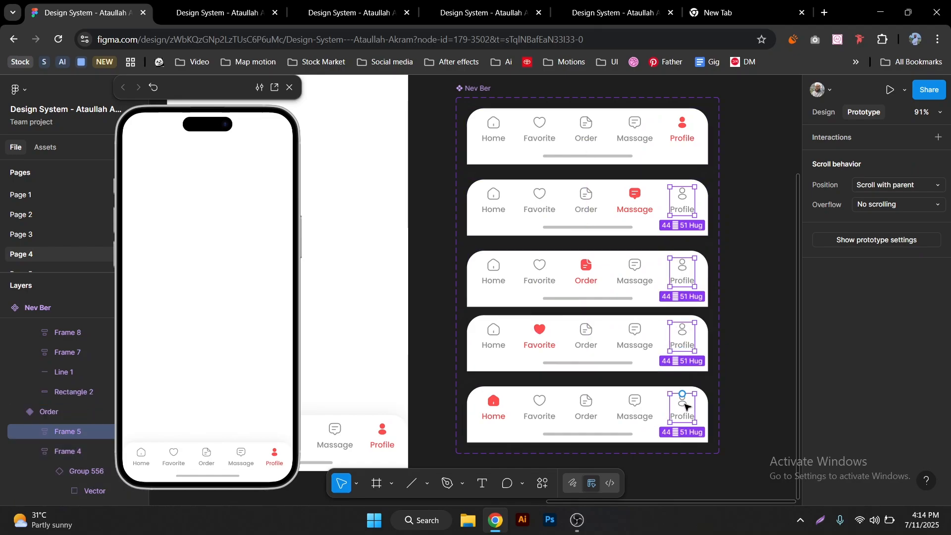
left_click_drag(693, 291, 671, 125)
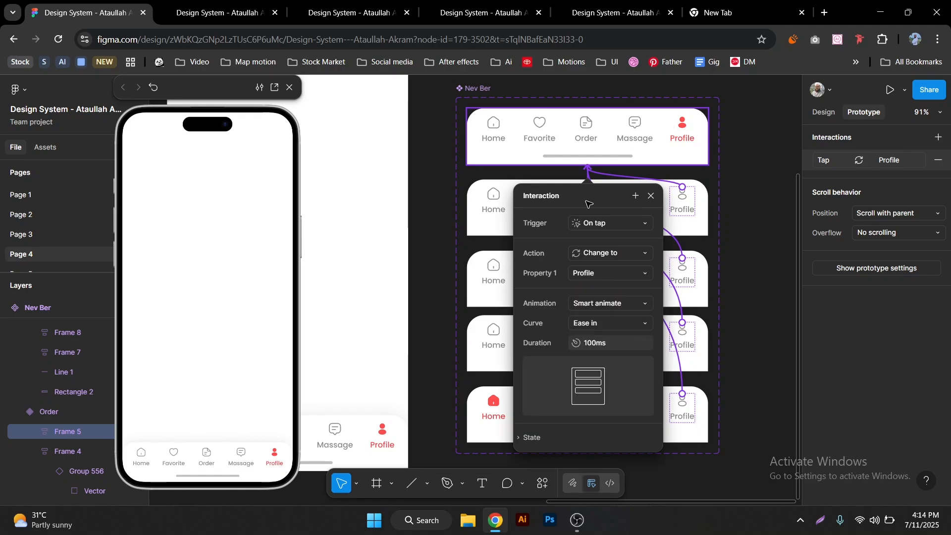
left_click(640, 199)
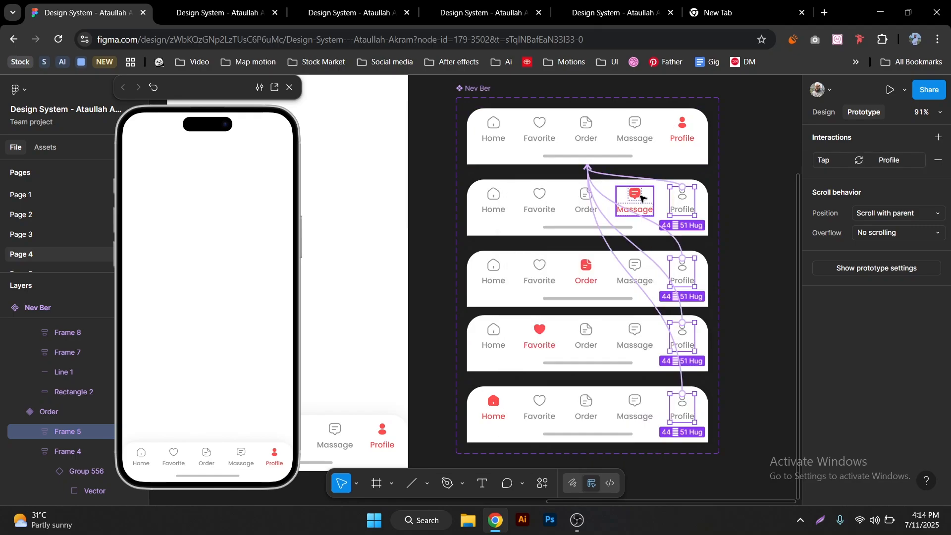
- Test the Home, Favorite, Order, Massage and Profile tabs in the prototype preview, switching back and forth between them
left_click(140, 458)
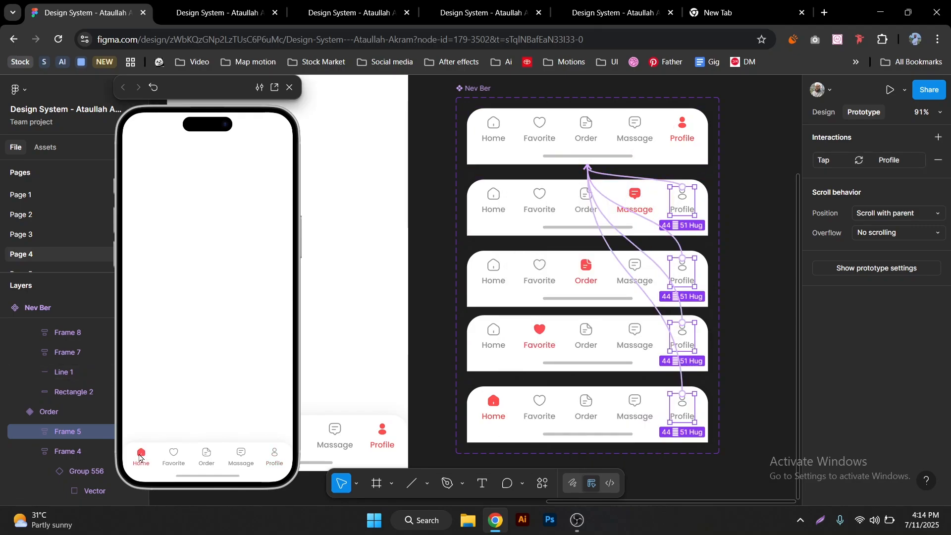
left_click(175, 471)
left_click(206, 466)
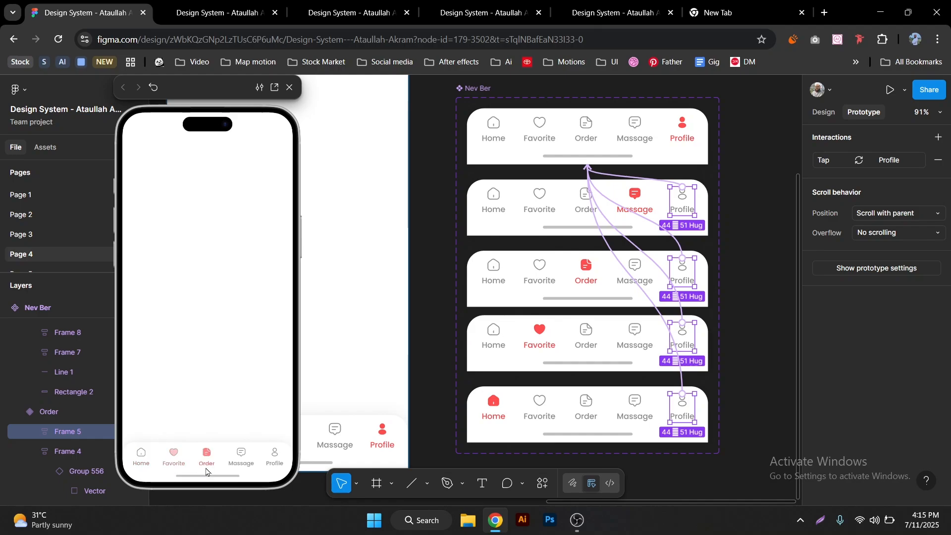
left_click(238, 467)
left_click(278, 466)
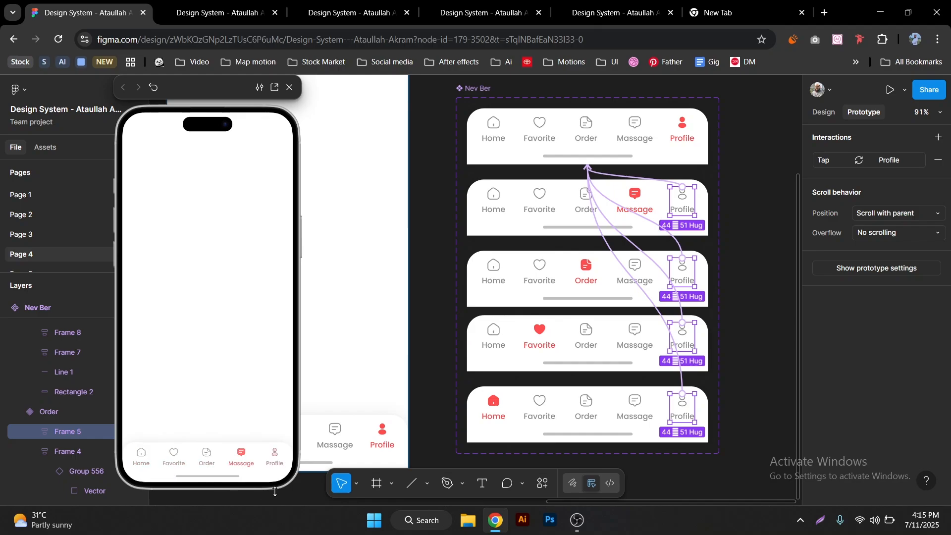
left_click(247, 461)
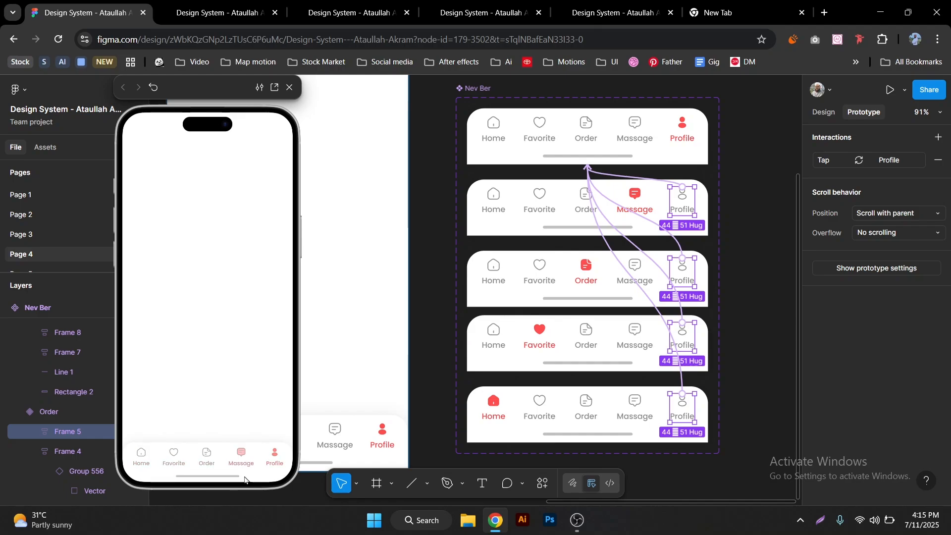
left_click(205, 458)
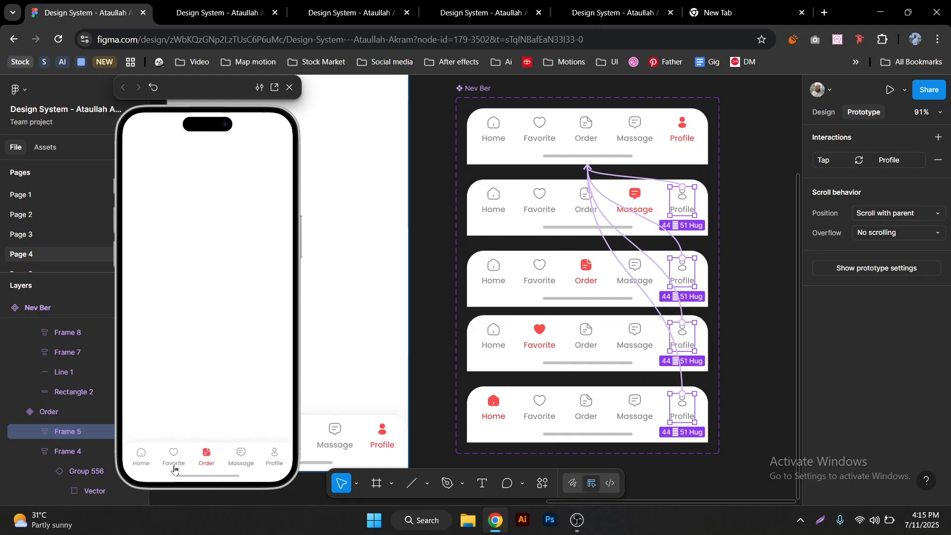
left_click(173, 460)
left_click(139, 463)
left_click(174, 462)
left_click(207, 461)
left_click(441, 208)
left_click_drag(443, 197, 450, 193)
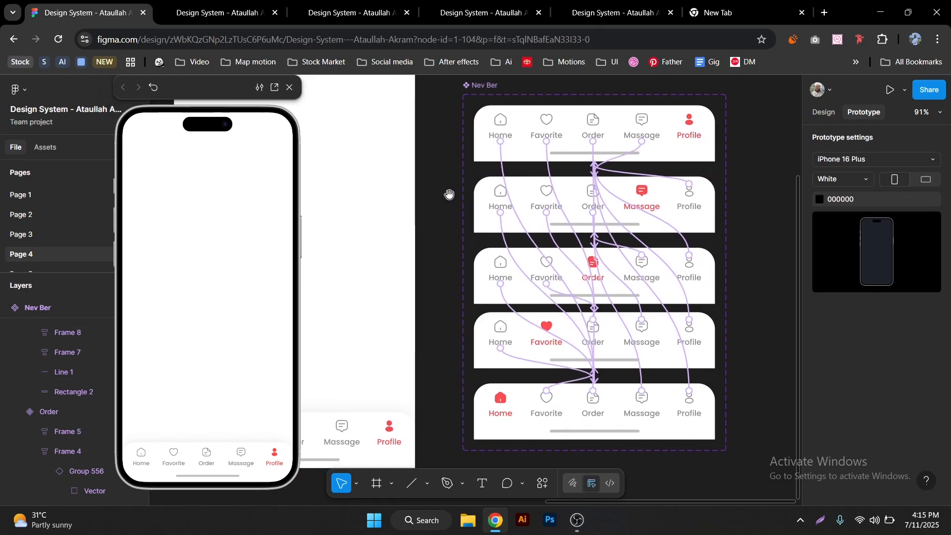
- Return to the design properties, select the iPhone frame's navigation bar and check the green navigation bar prototype for reference
left_click(824, 112)
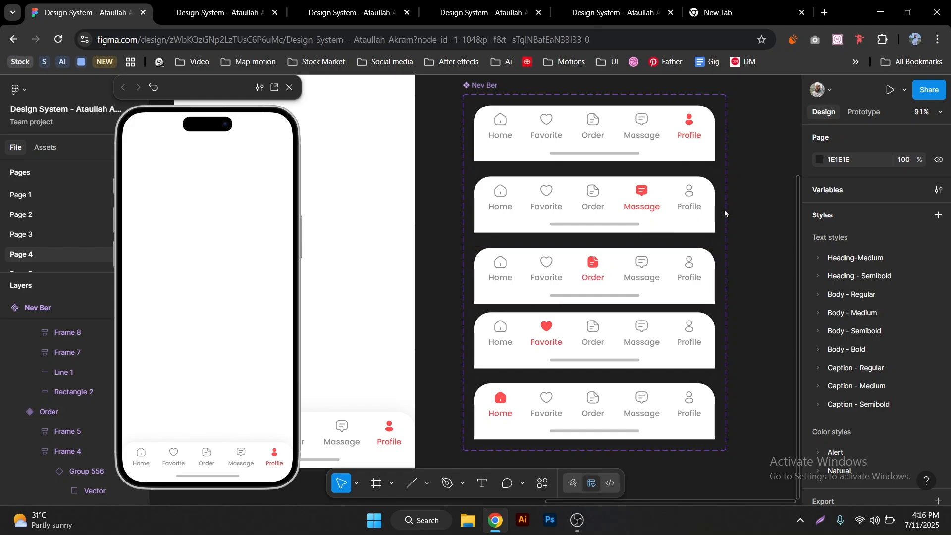
left_click_drag(547, 149, 599, 169)
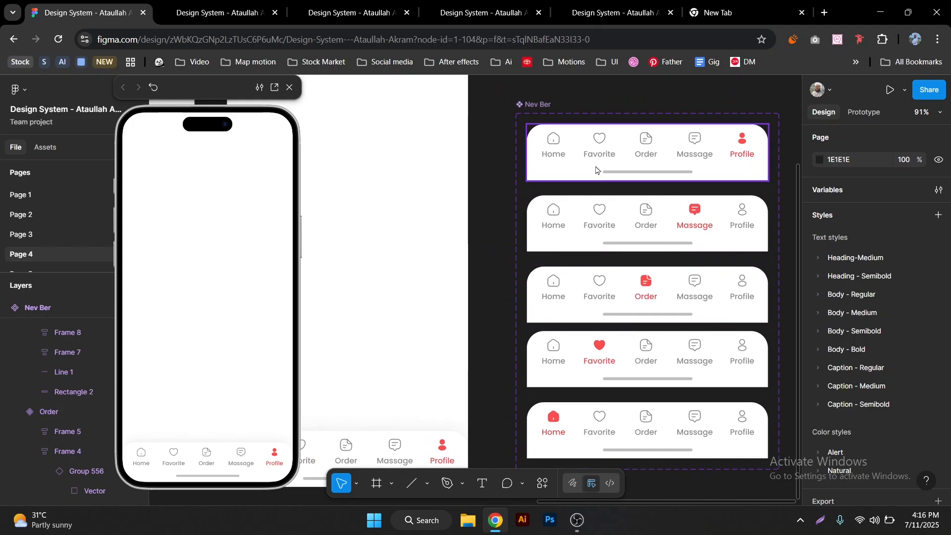
scroll(651, 151, "down", 3)
scroll(537, 157, "left", 2)
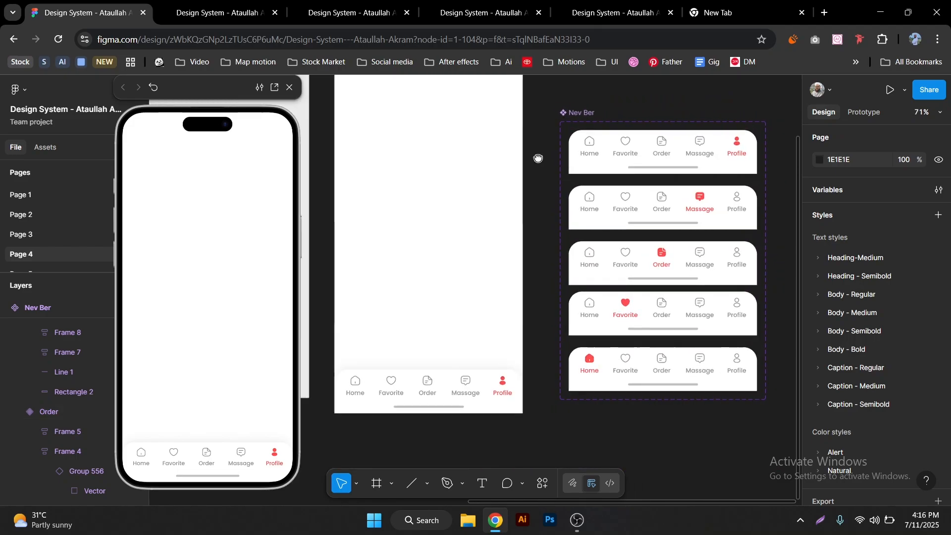
left_click(433, 389)
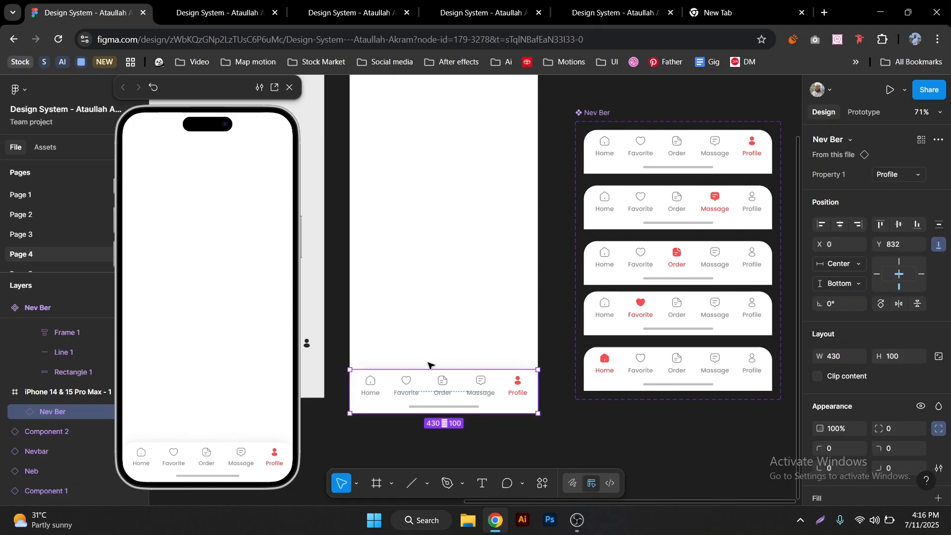
left_click(597, 15)
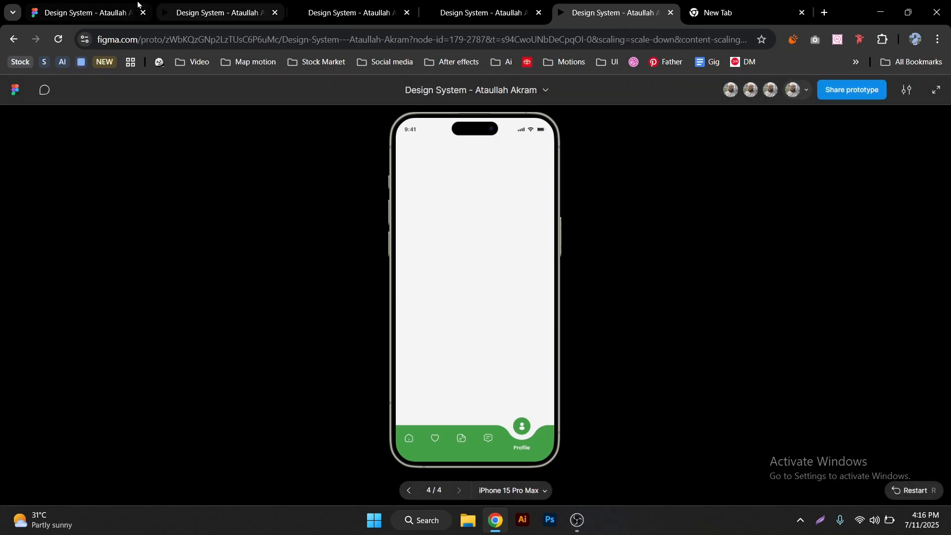
left_click(126, 12)
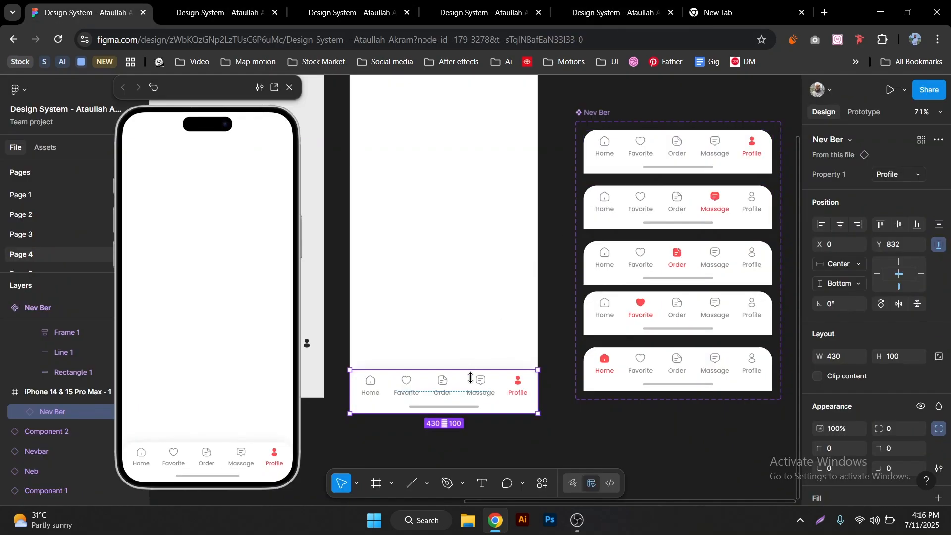
- Move the navigation bar instance out of the iPhone frame to below the Nev Ber component set and close the prototype preview
left_click_drag(457, 390, 693, 443)
left_click_drag(466, 295, 515, 300)
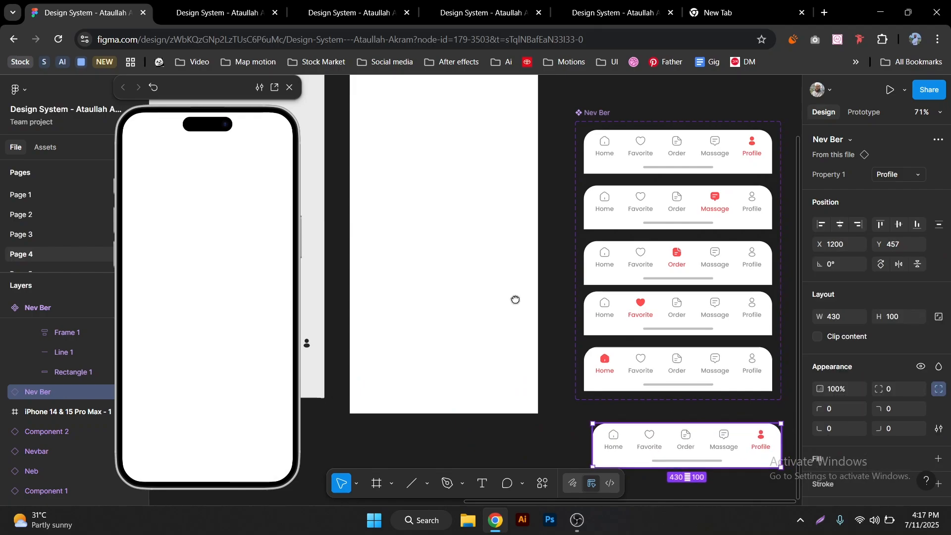
left_click_drag(456, 298, 498, 301)
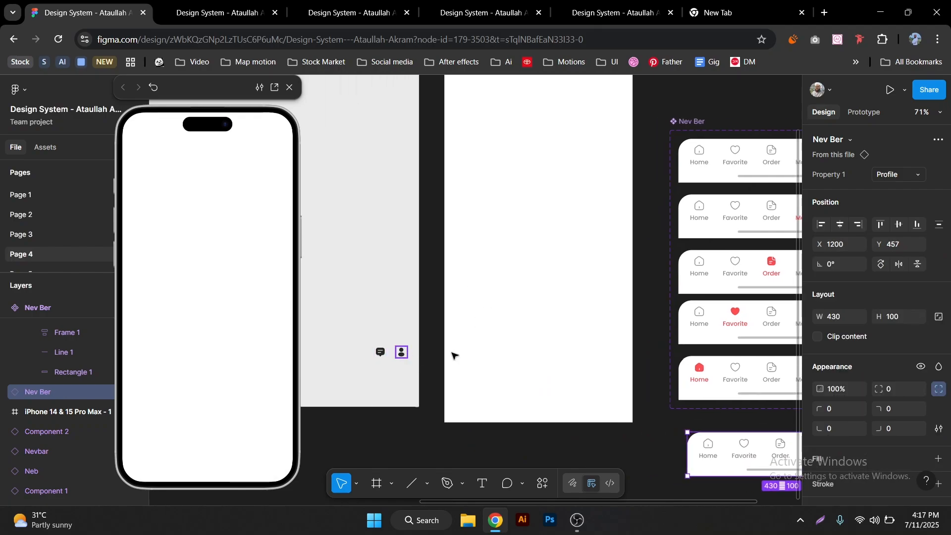
scroll(452, 355, "down", 5)
scroll(640, 232, "up", 4)
left_click_drag(640, 232, 594, 186)
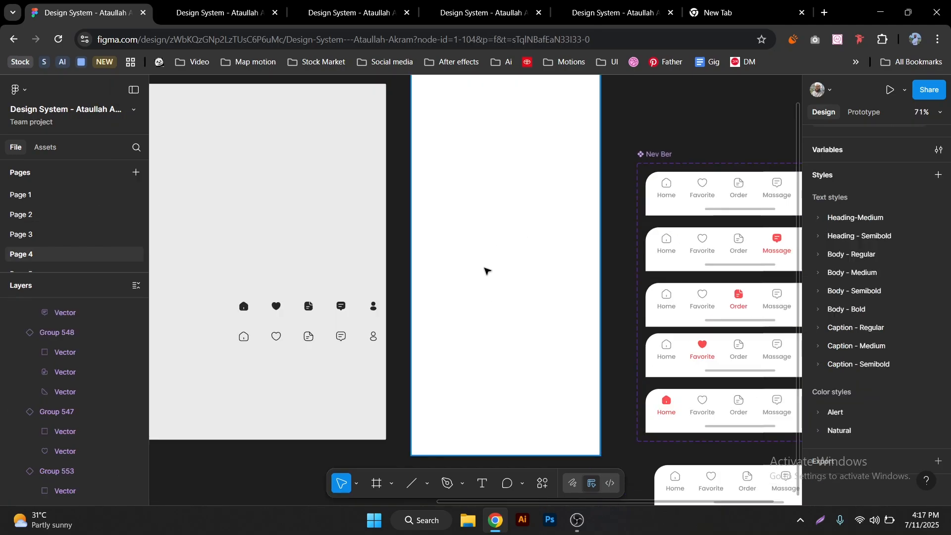
scroll(554, 261, "down", 5)
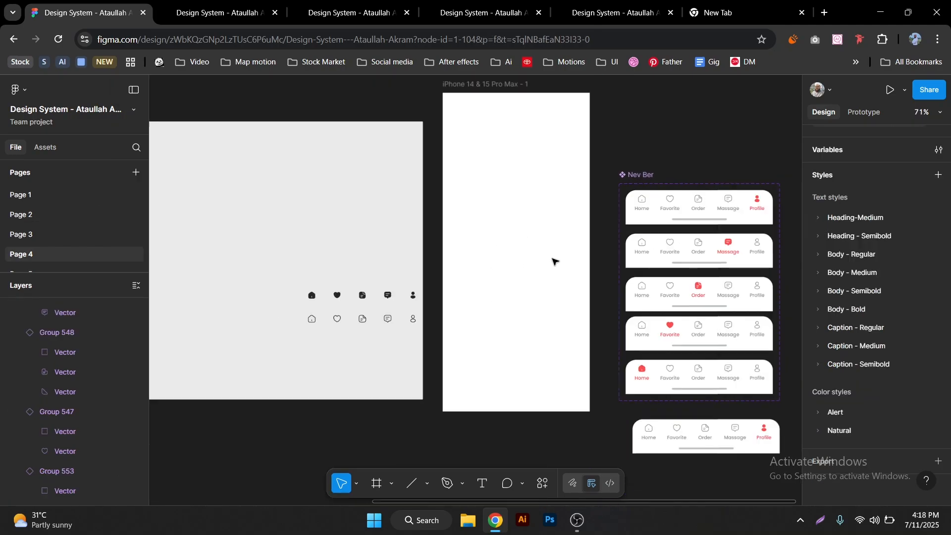
- Move the Nev Ber component set and its instance together away from the iPhone frame to free up canvas space
left_click_drag(684, 177, 499, 439)
left_click_drag(589, 306, 751, 436)
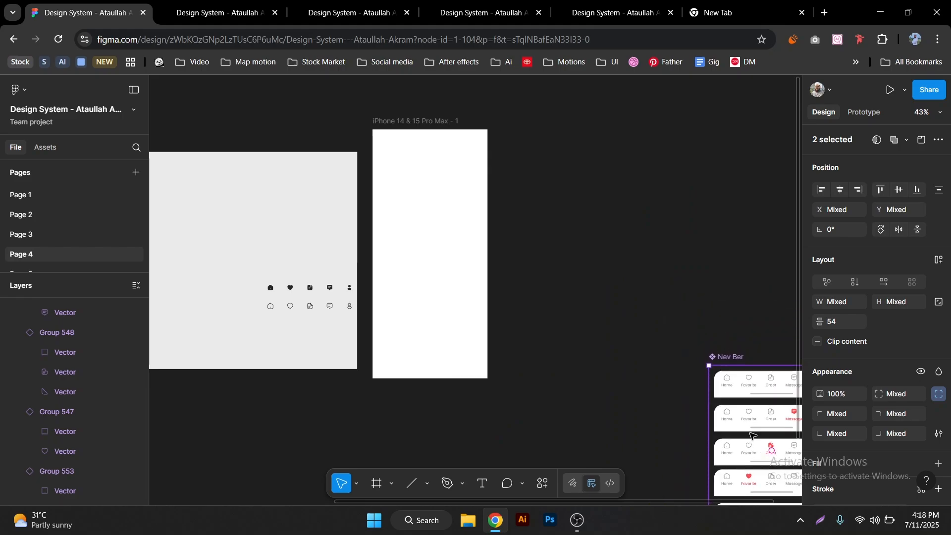
left_click(590, 323)
scroll(591, 321, "down", 1)
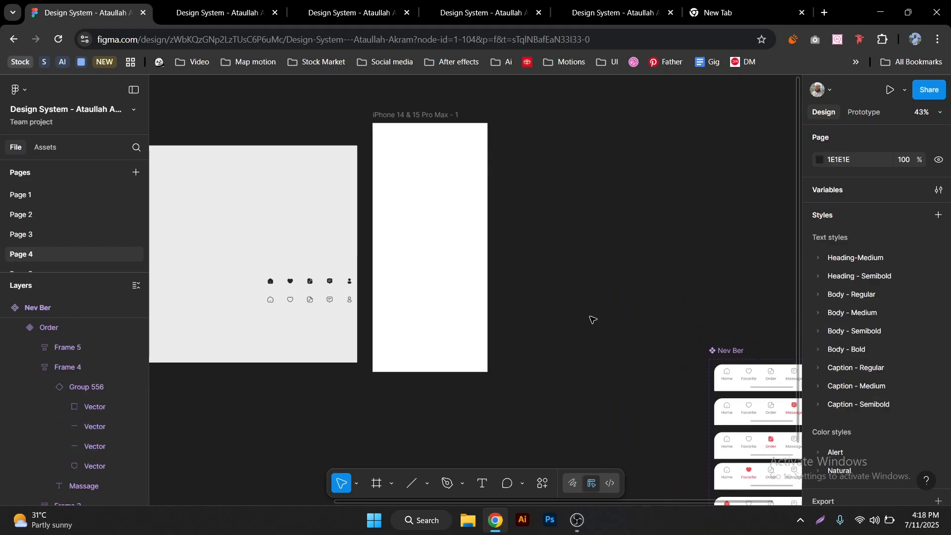
- Show the rulers and draw a rectangle about 82 high near the iPhone frame's lower end, spanning its full 430 width
key("shift+r")
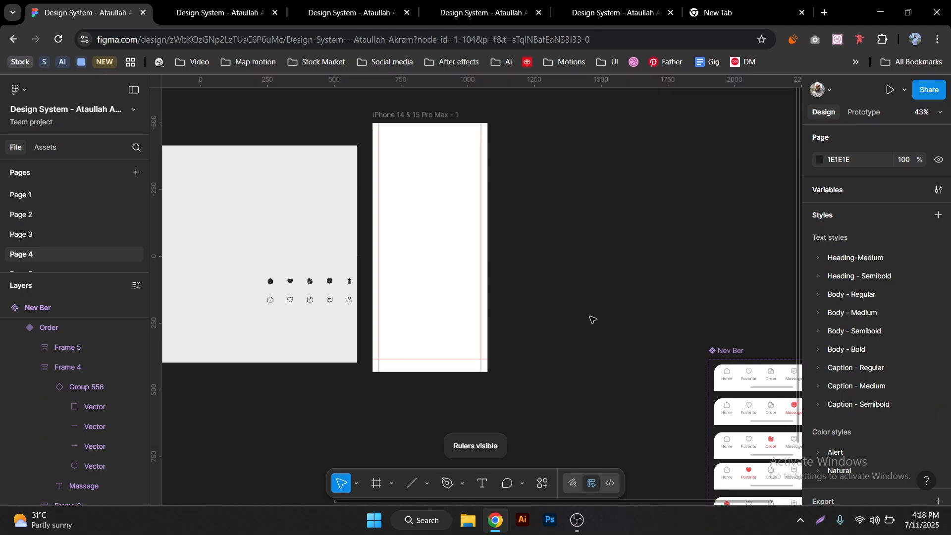
scroll(410, 350, "up", 5)
left_click_drag(376, 326, 416, 329)
key("r")
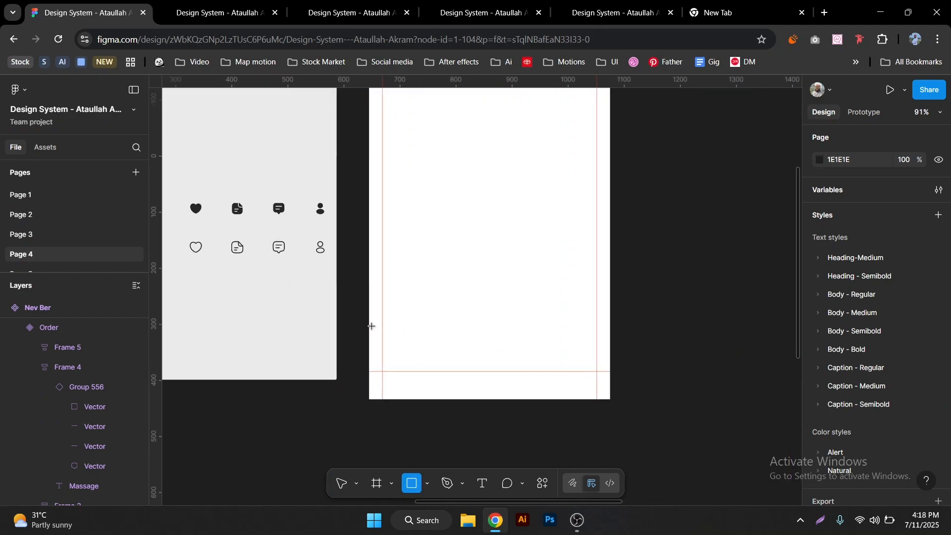
mouse_move(368, 322)
left_mouse_down()
mouse_move(448, 376)
mouse_move(562, 367)
left_mouse_up()
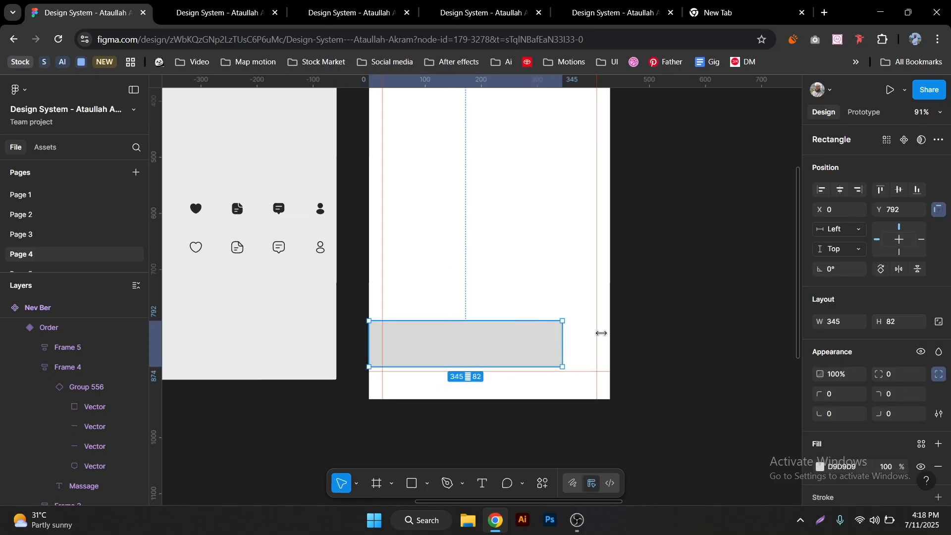
left_click_drag(600, 334, 609, 330)
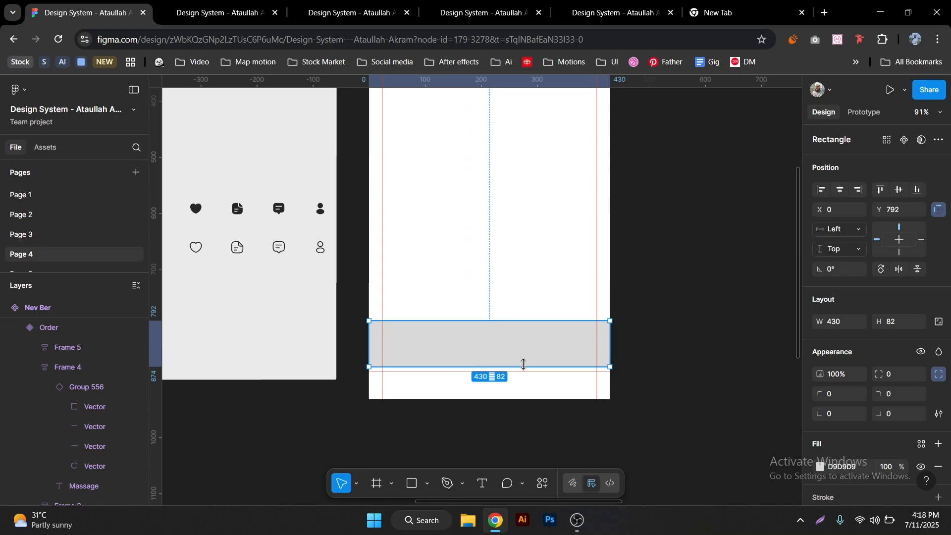
- Set the rectangle's height to 100 and align it to the bottom edge of the iPhone frame
left_click(917, 190)
left_click(899, 252)
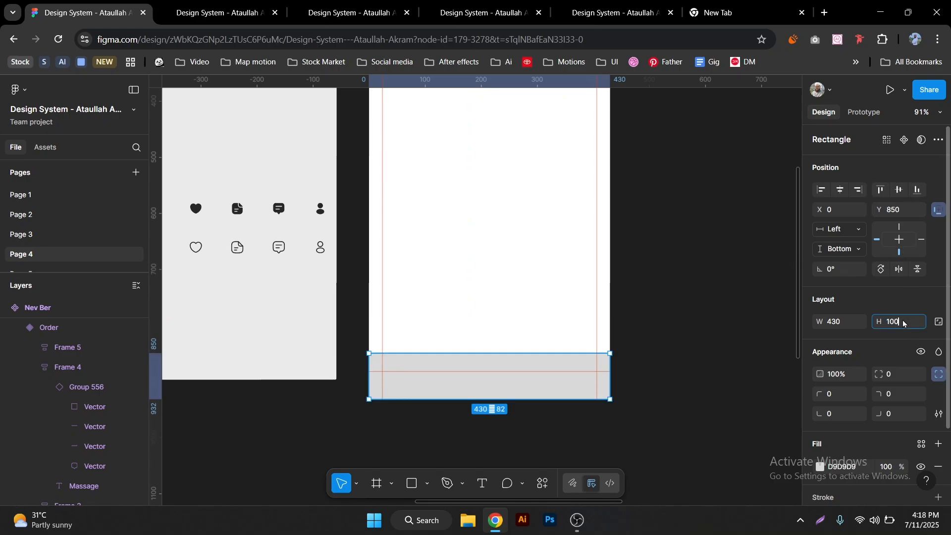
left_click(904, 323)
type("100")
key("Return")
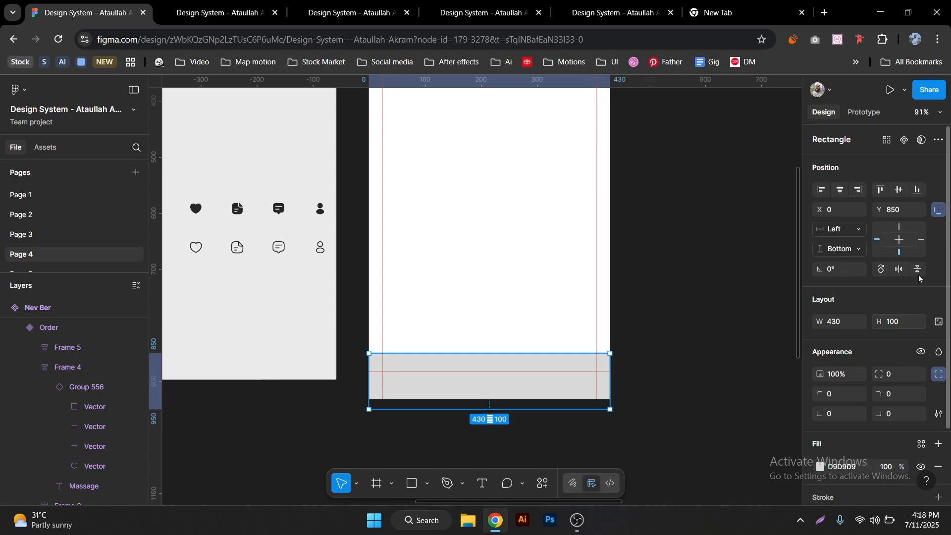
left_click(917, 190)
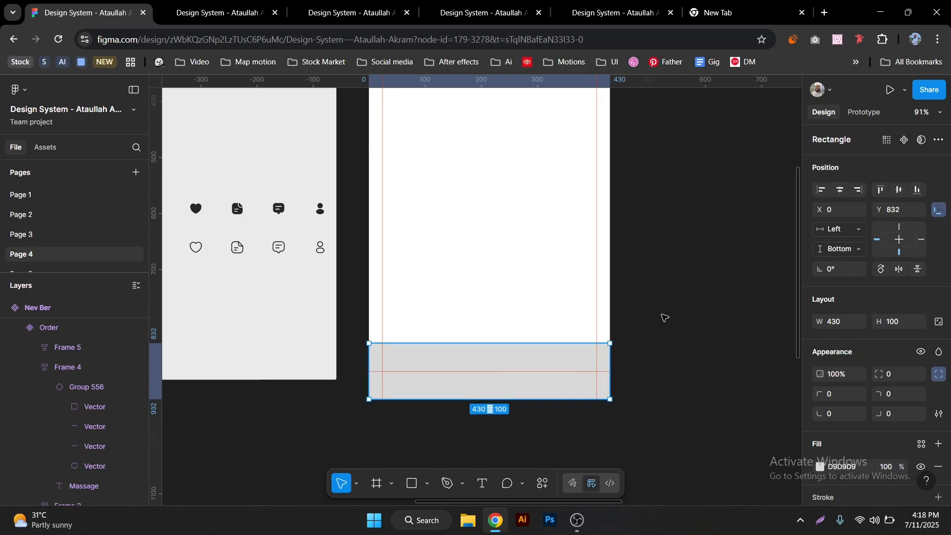
scroll(867, 448, "down", 1)
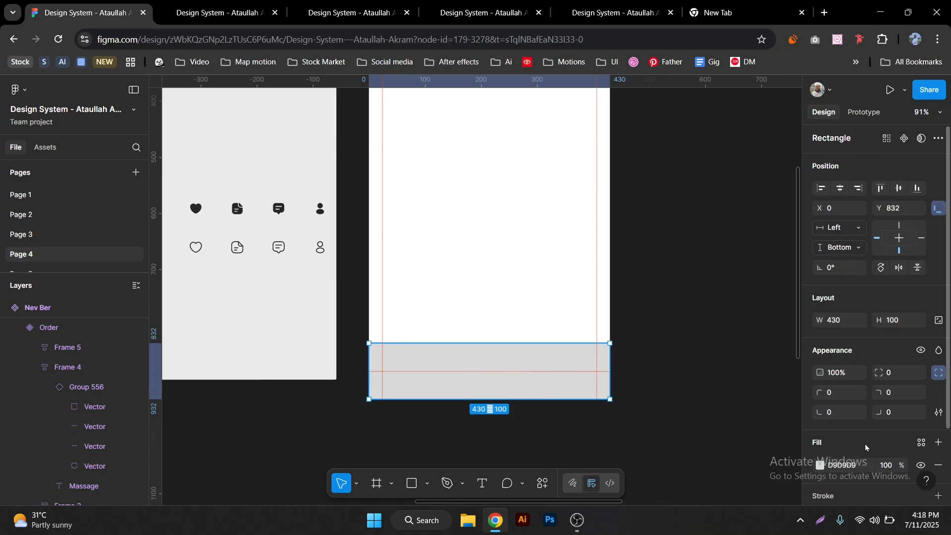
- Fill the bar rectangle at the iPhone frame's lower edge with the Alert/Red library style
scroll(867, 448, "down", 3)
left_click(917, 365)
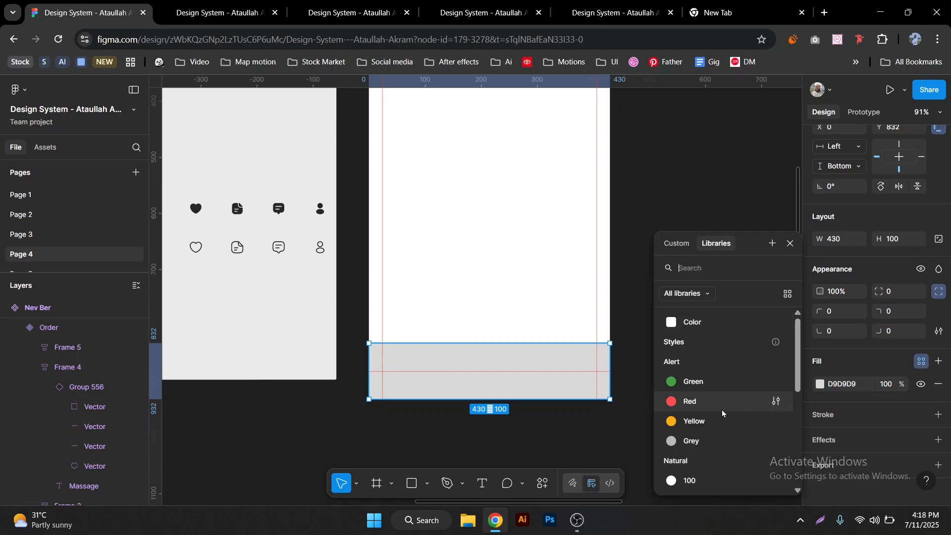
left_click(688, 399)
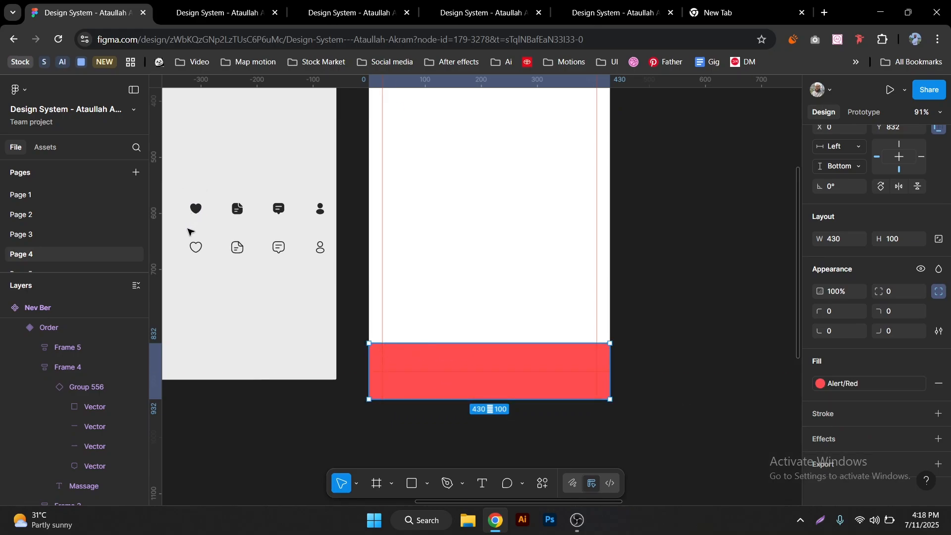
- Move the filled home, heart, document, message and profile icons onto the red bar, with the home icon at X 24
left_click_drag(181, 197, 534, 368)
left_click_drag(430, 292, 527, 292)
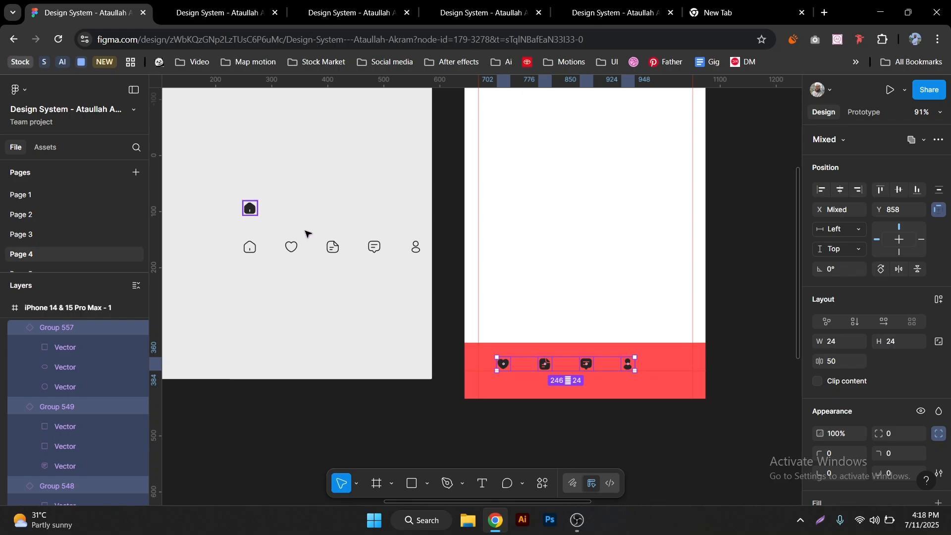
left_click_drag(558, 365, 605, 366)
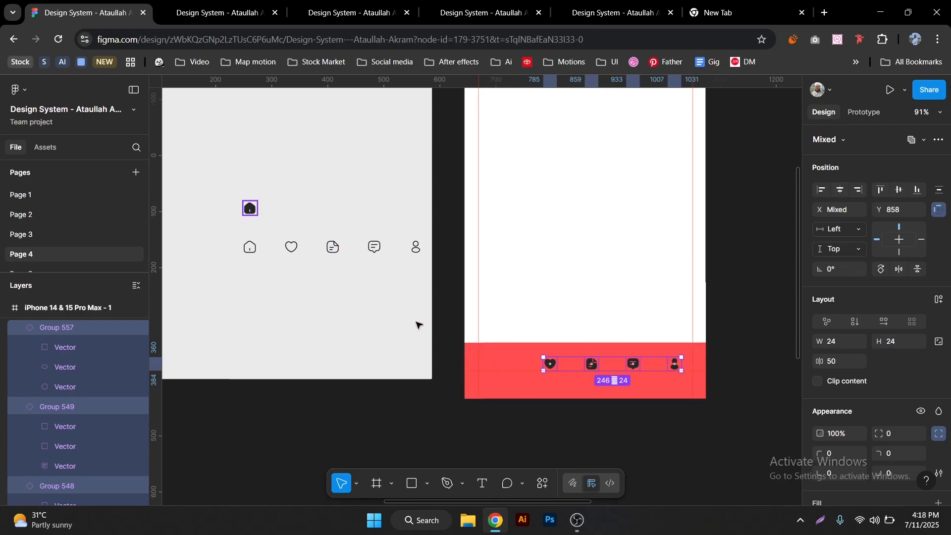
left_click_drag(250, 208, 497, 366)
scroll(499, 364, "up", 3)
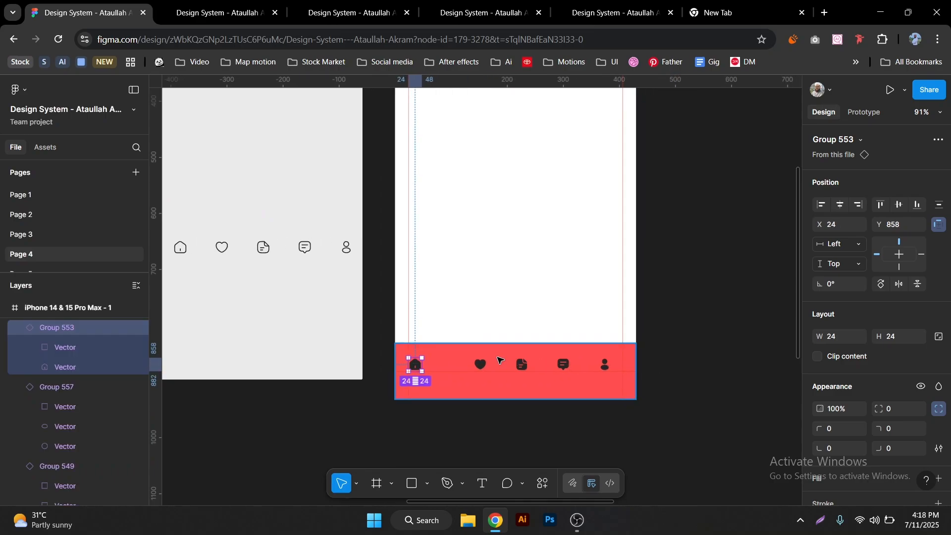
- Select all five icons on the red bar and distribute them with equal horizontal spacing
scroll(481, 343, "up", 3)
left_click(474, 373, "shift")
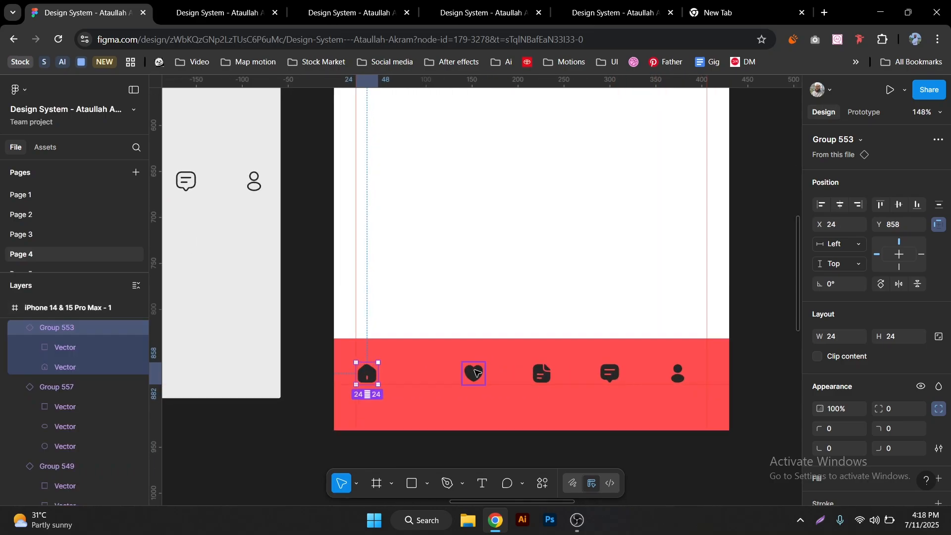
left_click(540, 375, "shift")
left_click(609, 373, "shift")
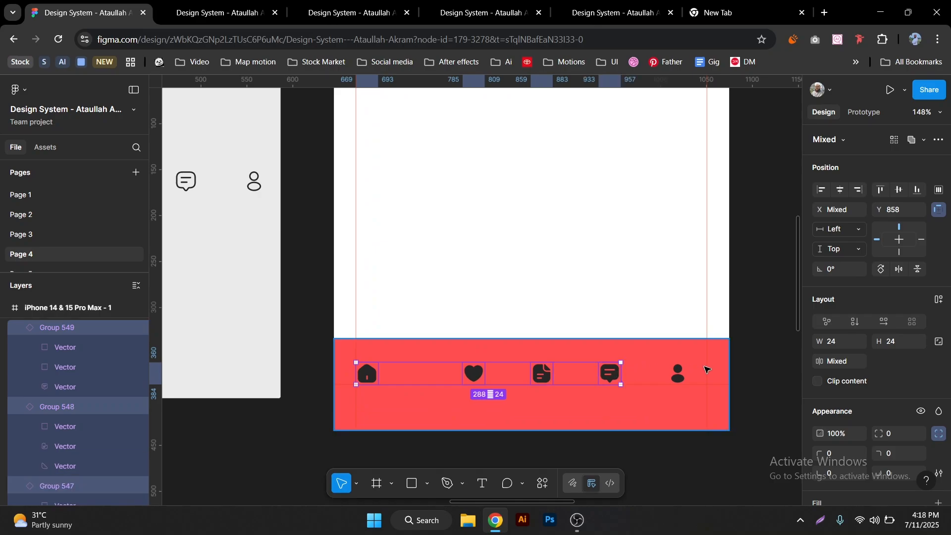
left_click(681, 377, "shift")
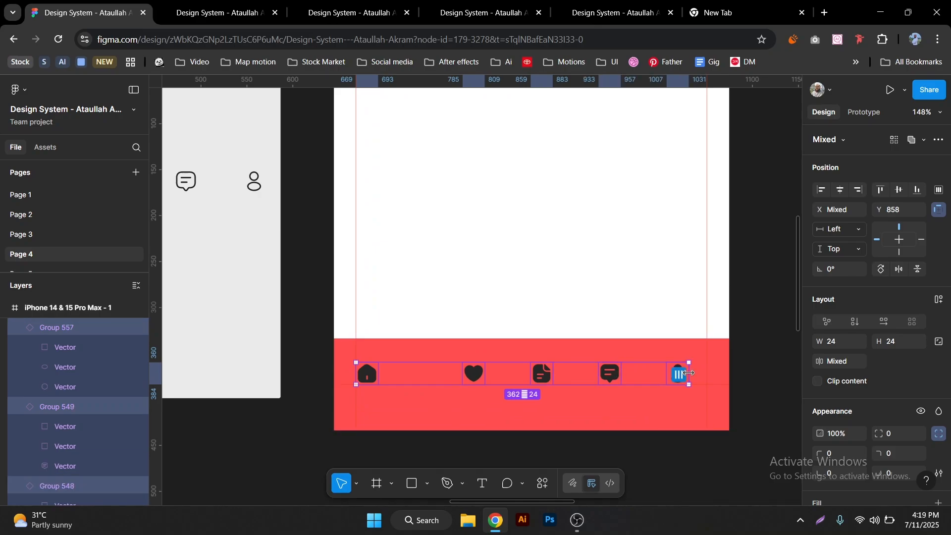
key("ctrl+alt+t")
scroll(667, 380, "up", 3)
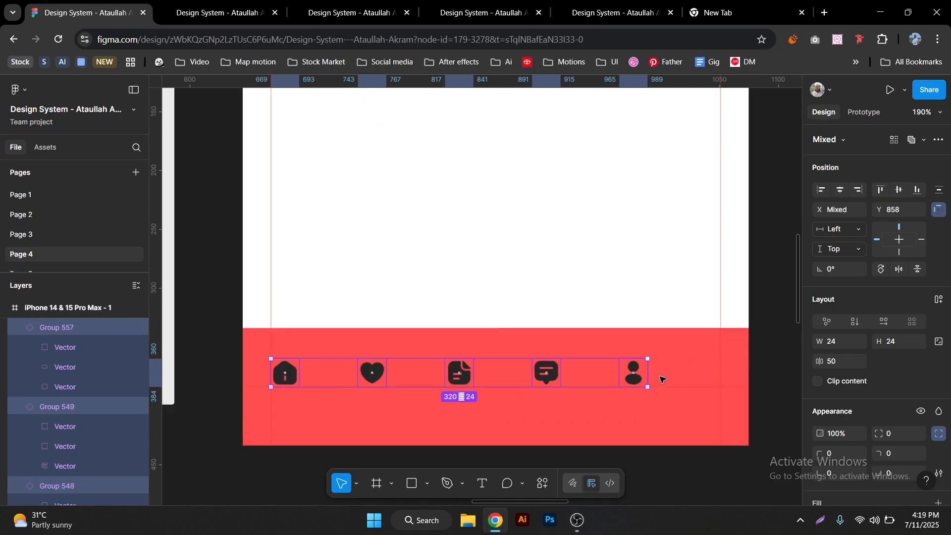
- Set the horizontal spacing between the five icons to 65.5 so the row reaches the right margin guide
scroll(627, 376, "right", 1)
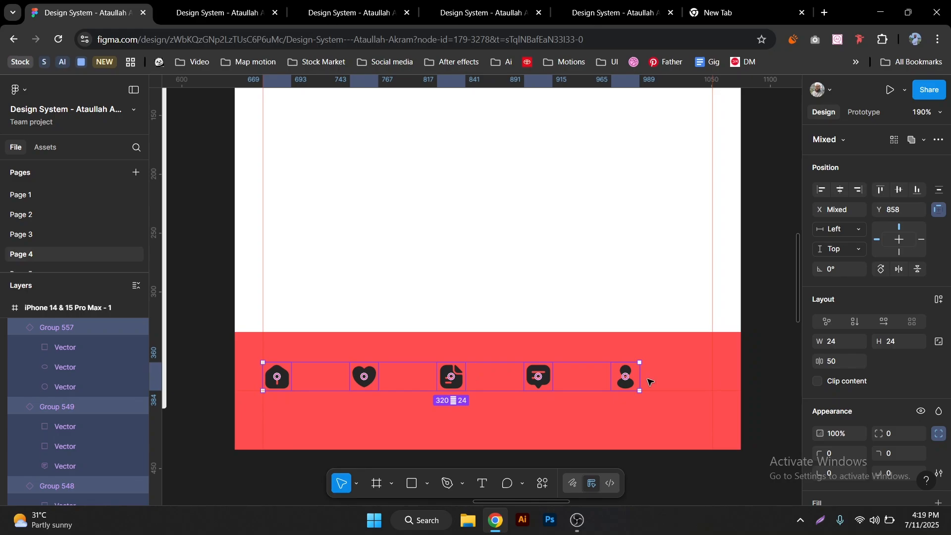
left_click_drag(820, 362, 839, 363)
scroll(744, 364, "up", 5)
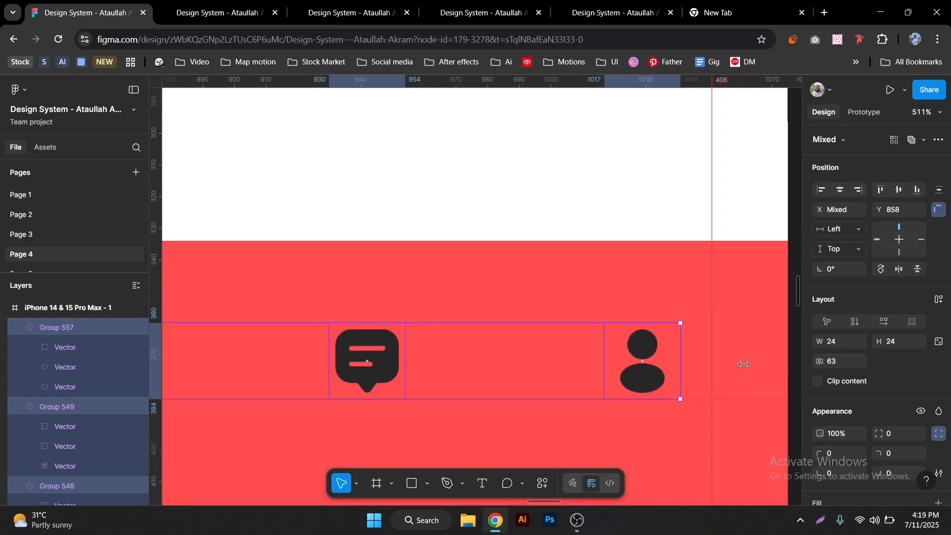
left_click(842, 361)
type("65")
key("Return")
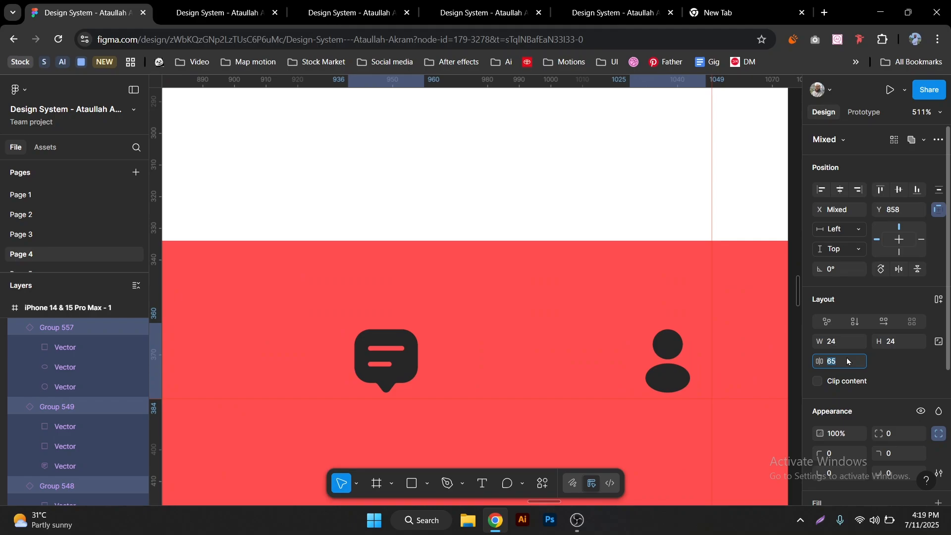
key("Up")
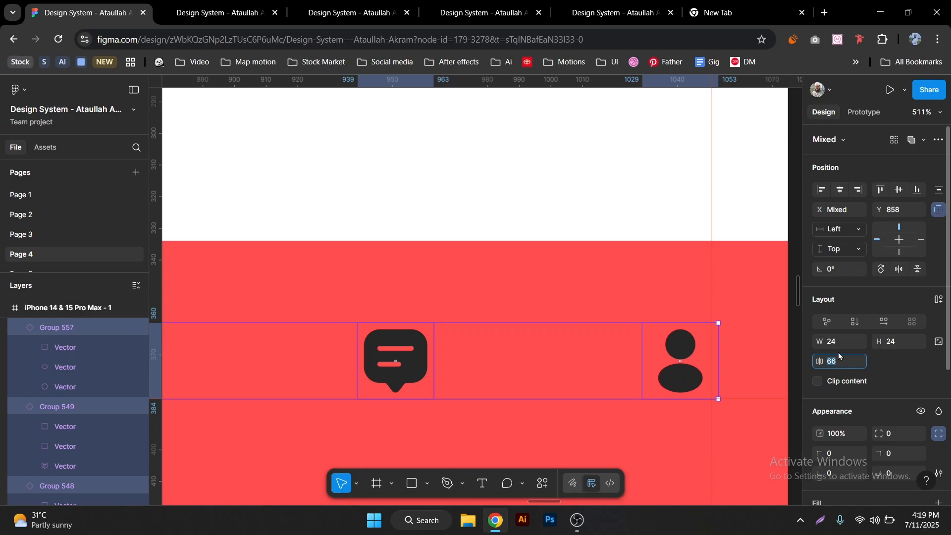
type("65.5")
key("Return")
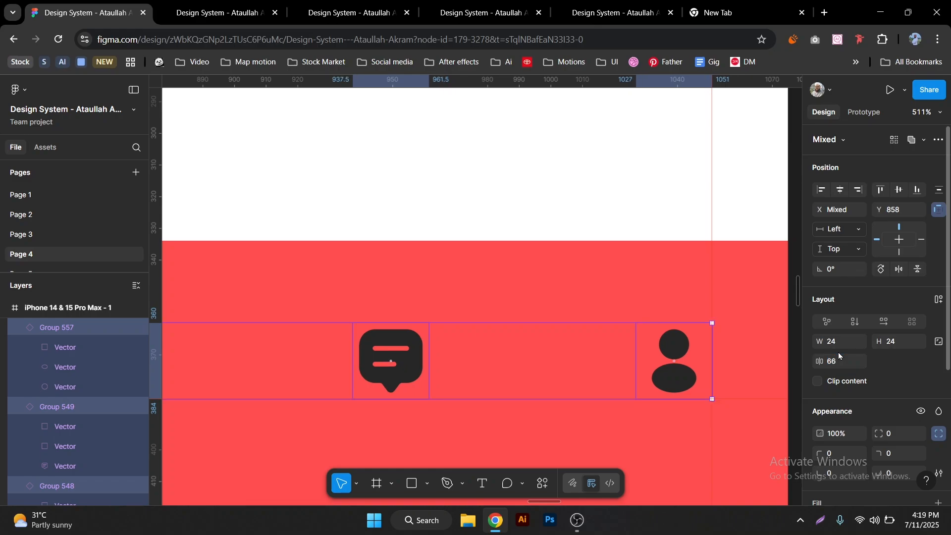
- Recolor the five selected icons with the white library style named Color
scroll(626, 350, "down", 5, "ctrl")
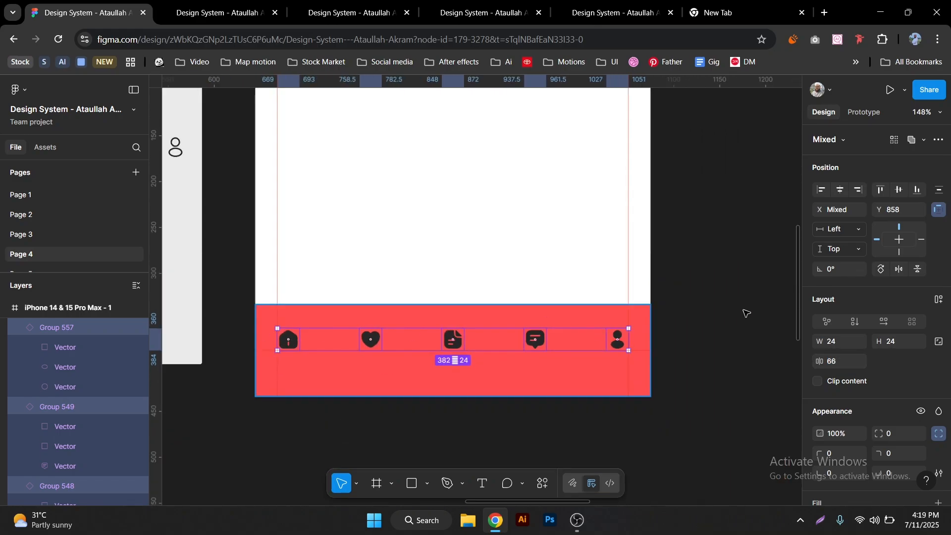
scroll(857, 387, "down", 4)
left_click(857, 406)
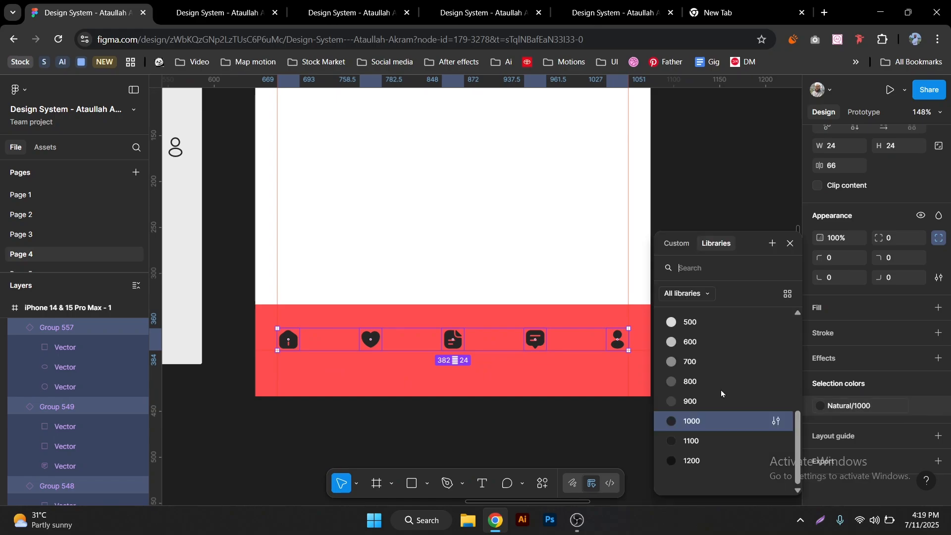
scroll(694, 376, "up", 5)
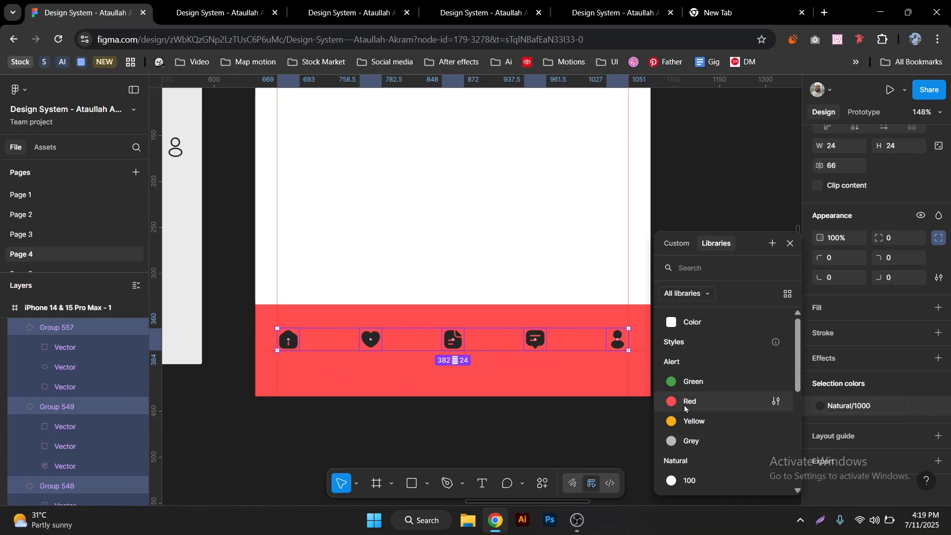
left_click(689, 322)
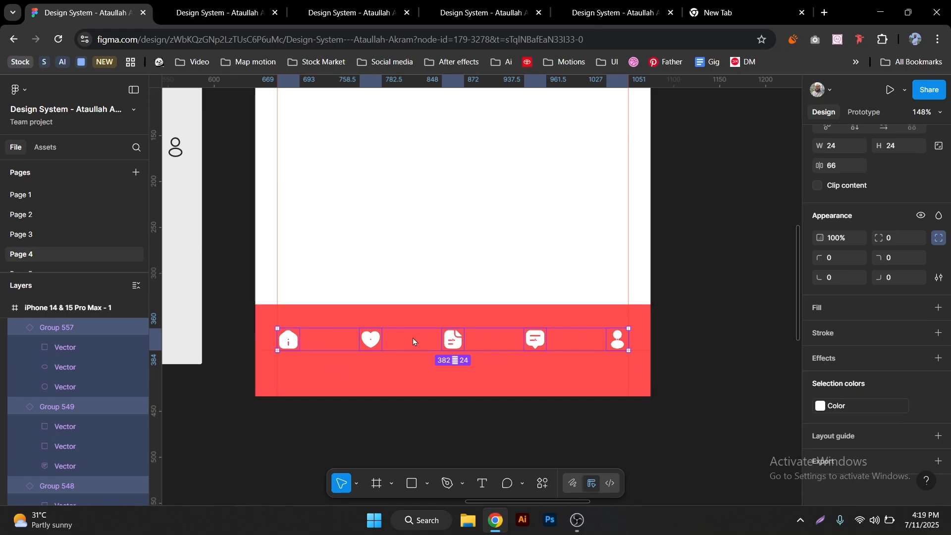
- Draw a circle about 37 wide straddling the red bar's upper edge, centred vertically on that edge at Y 813
scroll(278, 346, "up", 5)
scroll(277, 344, "down", 4)
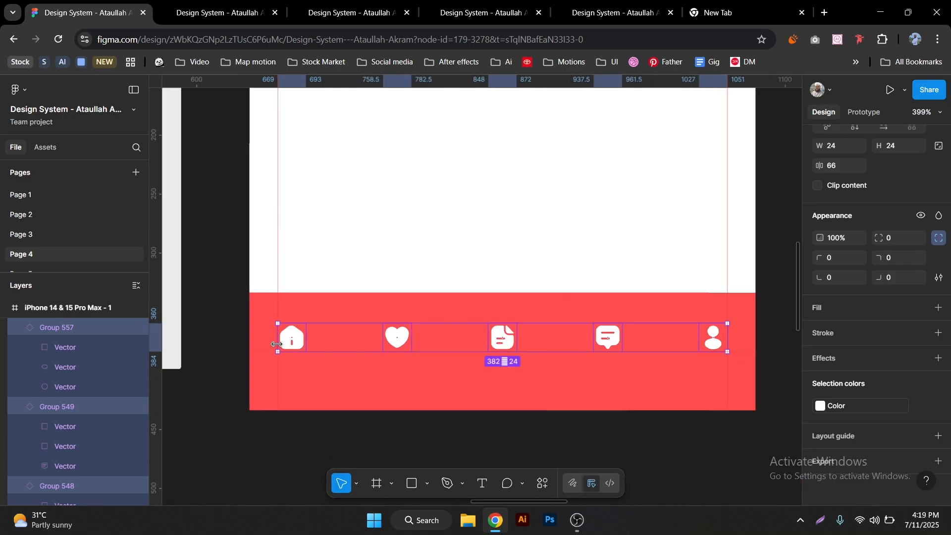
scroll(375, 282, "up", 2)
left_click(377, 293)
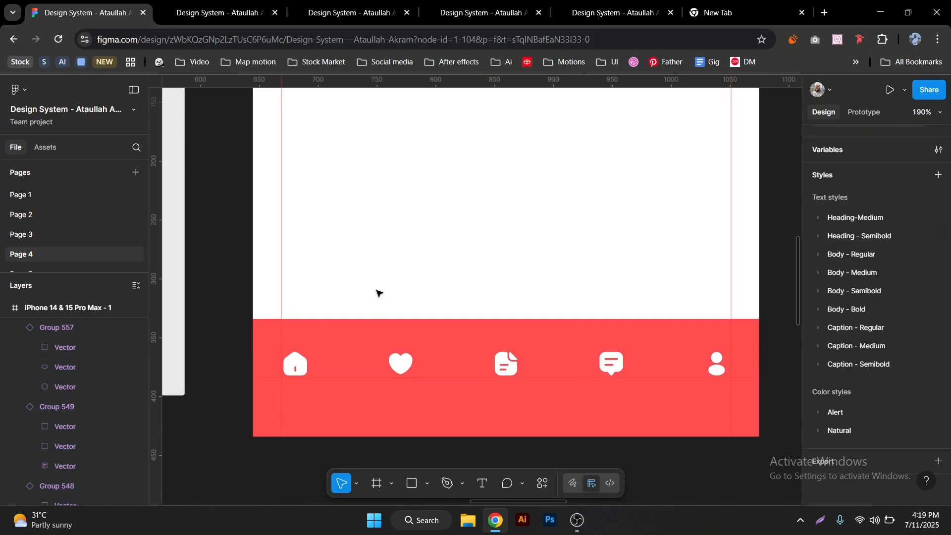
key("o")
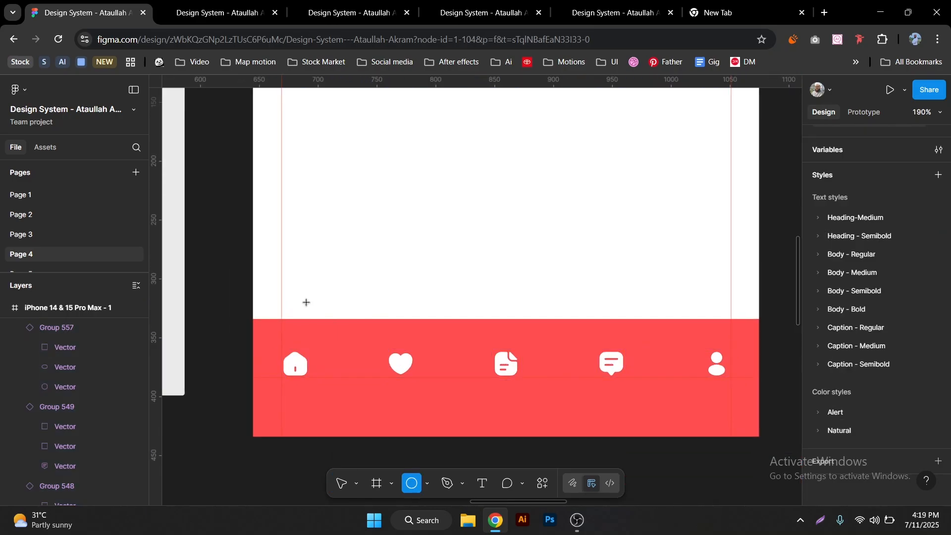
left_click_drag(306, 302, 334, 296)
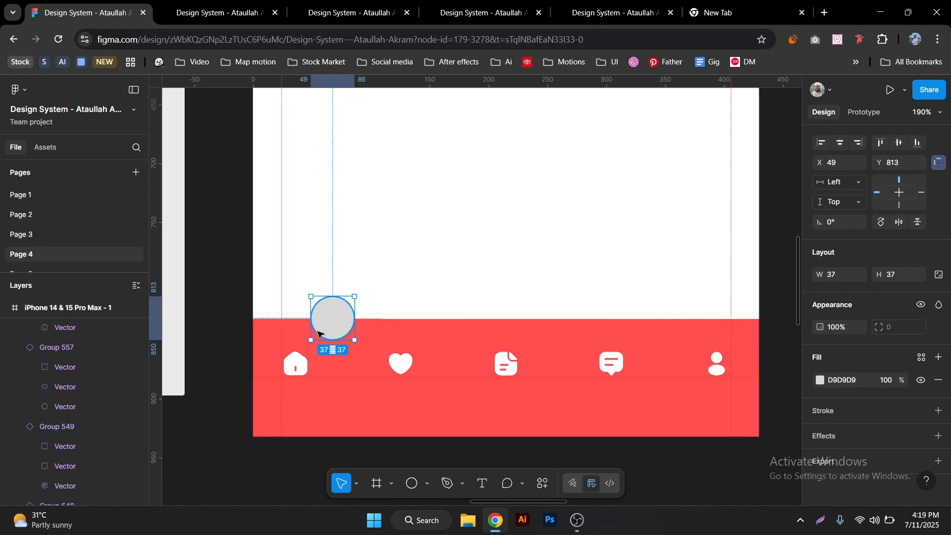
left_click_drag(336, 331, 353, 323)
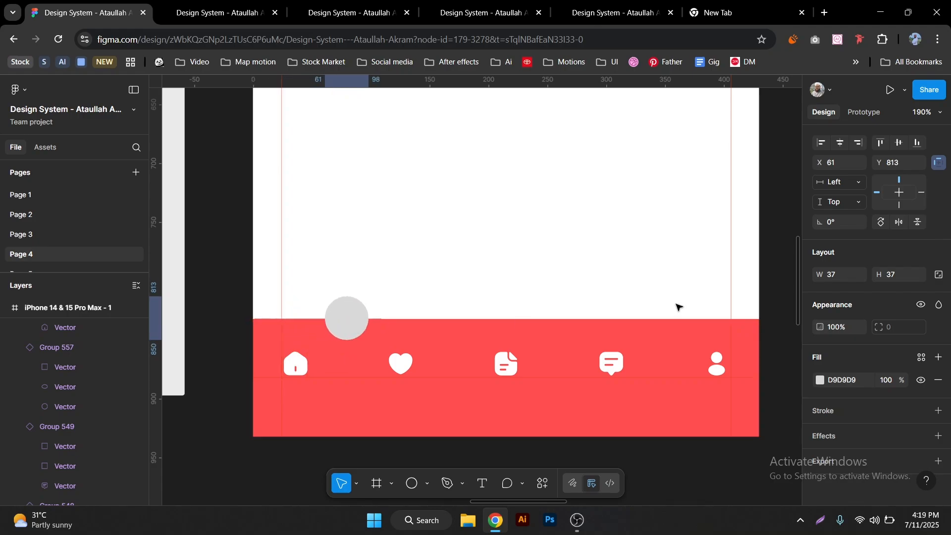
- Centre the circle horizontally in the iPhone frame and fill it with the white Color style
left_click(841, 143)
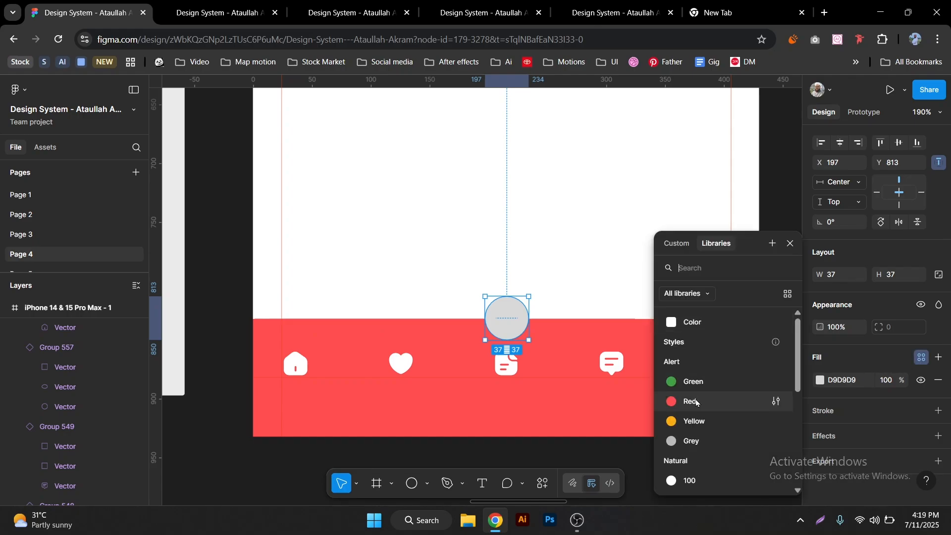
left_click(693, 323)
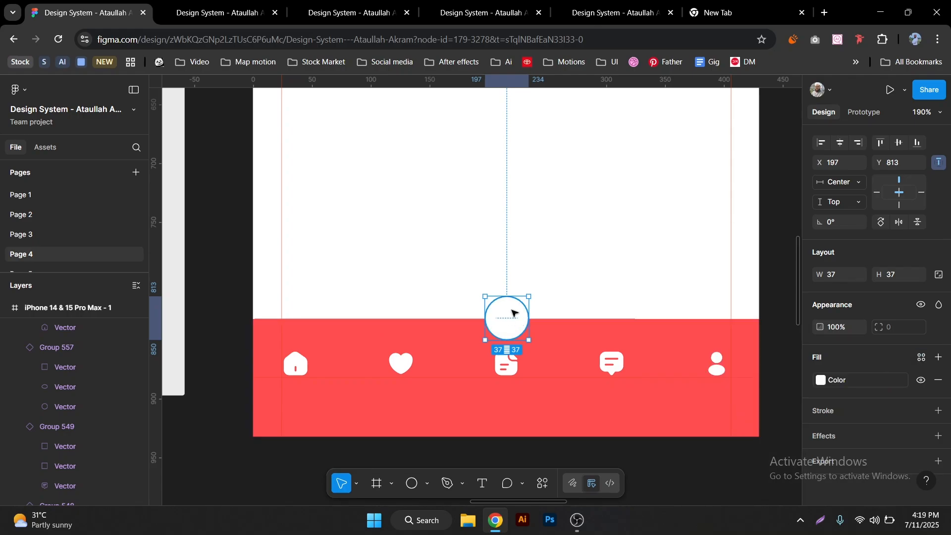
scroll(537, 332, "up", 3)
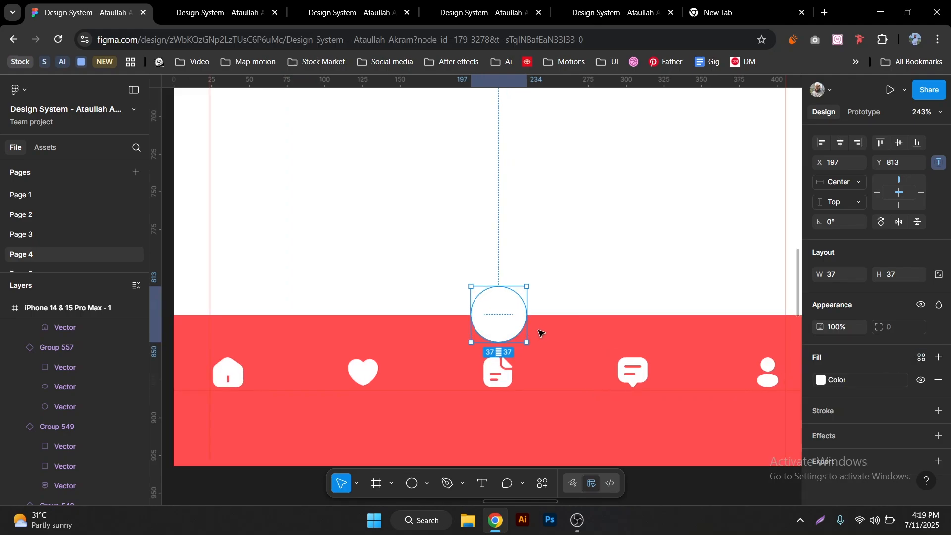
- Open the red rectangle for vector editing and add points on its upper edge at X 215, 322.5 and 107.5
key("Escape")
left_click(565, 342)
double_click(566, 342)
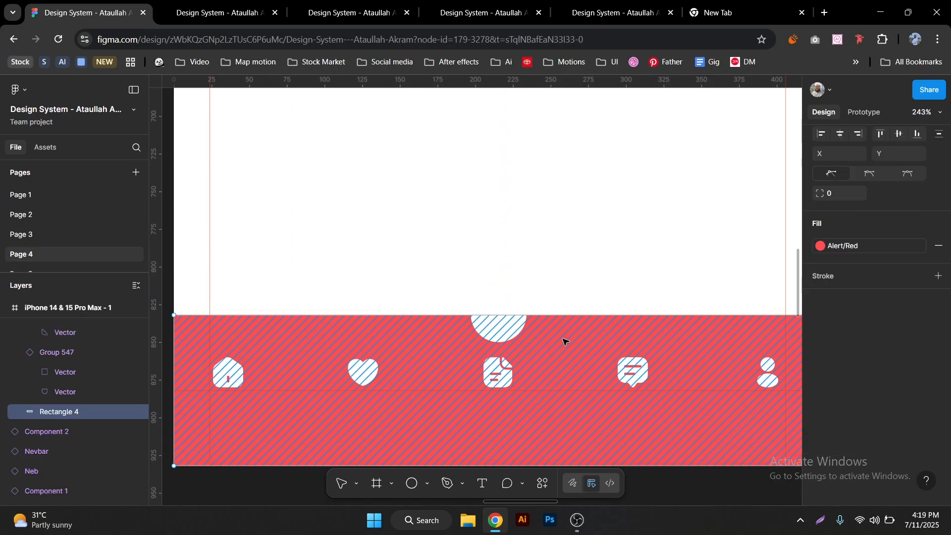
scroll(565, 340, "down", 2)
scroll(571, 339, "down", 2)
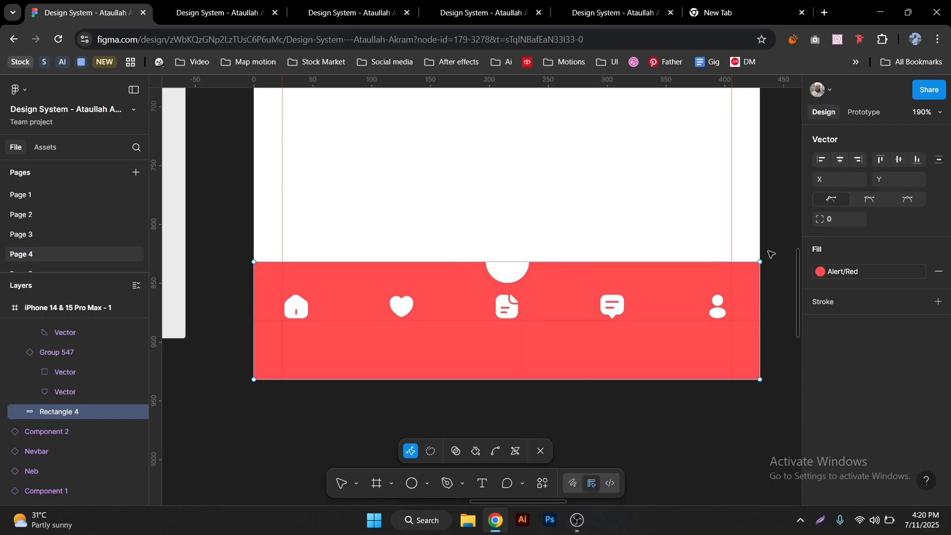
left_click(508, 262)
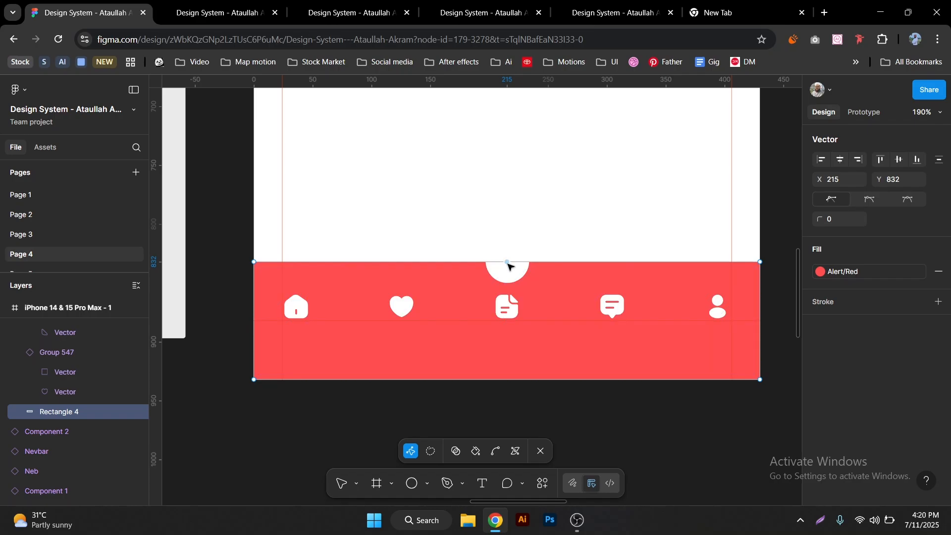
left_click(634, 262)
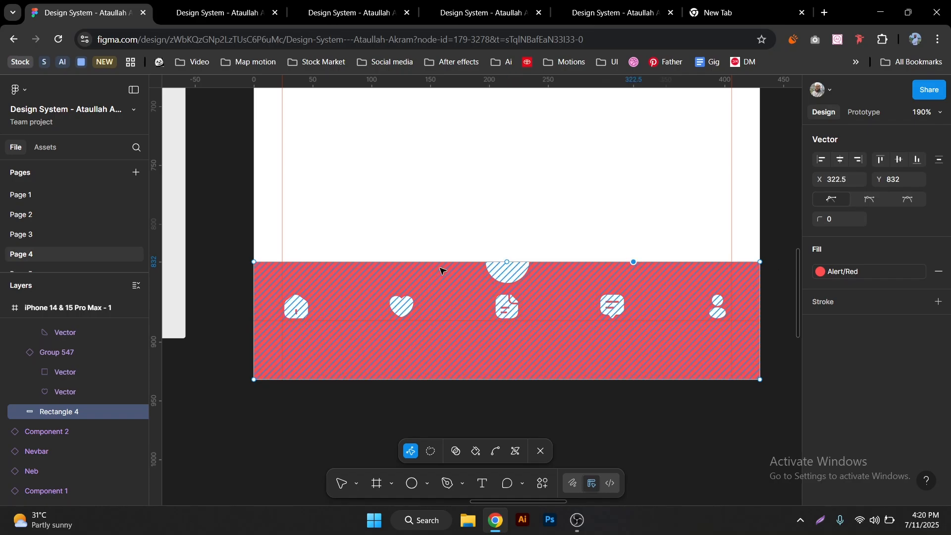
left_click(380, 261)
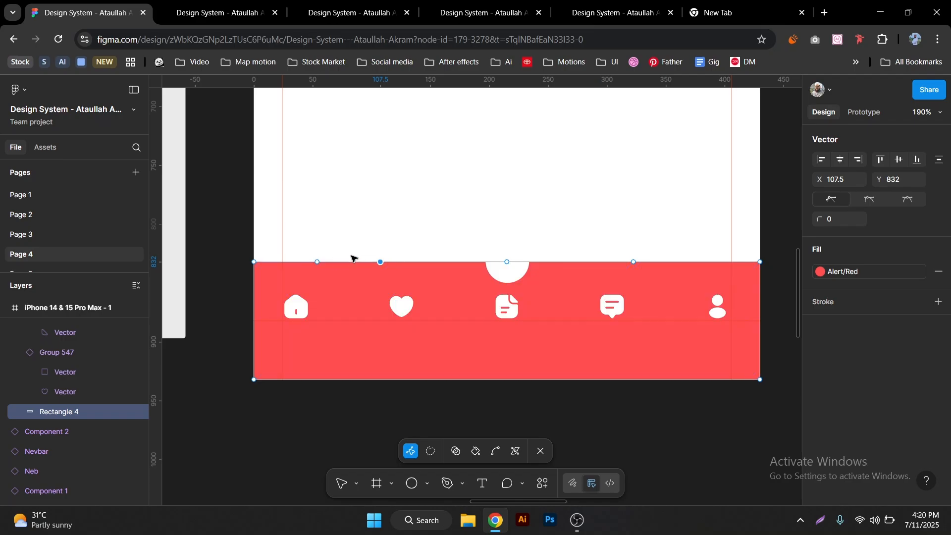
- Move the two outer added points inward along the upper edge to just beside the circle, the right one at X 243.5
left_click_drag(419, 263, 470, 263)
left_click_drag(634, 262, 540, 265)
scroll(515, 260, "up", 2)
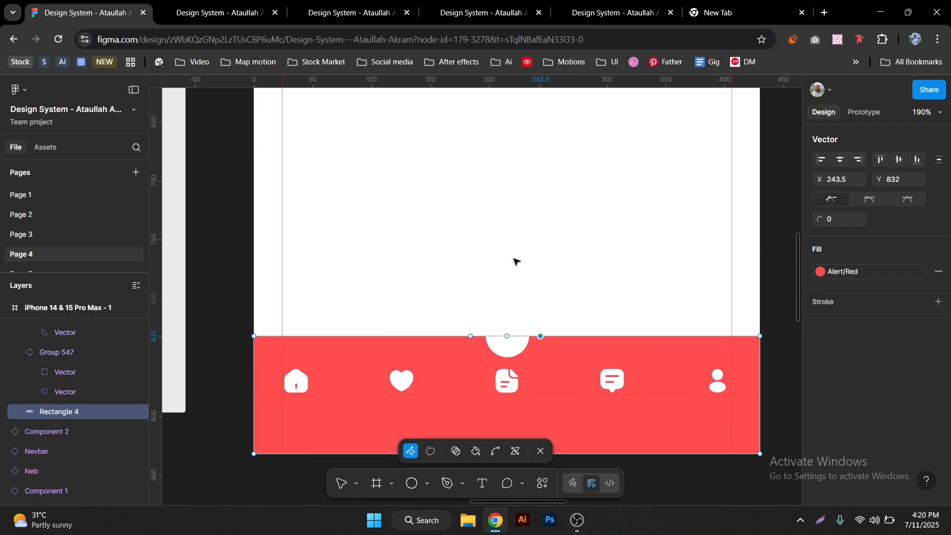
- Shift the right added point along the red rectangle's upper edge to X 245.5
scroll(530, 369, "up", 4)
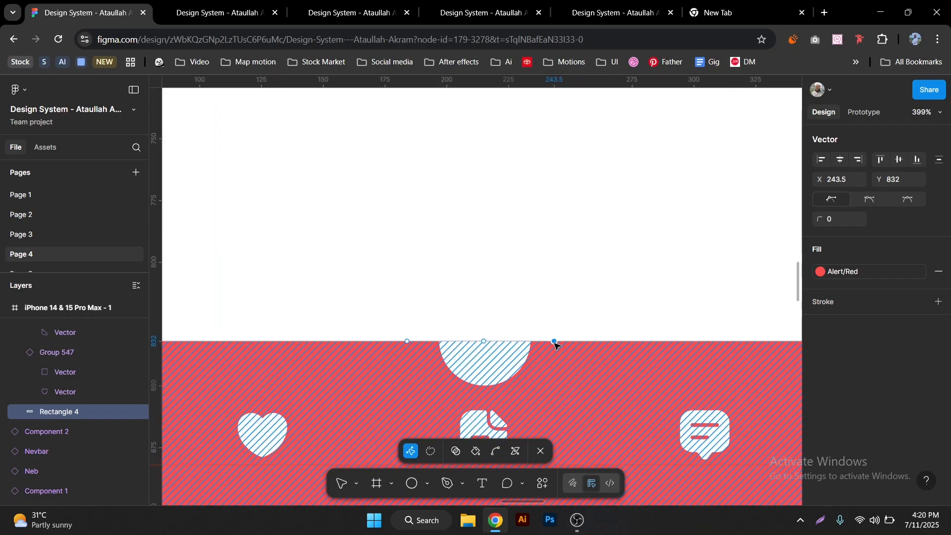
left_click_drag(555, 341, 557, 340)
key("Escape")
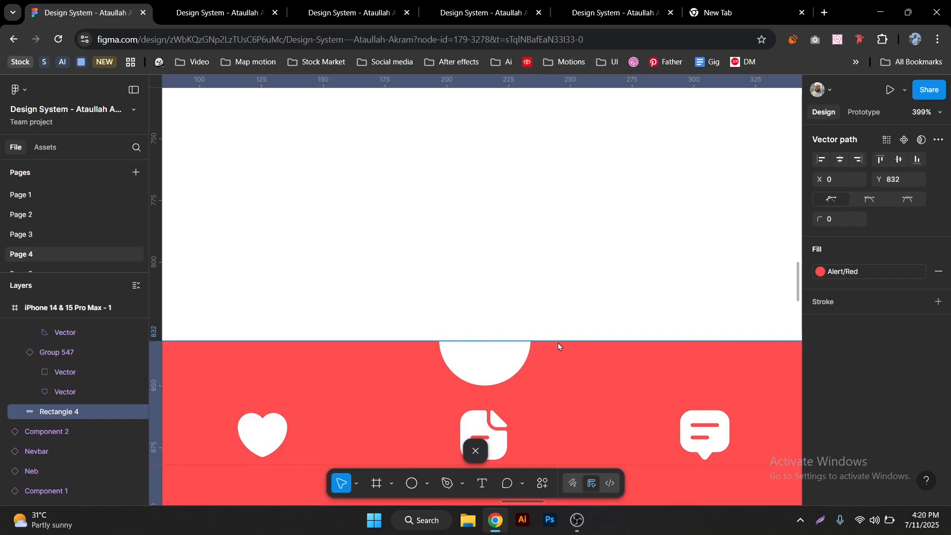
double_click(558, 345)
left_click(560, 350)
key("Escape")
double_click(554, 350)
left_click_drag(554, 342, 560, 342)
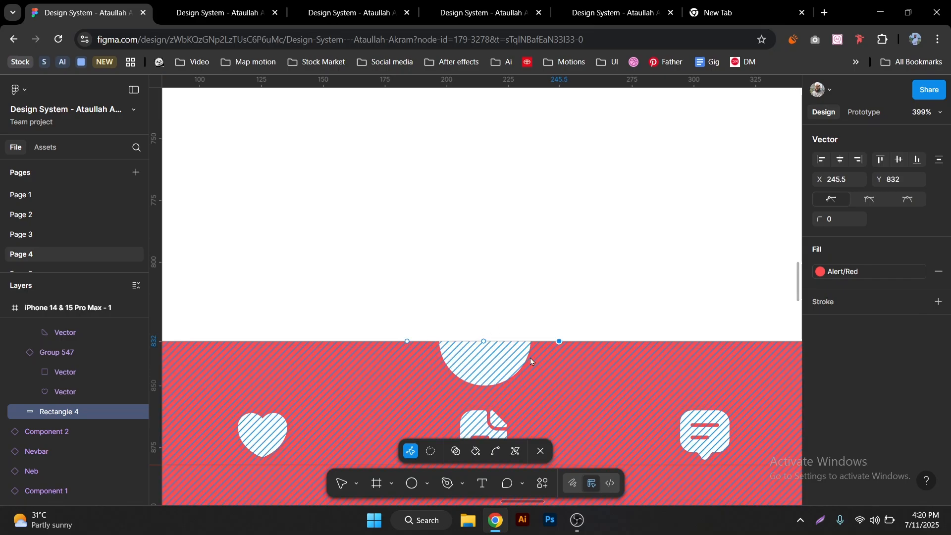
left_click(483, 341)
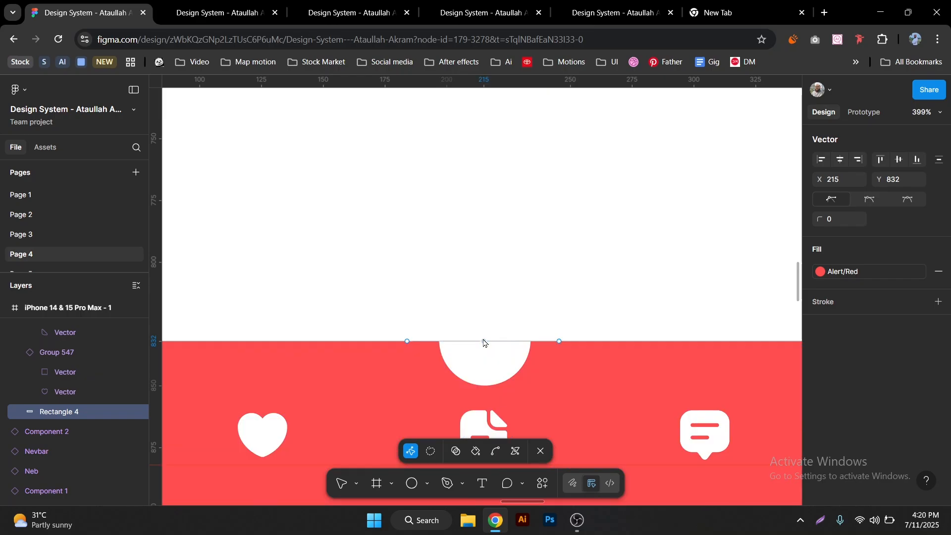
mouse_move(486, 341)
left_mouse_down()
mouse_move(501, 272)
mouse_move(490, 312)
left_mouse_up()
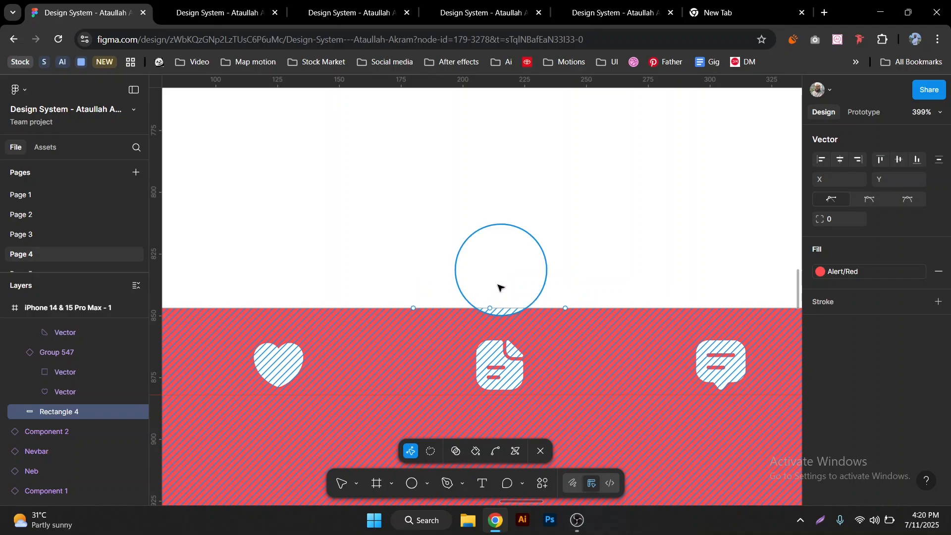
key("ctrl+z")
key("Return")
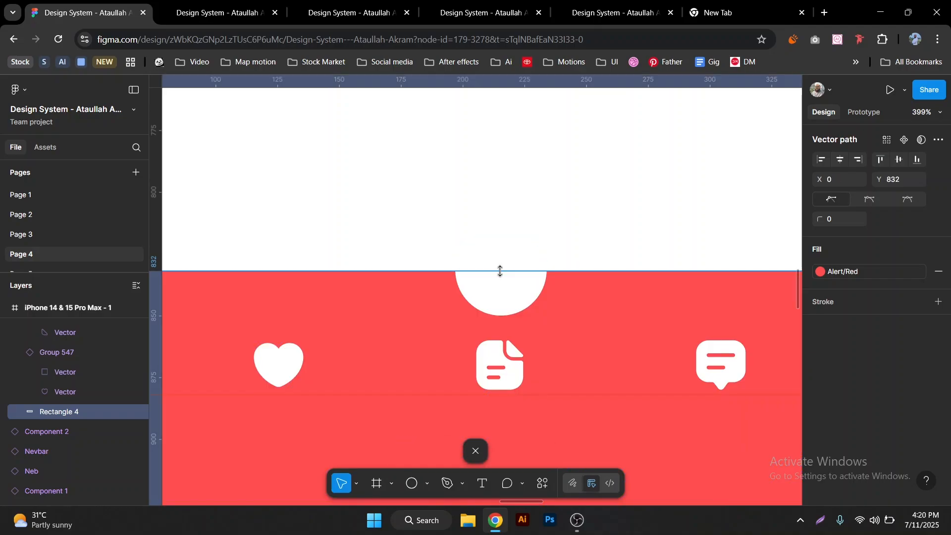
- Pull the centre point of the red rectangle's upper edge straight down to Y 883.5 to cut a V-shaped notch
key("Return")
left_click_drag(501, 271, 494, 406)
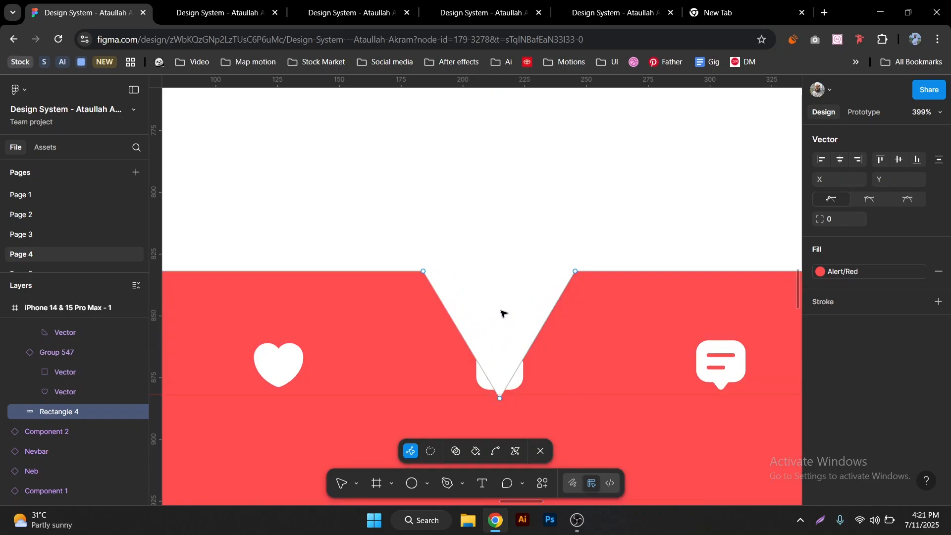
key("Escape")
- Fill the circle above the notch with the Alert/Red style
left_click(505, 290)
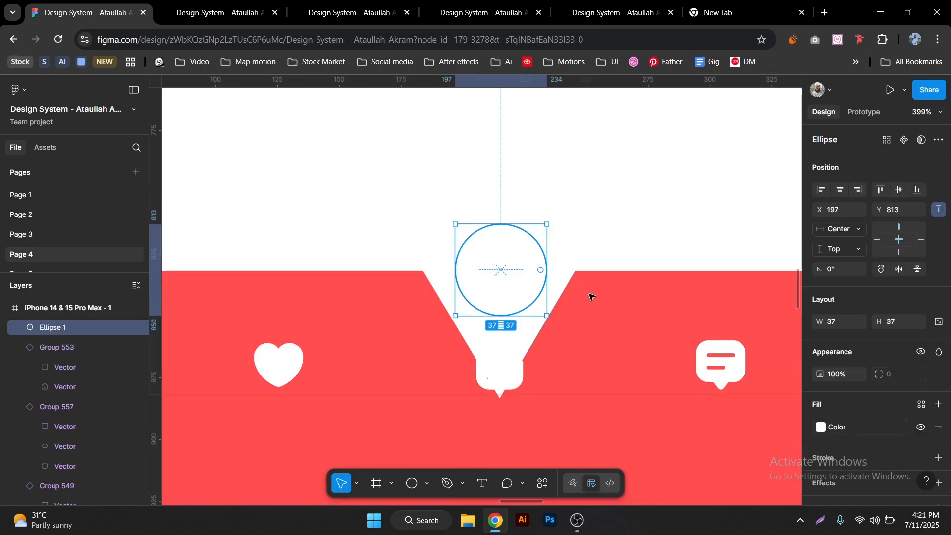
left_click(821, 427)
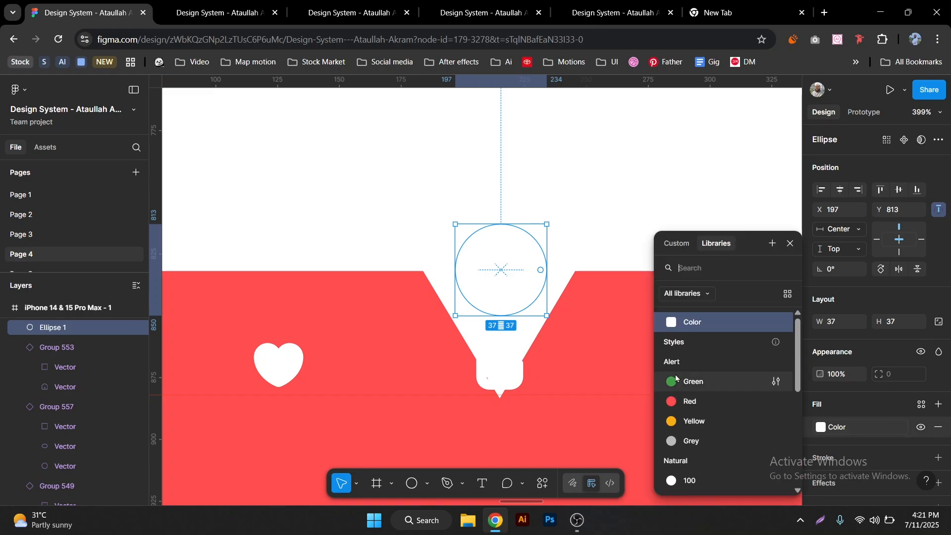
left_click(686, 399)
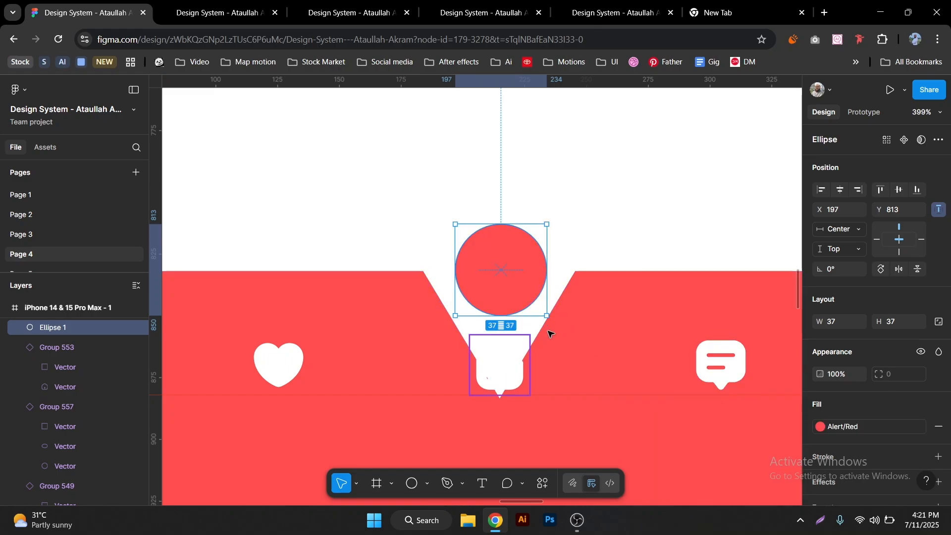
- Round the three notch points of the red rectangle with a corner radius of 40 and finish vector editing
left_click(415, 286)
double_click(415, 286)
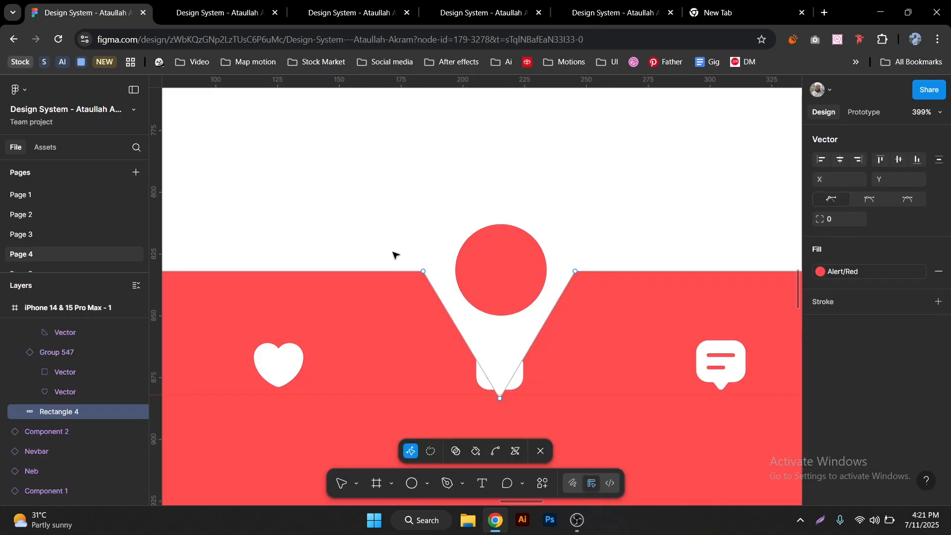
left_click_drag(393, 252, 628, 432)
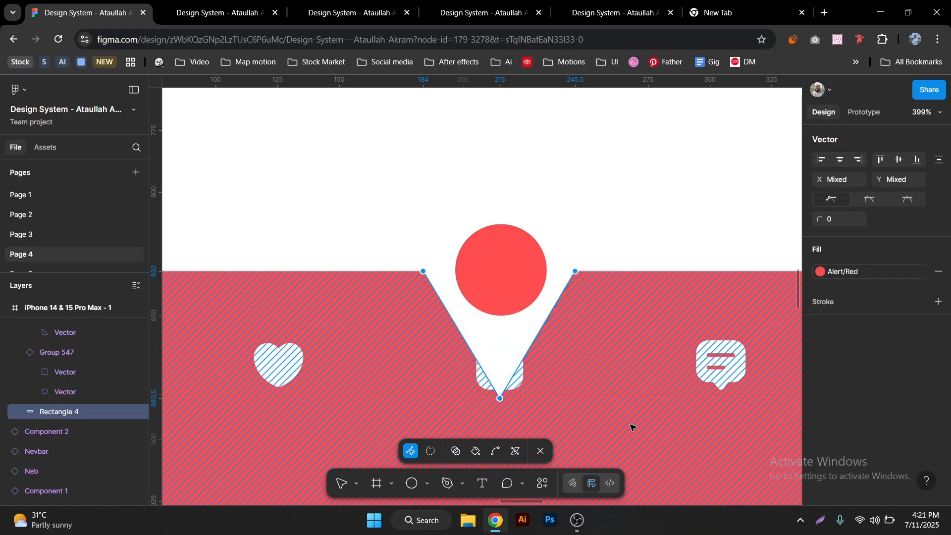
left_click(422, 271)
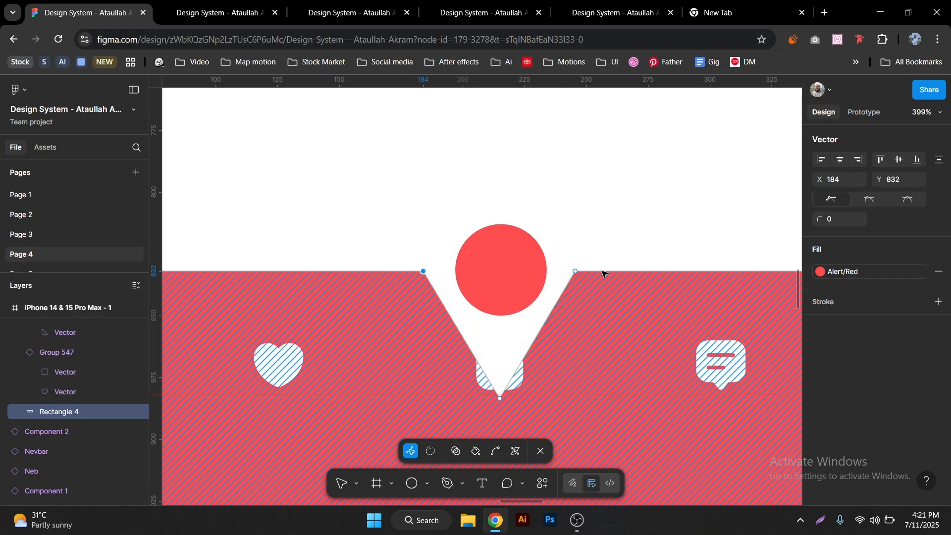
left_click_drag(331, 211, 614, 413)
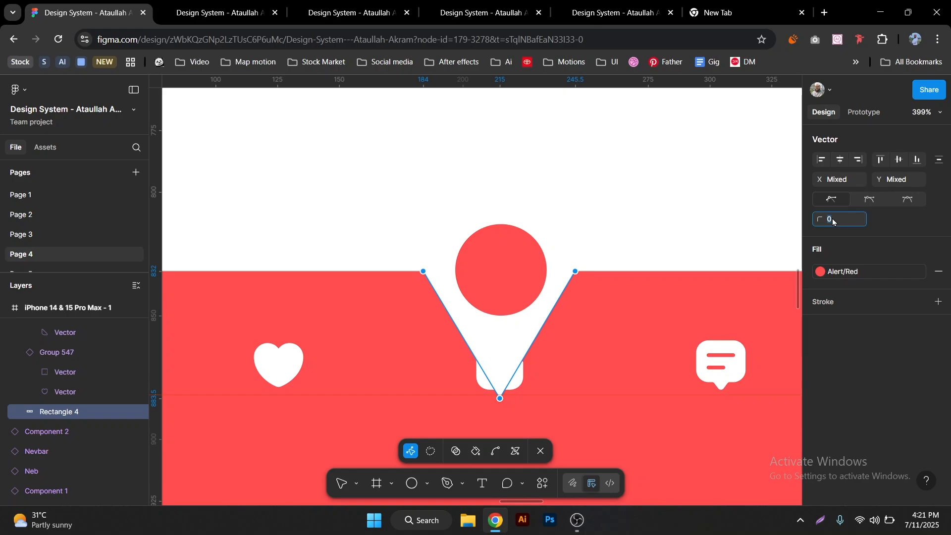
key("shift+Up")
key("shift+Up")
key("shift+Up")
key("shift+Up")
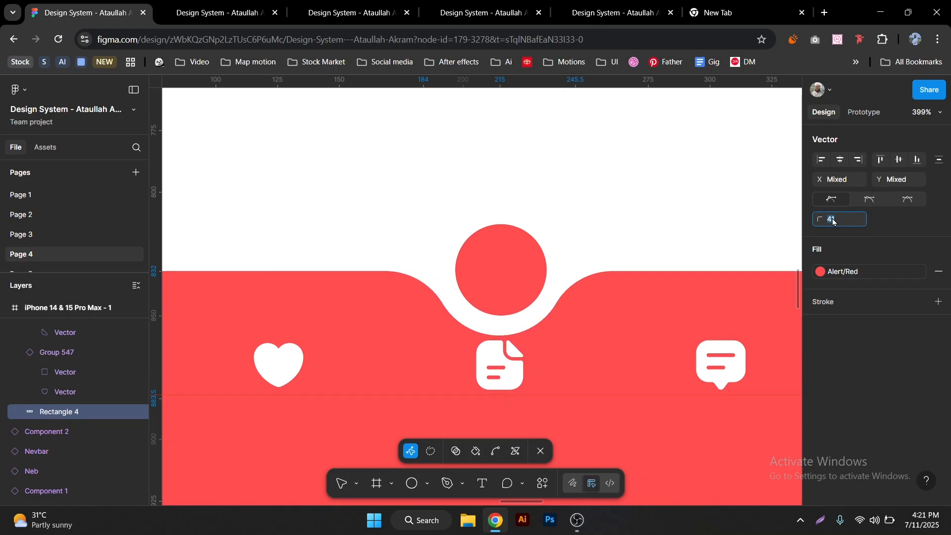
key("Up")
key("Return")
left_click(511, 186)
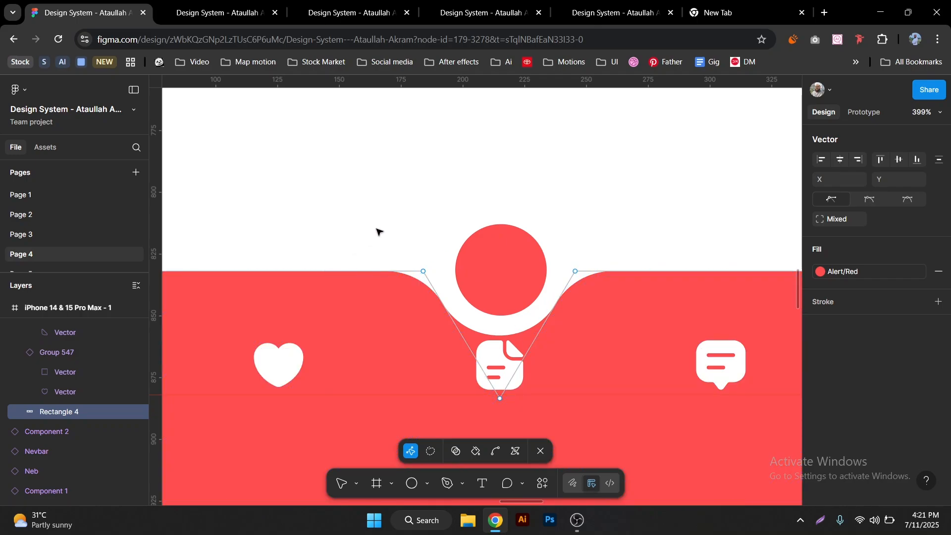
key("Escape")
key("Escape")
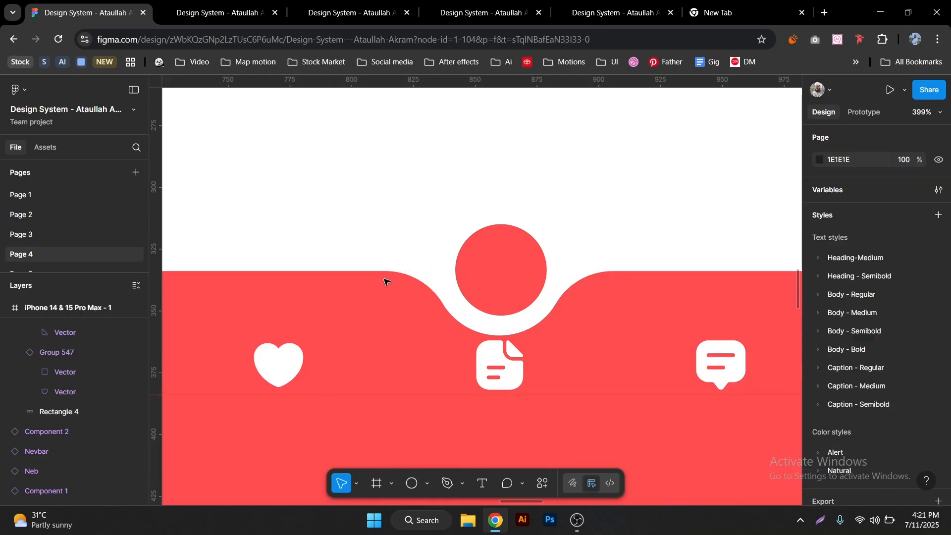
- Reopen the red rectangle's vector points and check the corner radius of the three notch points
left_click_drag(358, 278, 484, 276)
left_click(373, 274)
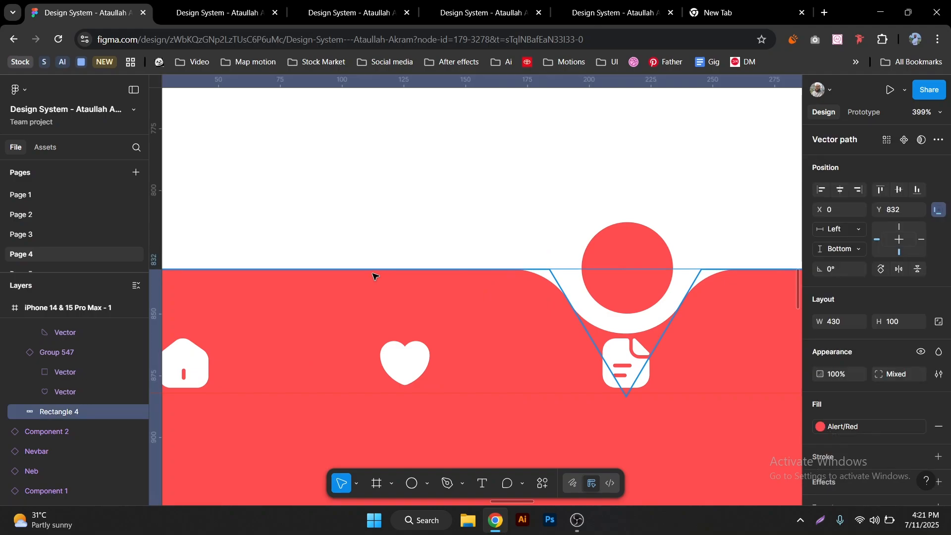
double_click(372, 274)
left_click_drag(380, 272, 428, 265)
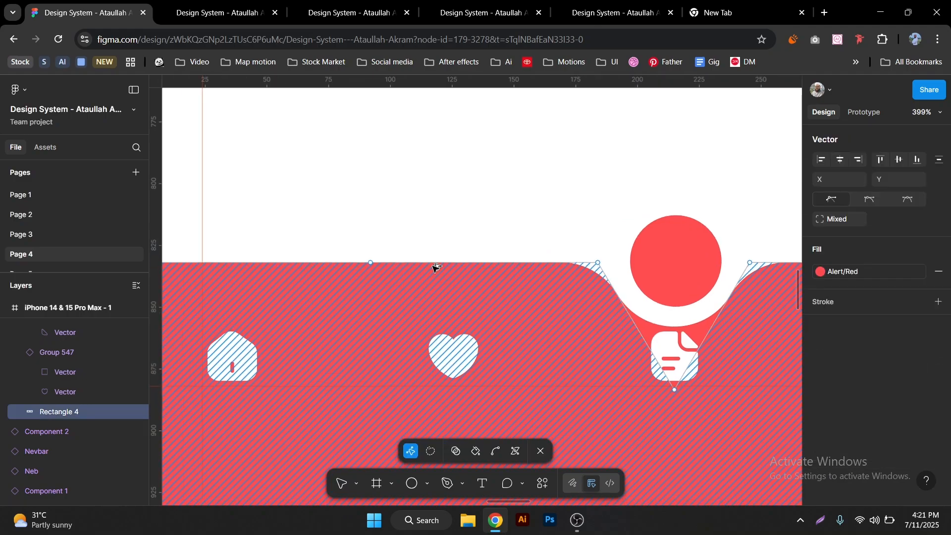
scroll(436, 267, "down", 3)
scroll(446, 240, "left", 2)
scroll(436, 245, "up", 2)
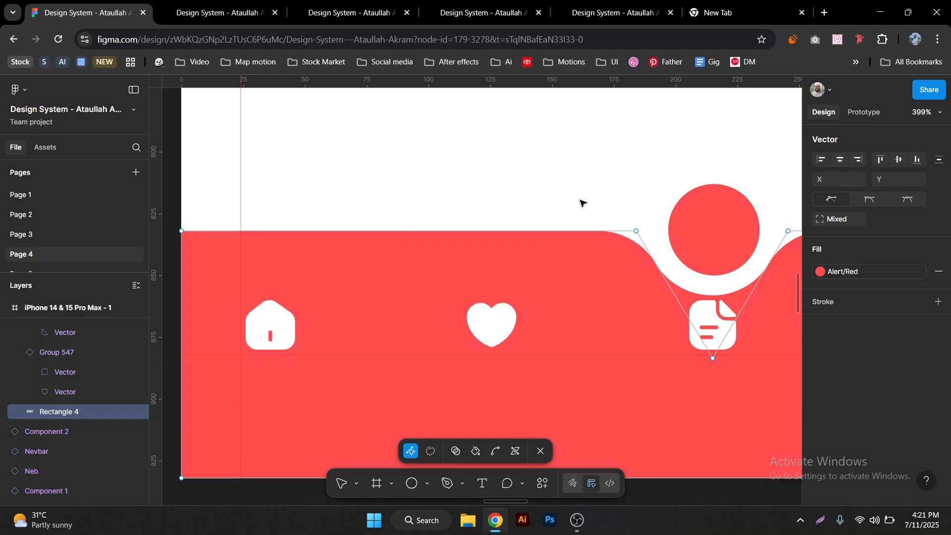
left_click_drag(598, 200, 480, 206)
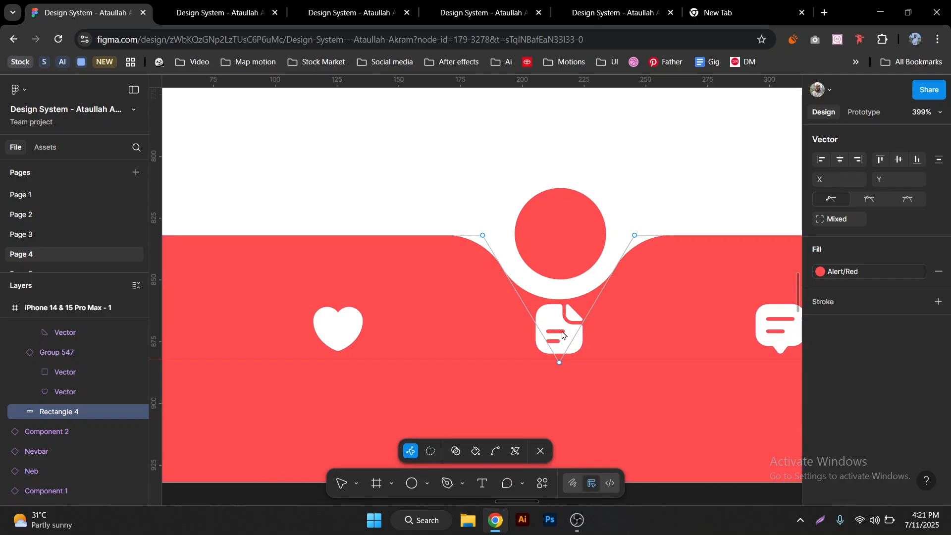
left_click(558, 362)
left_click_drag(440, 186, 686, 405)
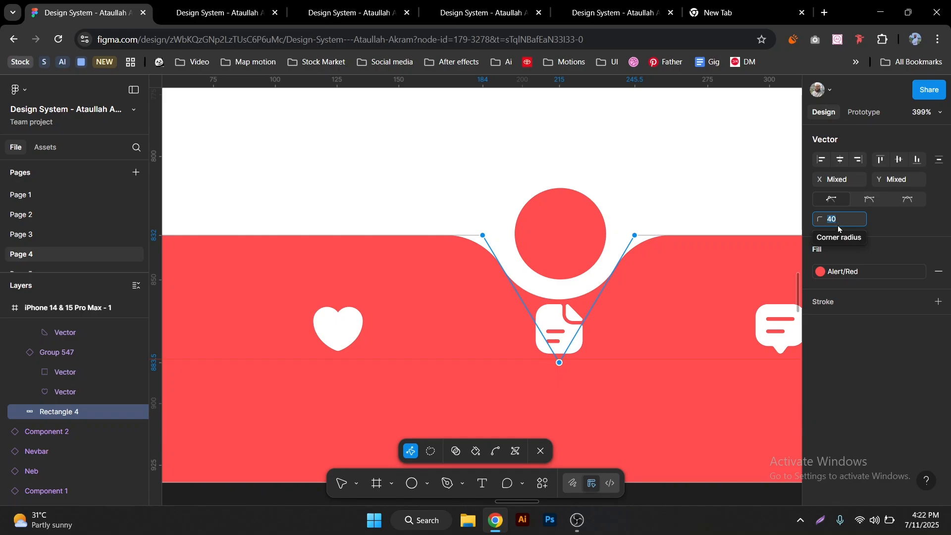
left_click(642, 171)
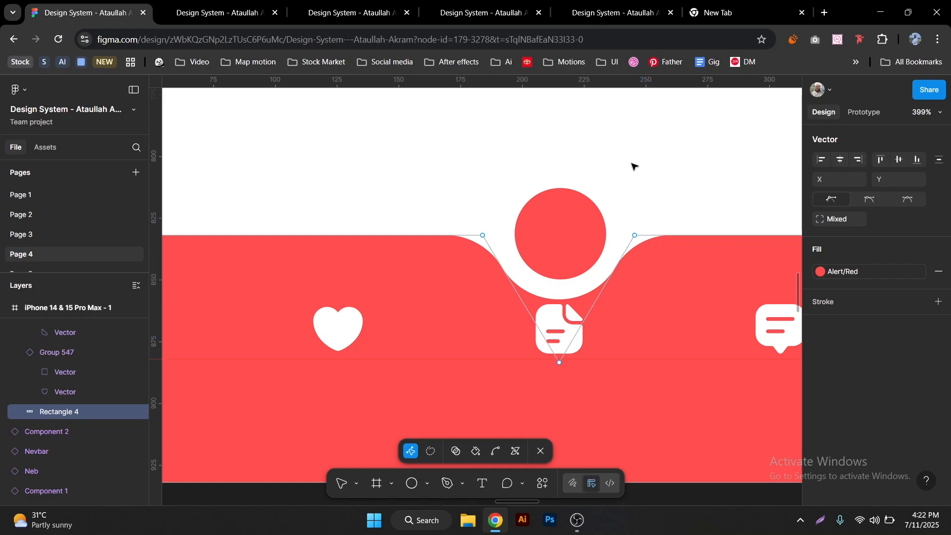
key("Escape")
- Move the document icon up onto the red circle and bring it in front of the circle
left_click(562, 335)
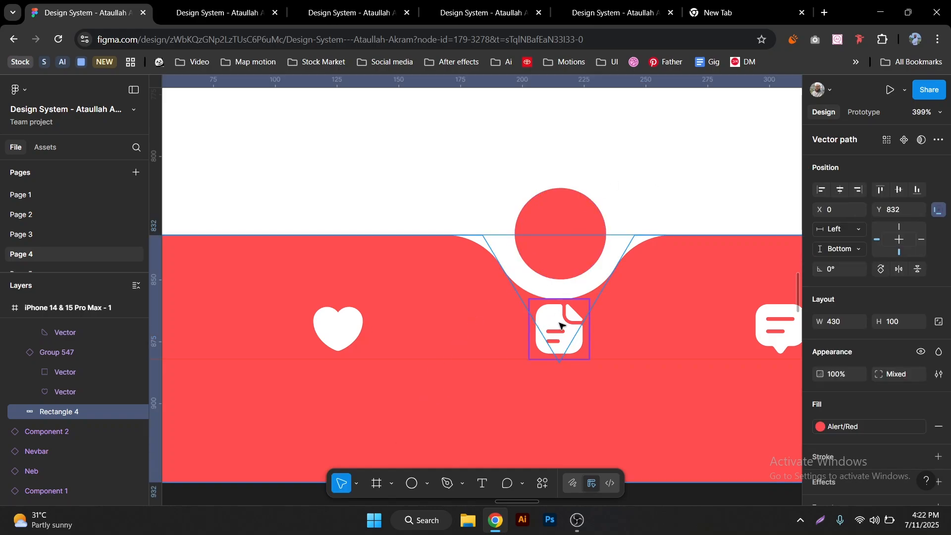
left_click_drag(562, 335, 567, 245)
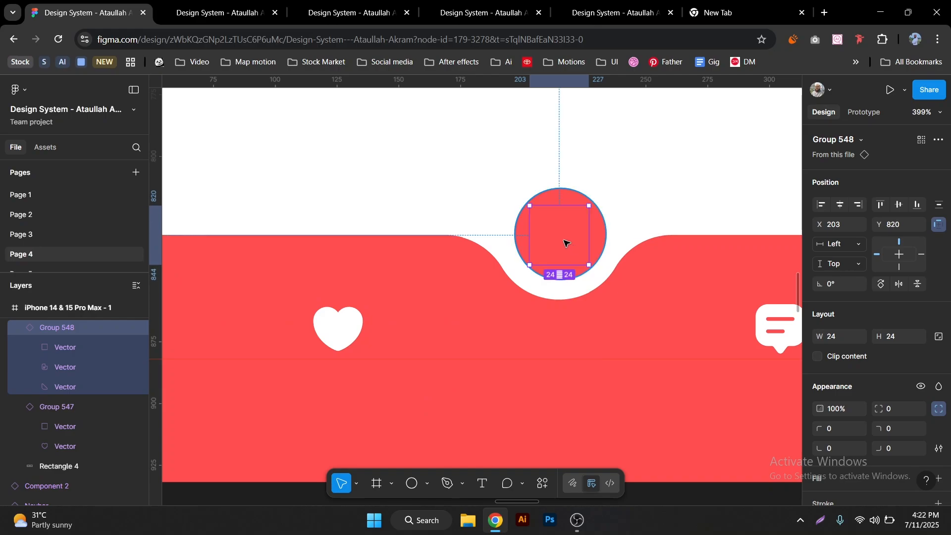
key("ctrl+]")
- Align the document icon and the red circle on their horizontal and vertical centres
left_click(602, 247, "shift")
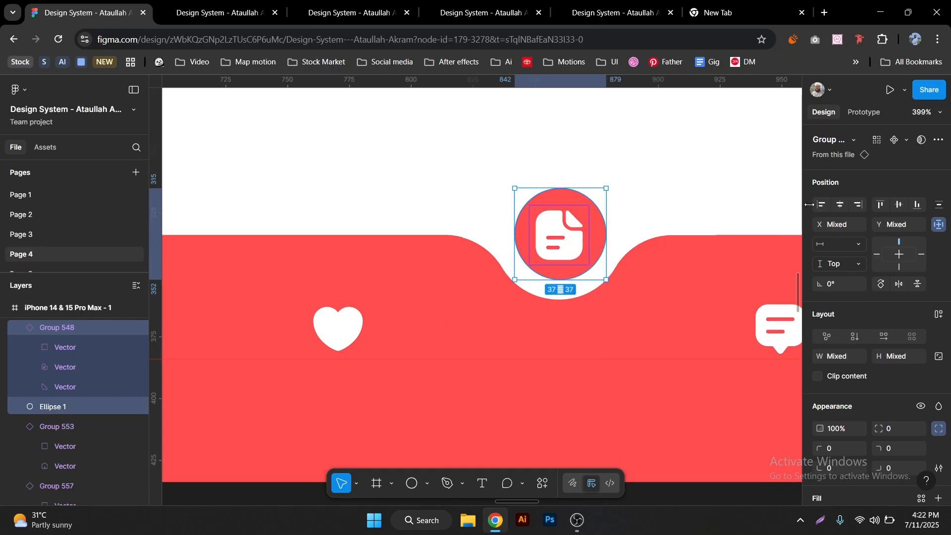
left_click(841, 205)
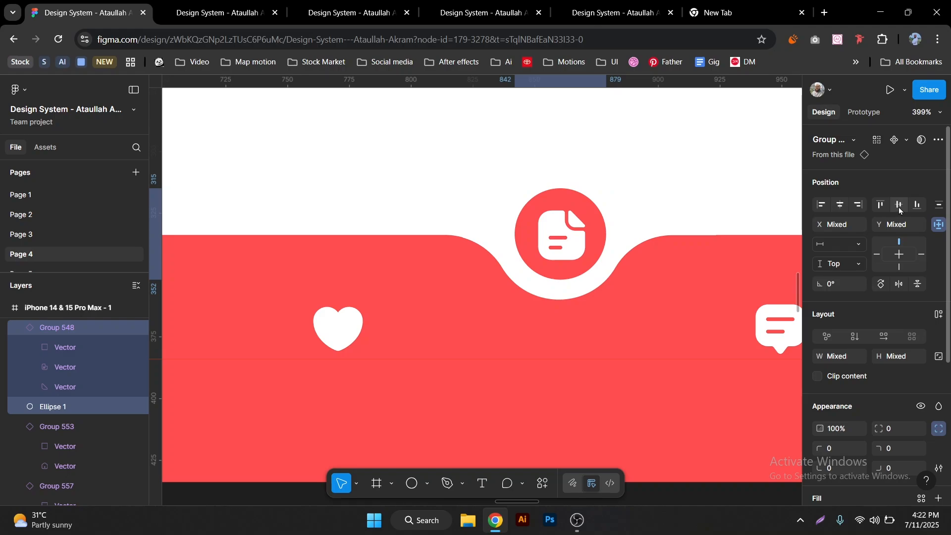
left_click(900, 205)
left_click(618, 225)
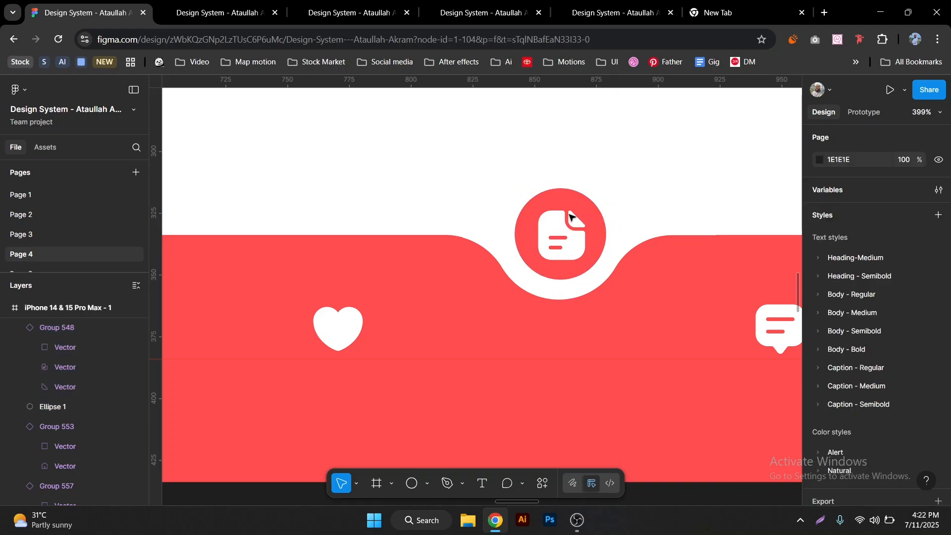
- Lock the red circle's proportions, resize it to 45 × 45 and recentre it around the document icon at X 193, Y 809
scroll(568, 214, "down", 4)
left_click_drag(598, 194, 583, 207)
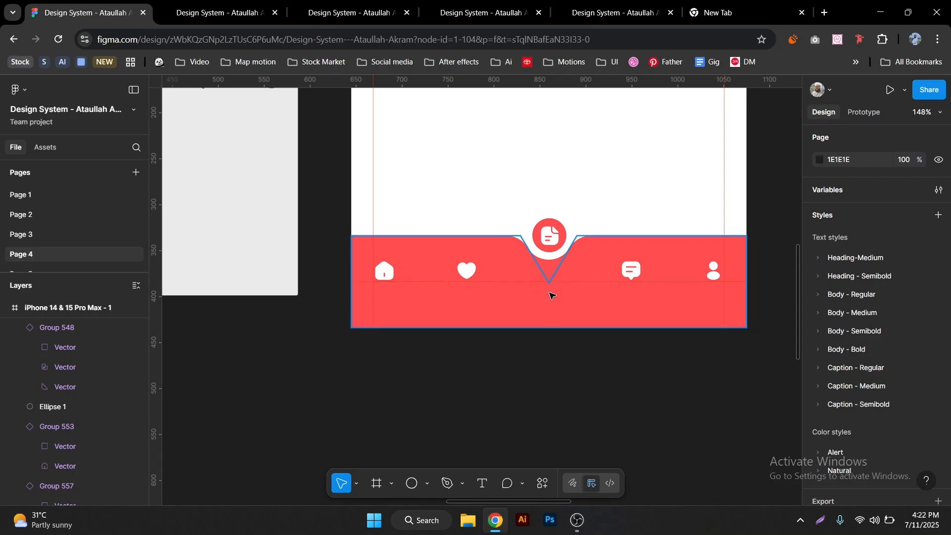
scroll(551, 285, "up", 5)
scroll(555, 213, "up", 2)
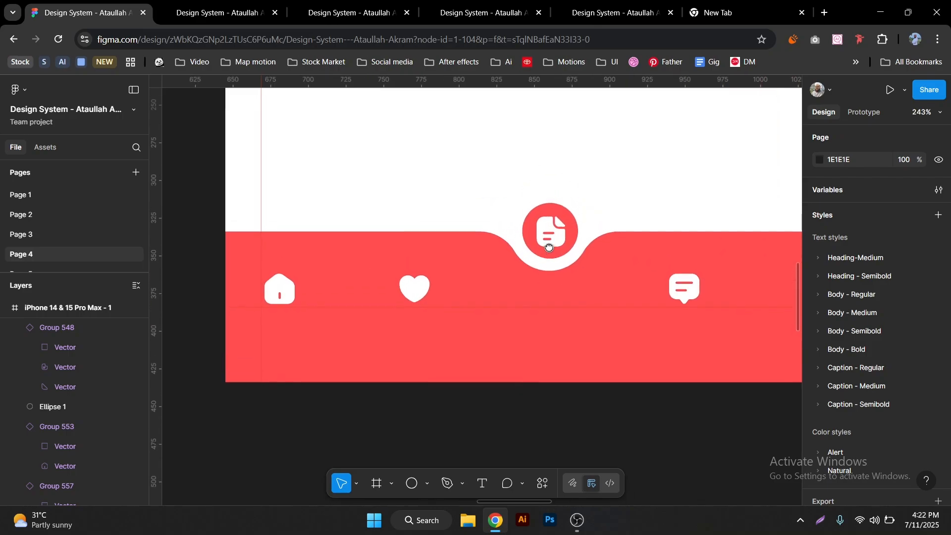
left_click(555, 207)
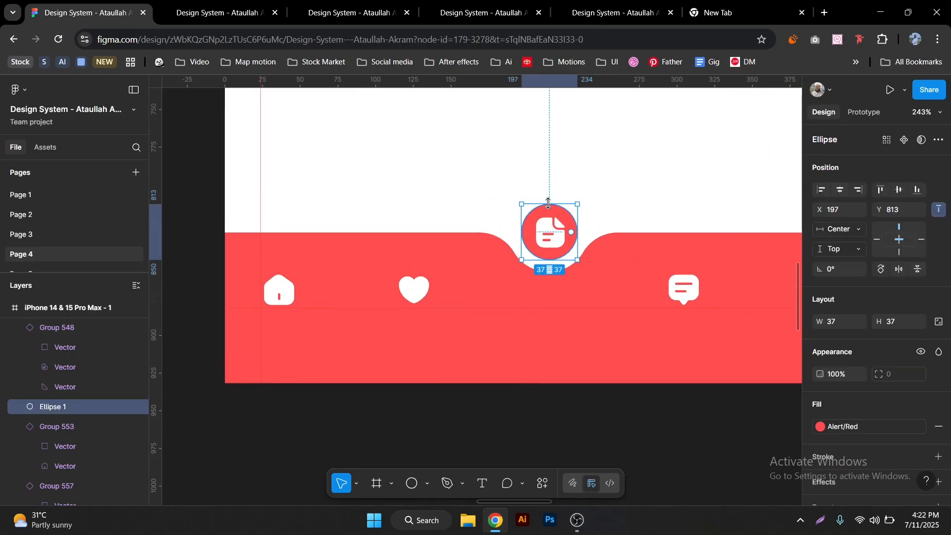
left_click(938, 321)
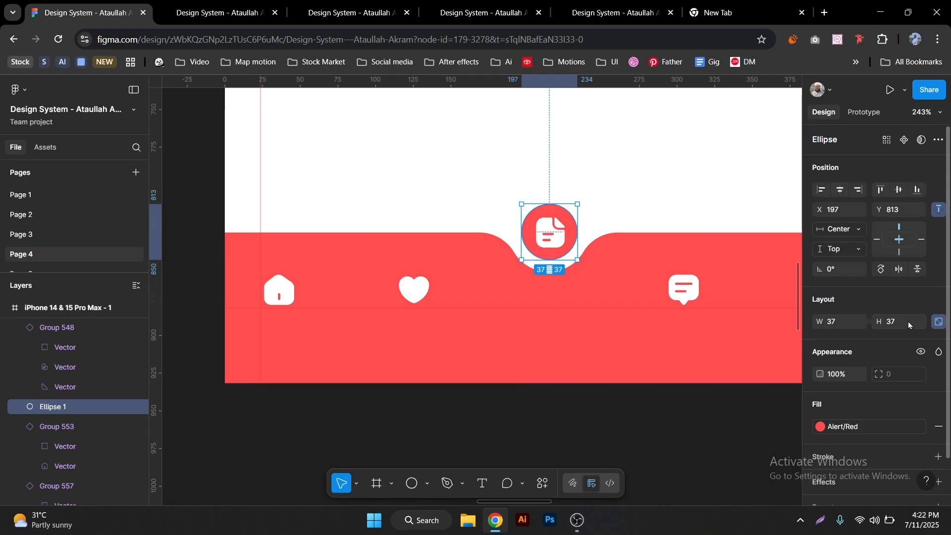
left_click(908, 322)
key("Return")
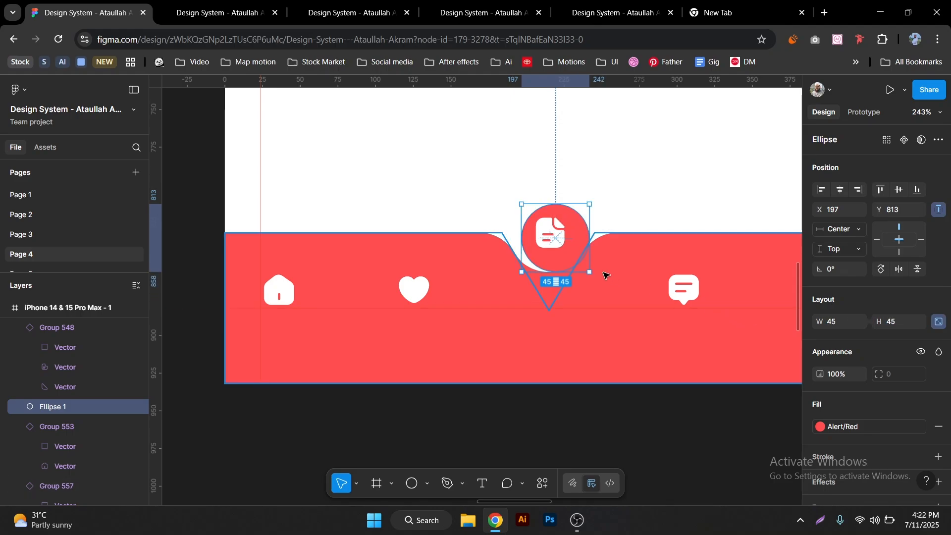
scroll(570, 247, "up", 2)
left_click_drag(552, 254, 545, 250)
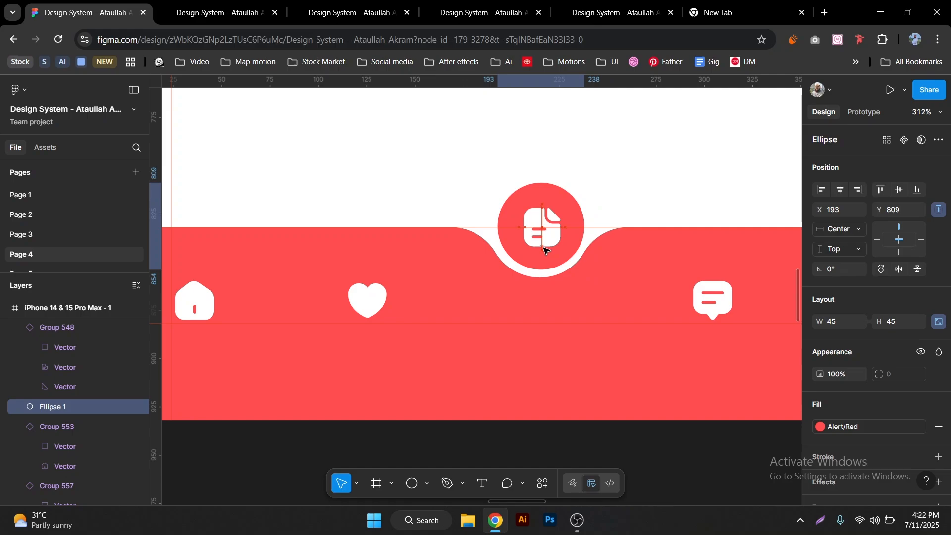
- Shift the red circle slightly up and align the document icon with its vertical centre
scroll(548, 246, "up", 4)
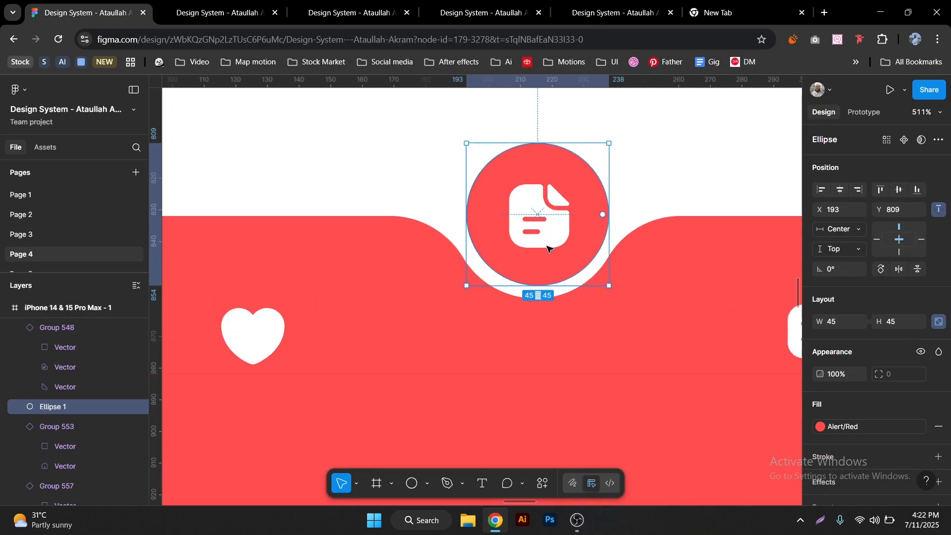
left_click_drag(552, 274, 552, 269)
left_click(538, 222, "shift")
left_click(899, 205)
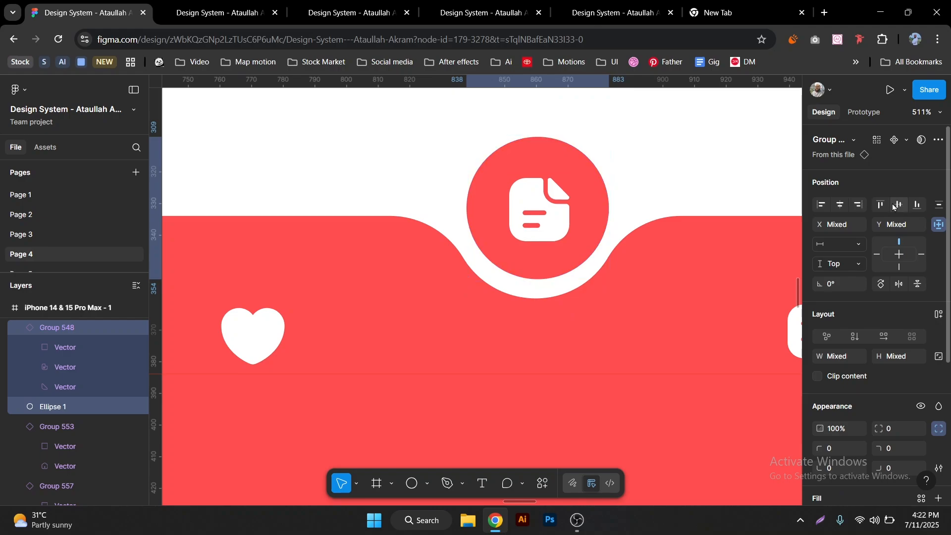
left_click(639, 183)
- Frame the document icon and red circle together and place the frame at X 193, Y 807 above the notch
scroll(562, 251, "down", 5)
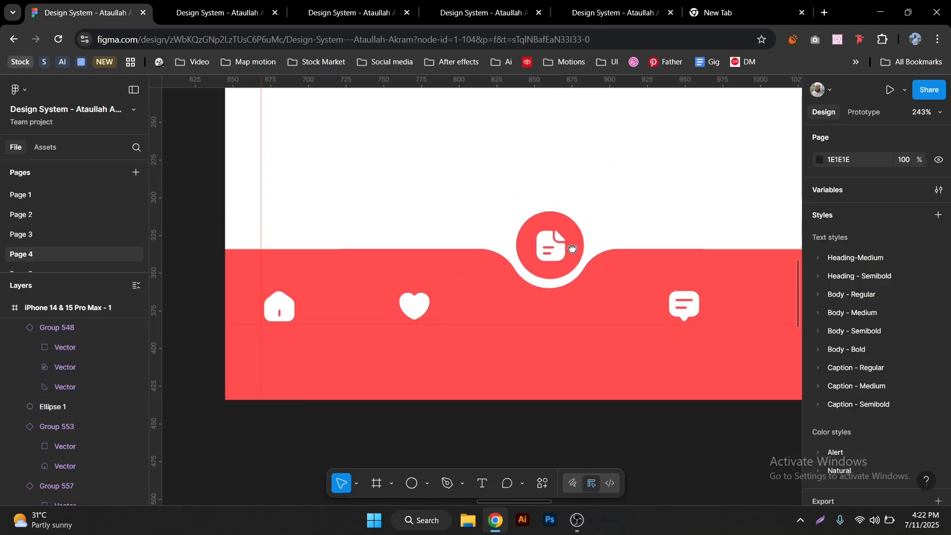
left_click_drag(575, 253, 512, 296)
right_click(518, 296)
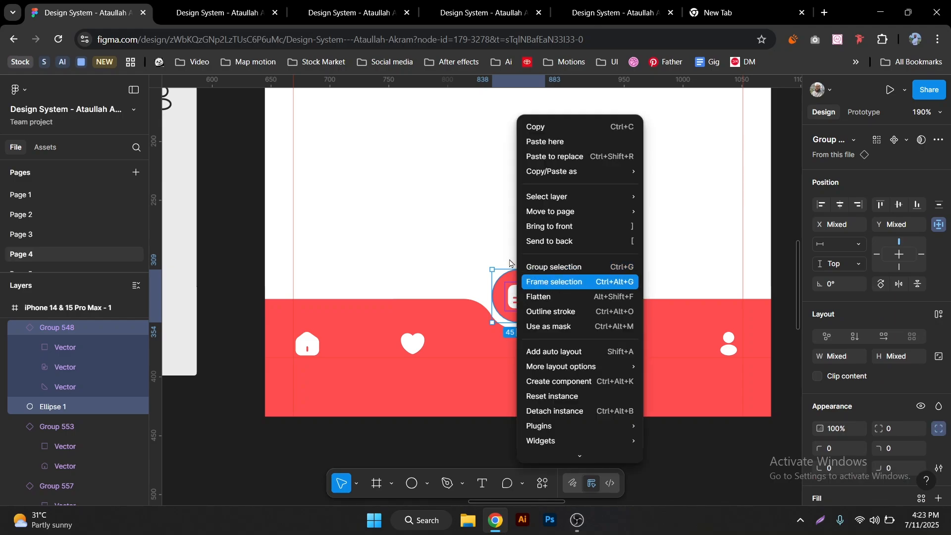
left_click(549, 282)
left_click_drag(510, 304, 509, 295)
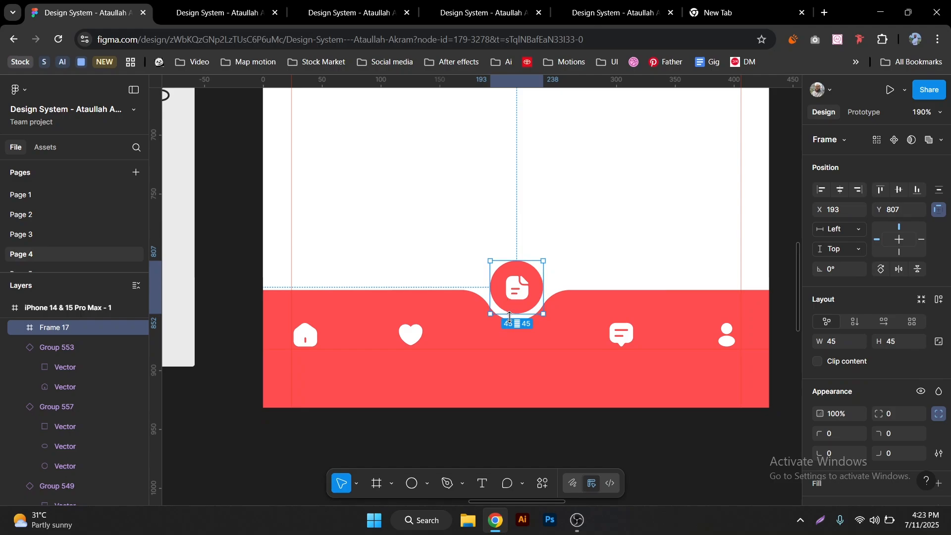
- Add the text label "Order" and centre it beneath the red circle at X 195, Y 866
key("t")
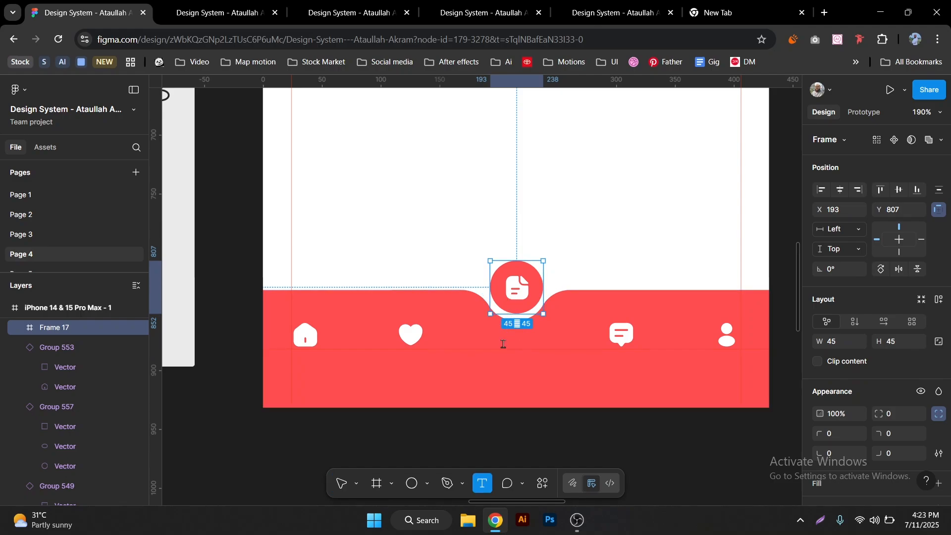
left_click(503, 344)
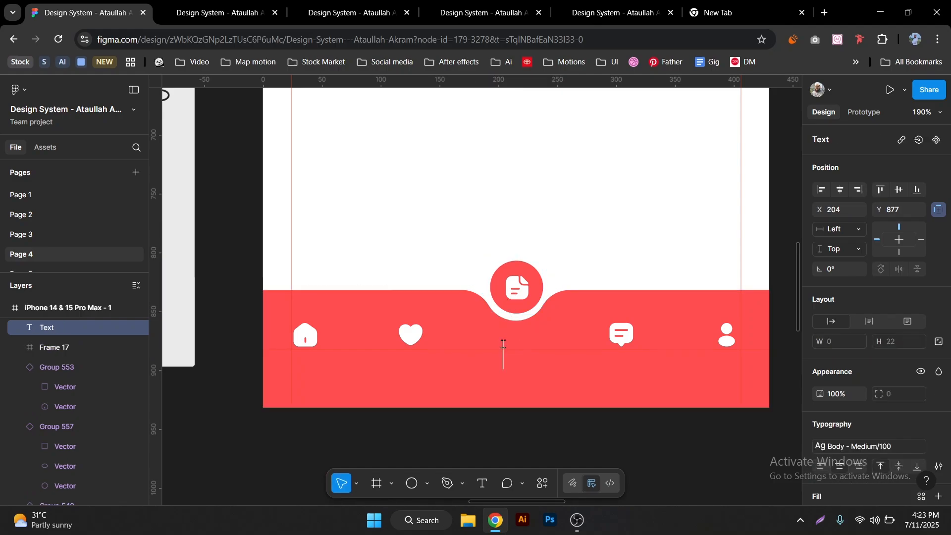
type("Order")
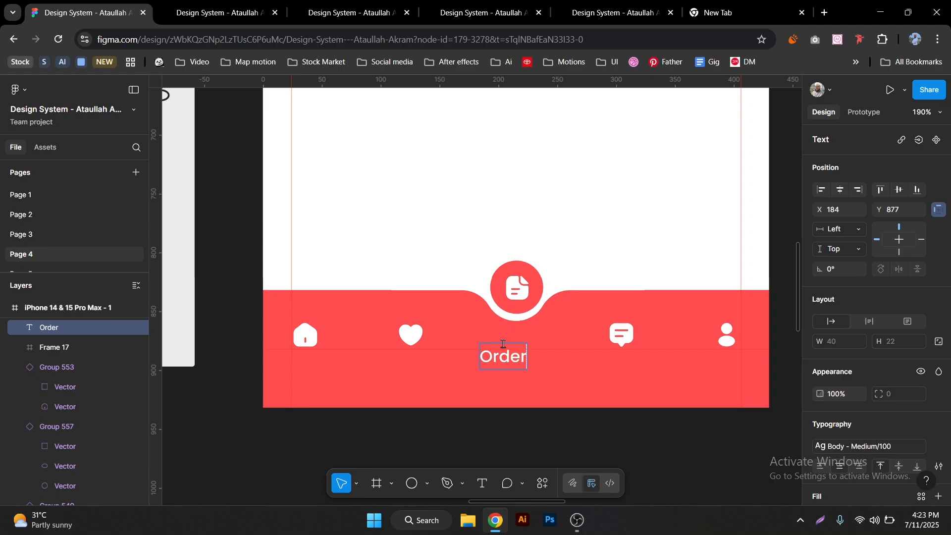
key("Escape")
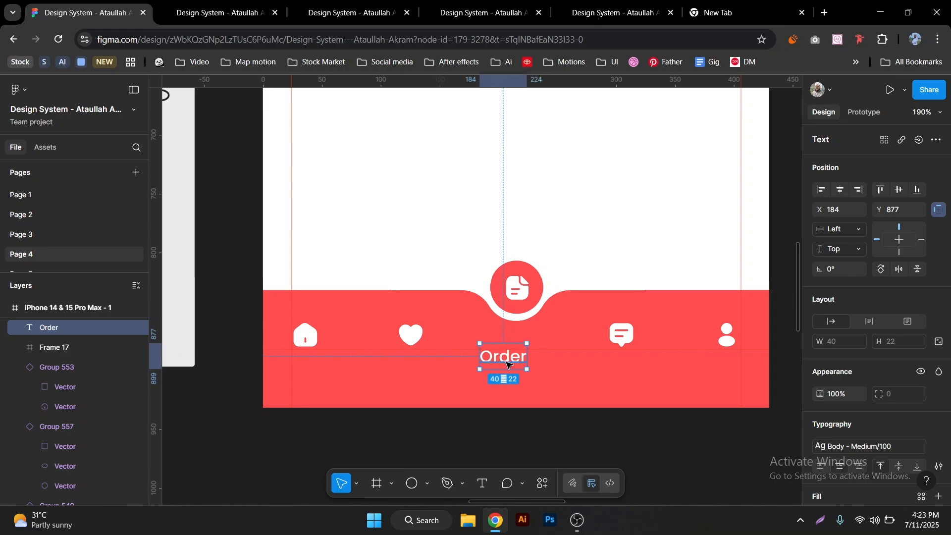
left_click_drag(517, 353, 520, 350)
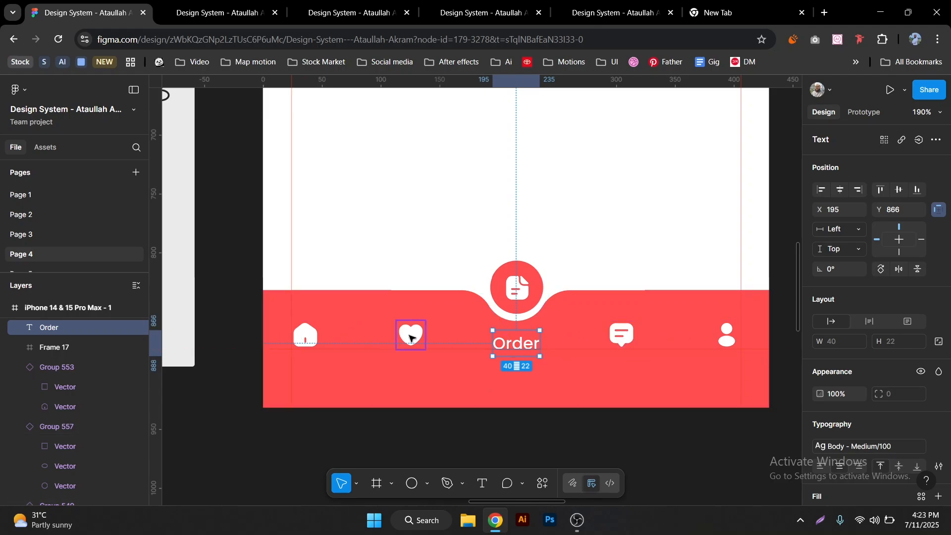
- Align the home, heart, chat and profile icons and the Order label on their vertical centres
left_click(409, 340)
left_click(305, 341, "shift")
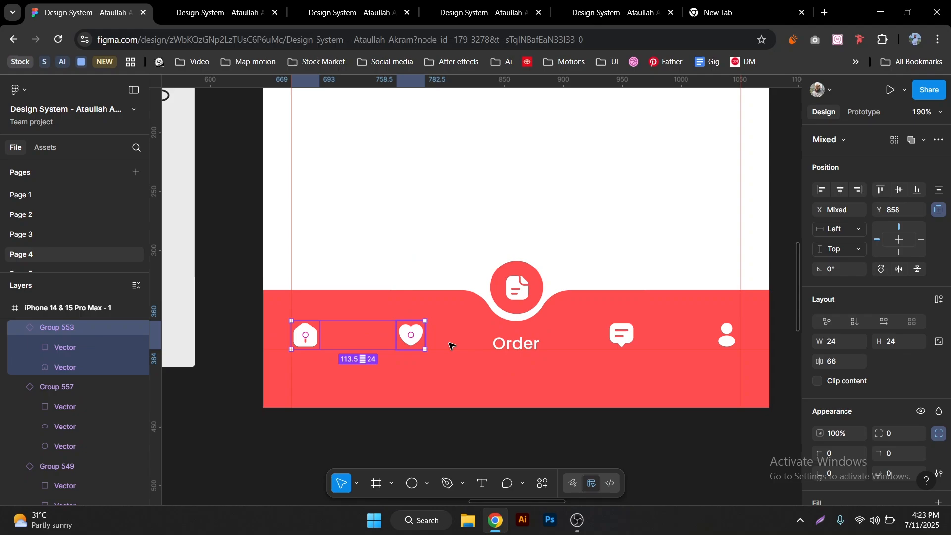
left_click(510, 345, "shift")
left_click(623, 342, "shift")
left_click(727, 336, "shift")
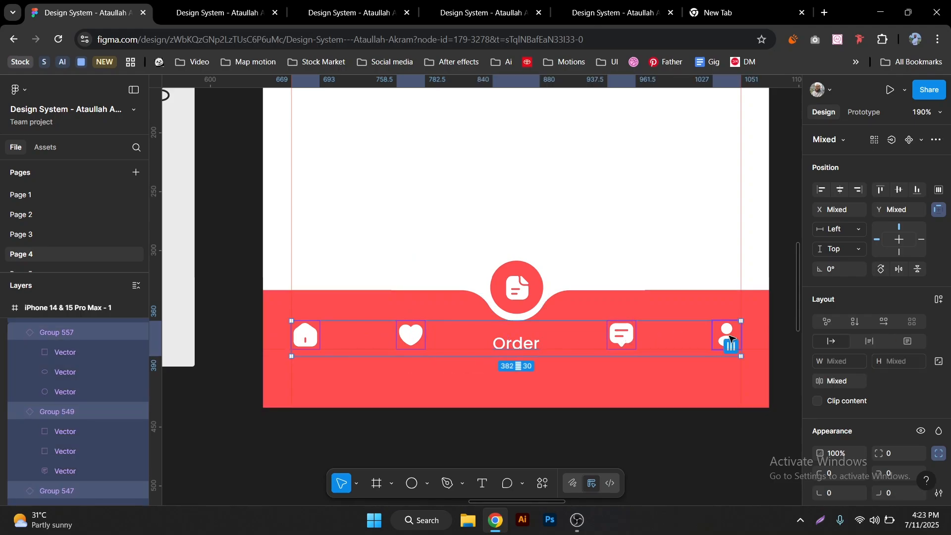
left_click(899, 191)
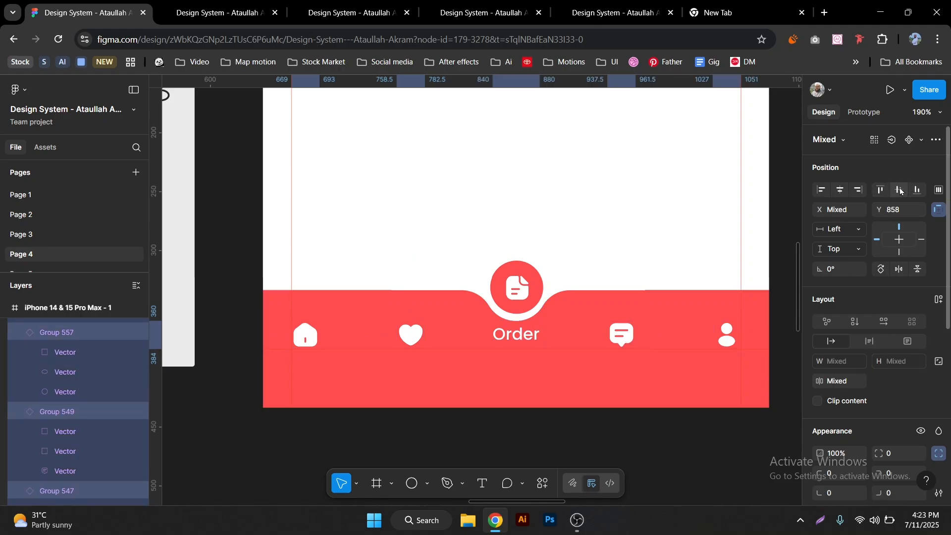
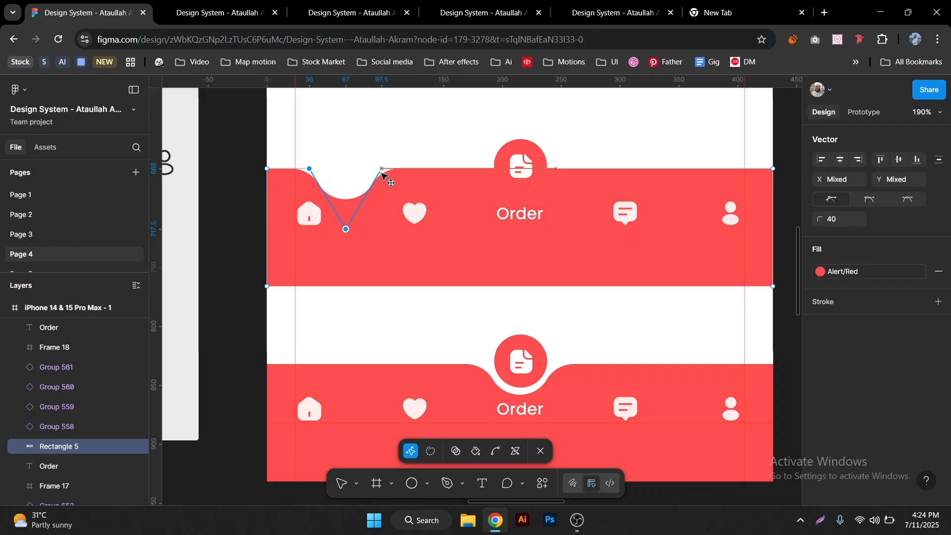
- Shift the upper bar's three notch points horizontally to X 38, 69 and 99.5 and finish editing the shape
scroll(297, 176, "up", 5)
scroll(287, 411, "up", 2, "ctrl")
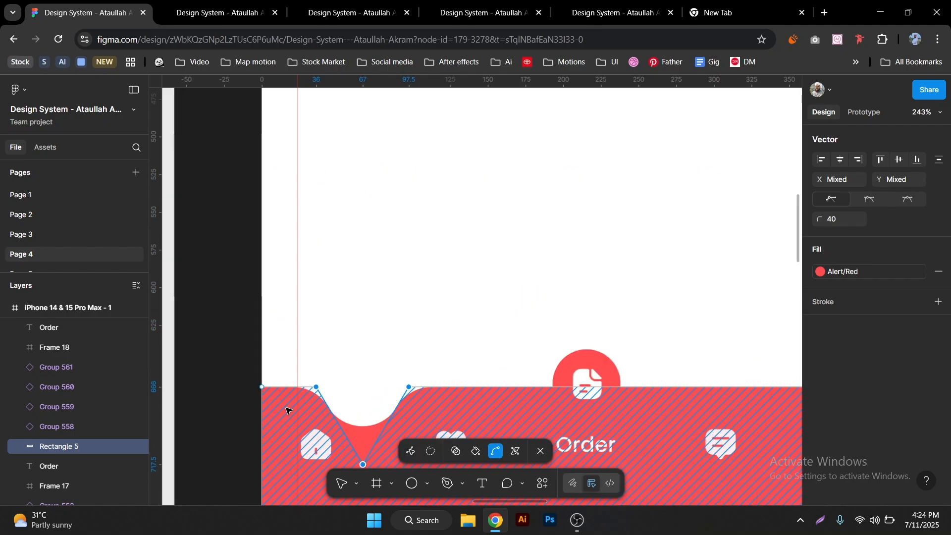
scroll(288, 410, "up", 5, "ctrl")
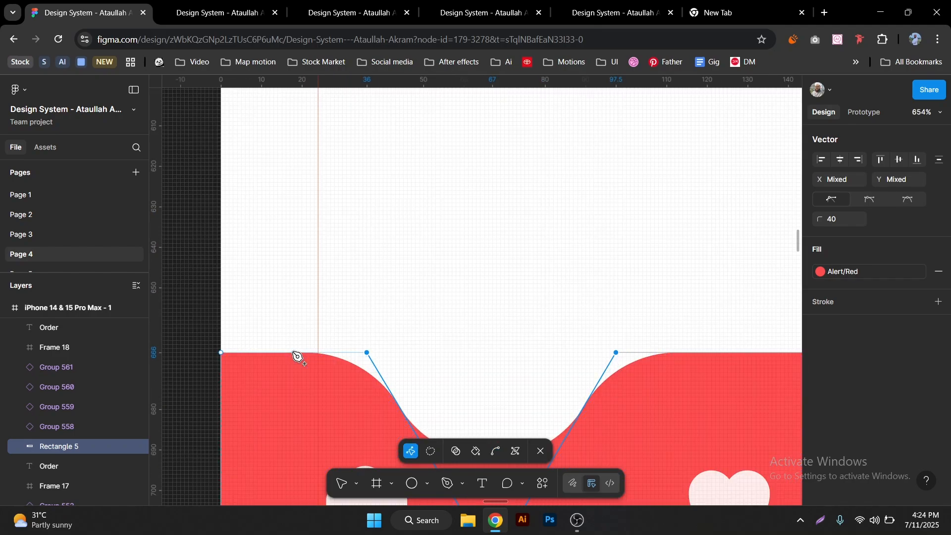
left_click_drag(367, 353, 380, 352)
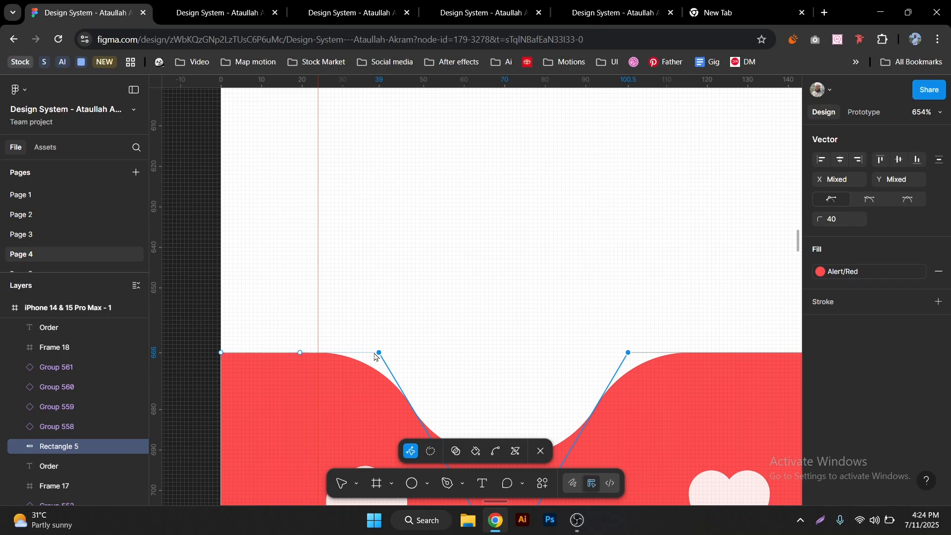
key("Left")
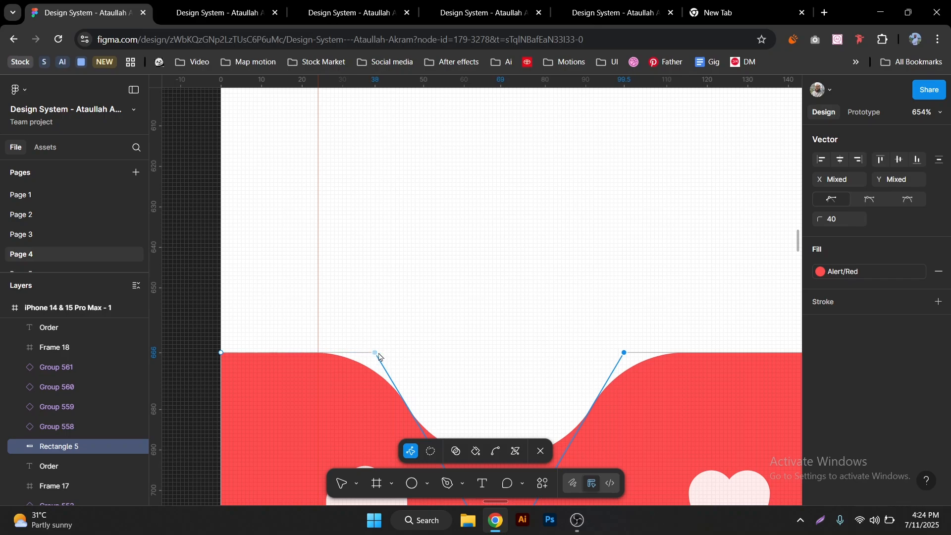
scroll(377, 298, "down", 5)
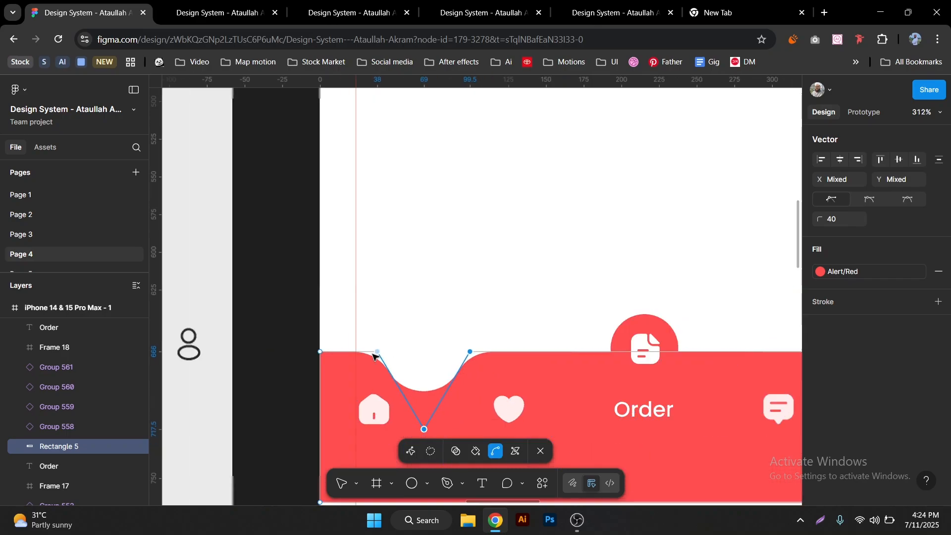
key("Escape")
key("Escape")
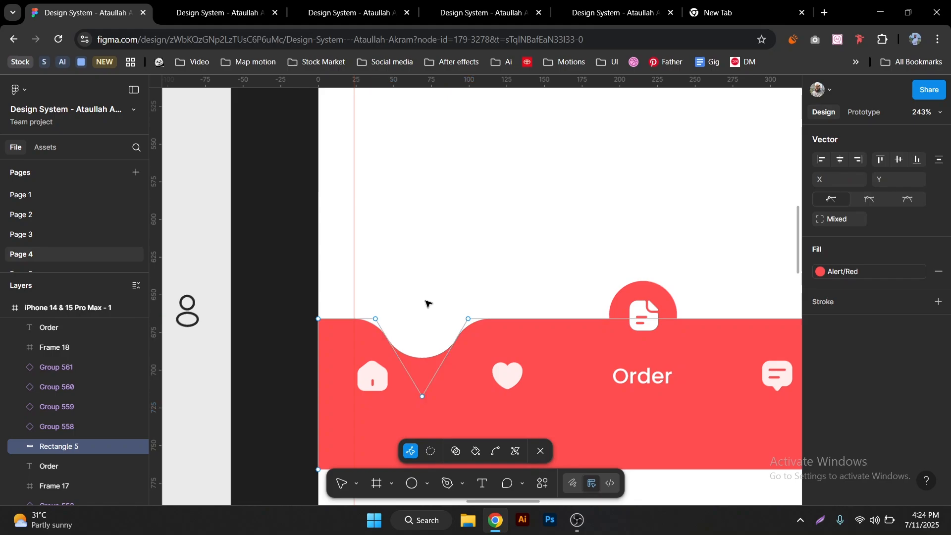
- Move the upper bar's framed circle with the document icon horizontally into the shifted notch
scroll(386, 288, "right", 2)
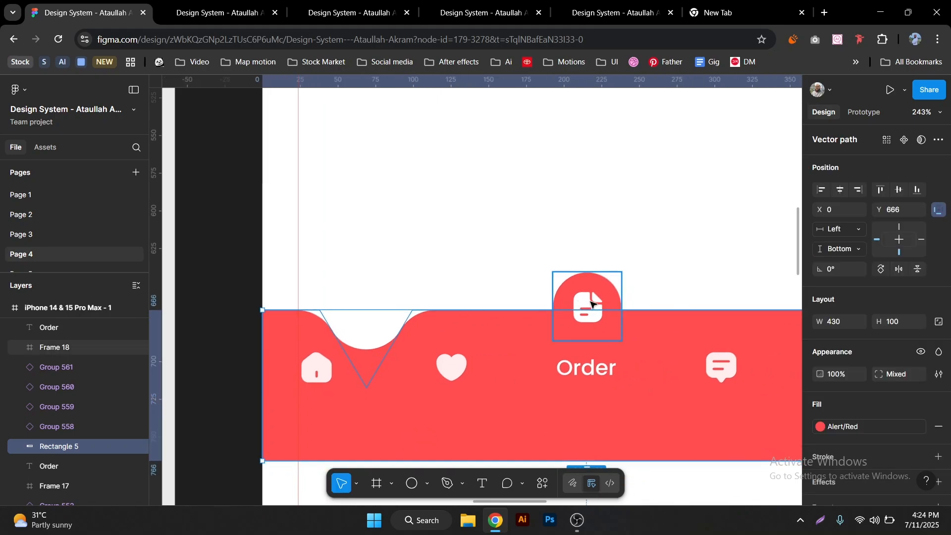
left_click(600, 314)
left_click_drag(434, 314, 382, 313)
key("Escape")
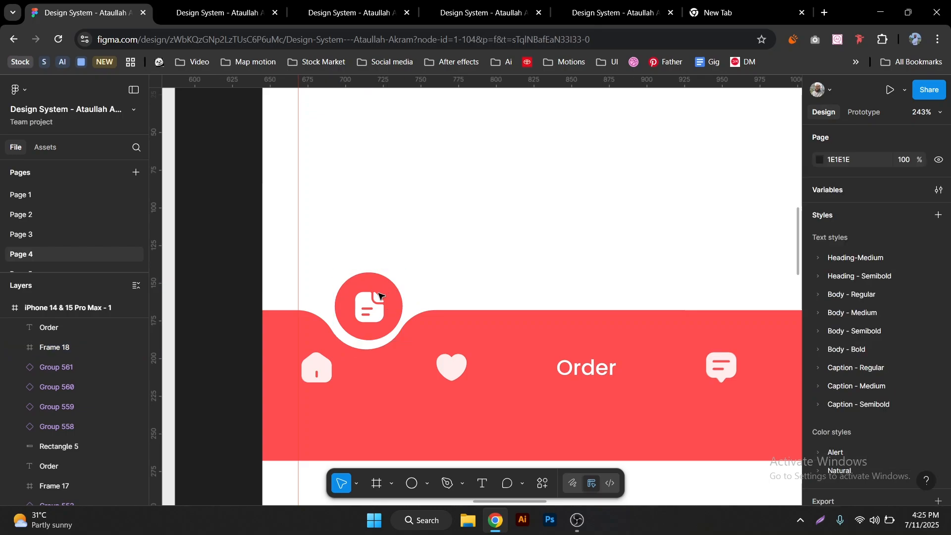
- Replace the document icon in the upper bar's circle with the home icon, brought to the front at X 59, Y 652
left_click(379, 296)
double_click(379, 296)
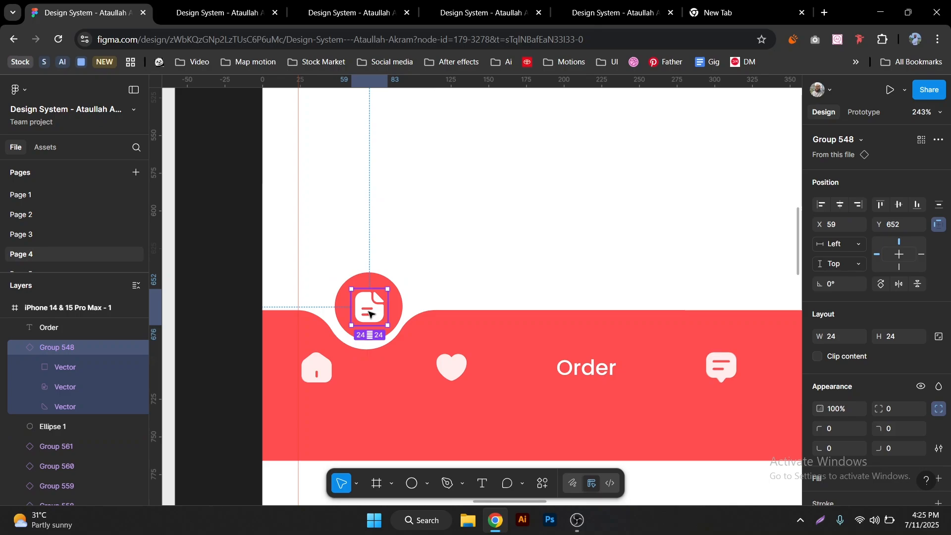
key("Delete")
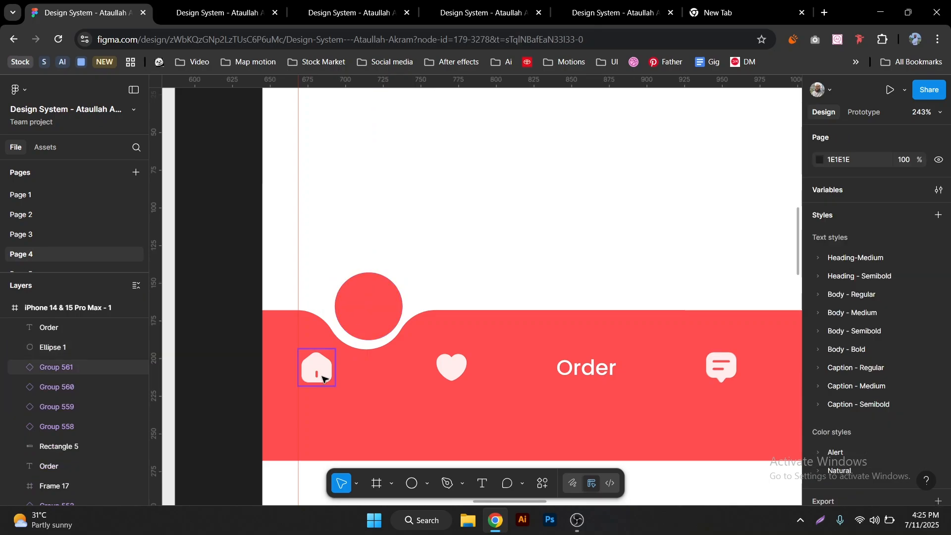
left_click_drag(323, 374, 375, 313)
key("]")
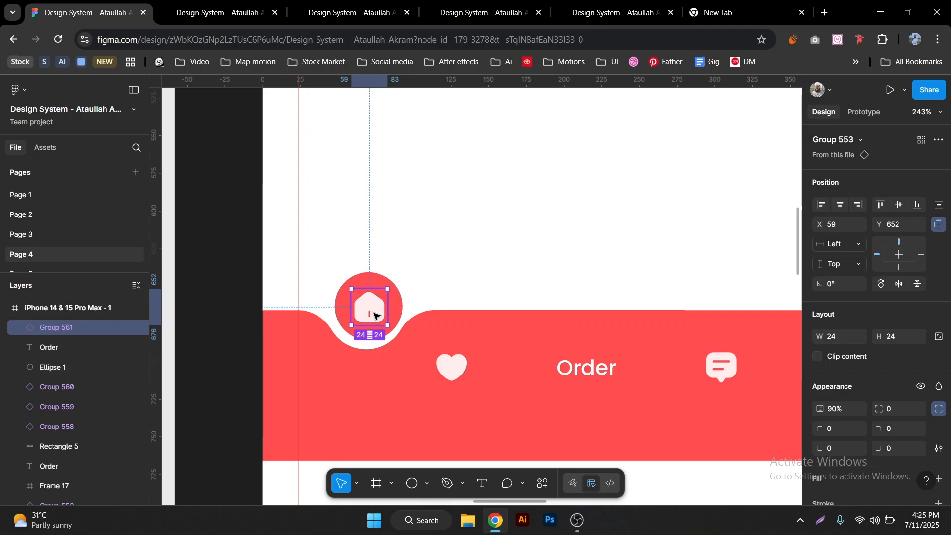
- Group the home icon with its circle and move the Order label beneath it, aligned on the horizontal centre
left_click(384, 281, "shift")
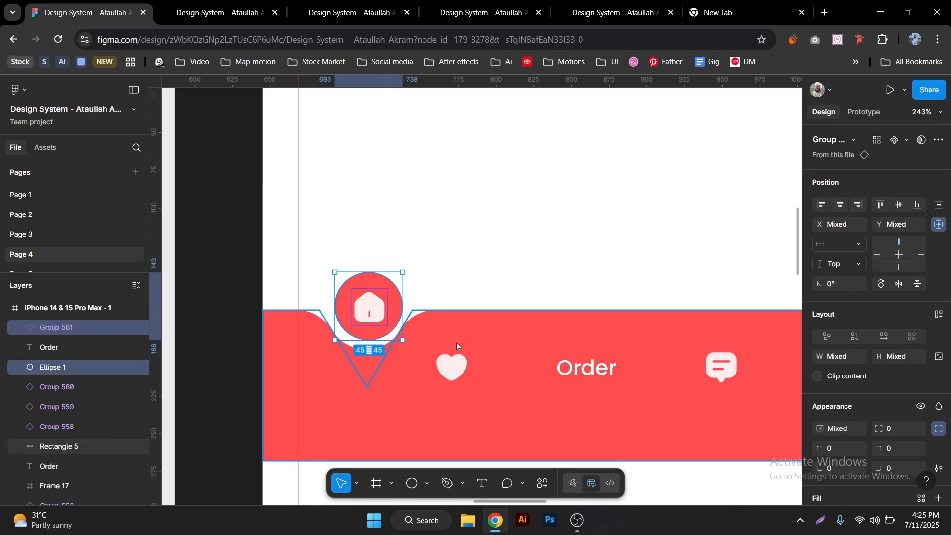
key("ctrl+g")
left_click(600, 370)
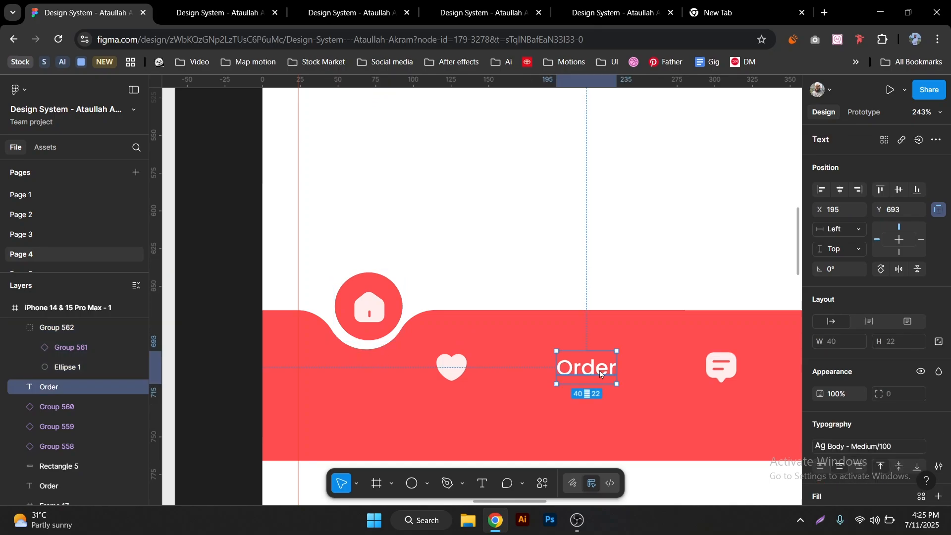
left_click_drag(600, 371, 382, 370)
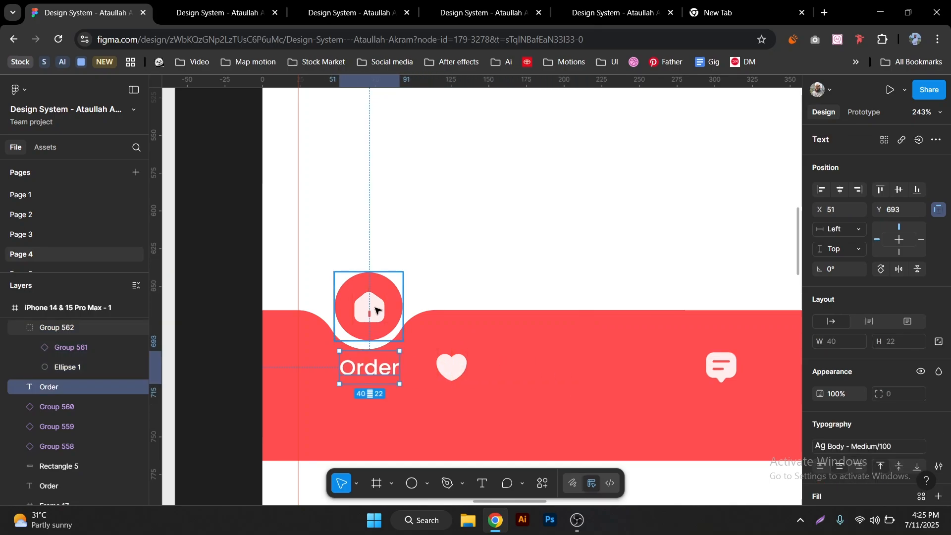
left_click(839, 191)
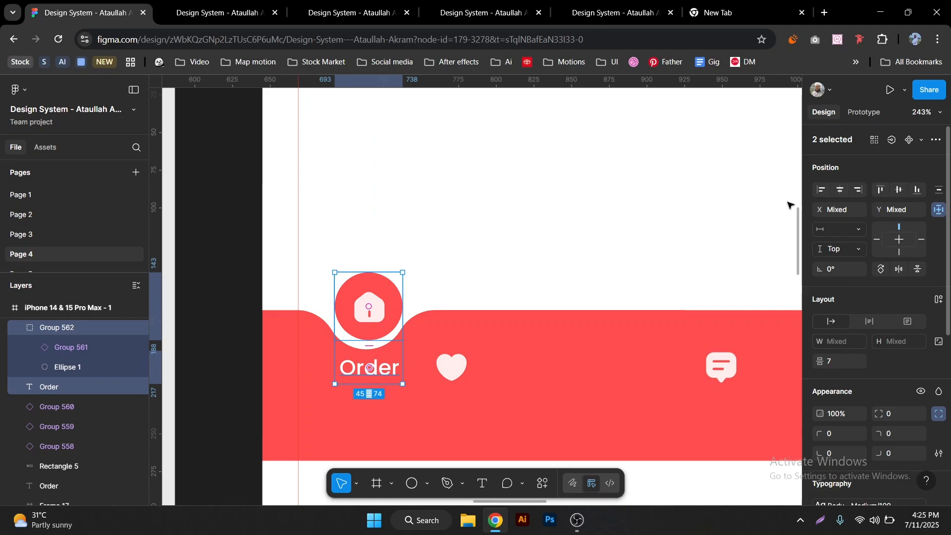
key("Escape")
- Copy the document icon from the lower bar's circle into the upper bar, between the heart and chat icons at X 225, Y 689
scroll(425, 339, "down", 1)
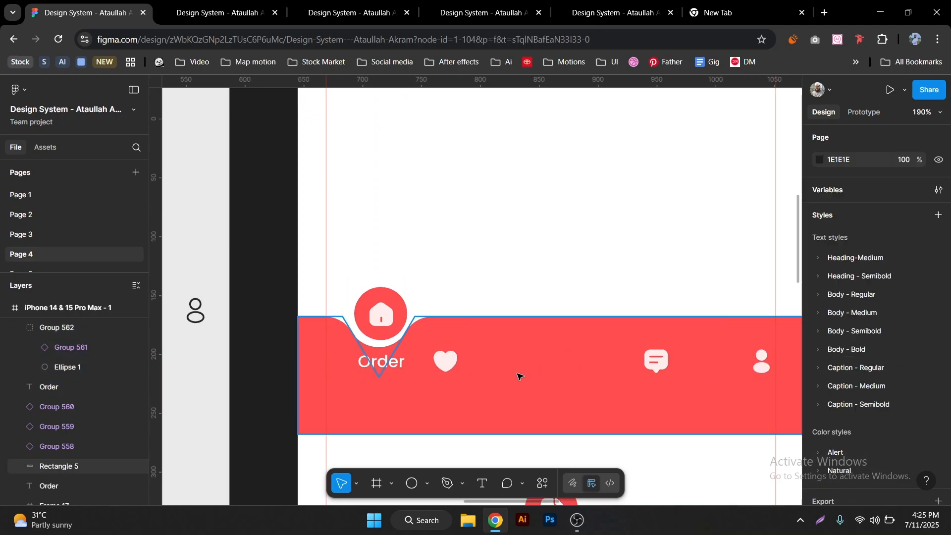
scroll(547, 364, "down", 3)
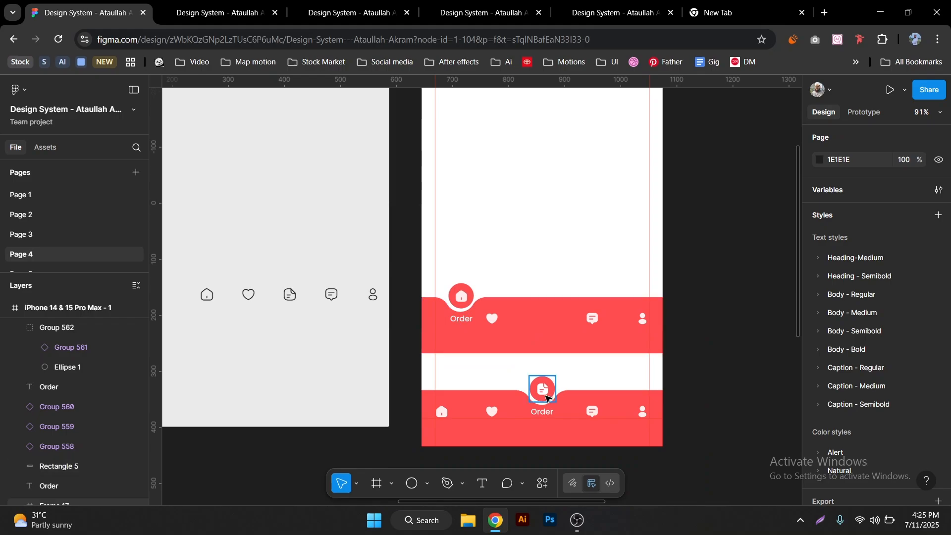
left_click(542, 389)
double_click(545, 393)
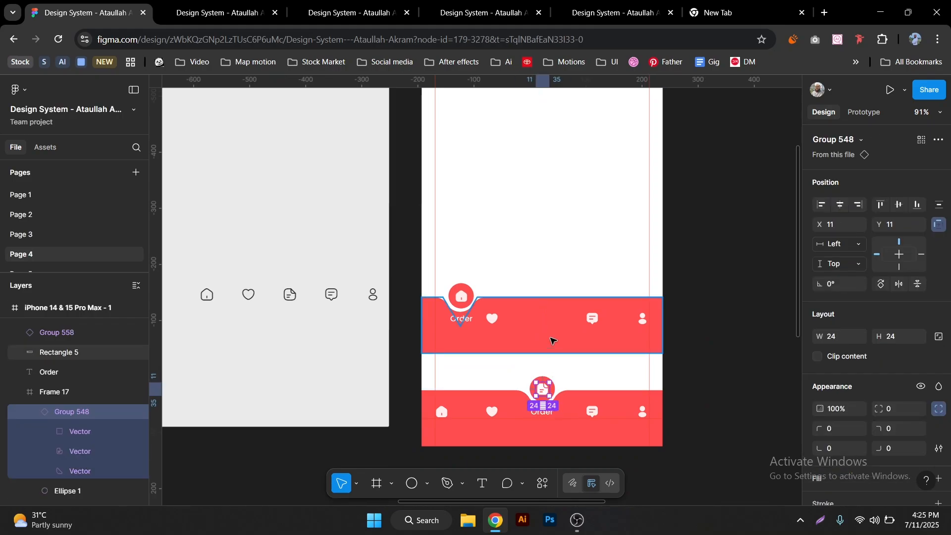
scroll(551, 338, "up", 5)
left_click(537, 307)
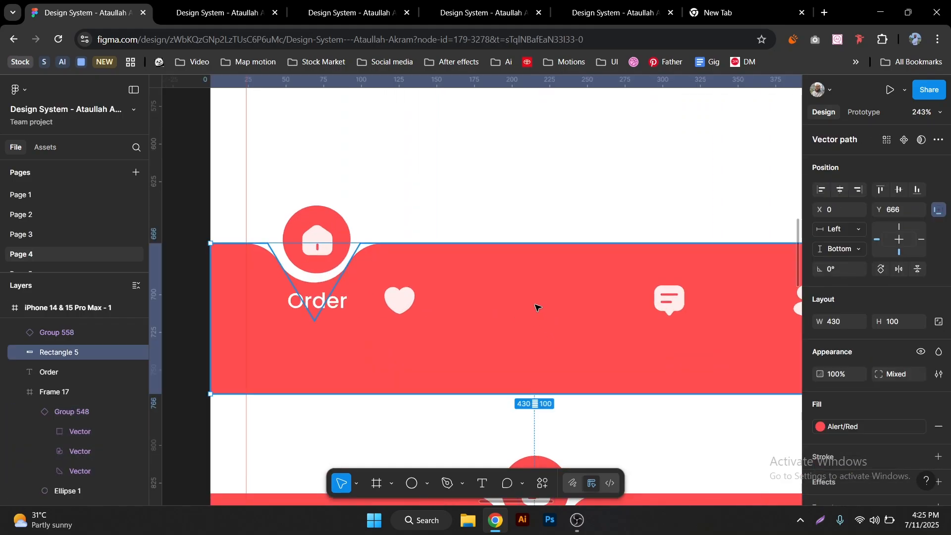
key("ctrl+v")
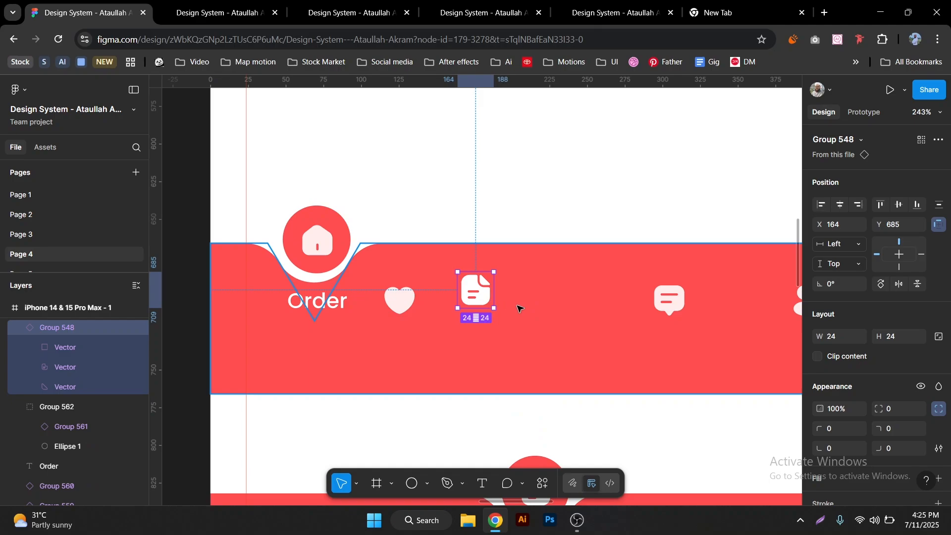
left_click_drag(476, 297, 567, 305)
- Align the upper bar's heart, document, chat and profile icons along their bottom edges
scroll(567, 305, "down", 3)
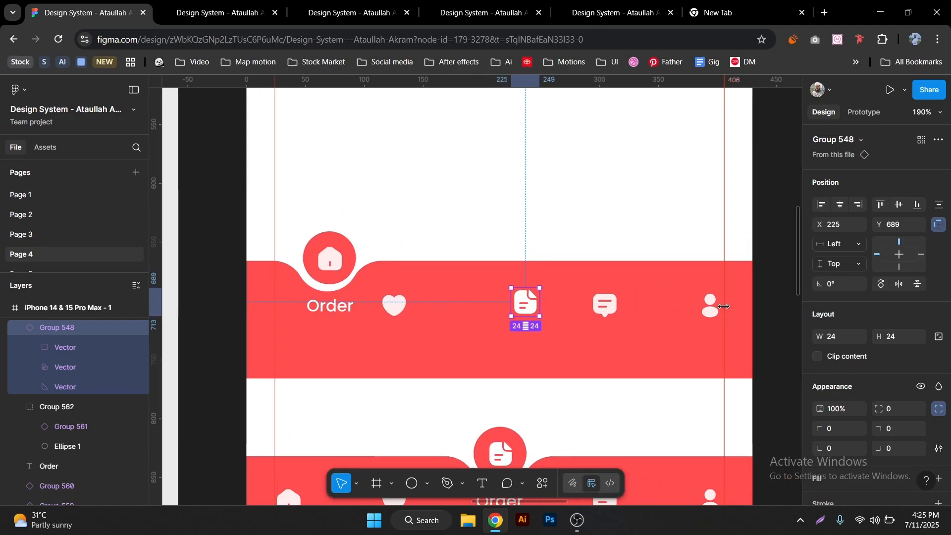
left_click(710, 305)
left_click(605, 304, "shift")
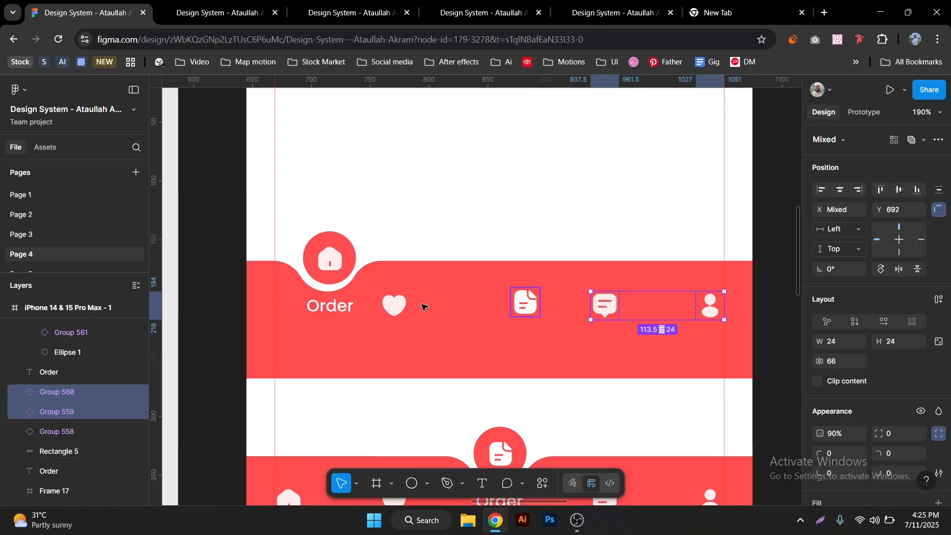
left_click(394, 305, "shift")
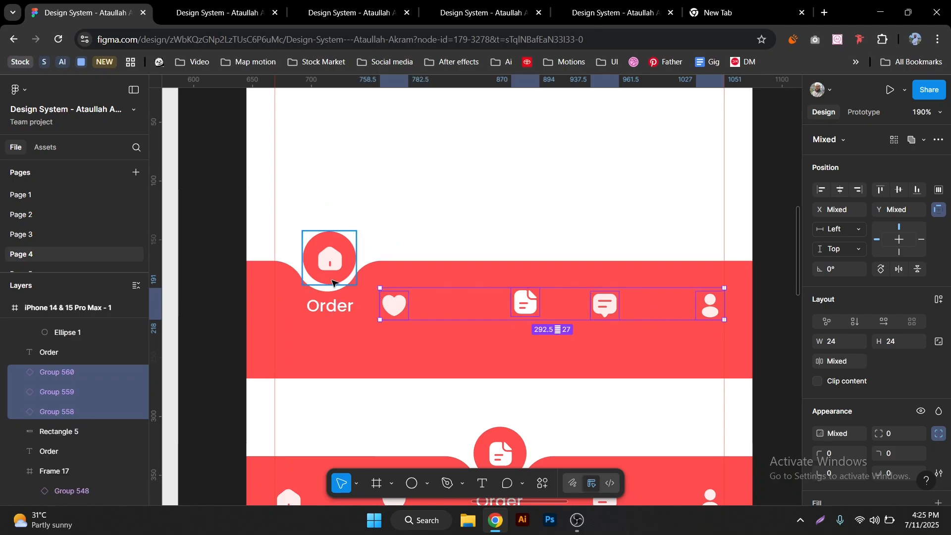
left_click(906, 197)
- Wrap the upper bar's home circle and its Order label in a vertical auto layout frame
left_click(315, 304)
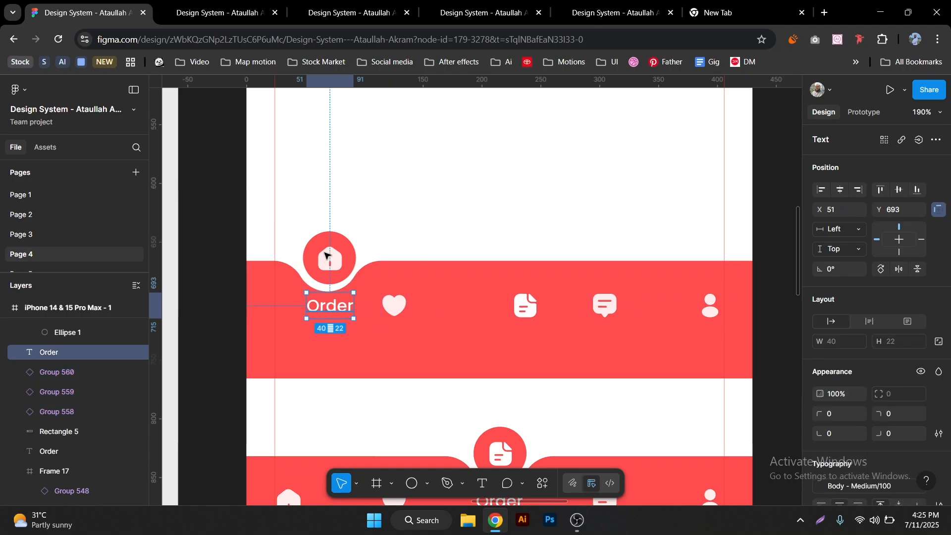
left_click(326, 255, "shift")
key("shift+a")
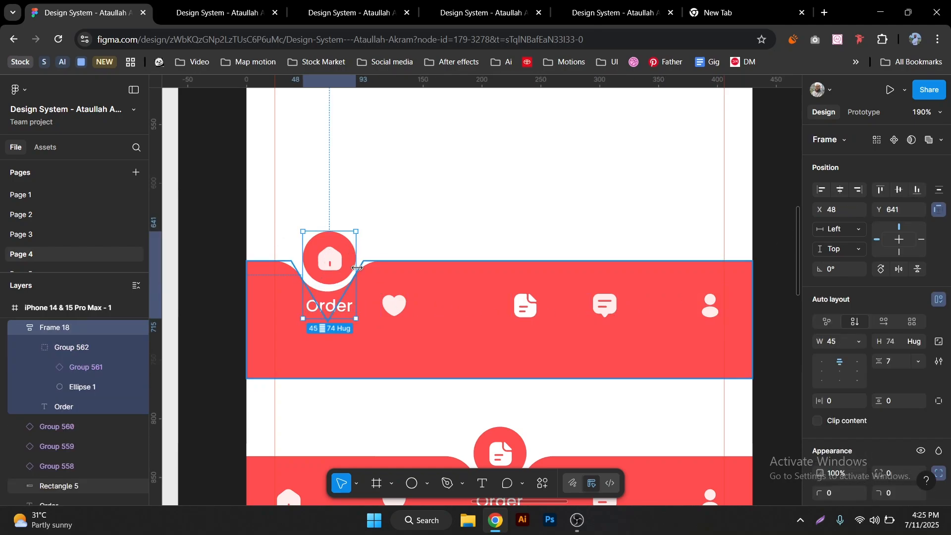
- Distribute the horizontal spacing evenly between the upper bar's home item and its heart, document, chat and profile icons
left_click(407, 307, "shift")
left_click(526, 307, "shift")
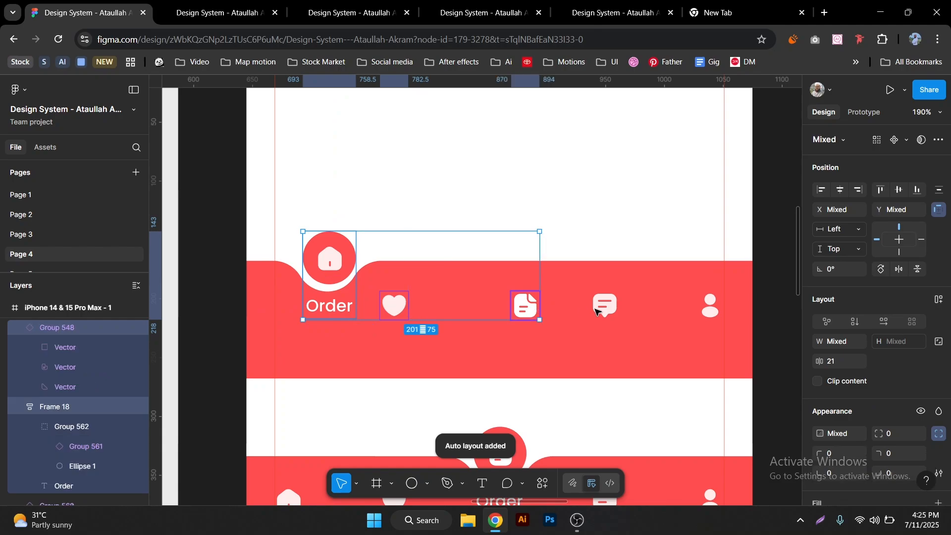
left_click(604, 306, "shift")
left_click(711, 308, "shift")
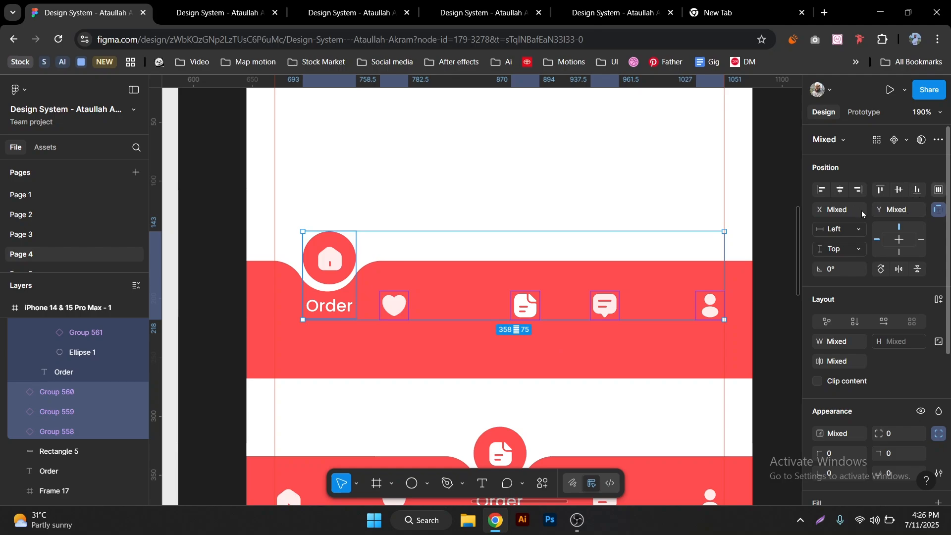
left_click(938, 190)
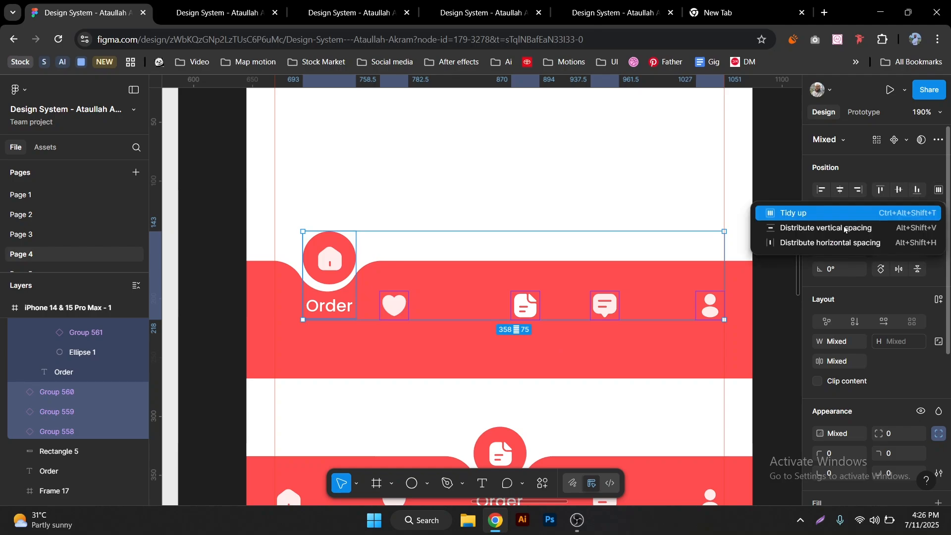
left_click(790, 245)
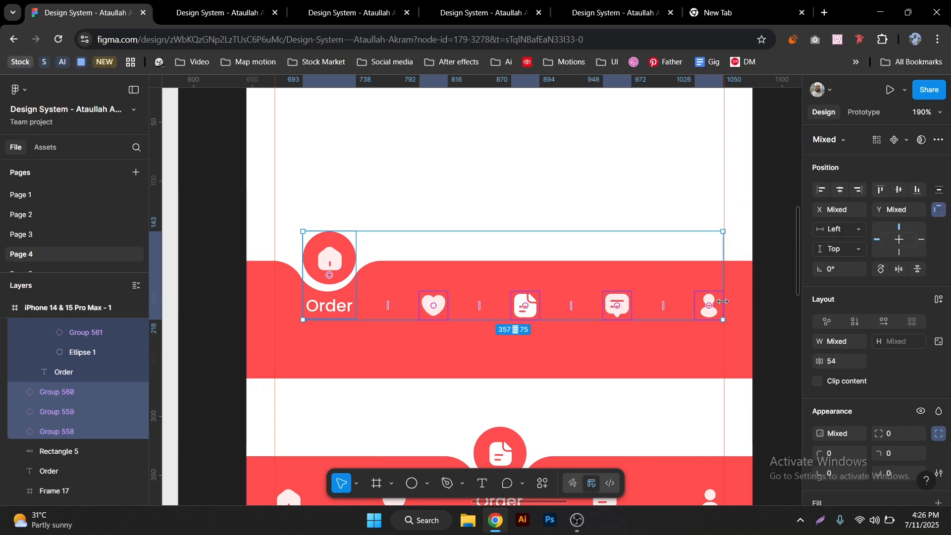
- Nudge the distributed home item and icons one unit right to meet the right margin guide
scroll(723, 301, "up", 10)
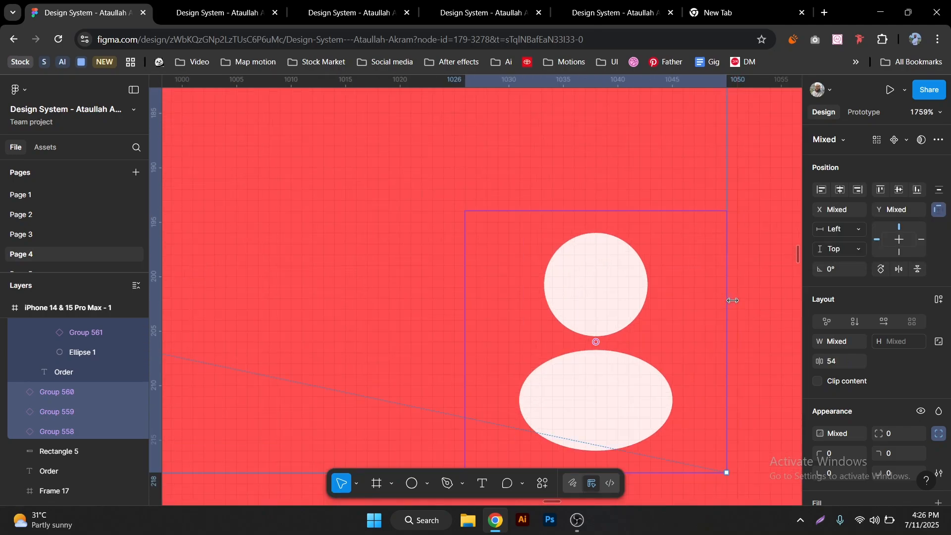
key("Right")
scroll(724, 308, "down", 10)
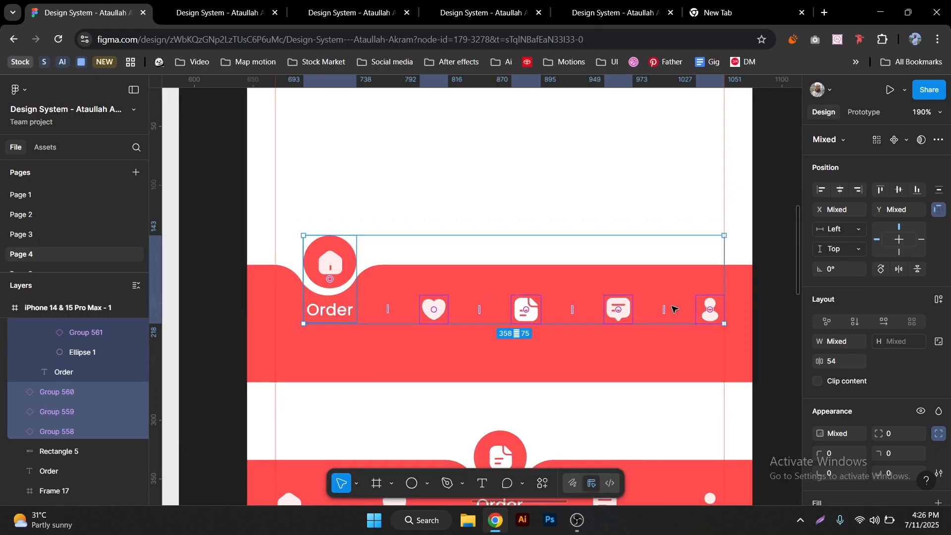
left_click(349, 225)
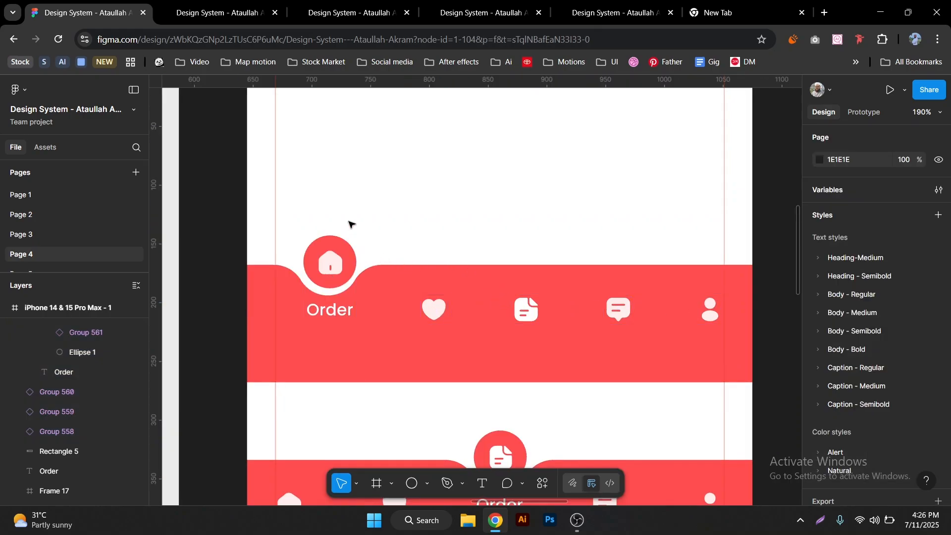
- Change the Order label beneath the upper bar's home icon to "Home"
left_click(330, 311, "ctrl")
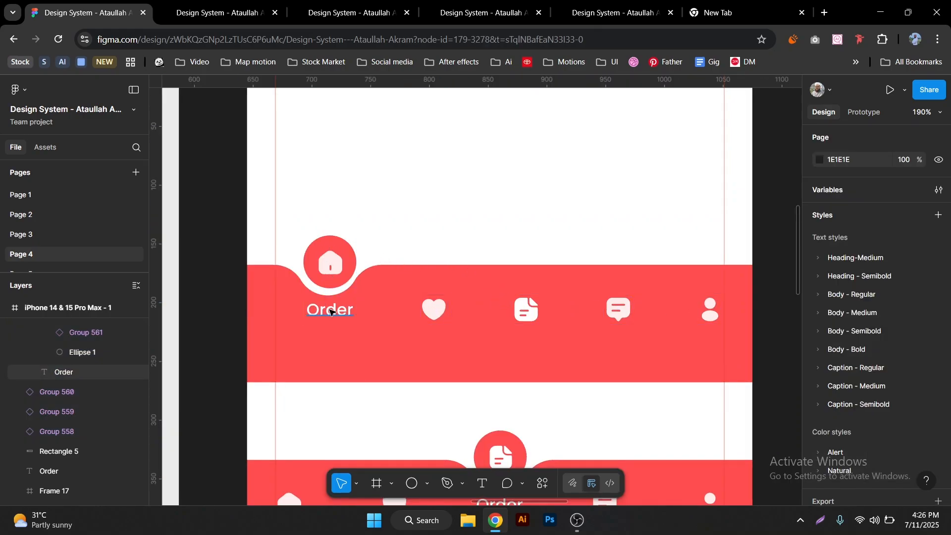
double_click(330, 311)
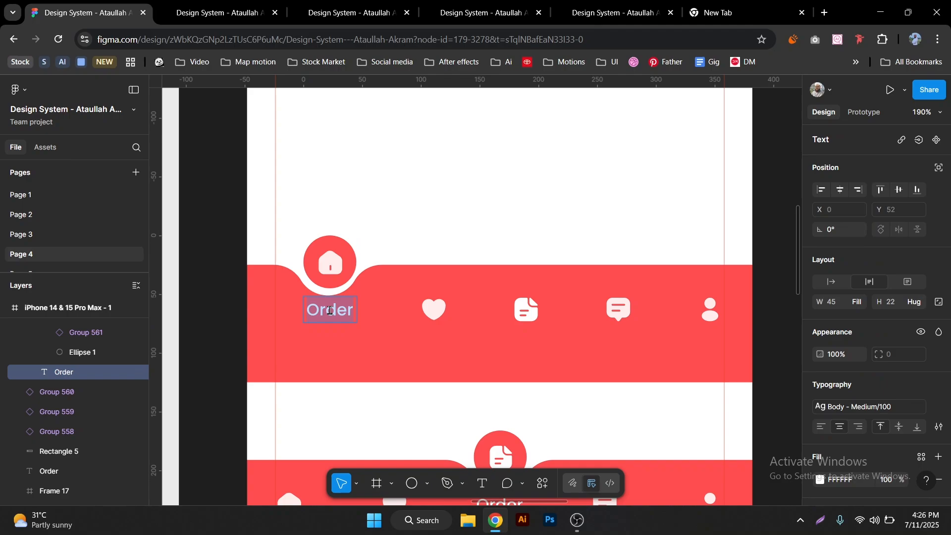
type("Home")
key("Escape")
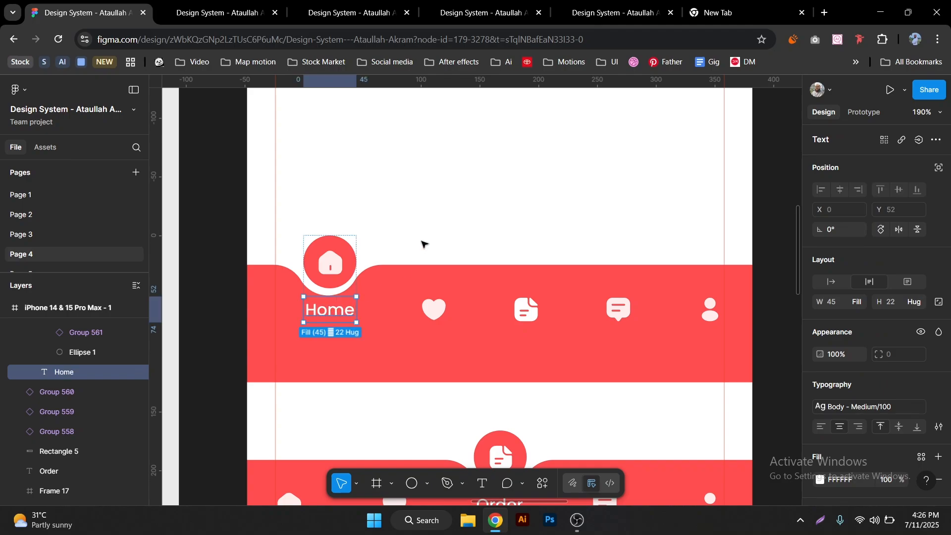
key("Escape")
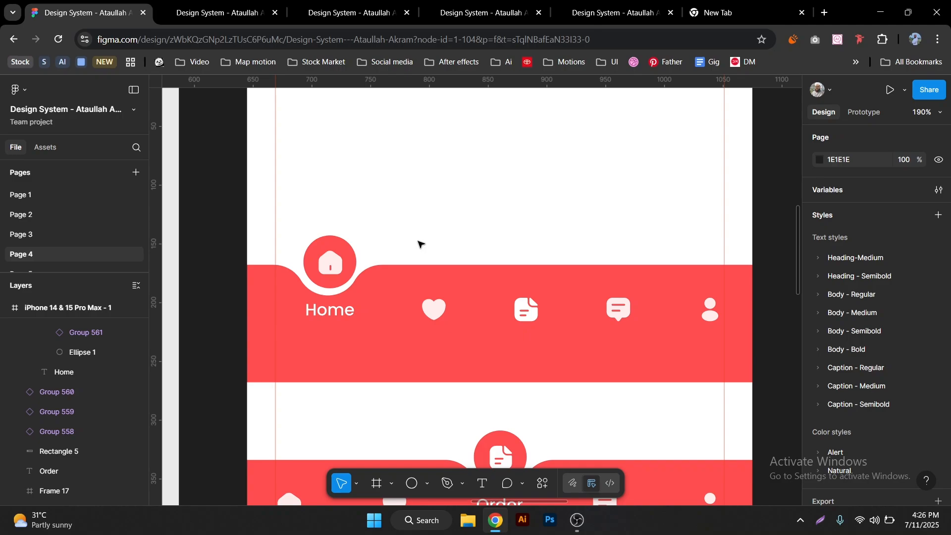
- Move both red navigation bars out of the phone frame onto the empty canvas to its right
scroll(419, 244, "down", 3)
left_click_drag(436, 256, 425, 252)
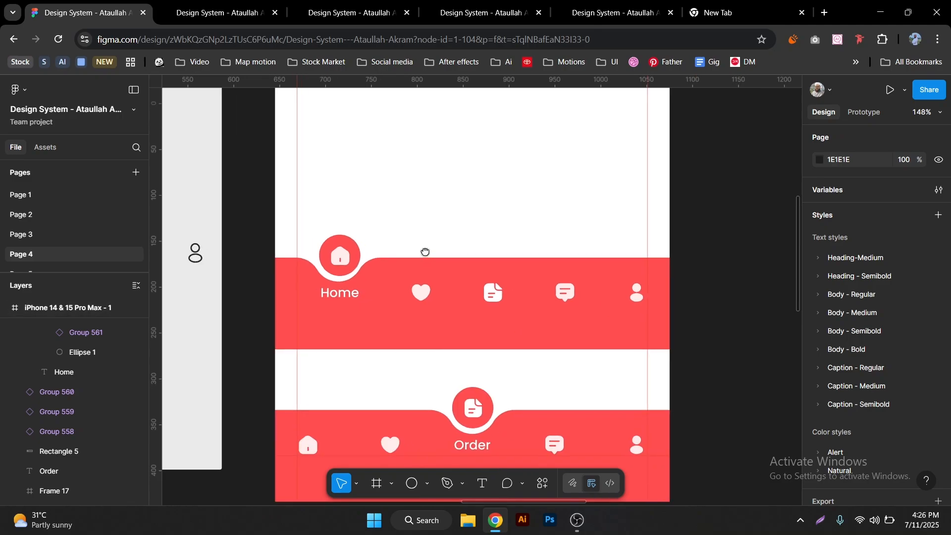
scroll(407, 246, "down", 3)
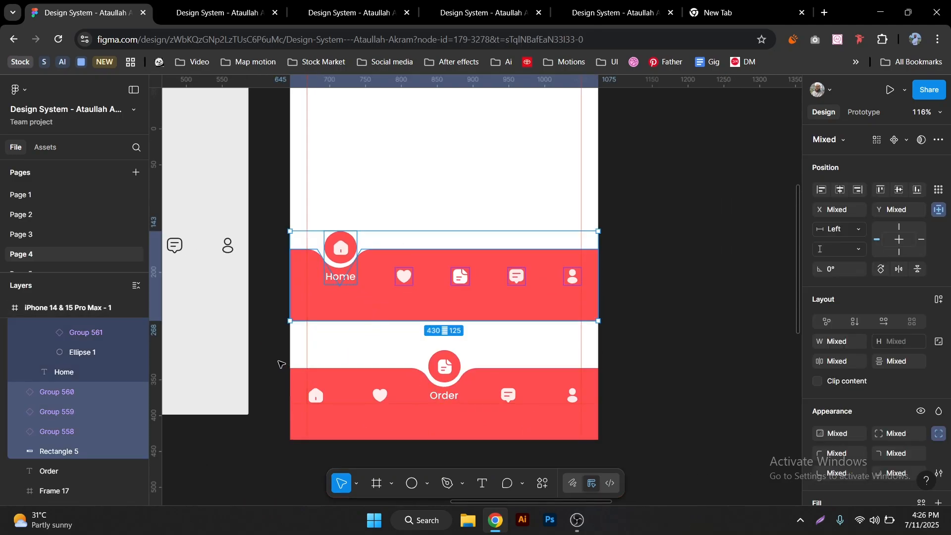
left_click_drag(278, 361, 625, 439)
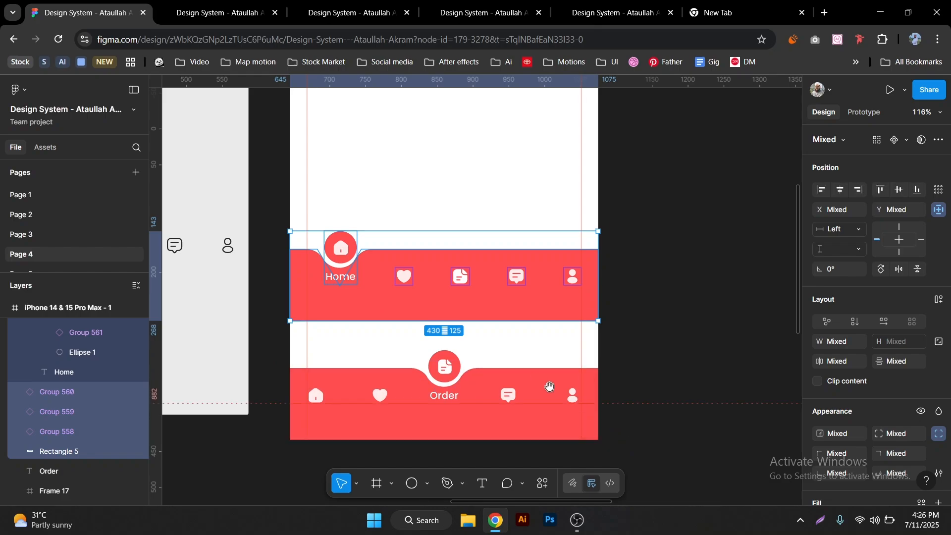
left_click(627, 236)
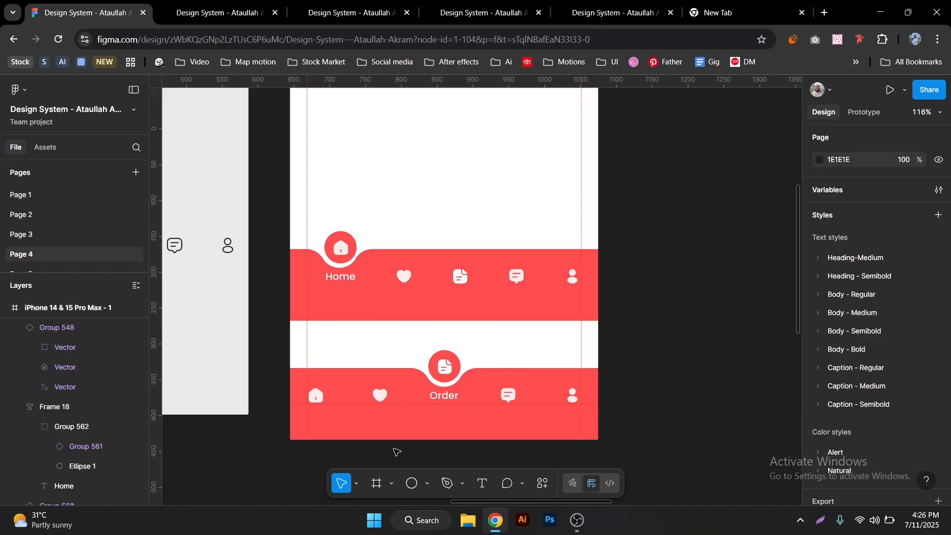
left_click_drag(644, 201, 296, 447)
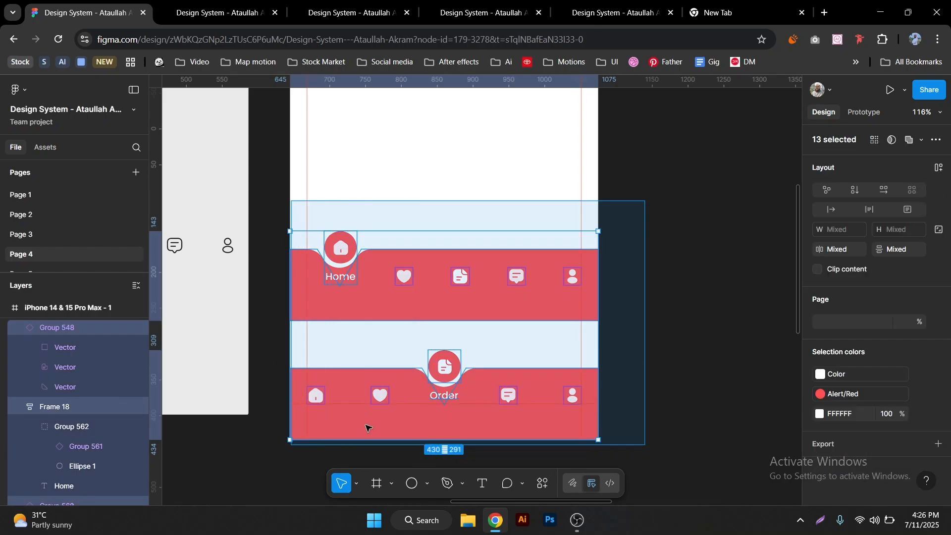
scroll(548, 303, "right", 3)
key("ctrl+x")
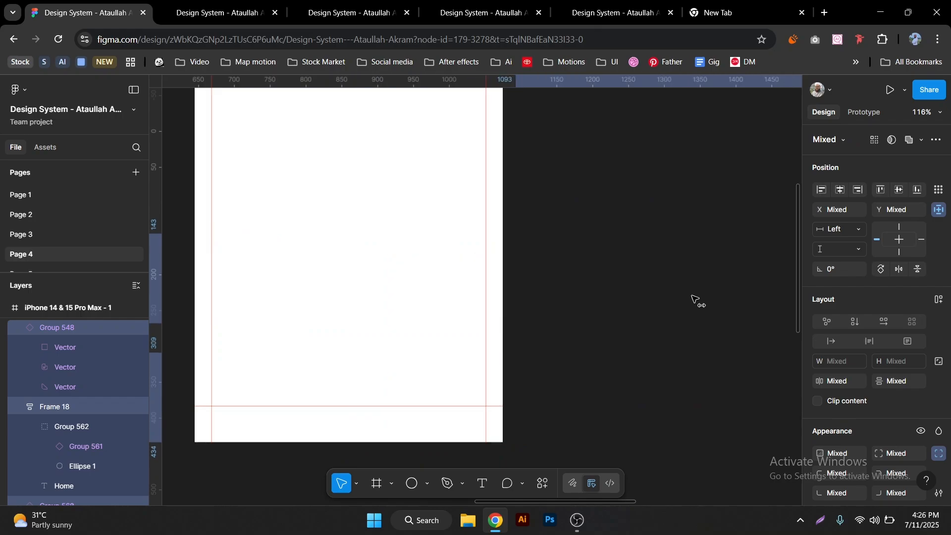
key("ctrl+v")
scroll(553, 296, "right", 5)
left_click_drag(550, 296, 595, 285)
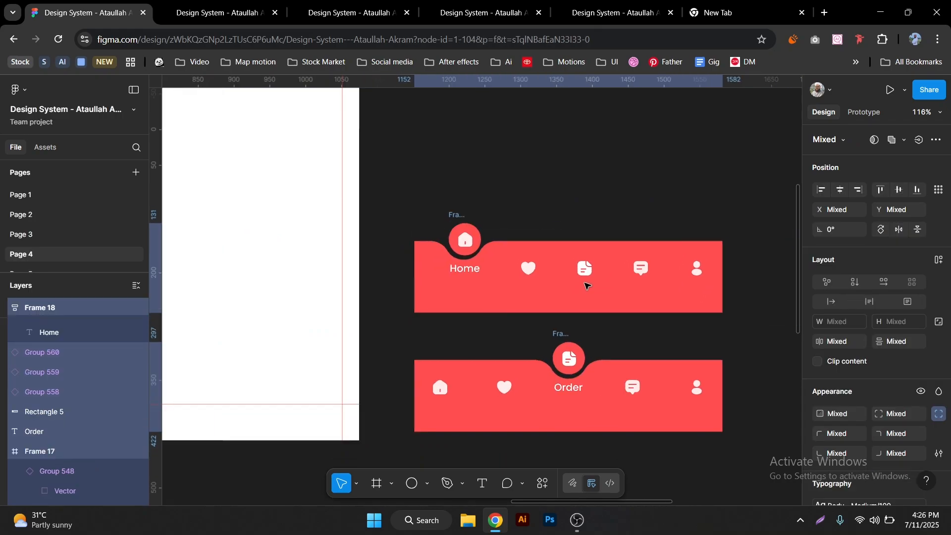
- Wrap the Home bar and the Order bar each in its own frame with all their icons and labels
left_click_drag(397, 188, 742, 321)
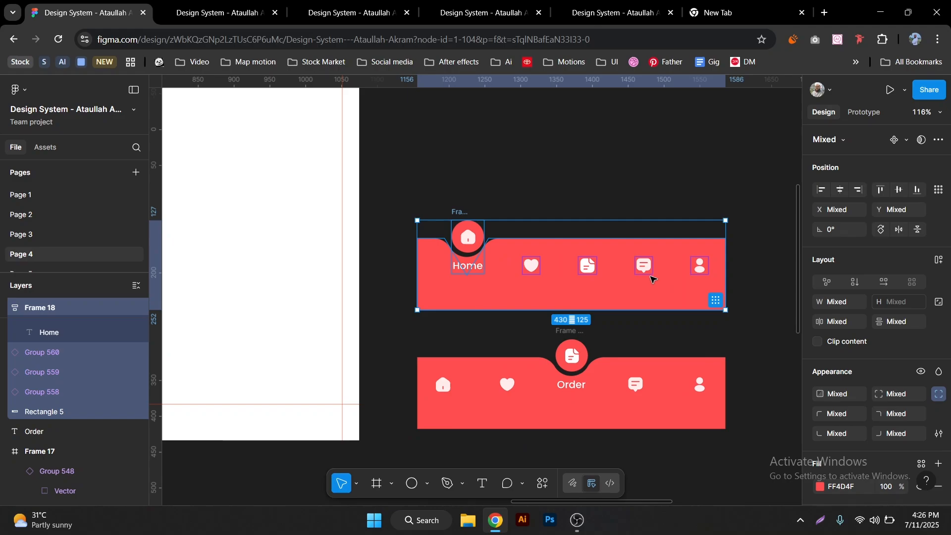
key("ctrl+alt+g")
left_click(750, 455)
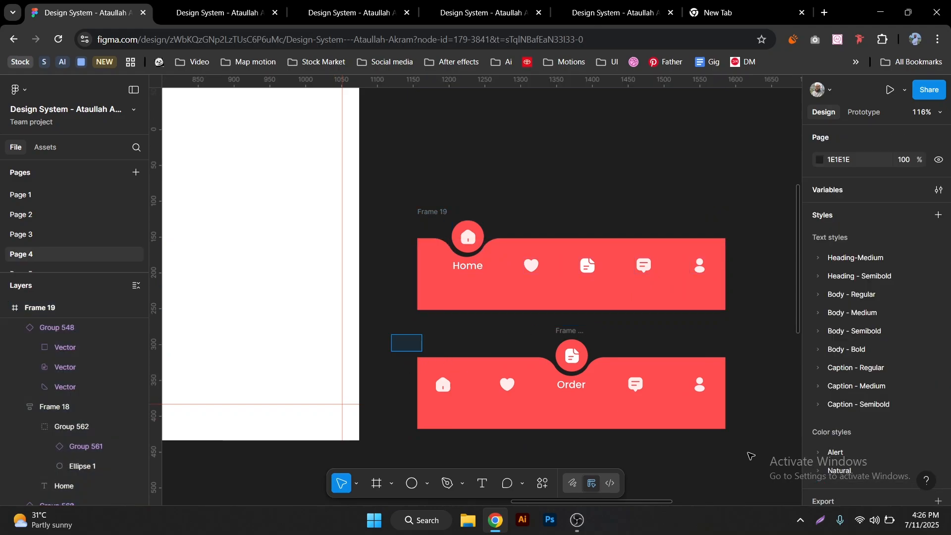
left_click_drag(750, 455, 758, 458)
key("ctrl+alt+g")
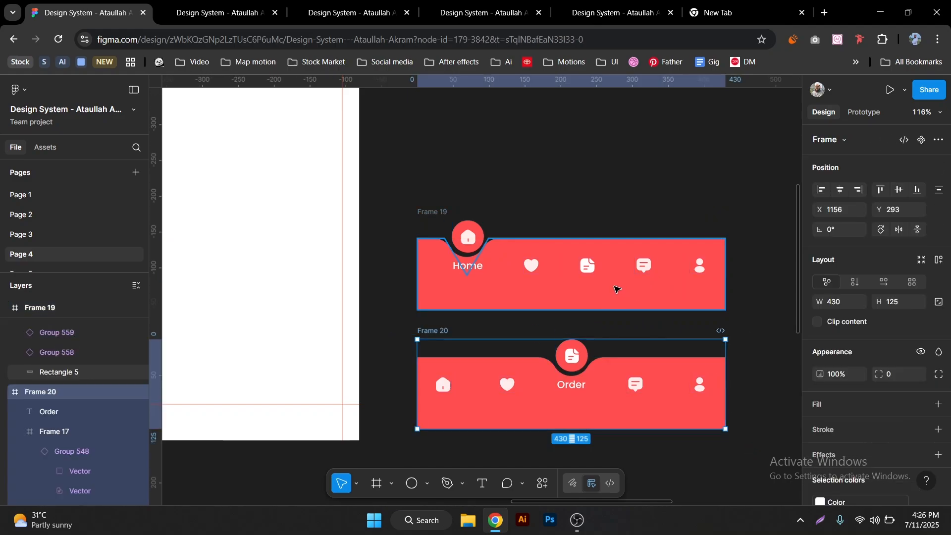
- Combine the framed Home and Order bars into one component set with two variants
left_click(614, 289, "shift")
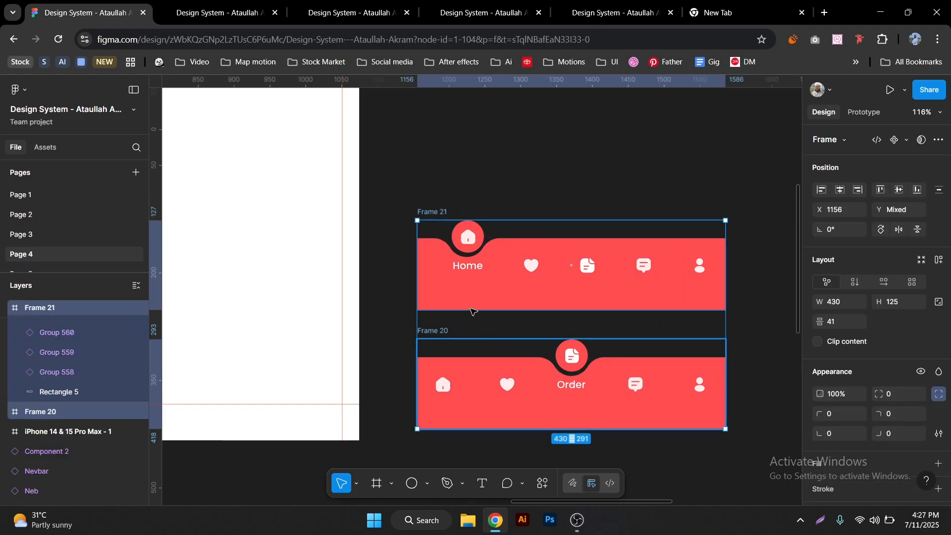
left_click(906, 140)
left_click(830, 194)
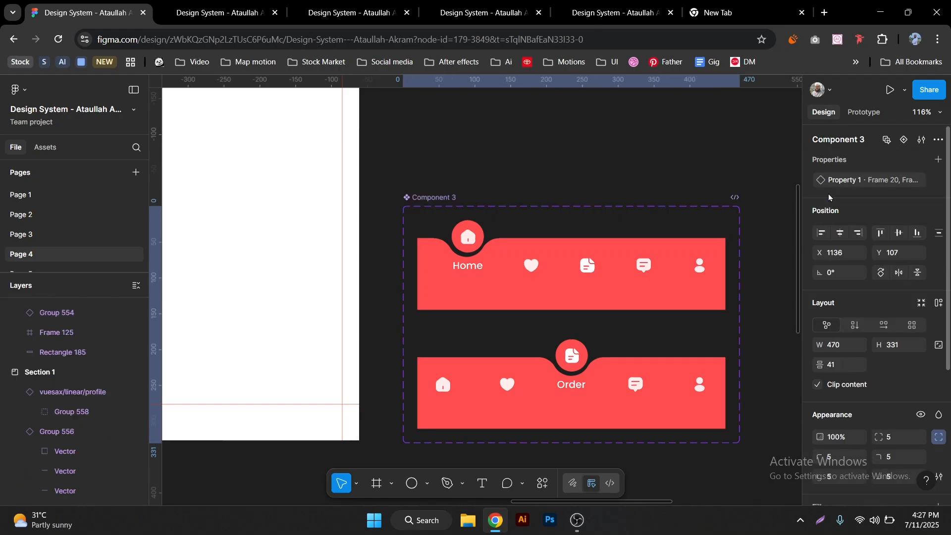
- Link the Order variant's home icon to the Home variant with an On tap, Change to interaction using Smart animate
left_click(463, 243)
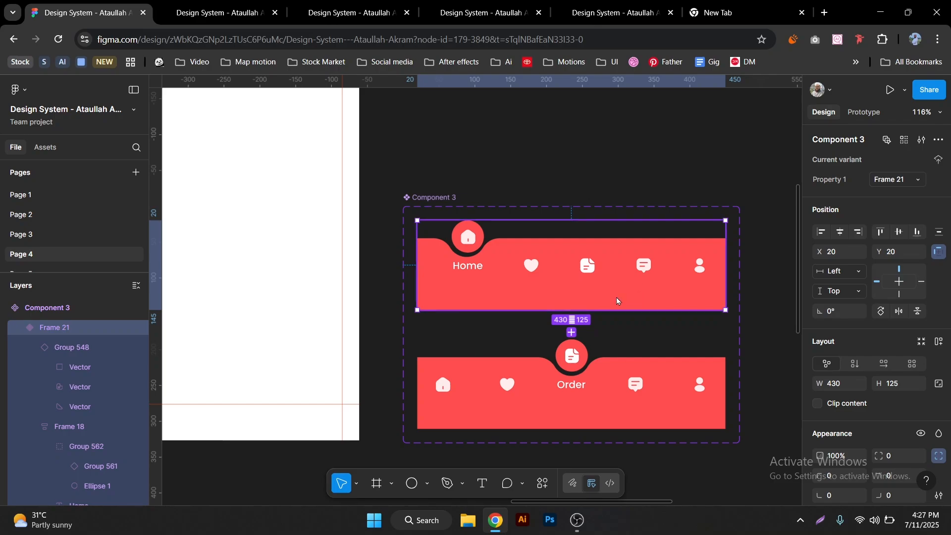
scroll(583, 341, "down", 3)
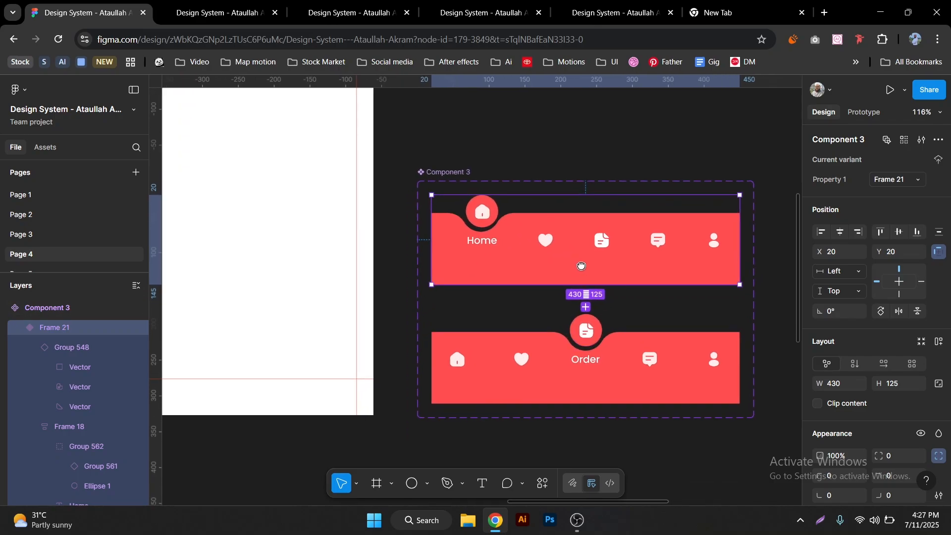
scroll(583, 341, "up", 3)
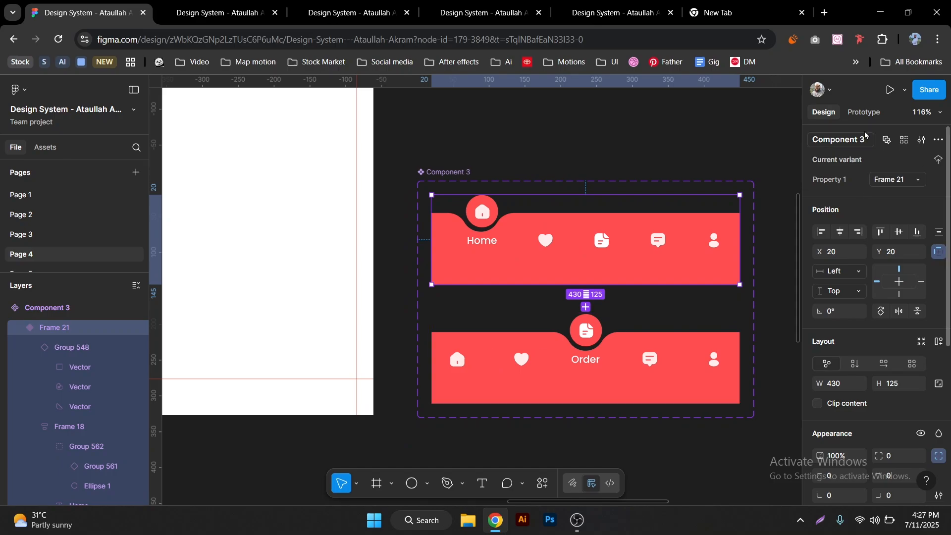
left_click(457, 364)
double_click(457, 364)
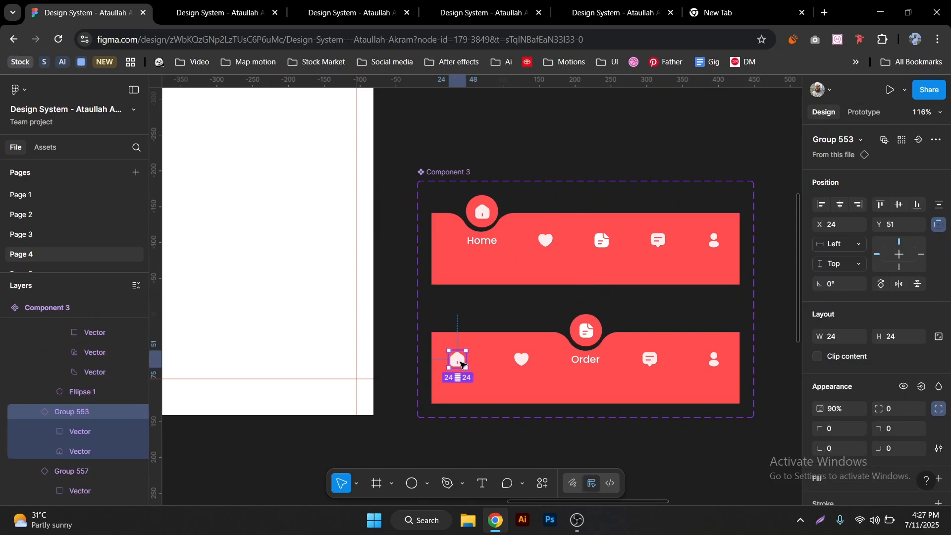
left_click(863, 112)
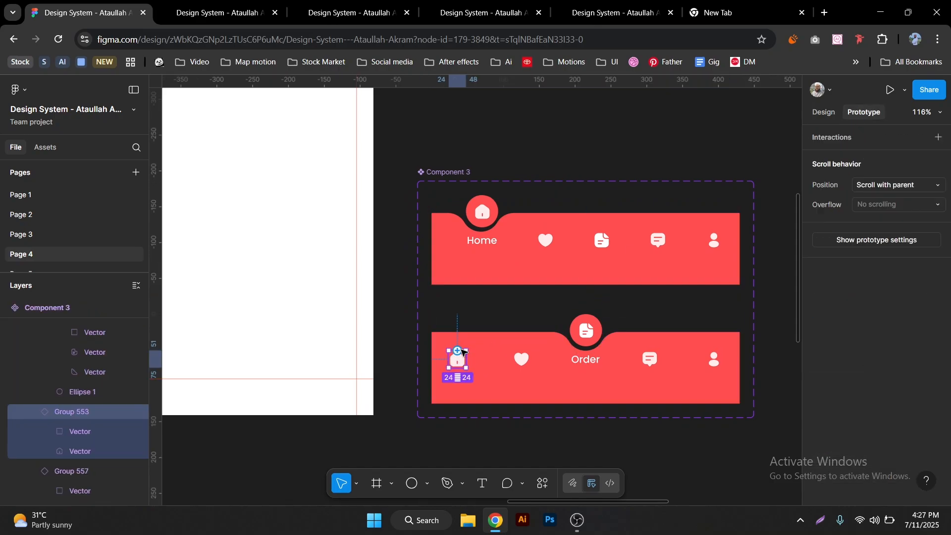
left_click_drag(465, 359, 502, 269)
left_click_drag(558, 307, 559, 302)
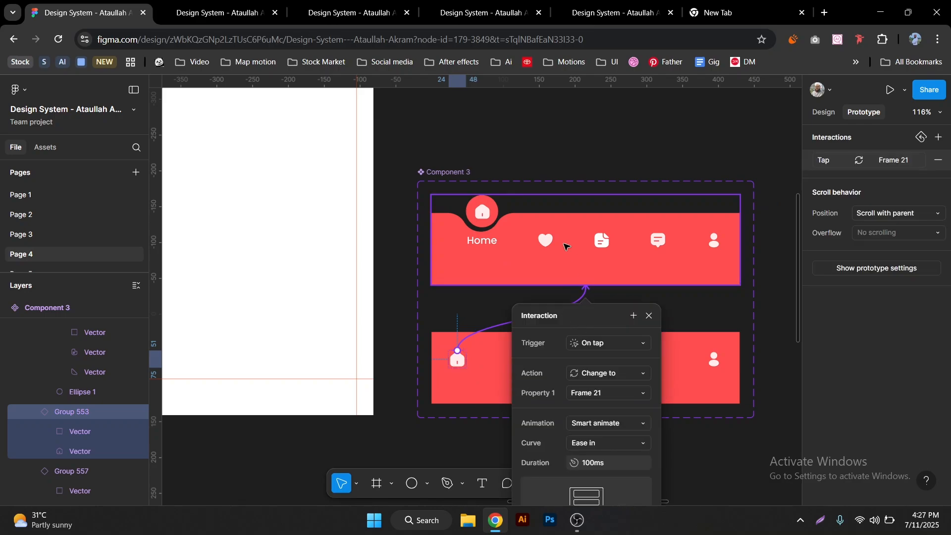
- Link the Home variant's document icon to the Order variant with an On tap, Change to interaction using Smart animate
left_click(607, 245)
left_click_drag(611, 241, 620, 348)
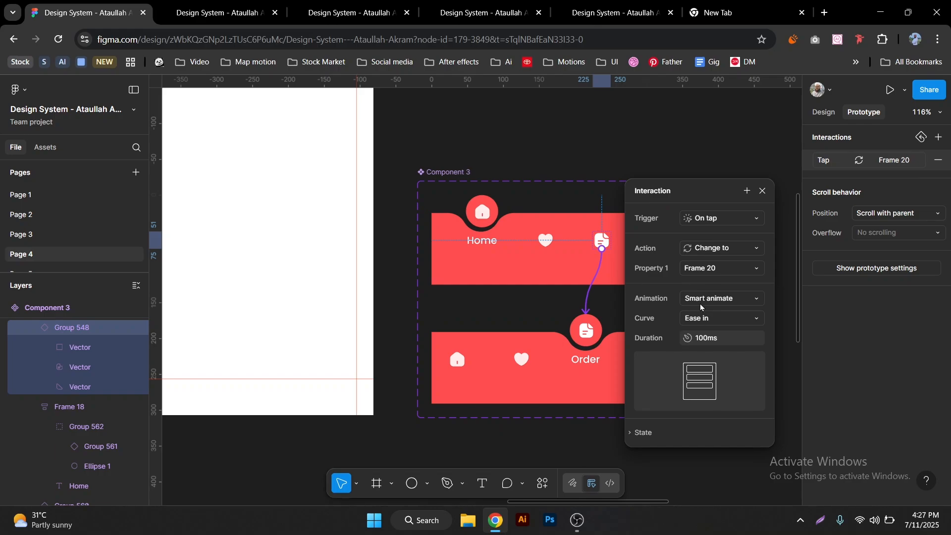
- Place a copy of the Home variant in the iPhone 14 & 15 Pro Max frame, centred horizontally and aligned to the frame's bottom edge
left_click(762, 191)
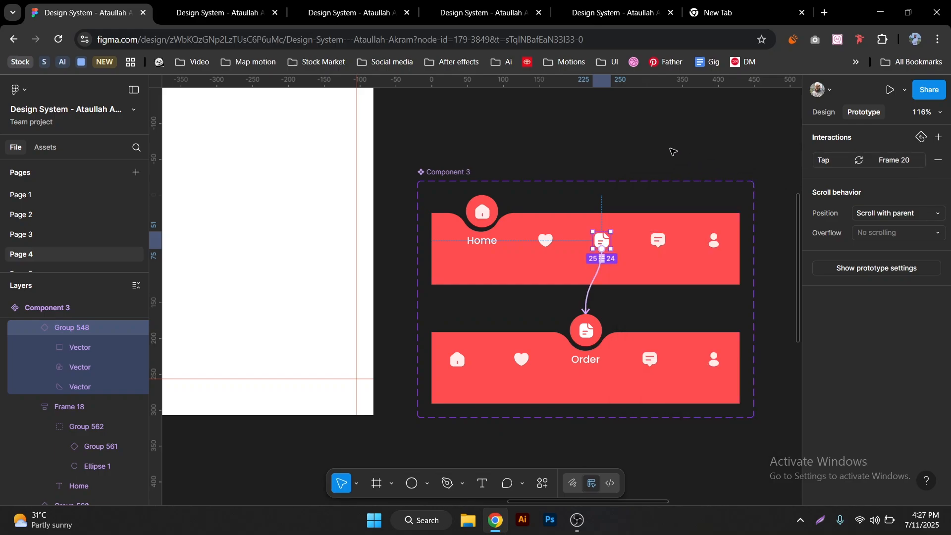
left_click(478, 154)
left_click_drag(479, 154, 595, 154)
left_click(596, 243)
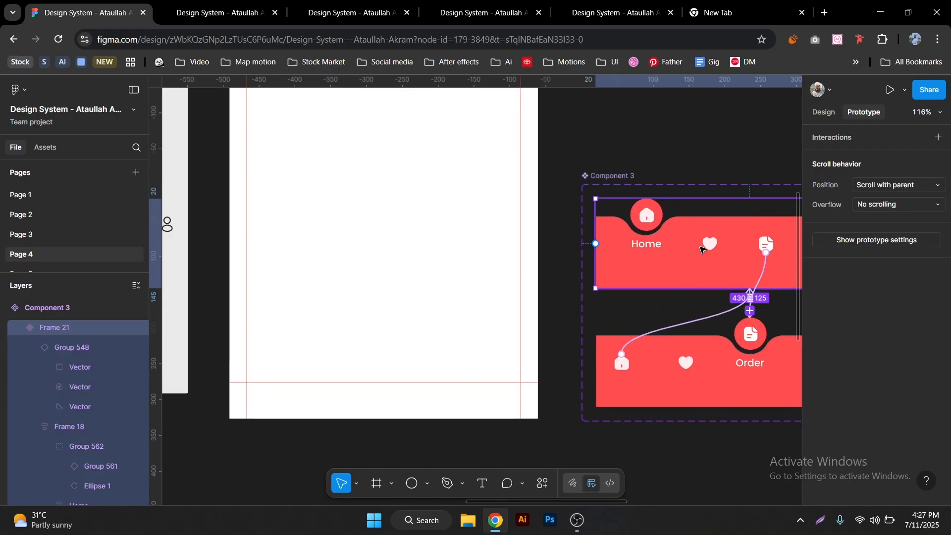
left_click_drag(381, 286, 397, 265)
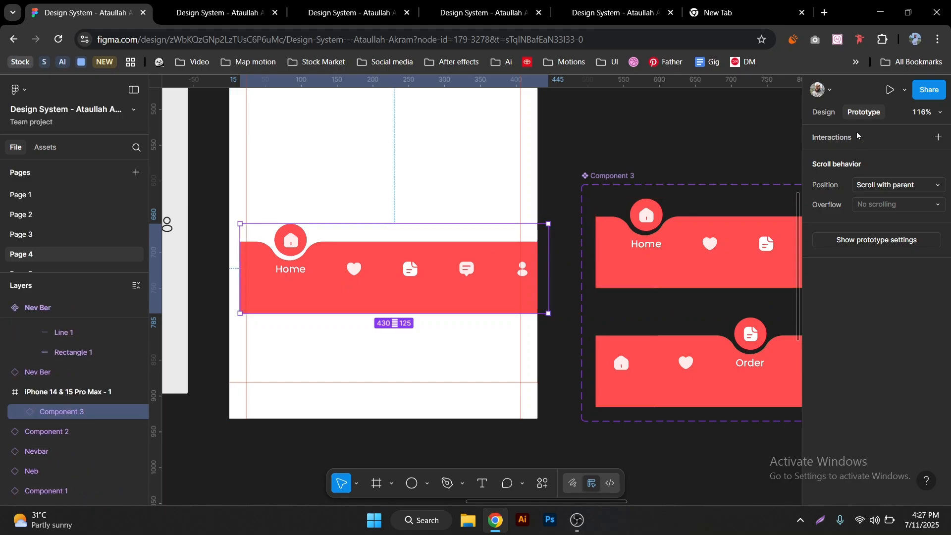
key("alt+8")
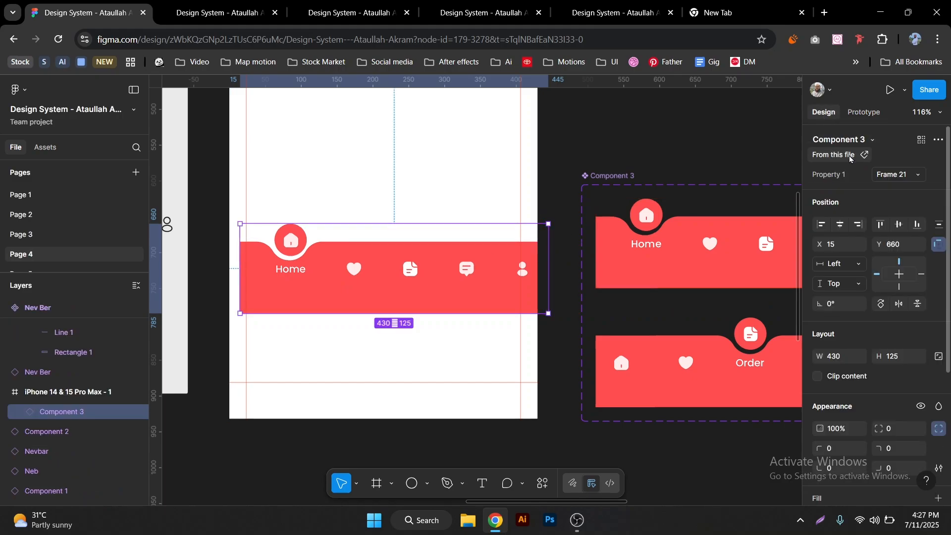
left_click(839, 226)
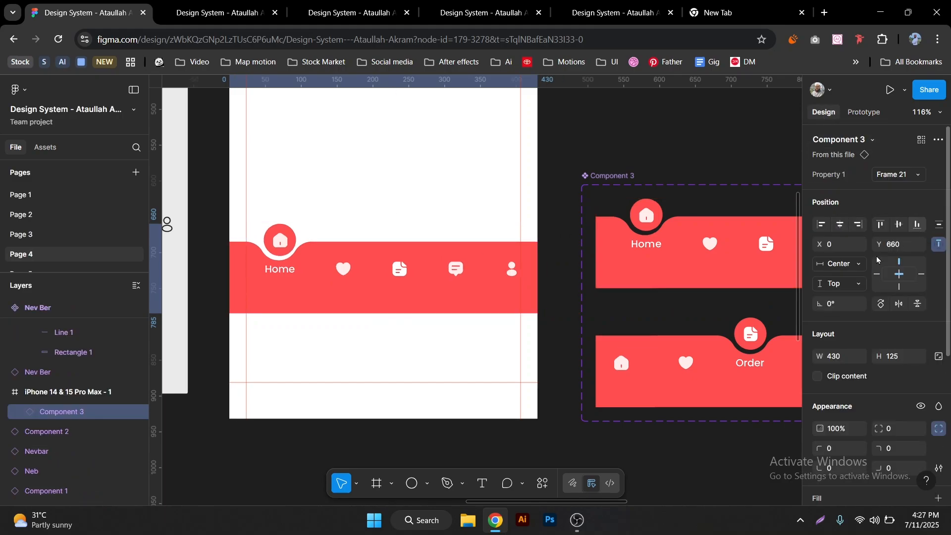
left_click(917, 225)
- Preview the phone frame and test switching the bar between Home and Order with its document and home icons
key("shift+space")
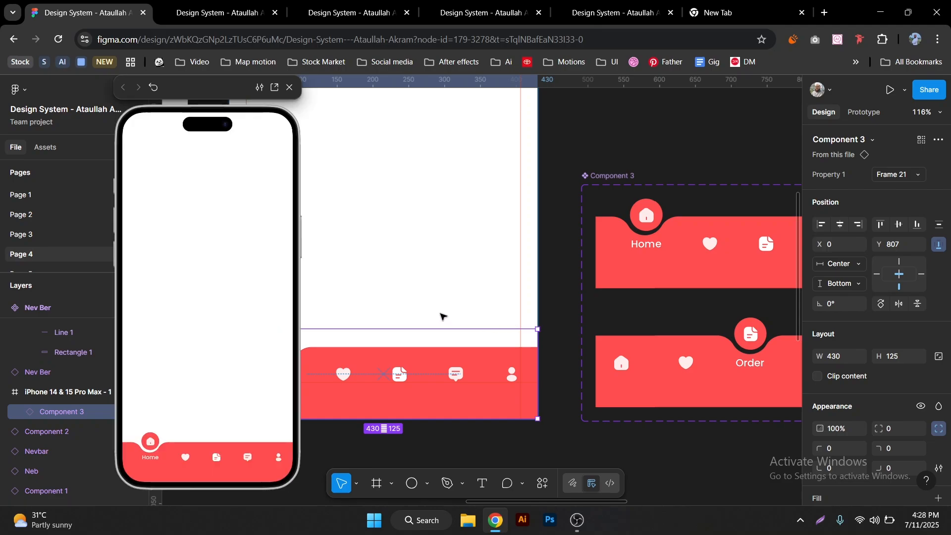
left_click(217, 457)
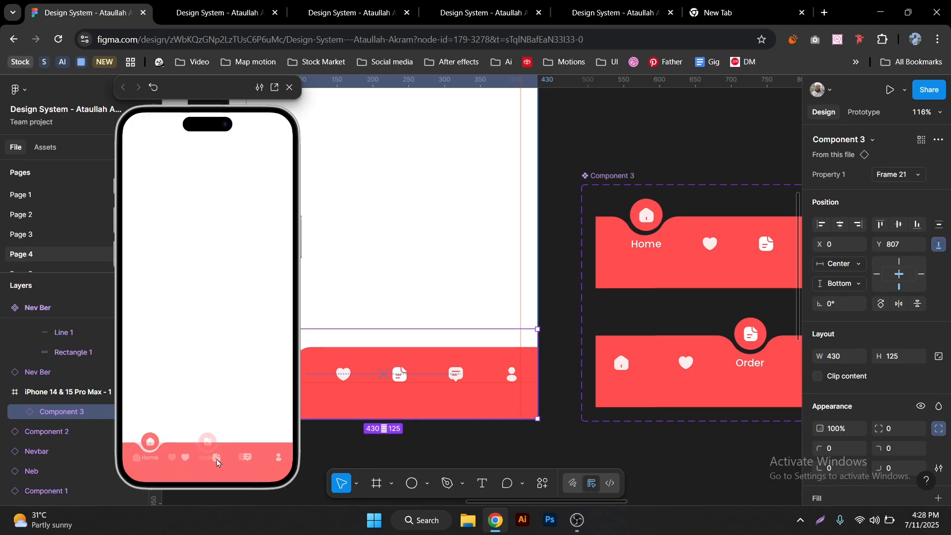
left_click(140, 463)
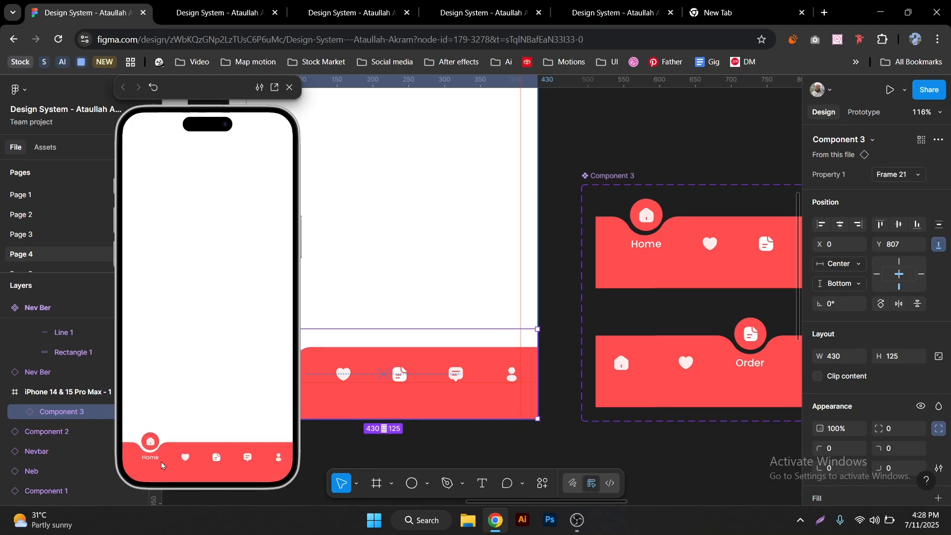
left_click(215, 459)
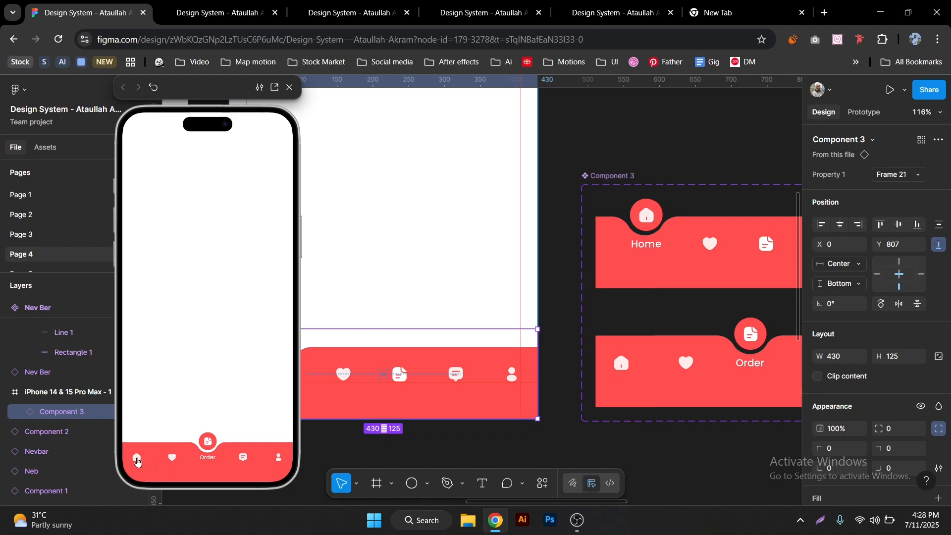
left_click(137, 461)
- Select the Home variant in the component set and display its prototype connections
left_click(710, 160)
left_click_drag(710, 161, 609, 155)
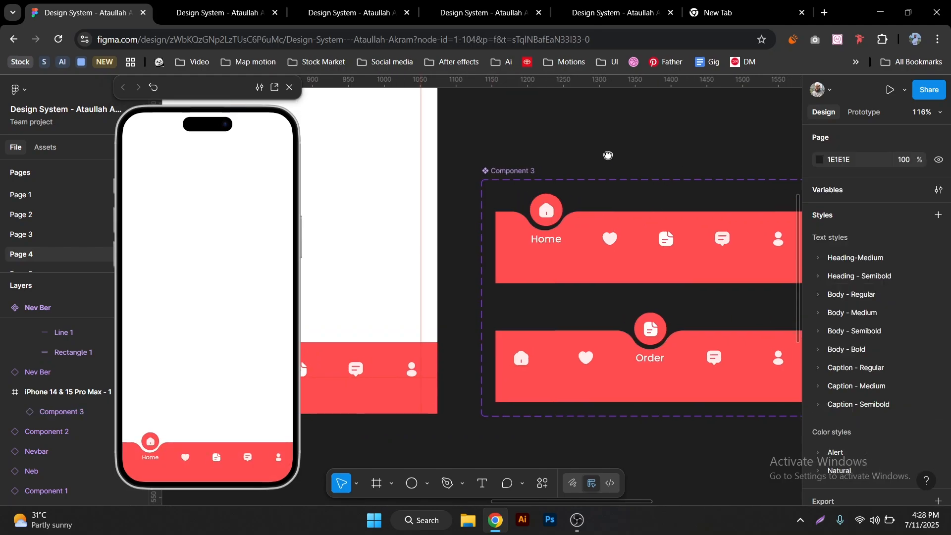
left_click(616, 239)
left_click_drag(666, 242, 576, 232)
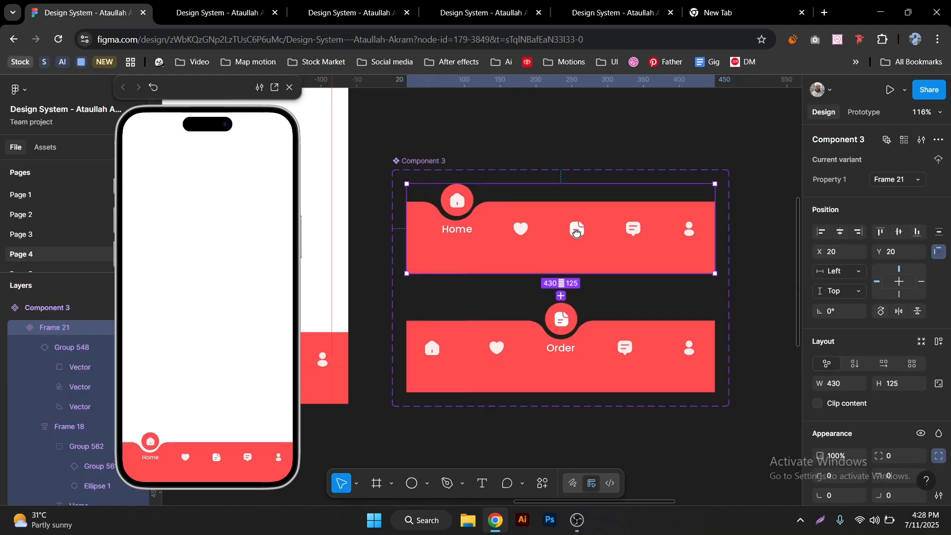
key("shift+e")
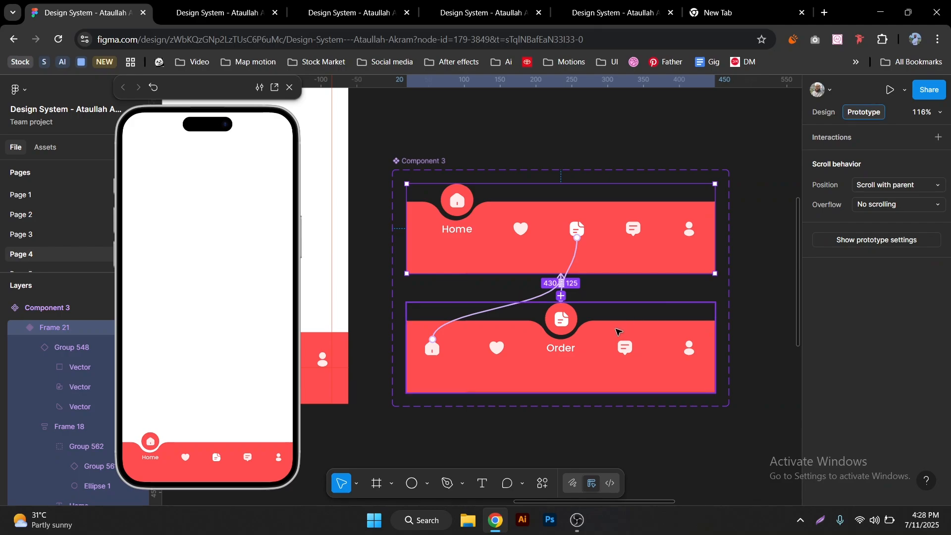
left_click(617, 331, "shift")
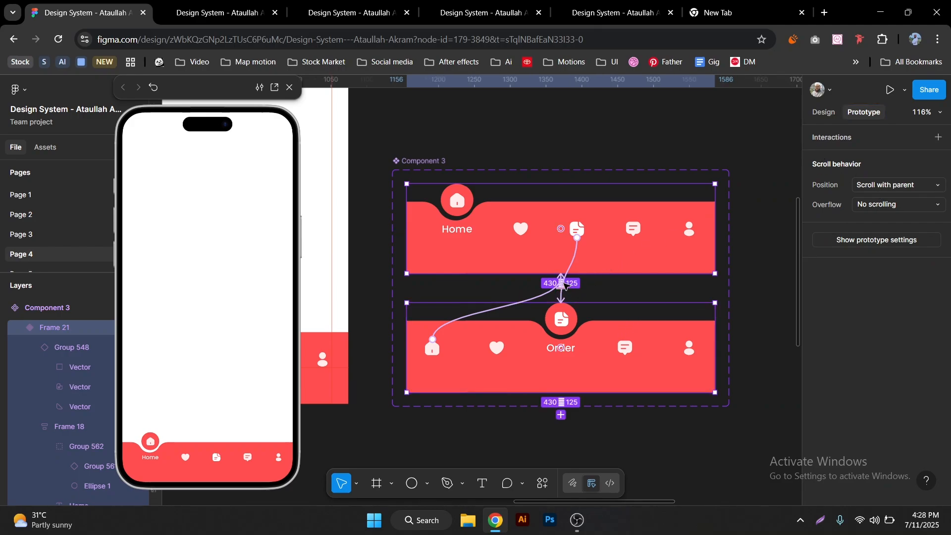
left_click_drag(494, 290, 616, 225)
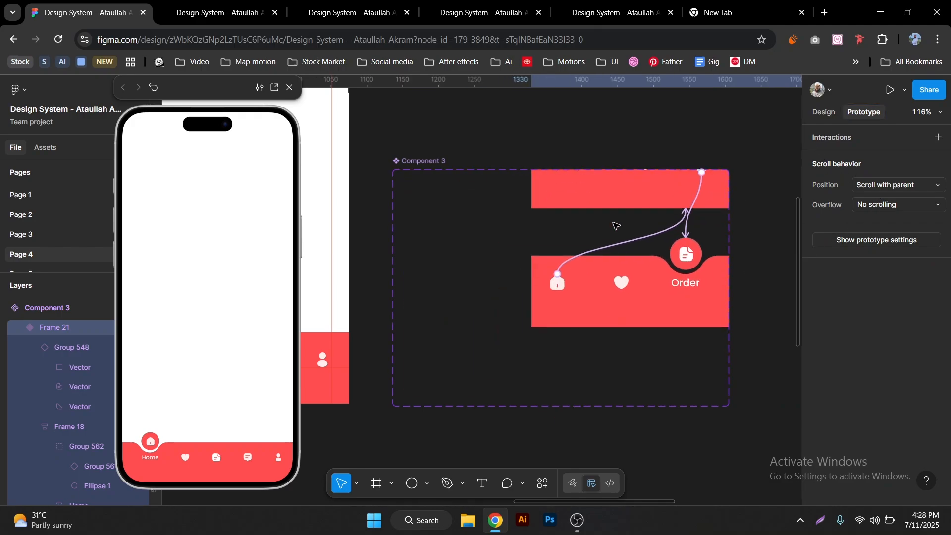
key("ctrl+z")
- Set the Smart animate duration of both tap interactions between the Home and Order variants to 500 ms
left_click(547, 303)
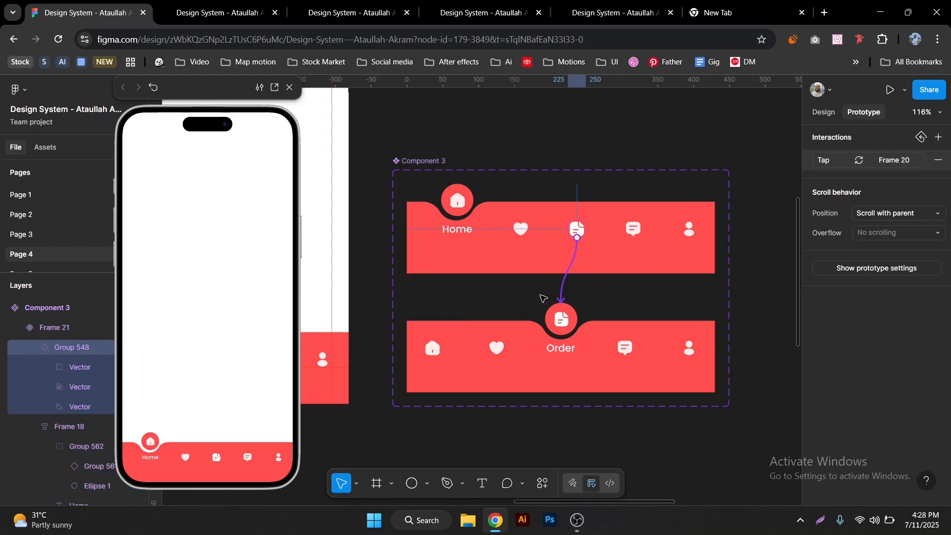
left_click(470, 322)
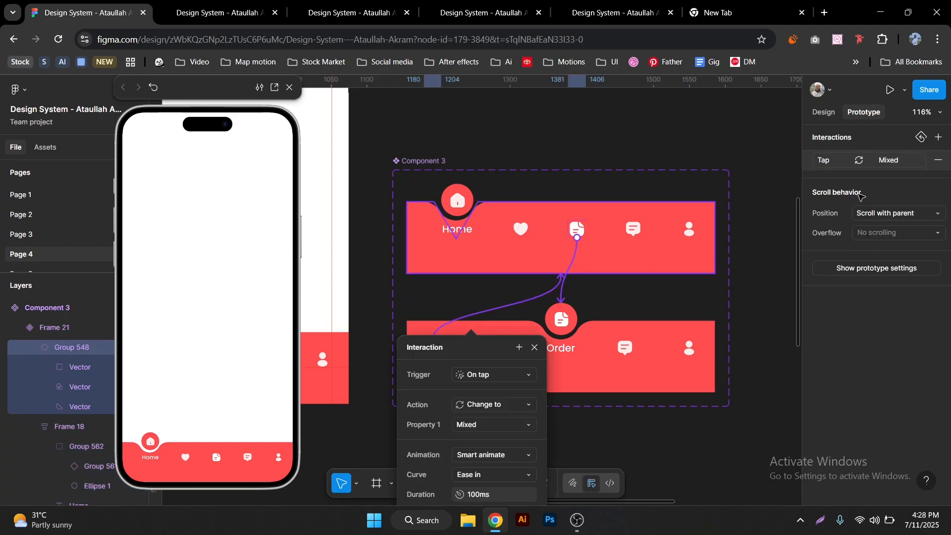
left_click(830, 163)
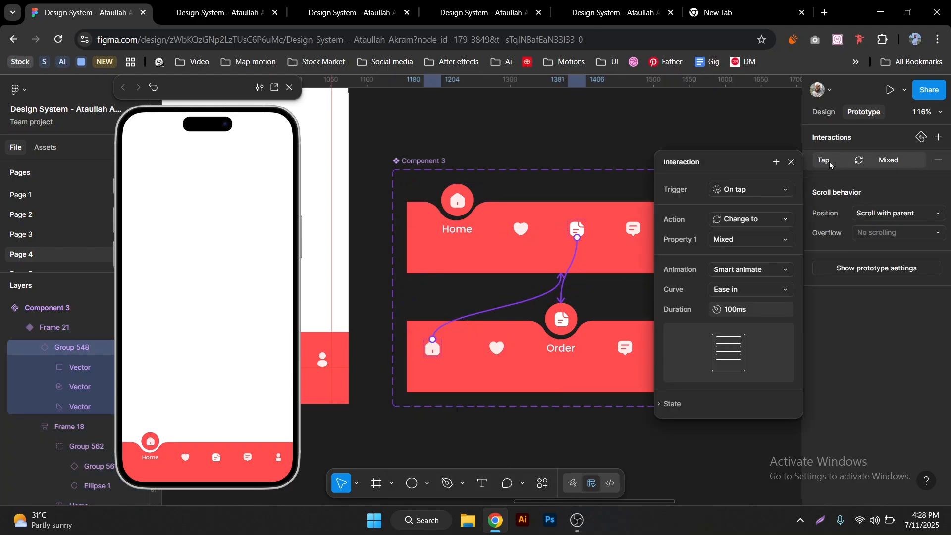
left_click(735, 311)
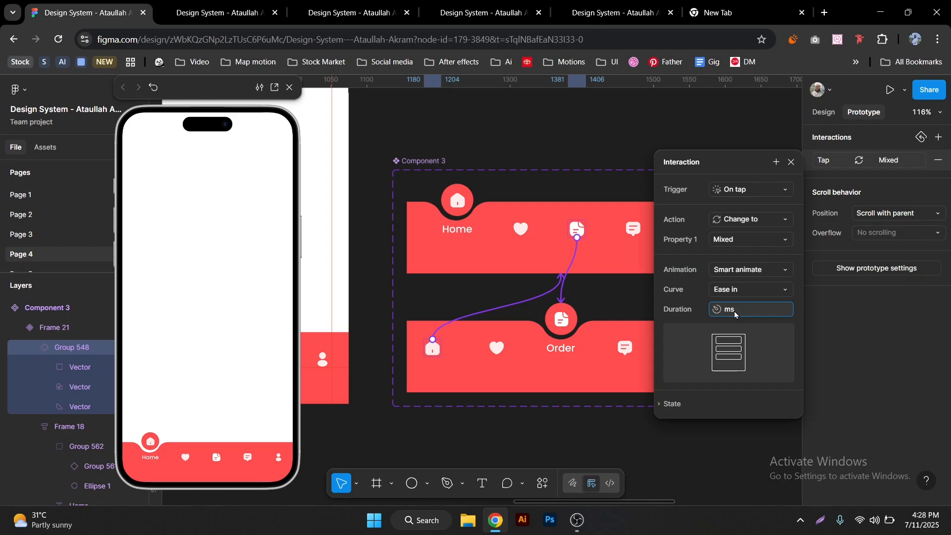
type("0")
key("Return")
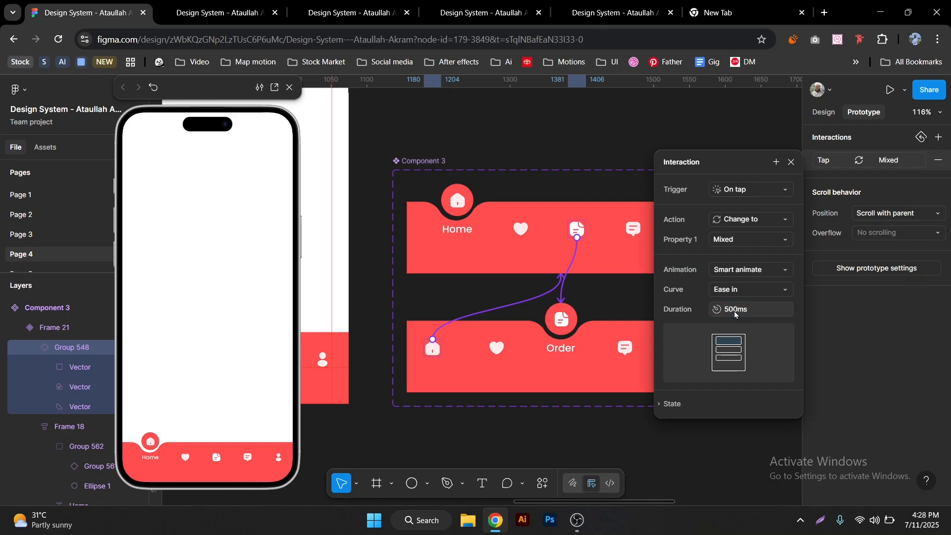
- Test the slower transition in the preview by switching the bar repeatedly between Order and Home
left_click(215, 458)
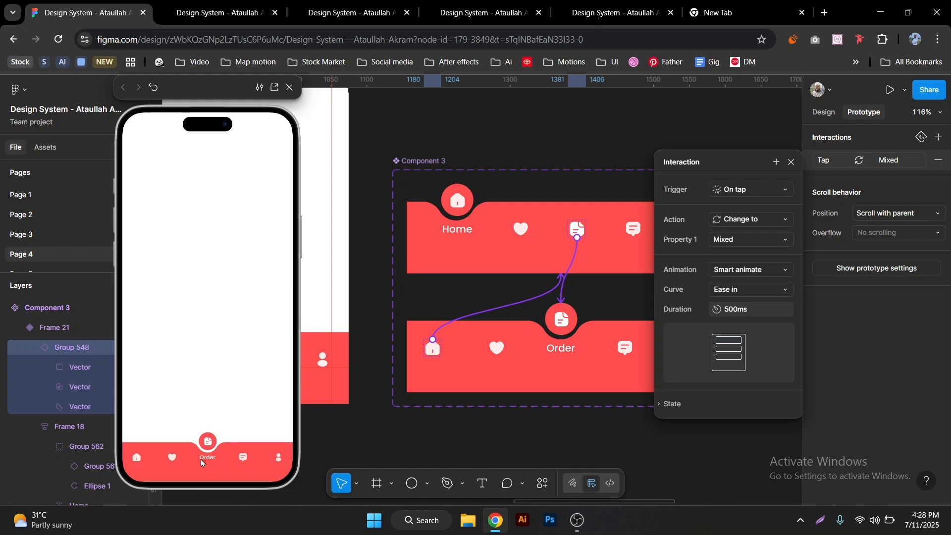
left_click(138, 459)
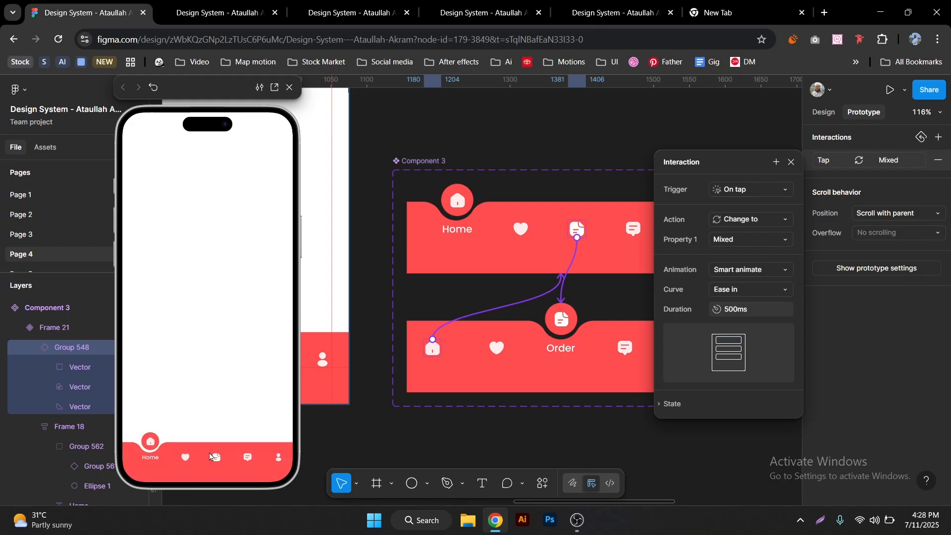
left_click(215, 459)
left_click(139, 461)
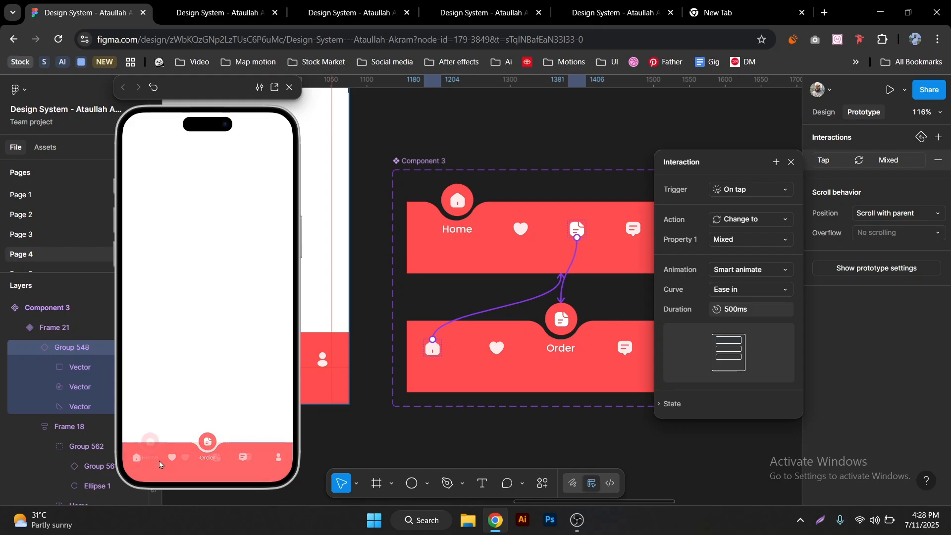
left_click(215, 460)
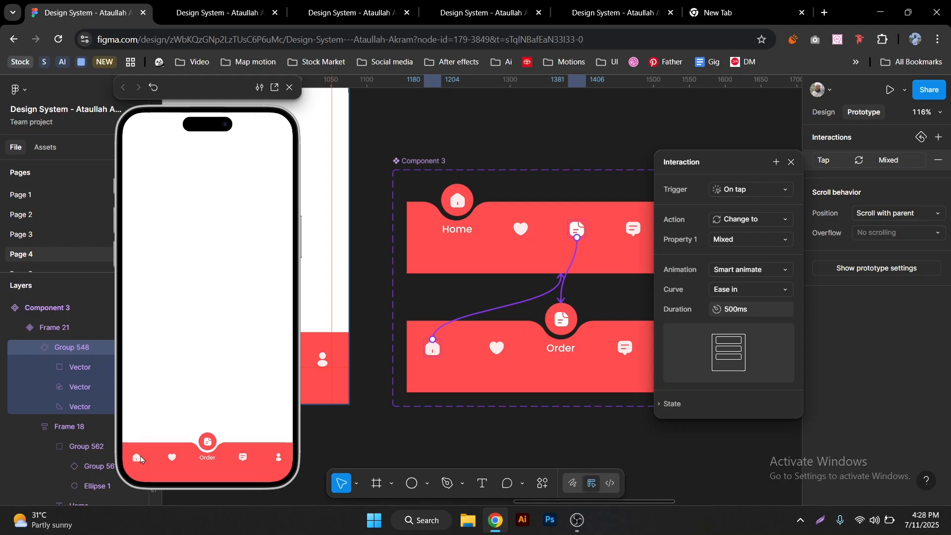
left_click(141, 455)
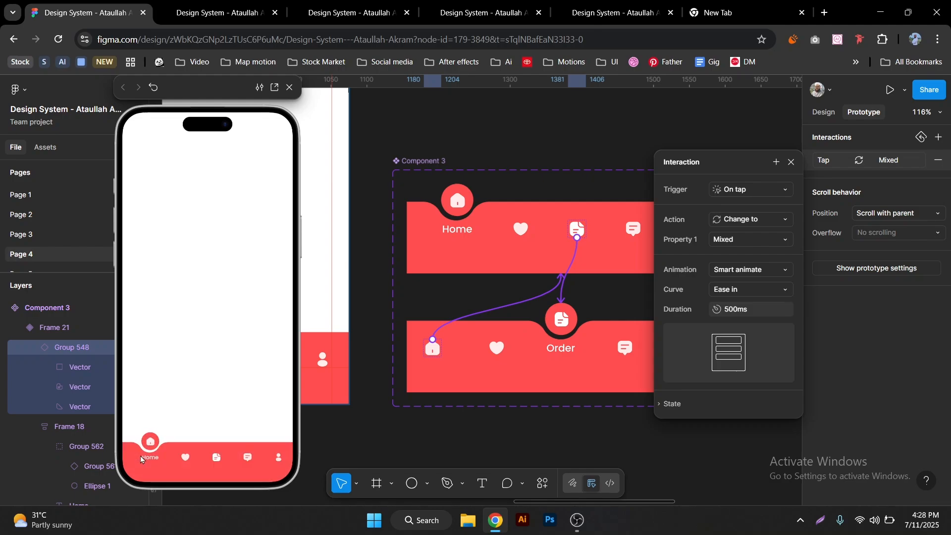